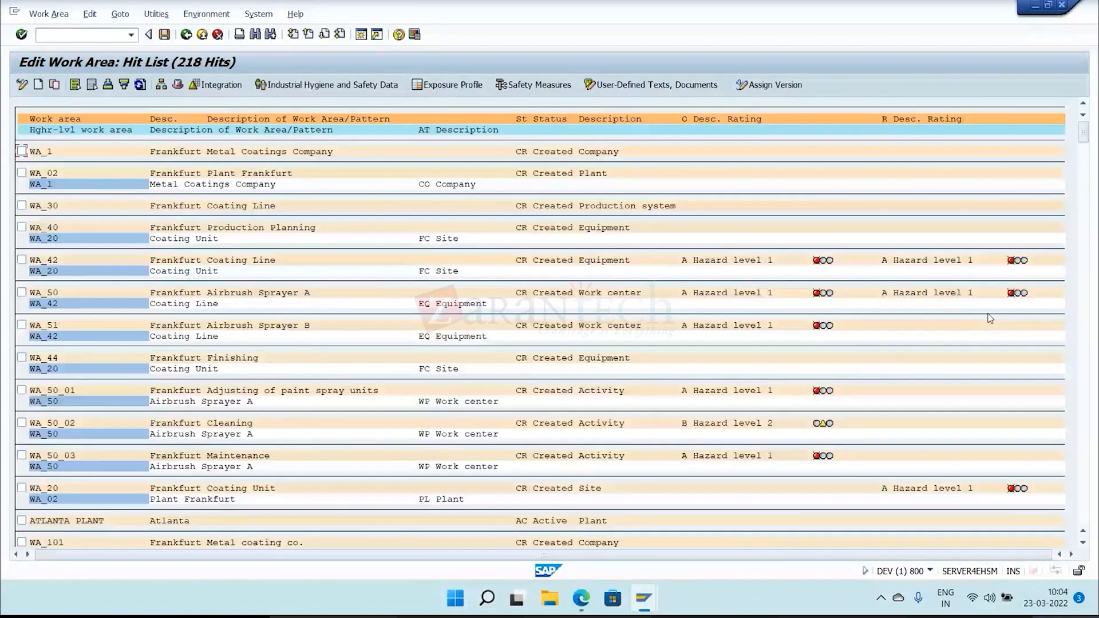
Open the data integration of the CHEMICAL CO work area and assign building BD_E_01, saving the entry.
drag(1083, 132, 1094, 198)
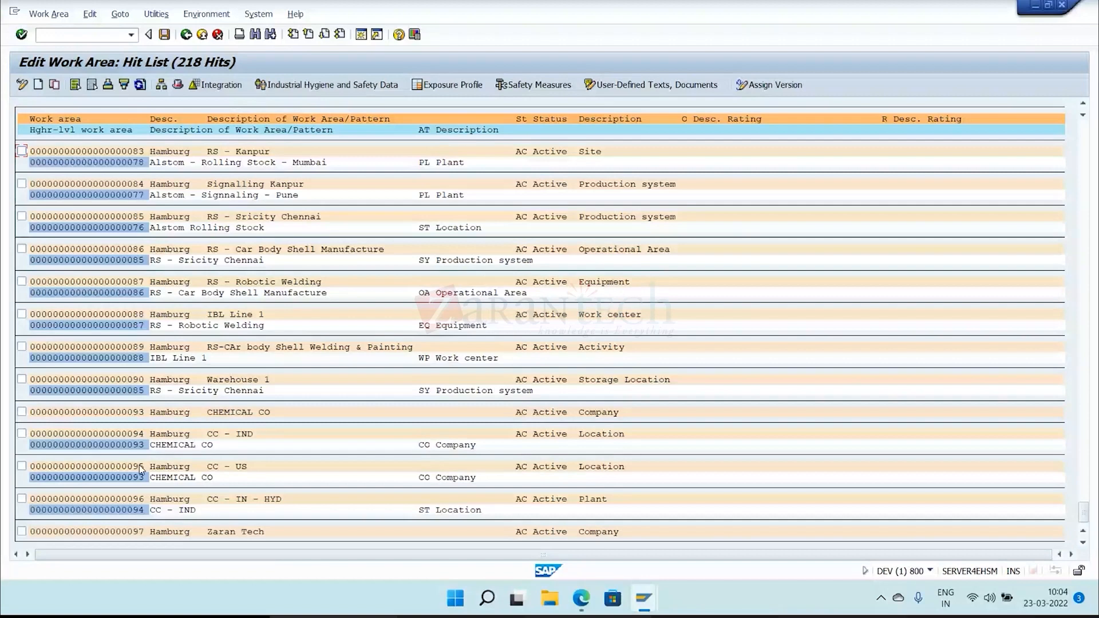
double_click(139, 465)
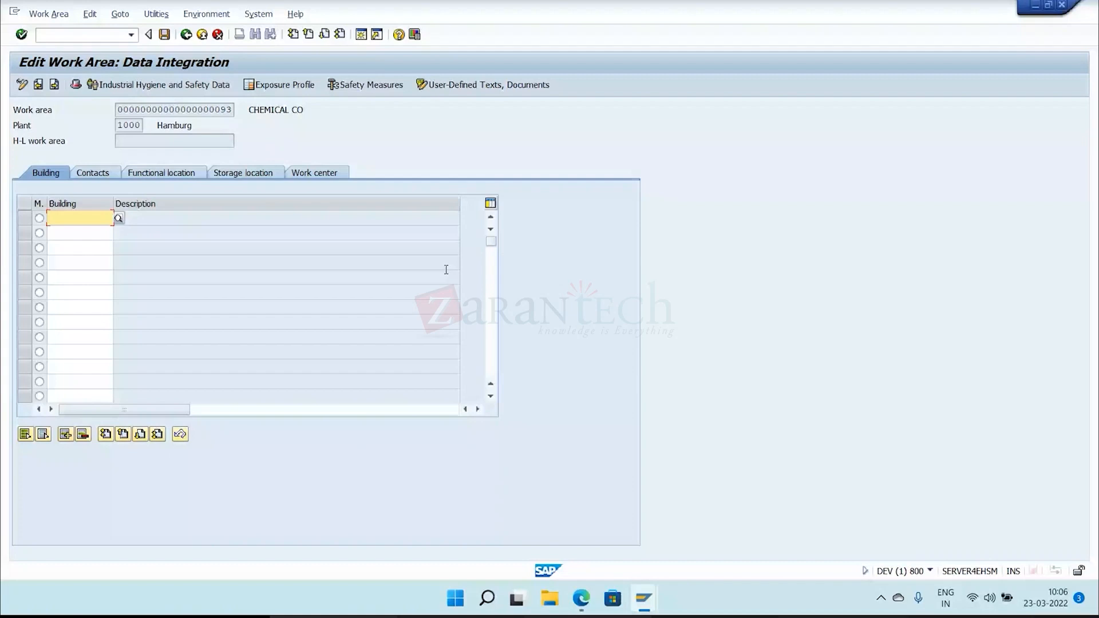
click(119, 218)
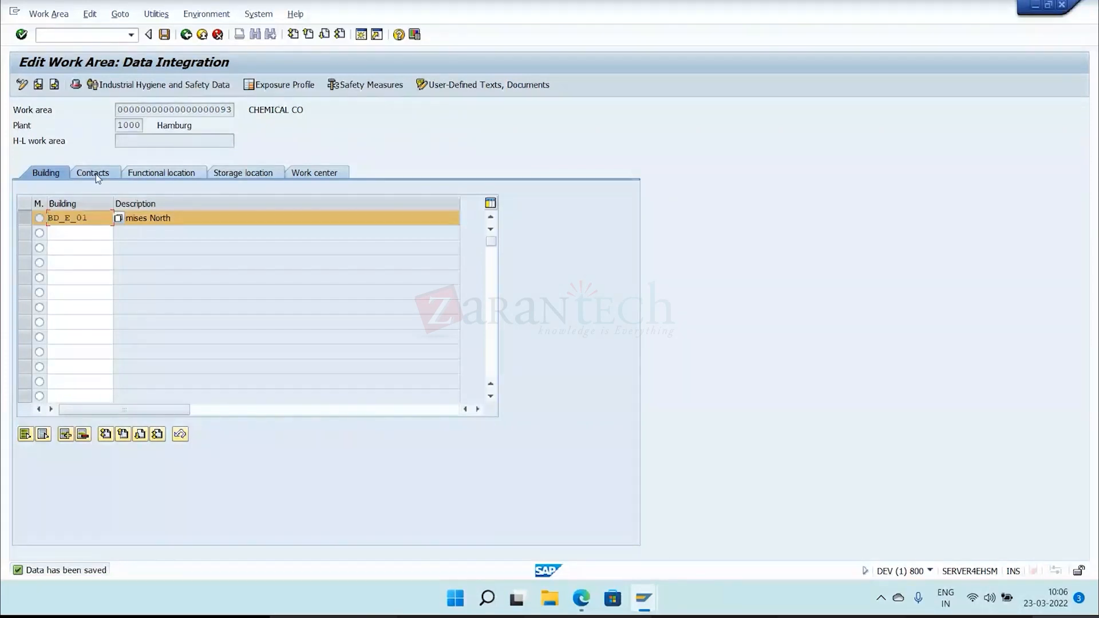
Add a contact with role CON (Contact Person) to the work area, choosing the person from the unrestricted employee list.
click(93, 174)
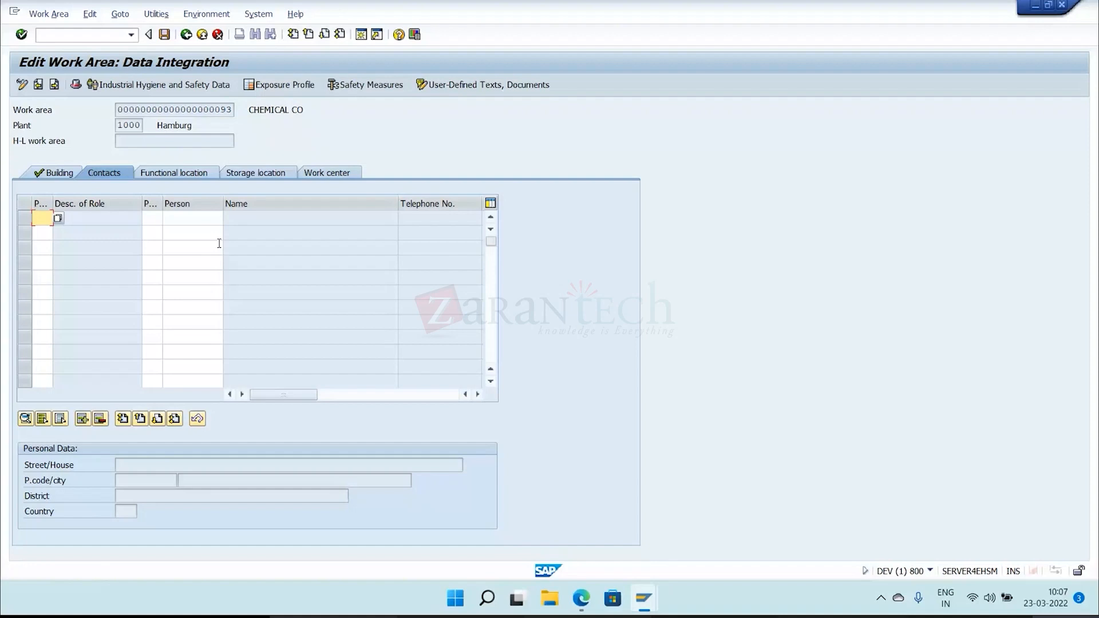
click(59, 218)
click(204, 218)
key(F4)
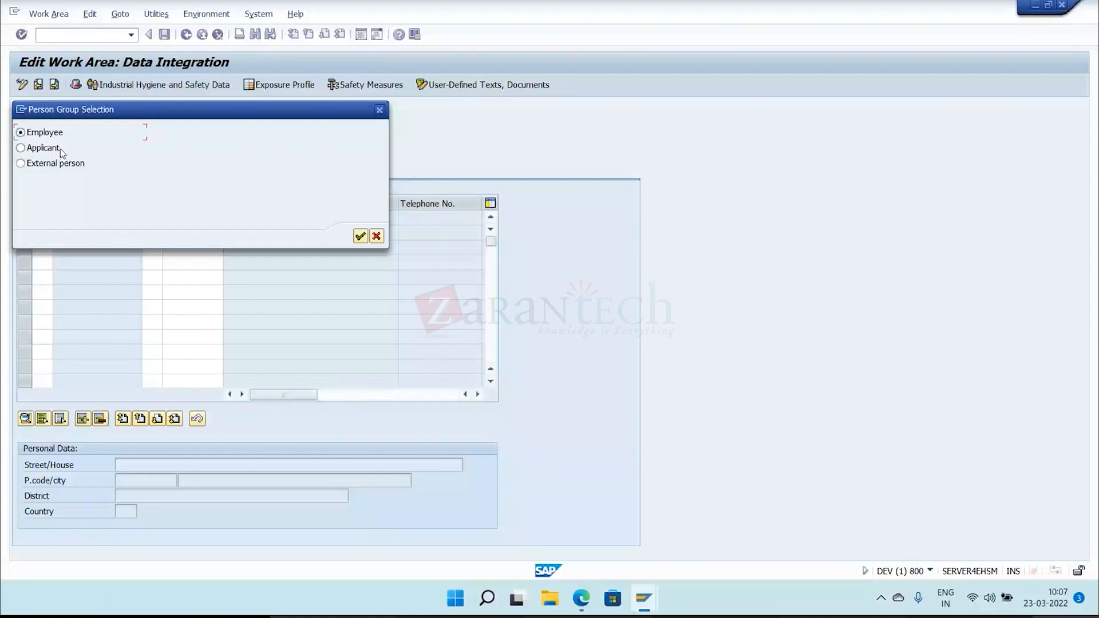
click(360, 237)
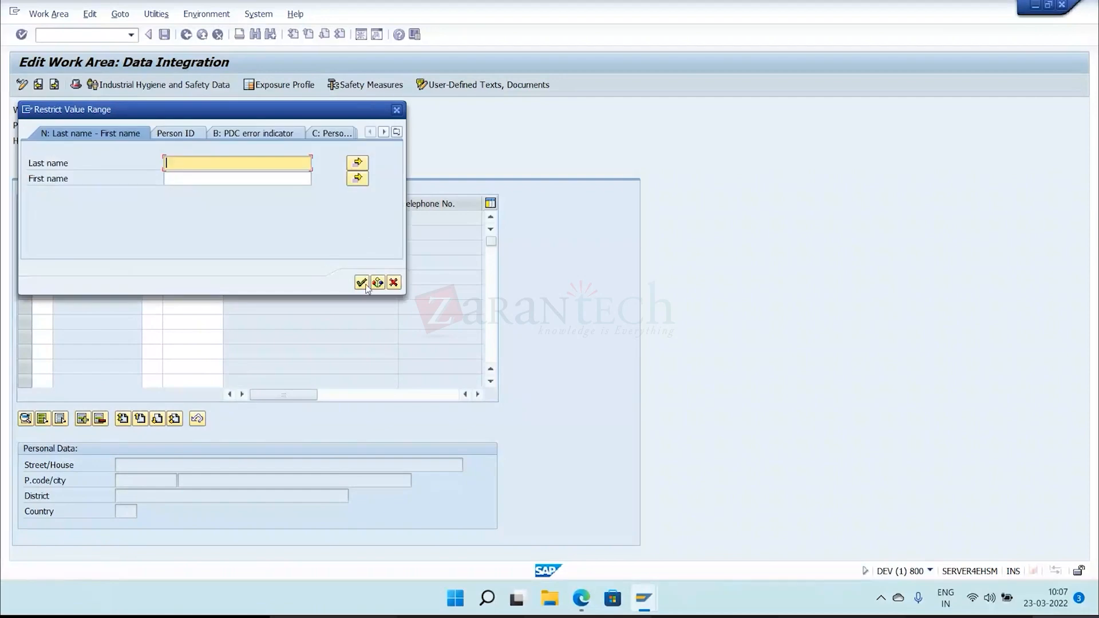
click(364, 283)
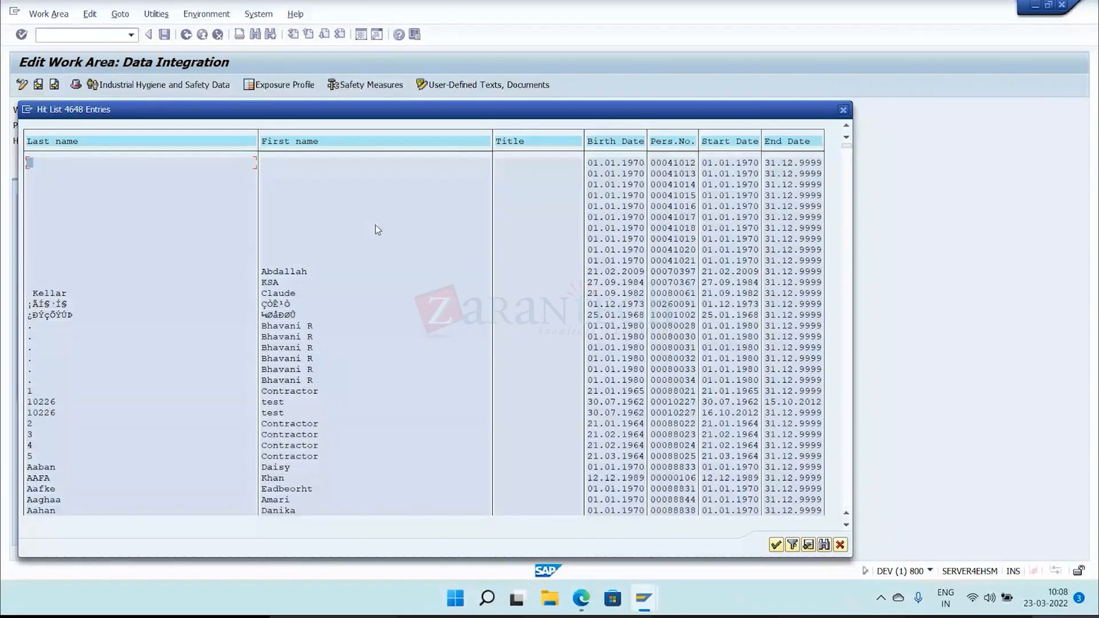
double_click(292, 490)
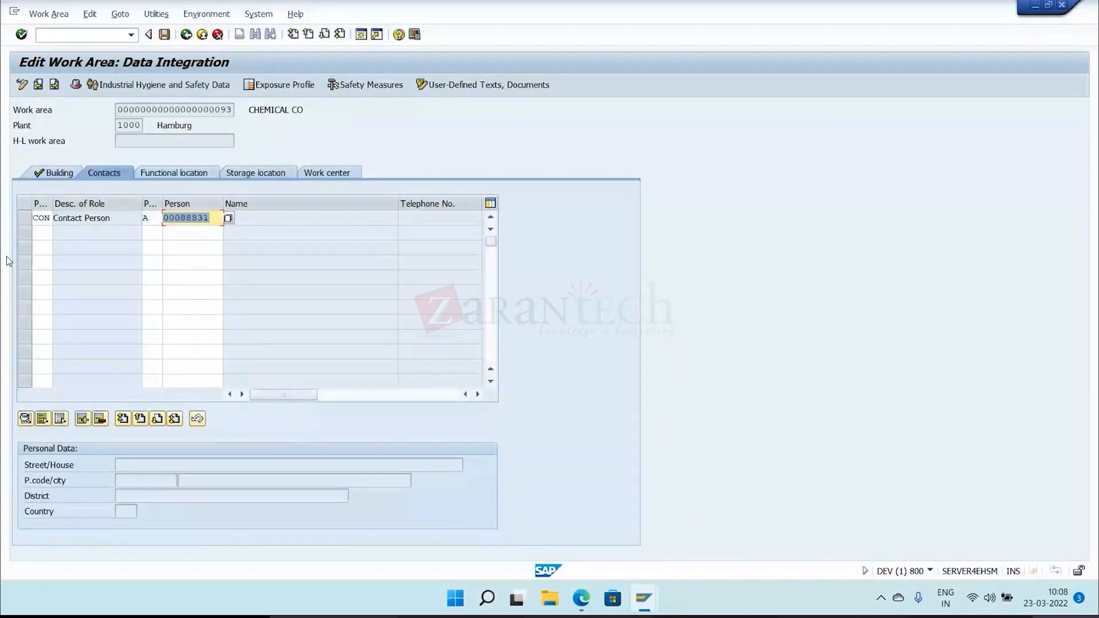
Add a second contact with the Director role and search all employees for the person.
click(37, 234)
click(57, 232)
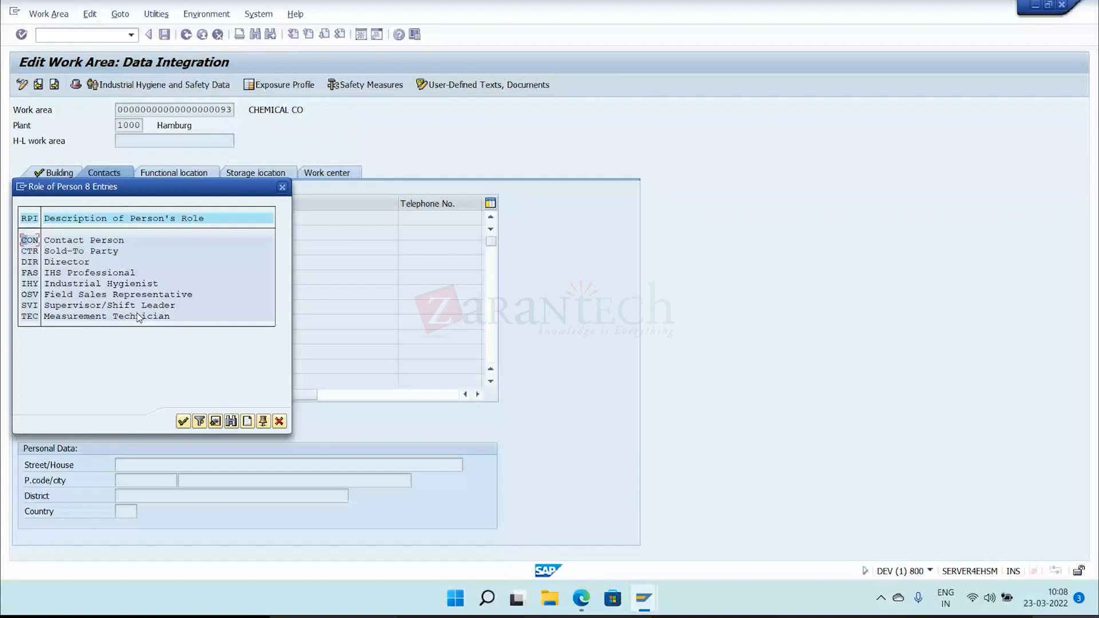
double_click(86, 266)
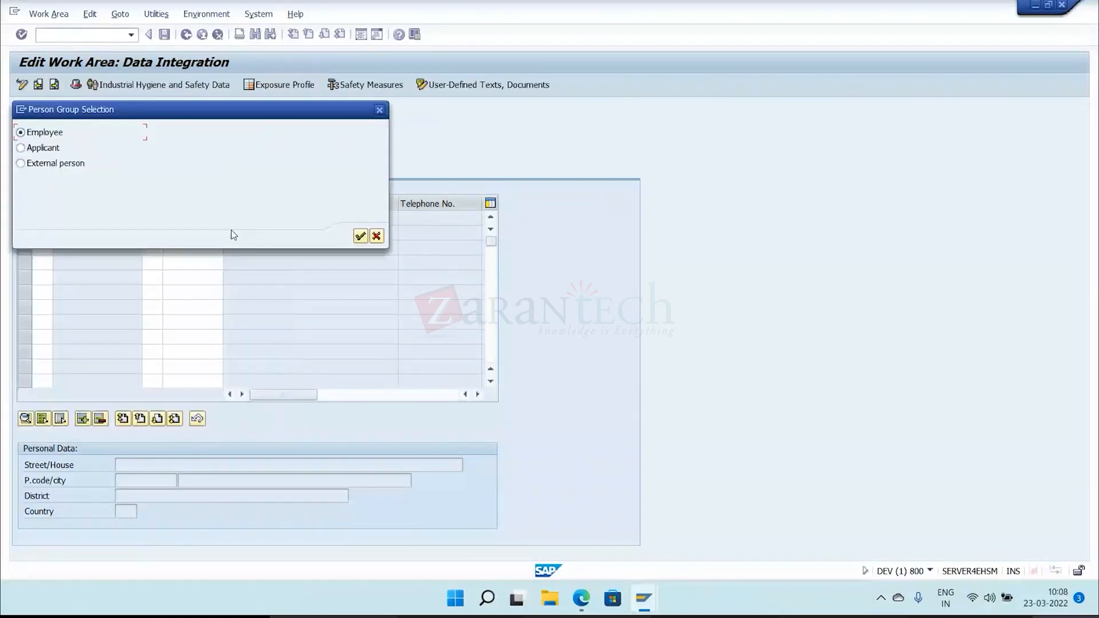
click(360, 236)
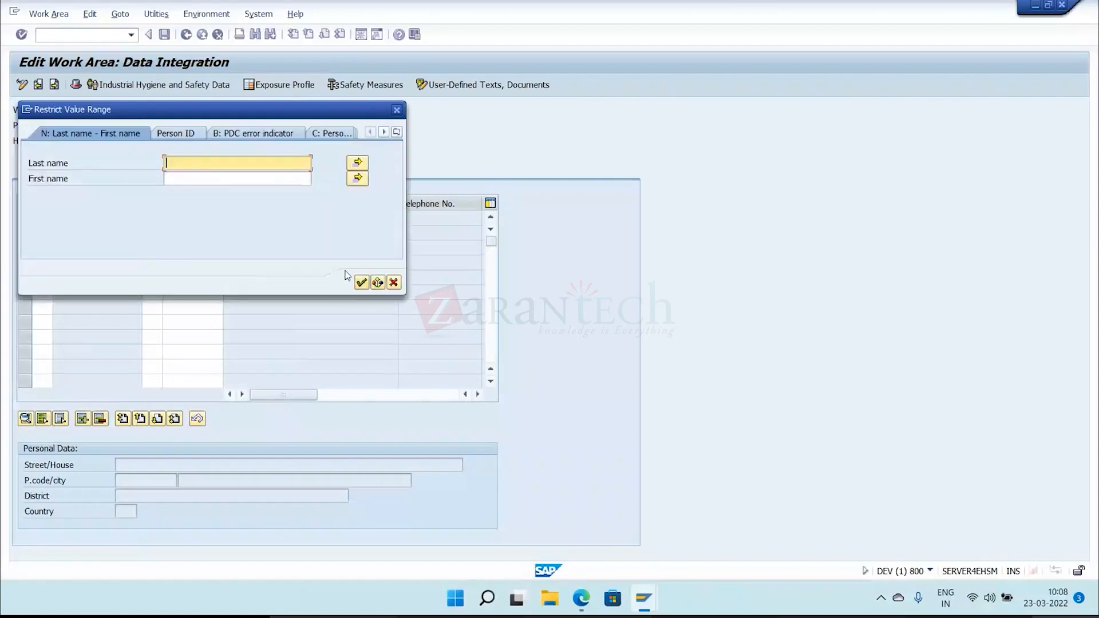
click(362, 283)
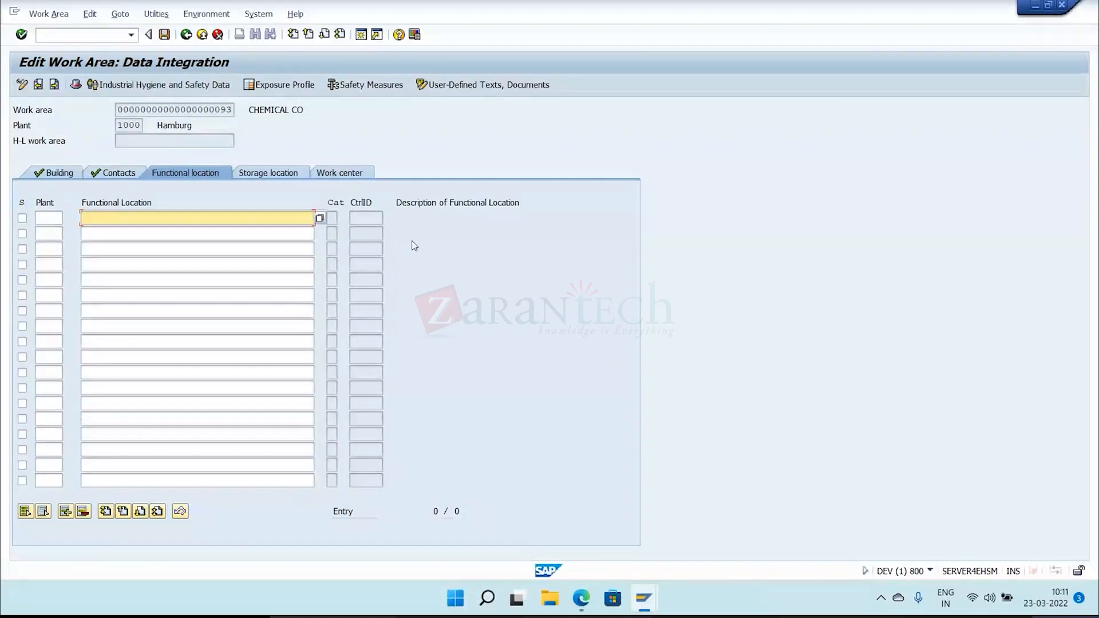
Search functional locations by planning plant and assign 00-B01-1 of plant 1000 to the work area.
click(319, 218)
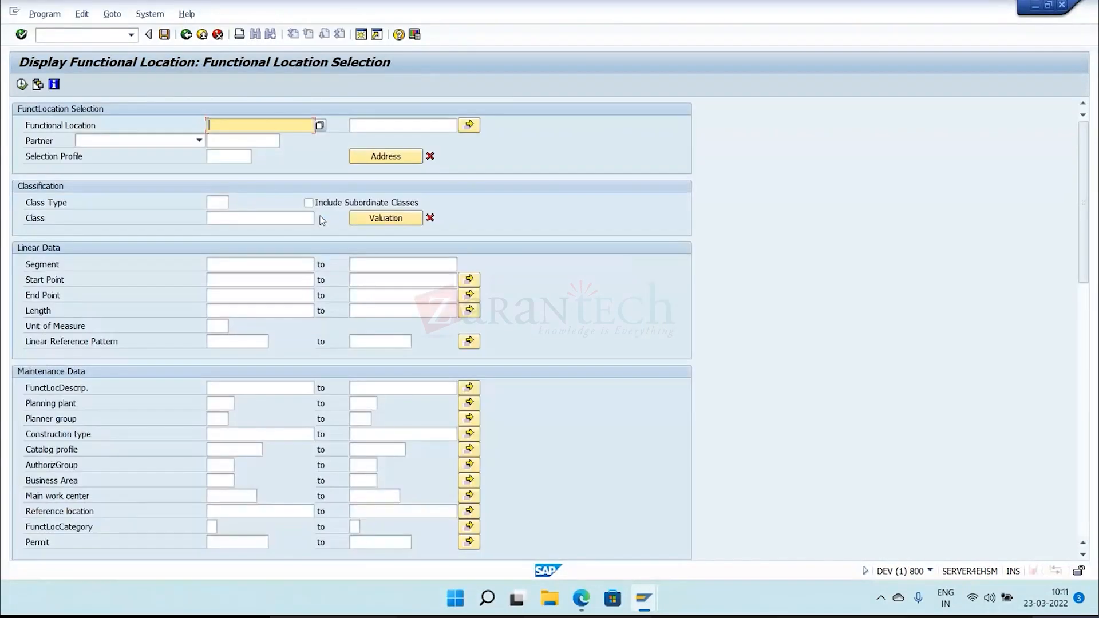
click(228, 405)
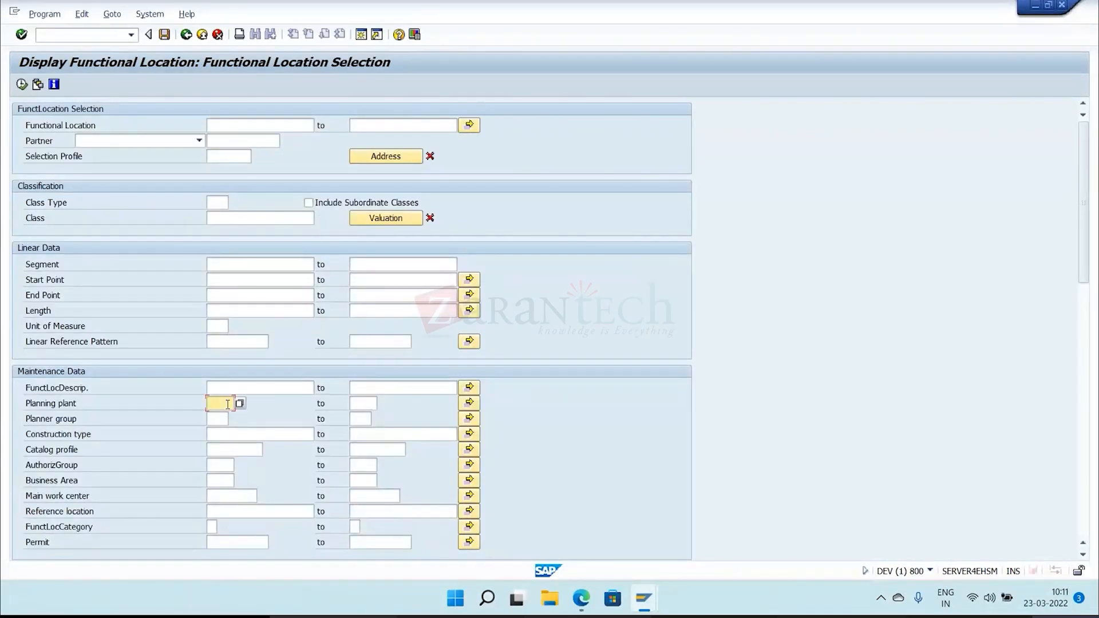
text(1001)
click(22, 85)
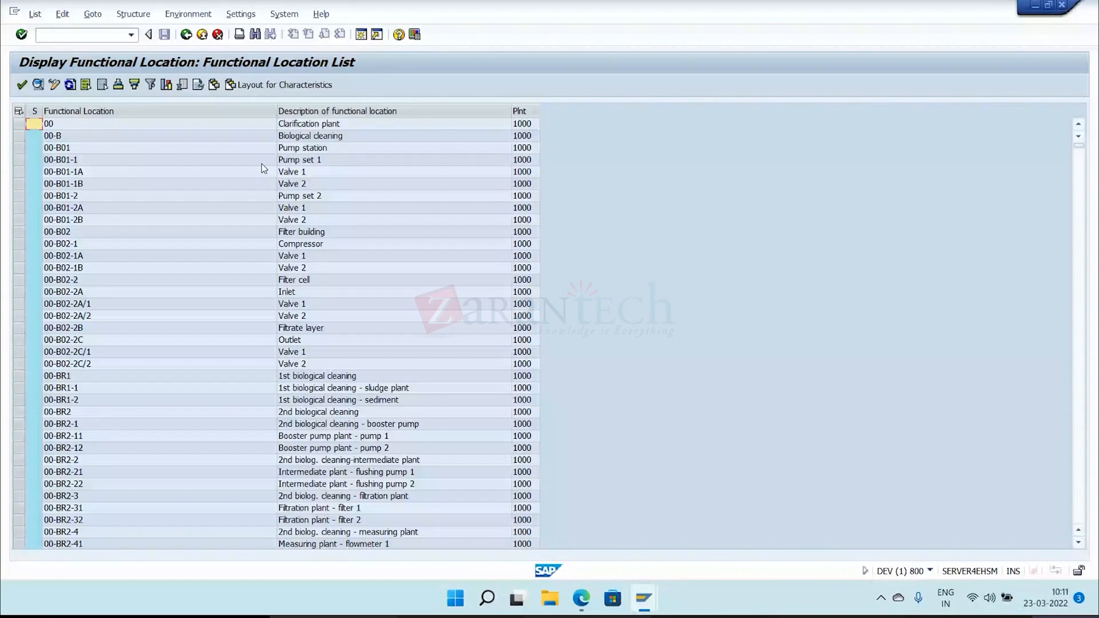
double_click(245, 160)
Add functional locations 00 and 00-B of plant 1000 as the second and third entries.
click(162, 235)
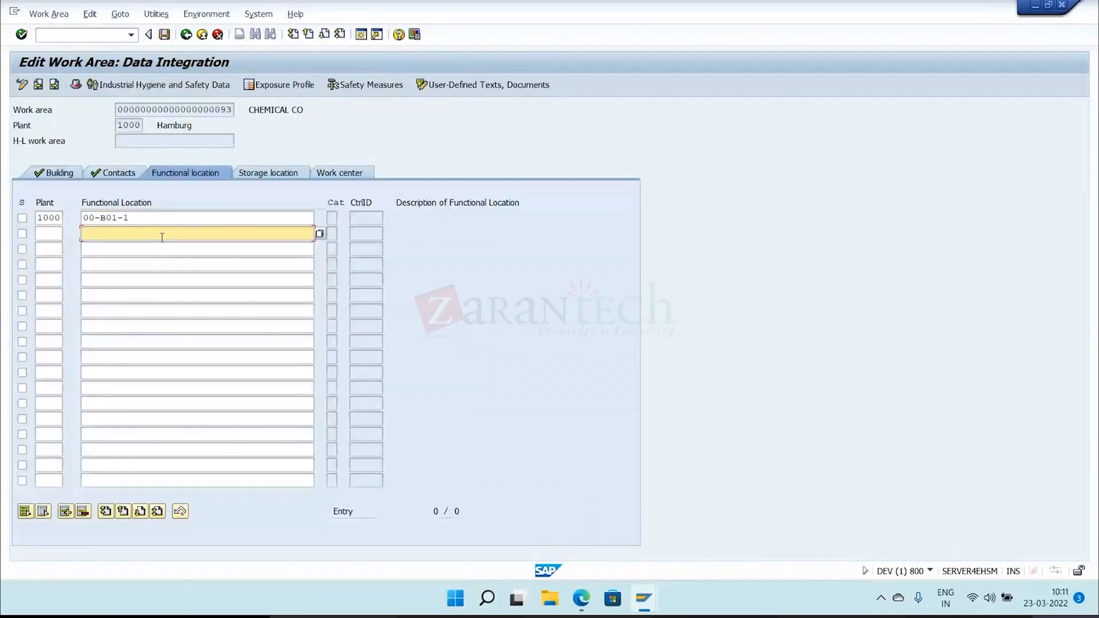
click(162, 236)
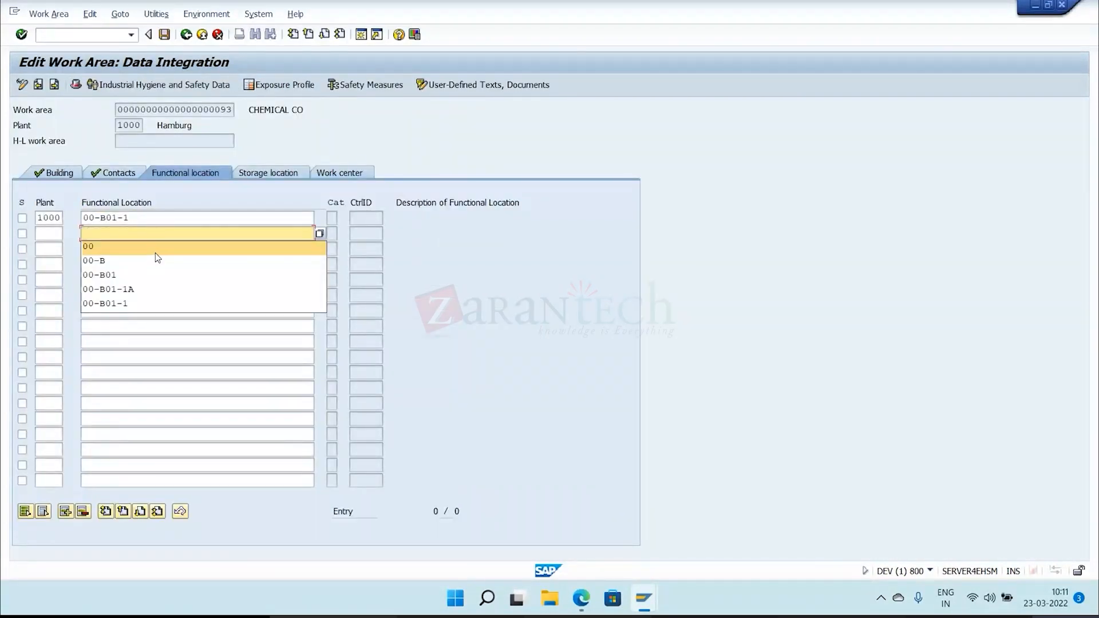
click(156, 253)
mouse_move(581, 598)
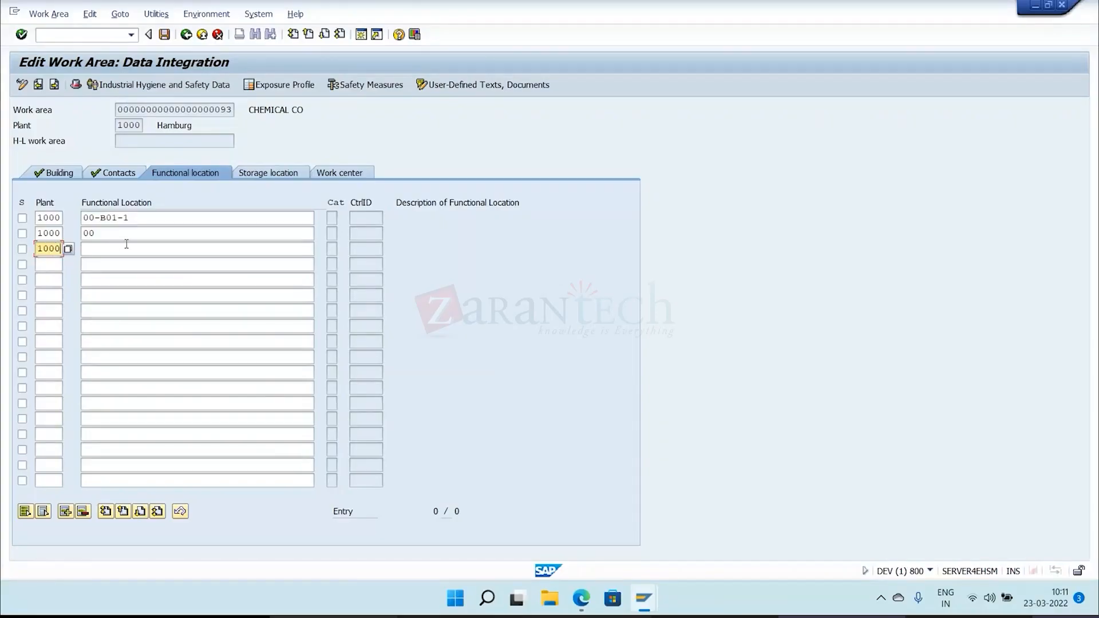
click(129, 251)
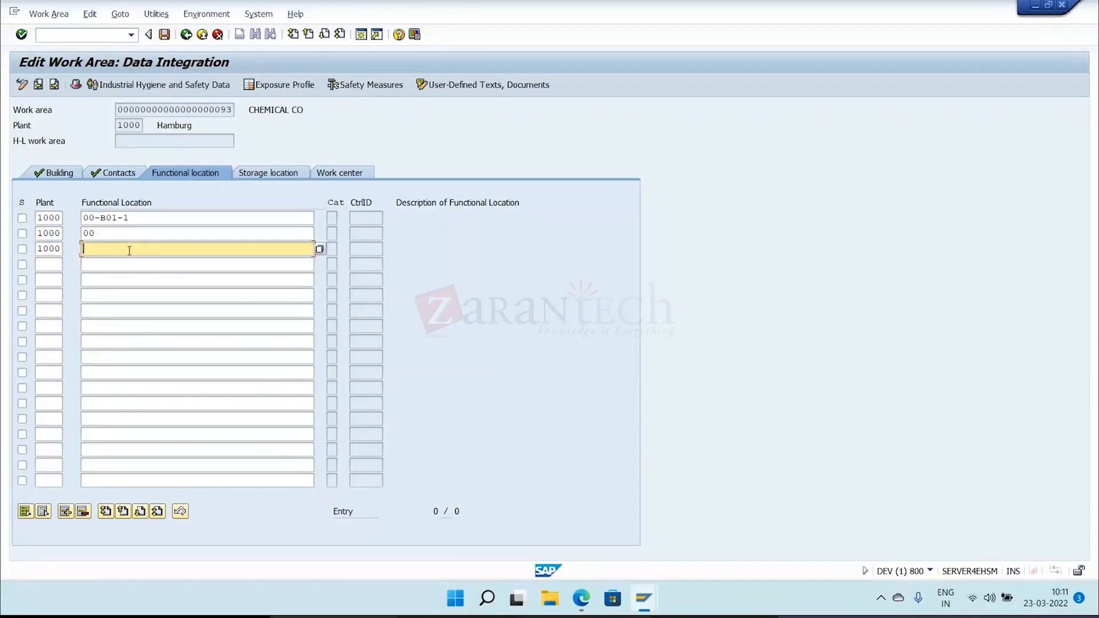
text(0)
click(132, 271)
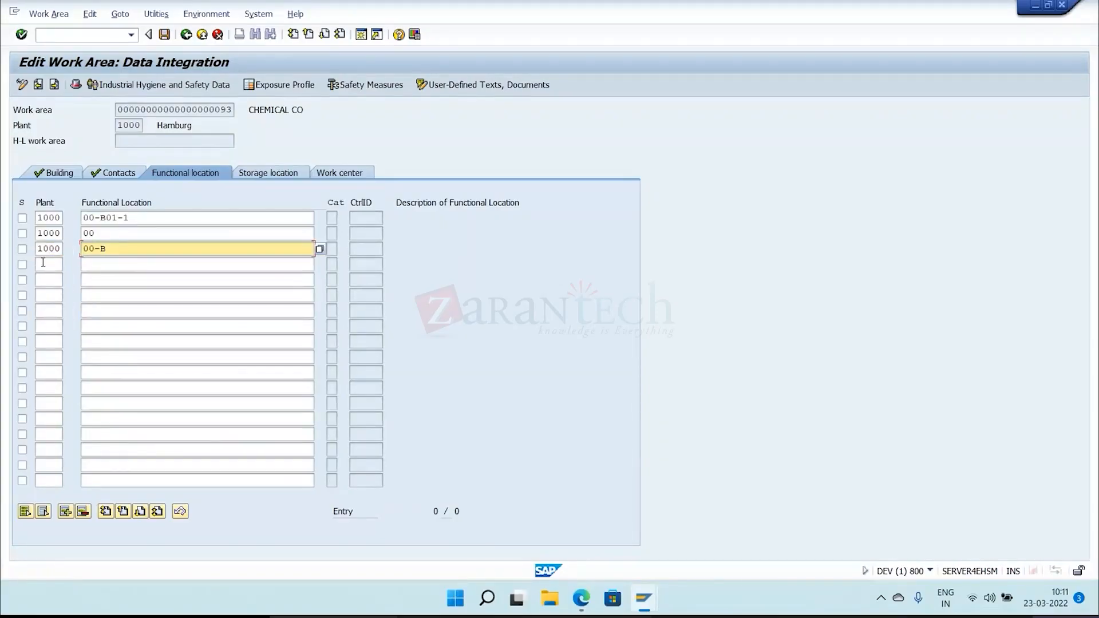
Add functional locations 00-B01 and 00-B01-1A for plant 1000, and save the functional location assignments.
click(43, 263)
click(46, 277)
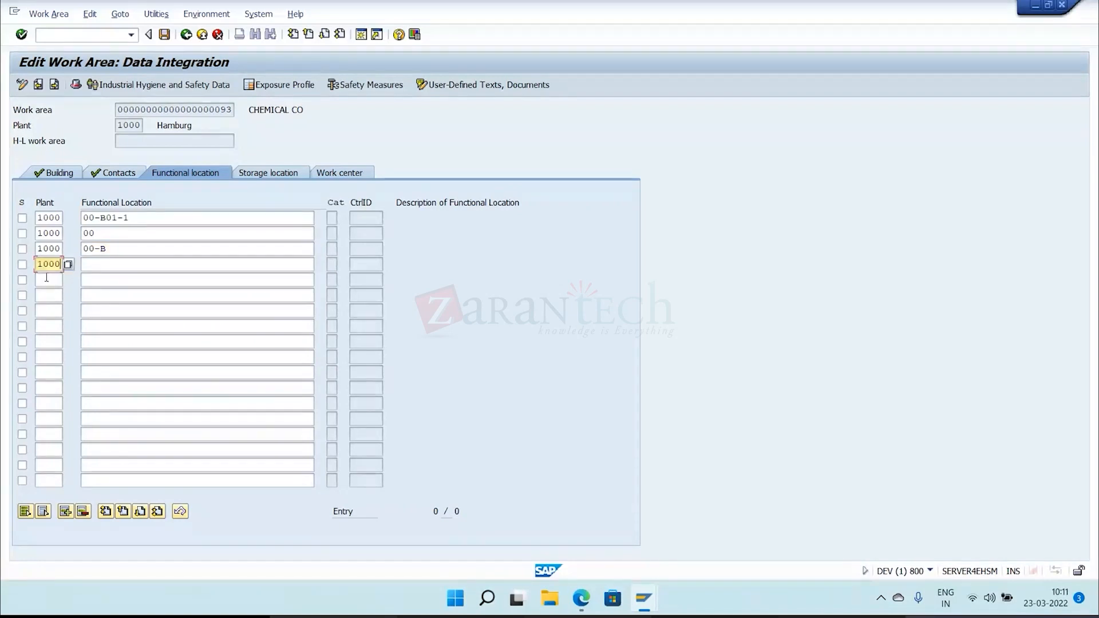
click(108, 264)
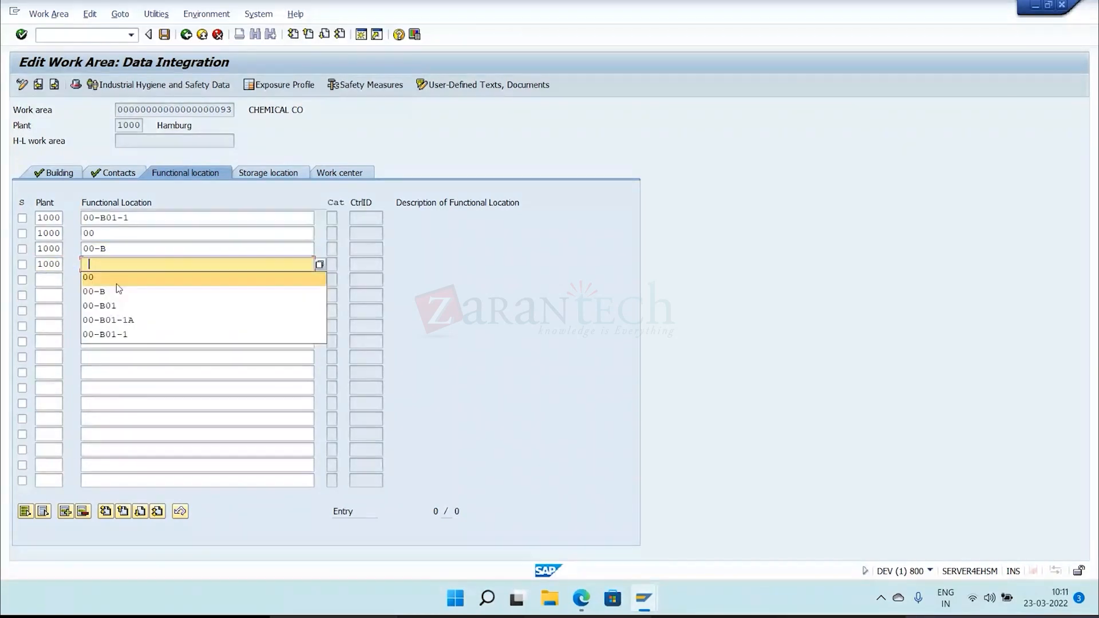
click(124, 310)
click(43, 279)
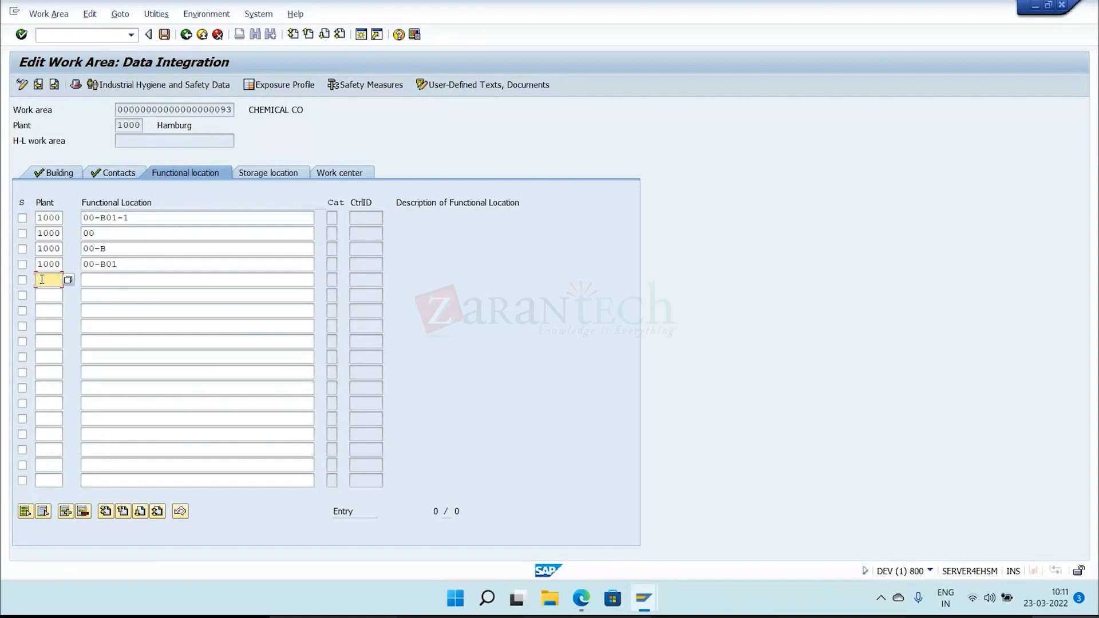
click(49, 292)
click(140, 280)
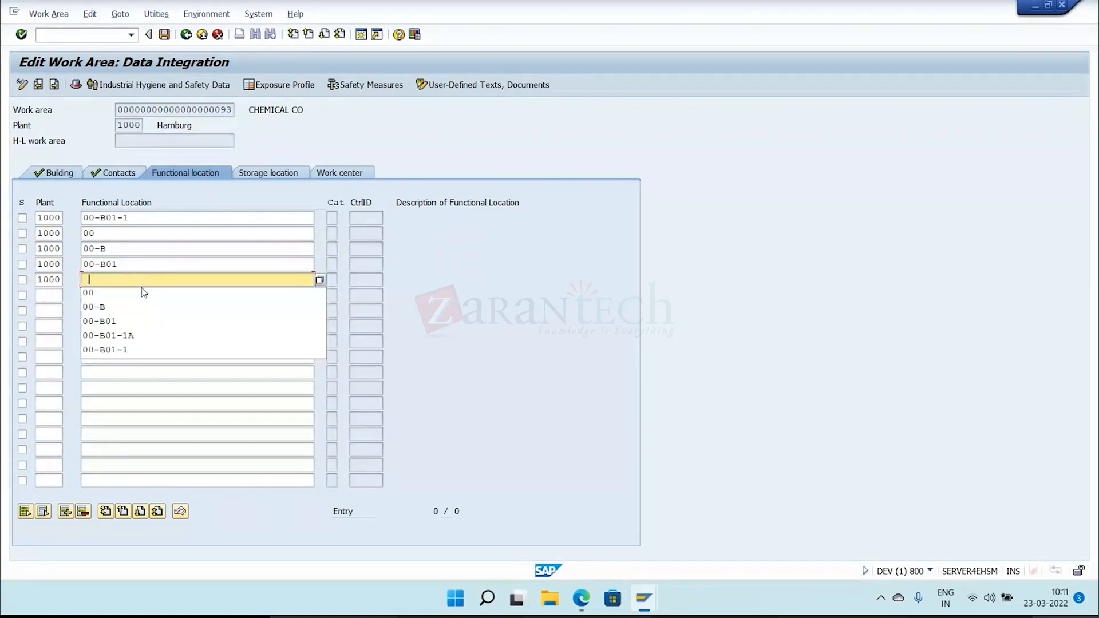
click(144, 333)
key(Return)
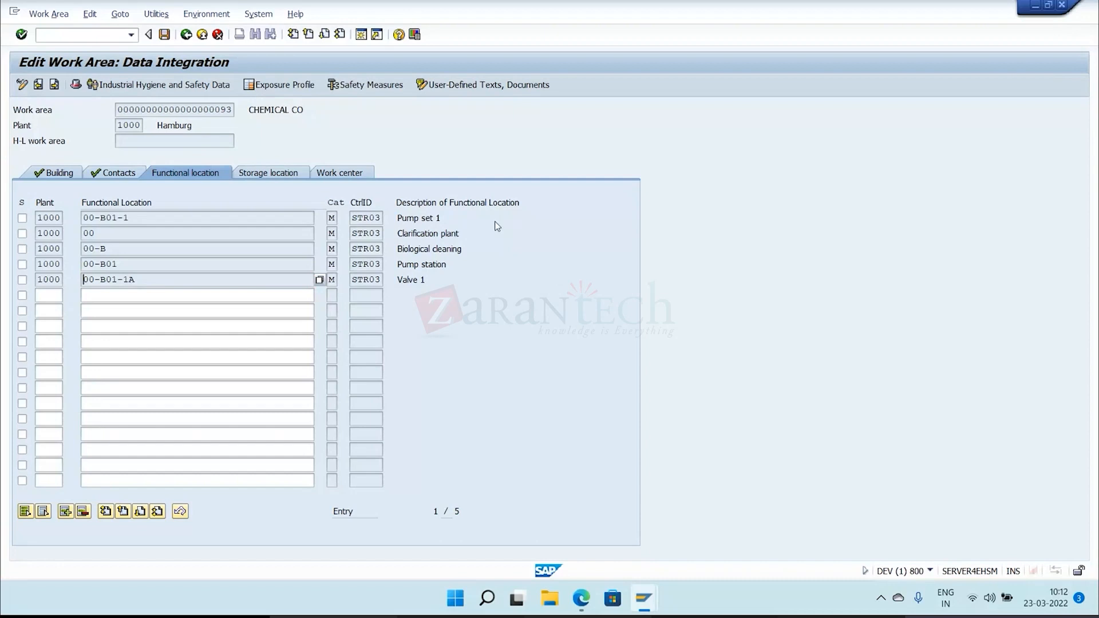
key(ctrl+s)
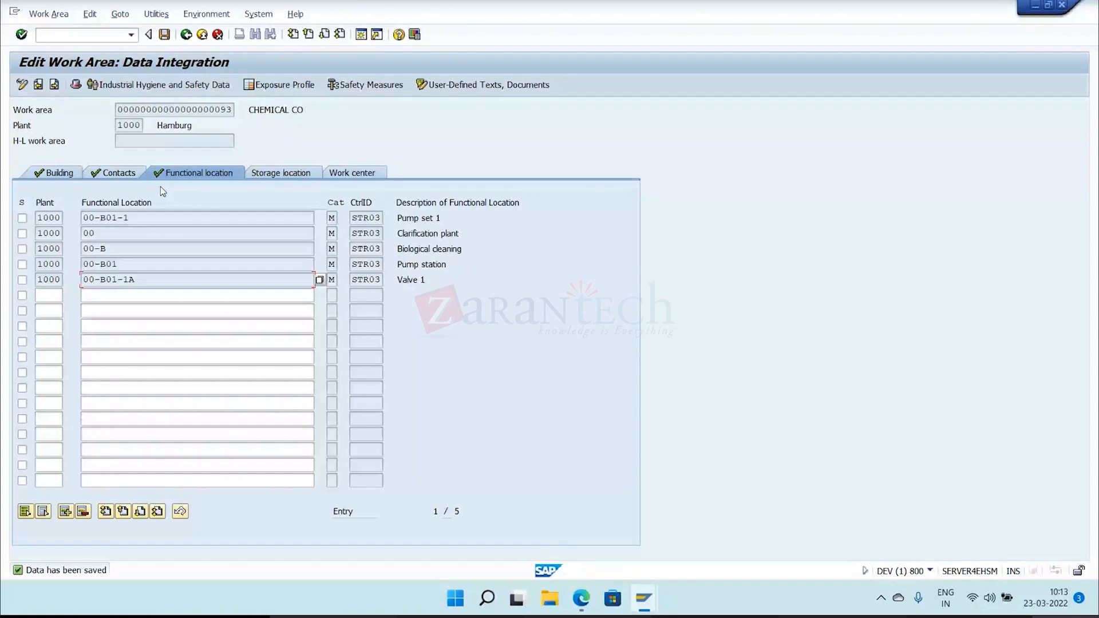
Return to the hit list and display the work area hierarchy of CHEMICAL CO to examine its subordinate locations and plant.
click(186, 35)
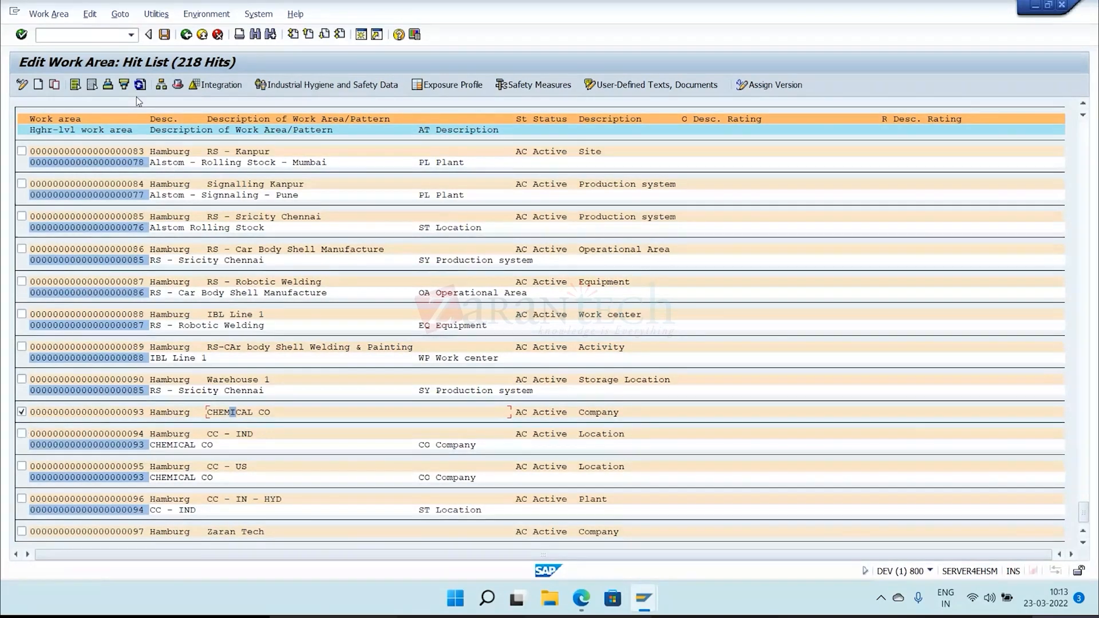
click(161, 85)
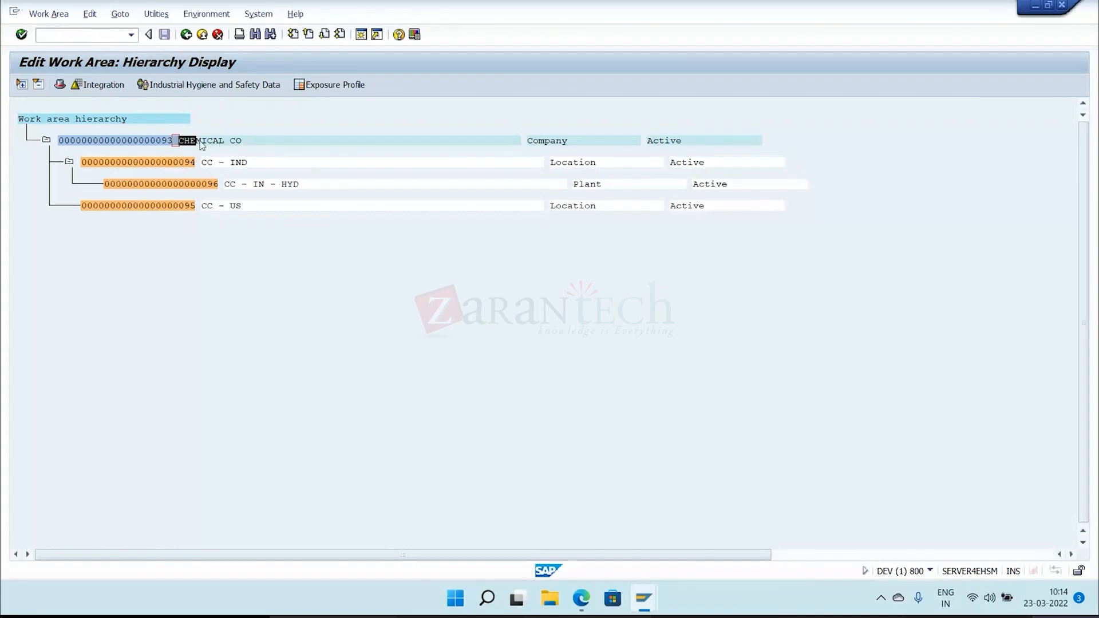
drag(202, 146, 290, 152)
click(414, 220)
drag(276, 184, 310, 190)
key(Left)
Review the data integration and header data of CHEMICAL CO from the hierarchy display.
click(98, 85)
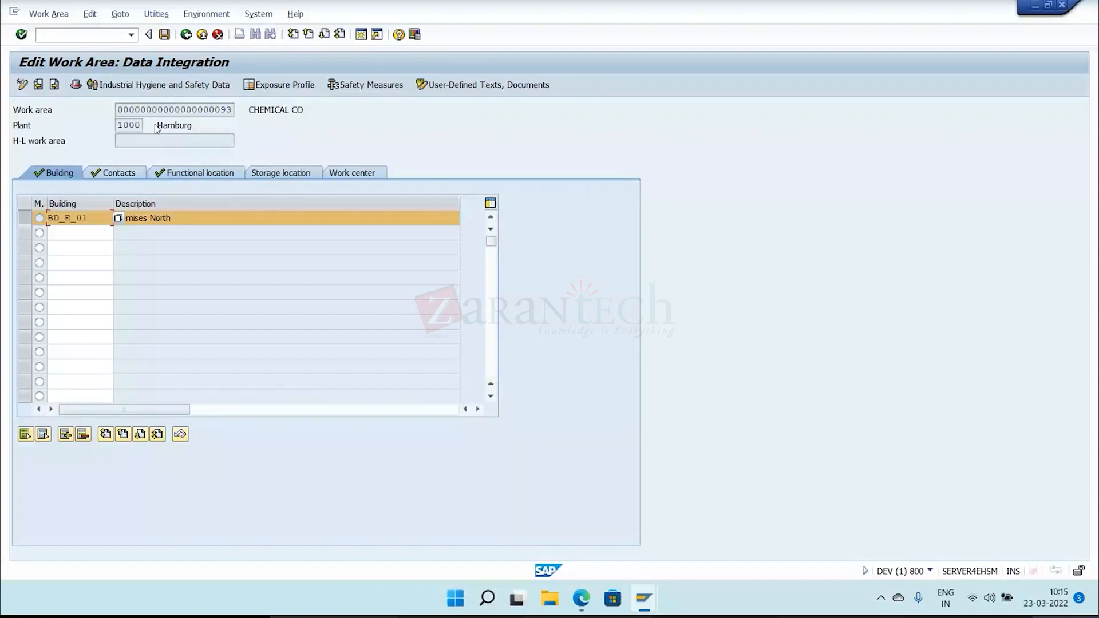
click(76, 85)
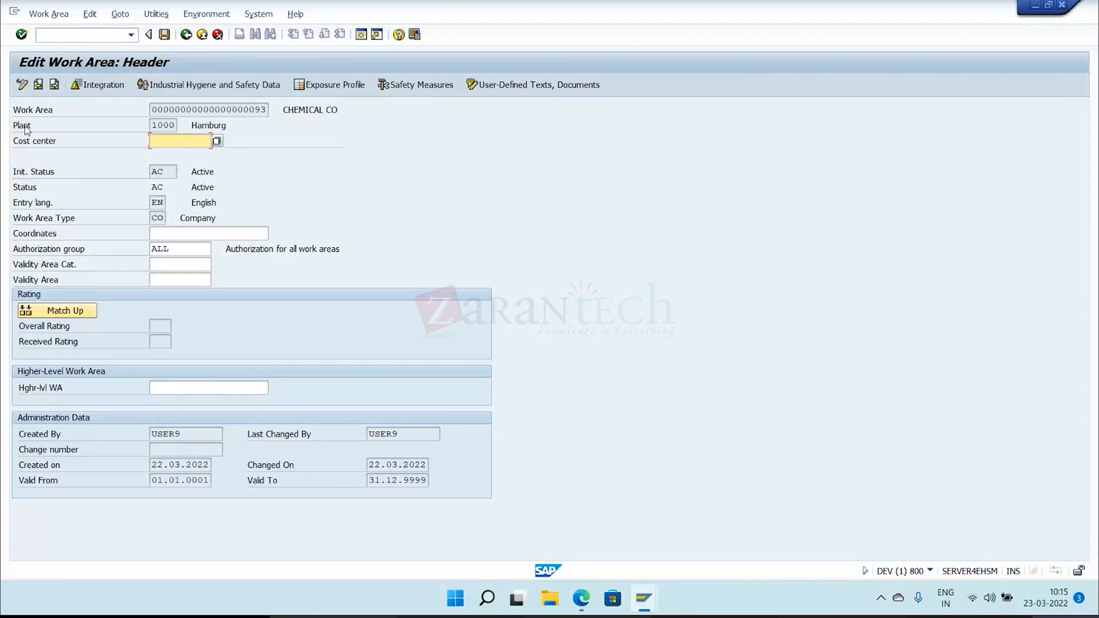
click(185, 36)
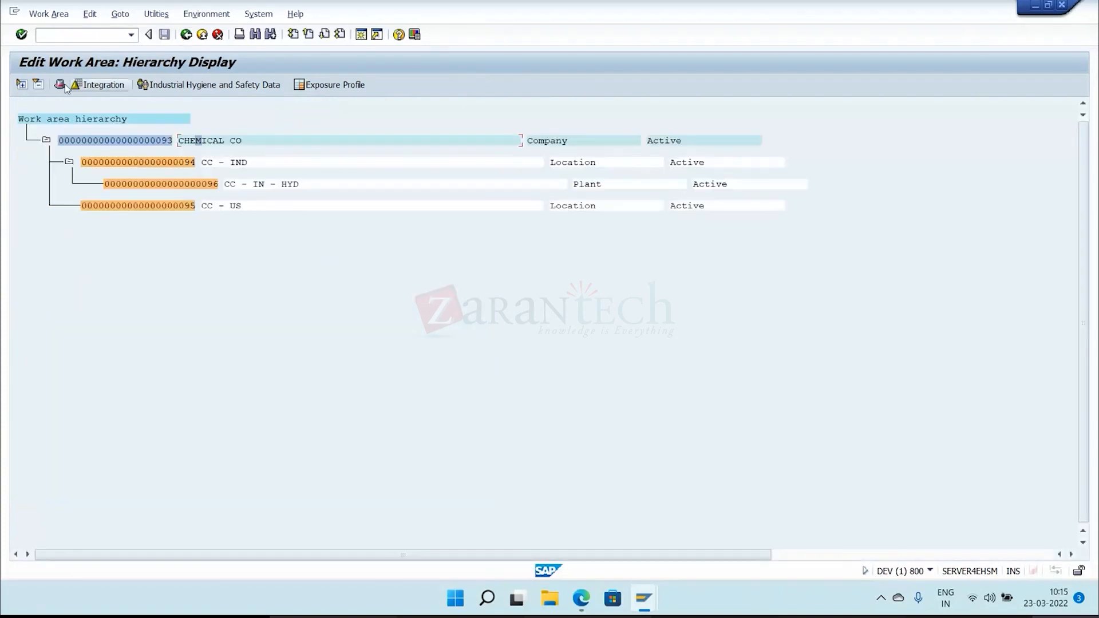
Leave the hierarchy display and start a new work area with plant 1000 and initial status AC.
click(186, 35)
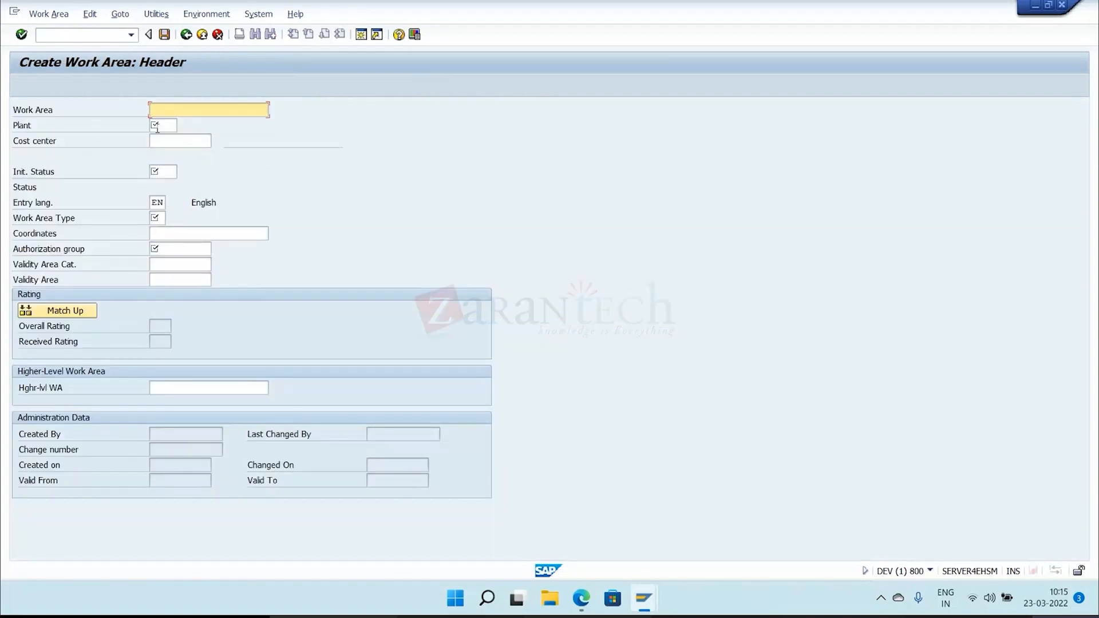
click(157, 127)
click(173, 143)
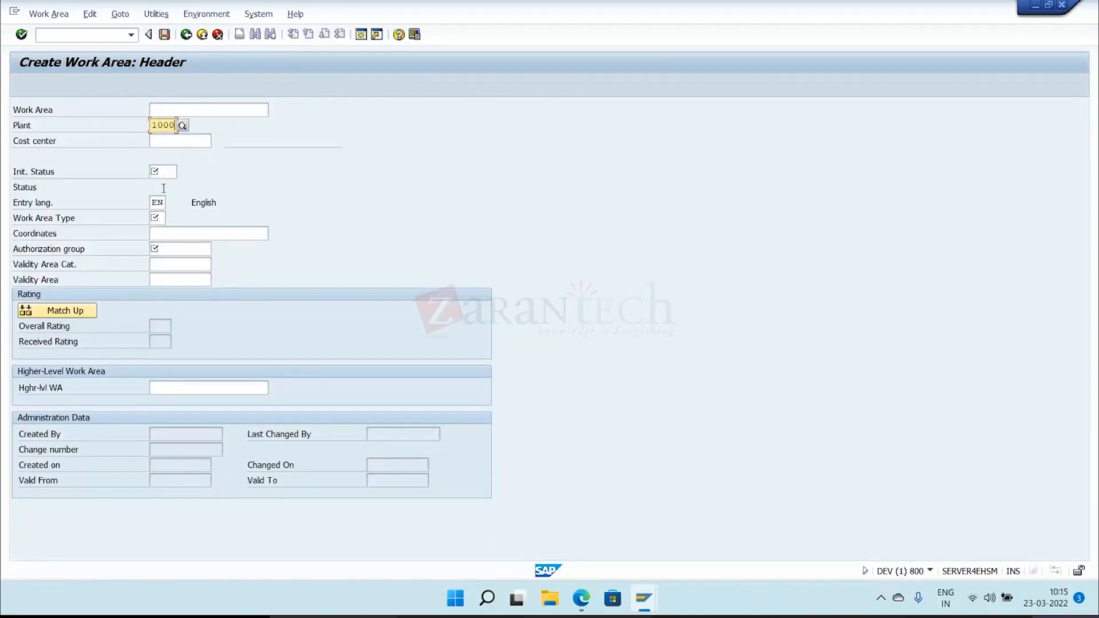
click(156, 177)
click(164, 187)
Set the new work area's type to SL (Storage Location) and its authorization group to ALL, and save it.
click(161, 220)
key(F4)
double_click(129, 291)
click(163, 250)
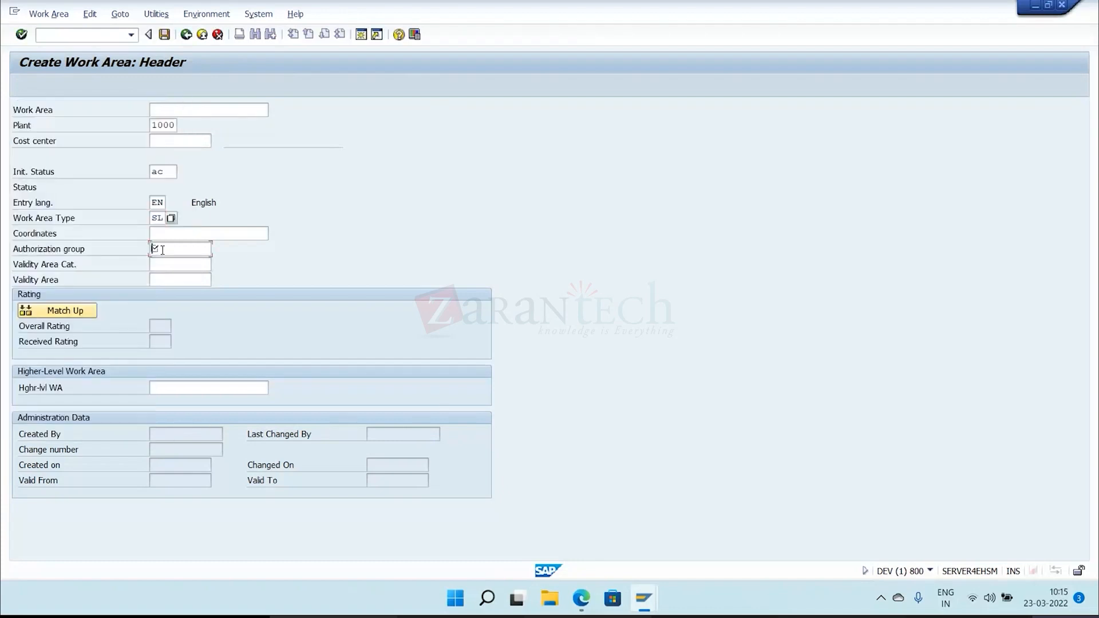
click(166, 262)
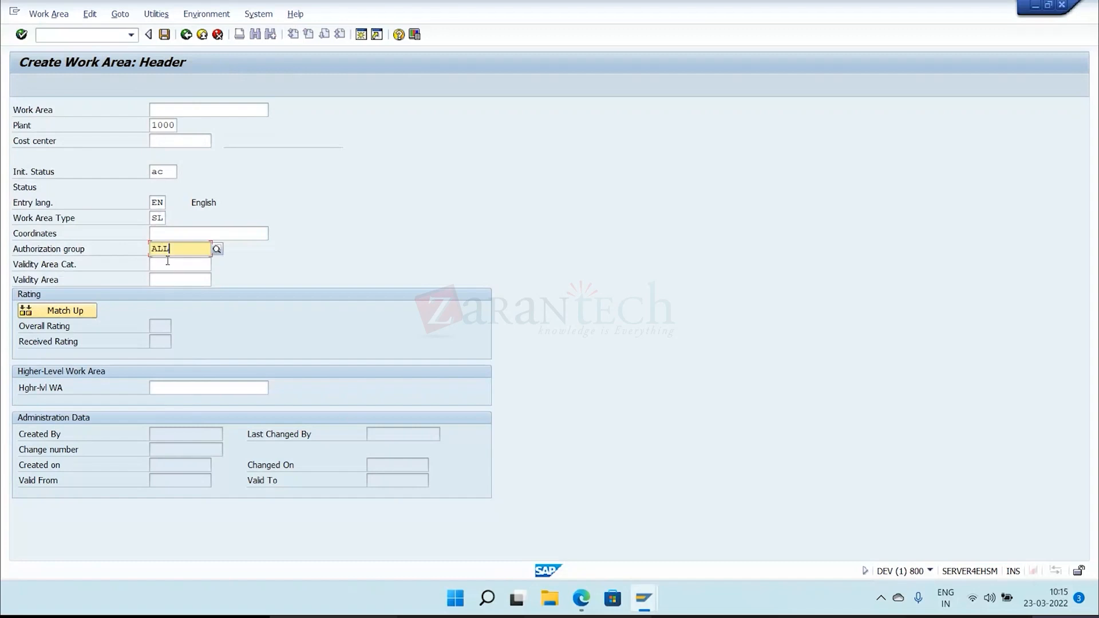
key(ctrl+s)
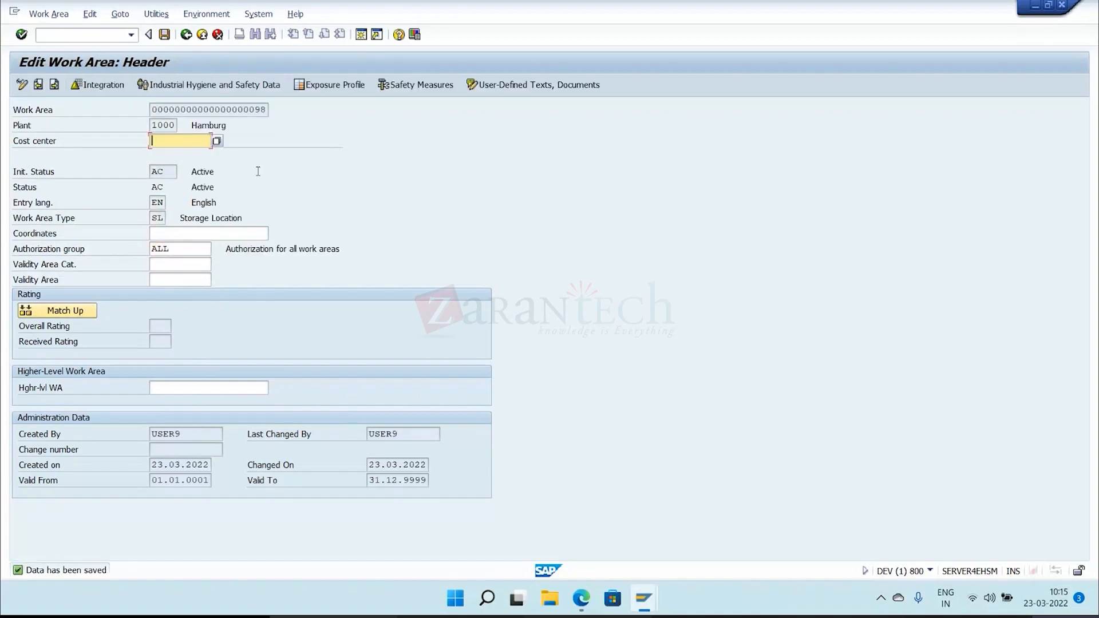
click(121, 14)
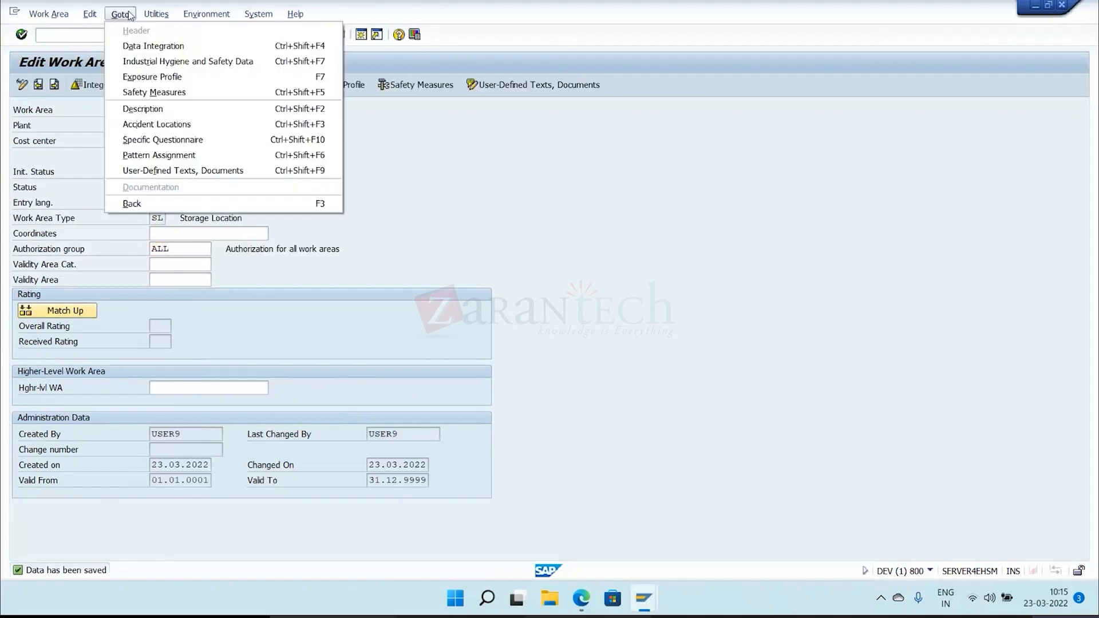
click(159, 123)
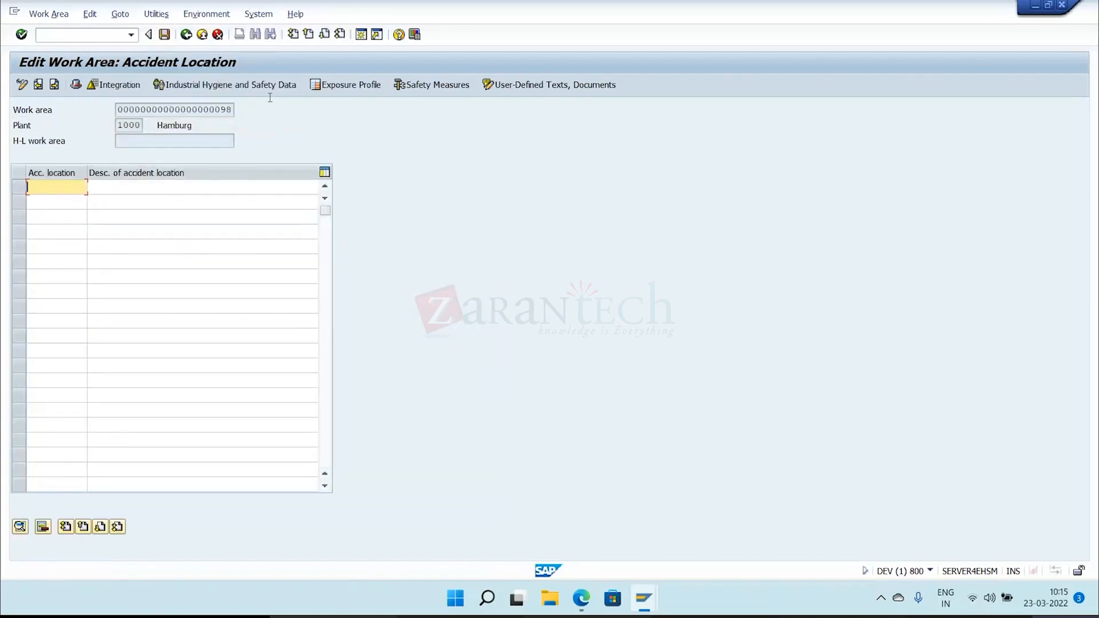
click(186, 35)
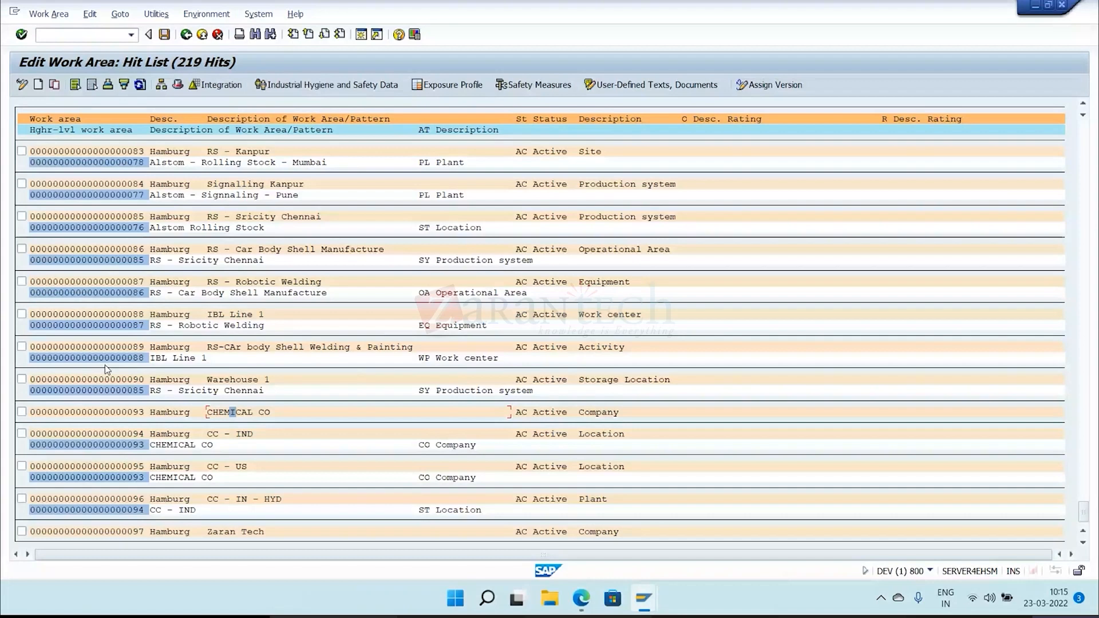
scroll(231, 536, down, 1)
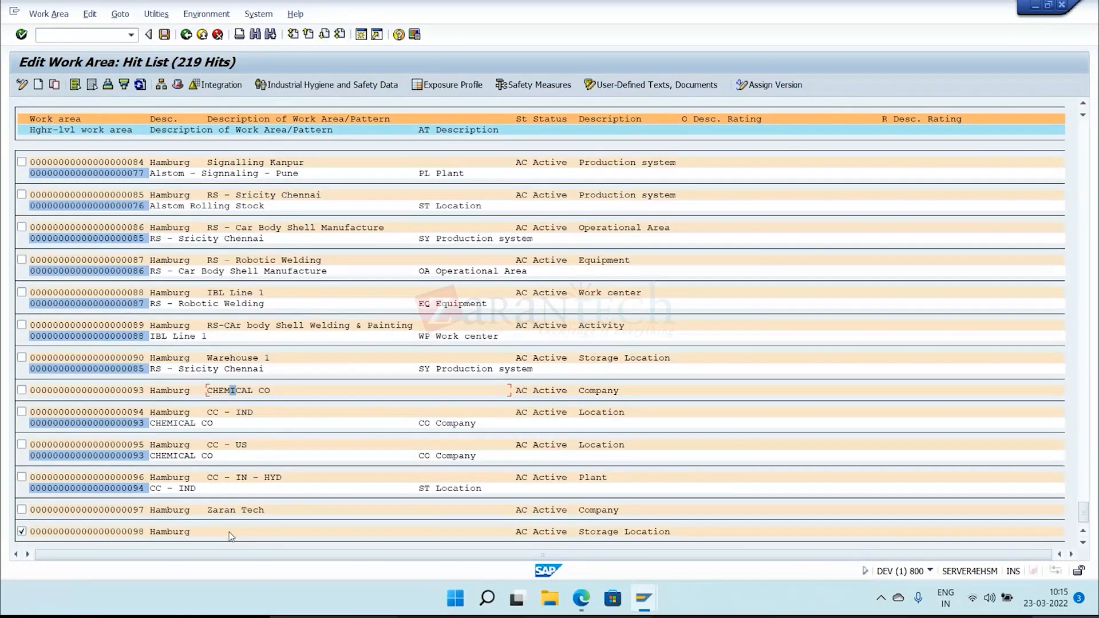
double_click(229, 532)
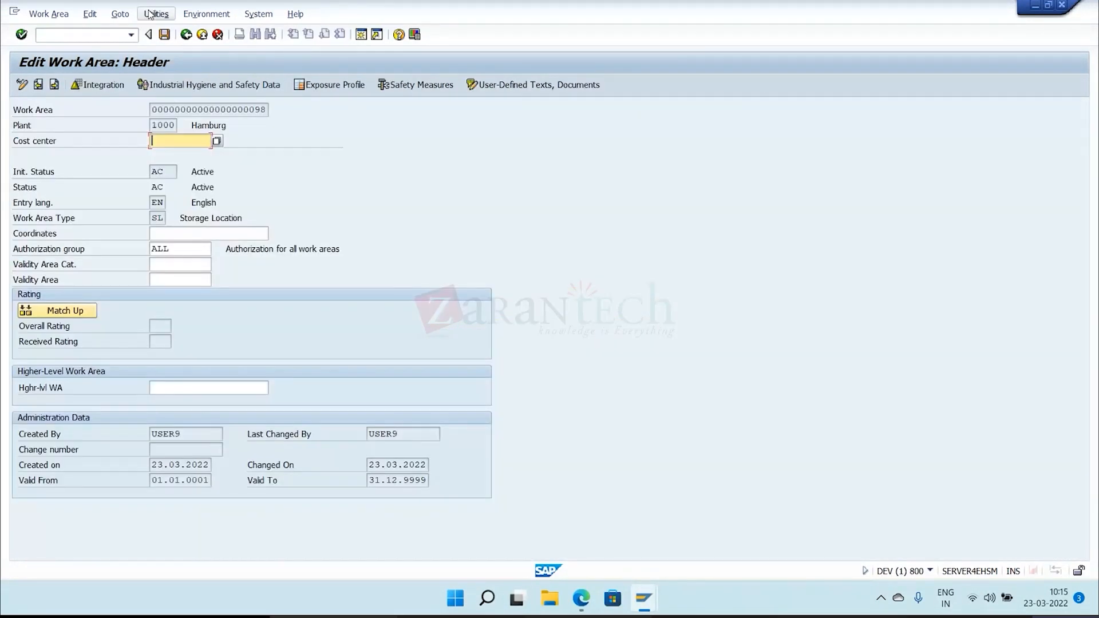
Open the description data of the new storage location work area and set the first entry's language to EN.
click(150, 13)
click(120, 14)
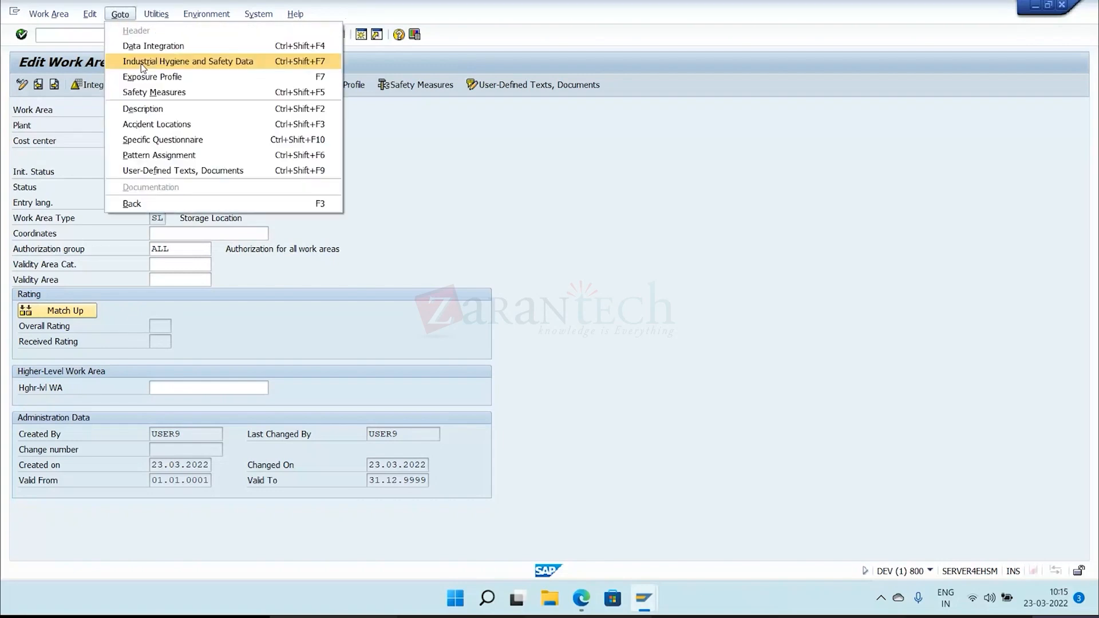
click(153, 109)
click(55, 219)
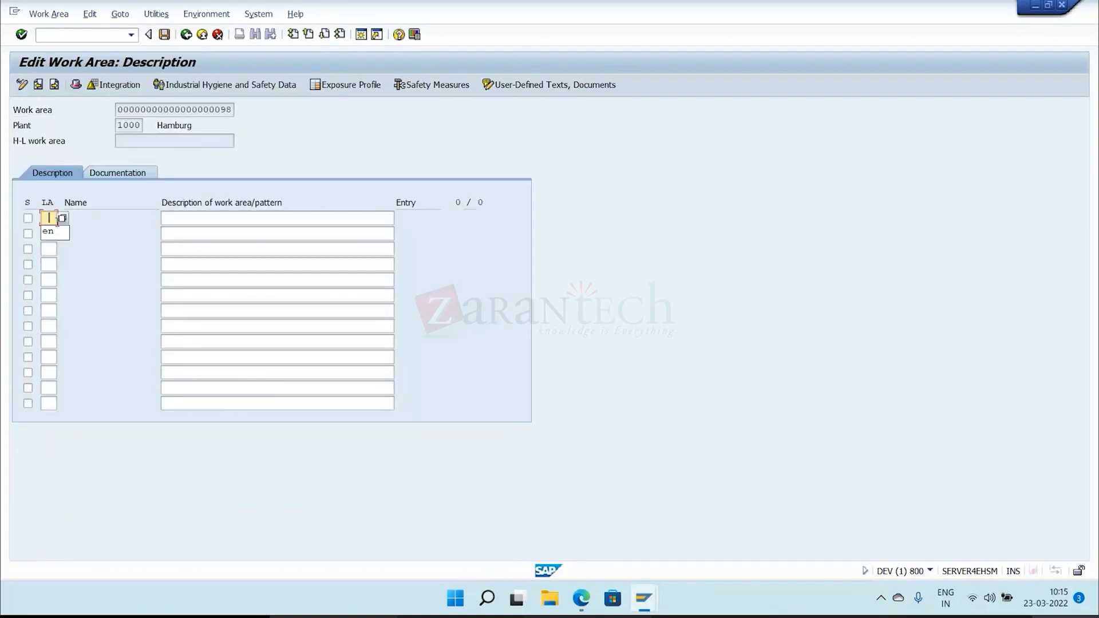
click(50, 232)
Enter "CC - IND - HYD - SL" as the English work area description and save it.
click(170, 220)
text(cc - IND - HY)
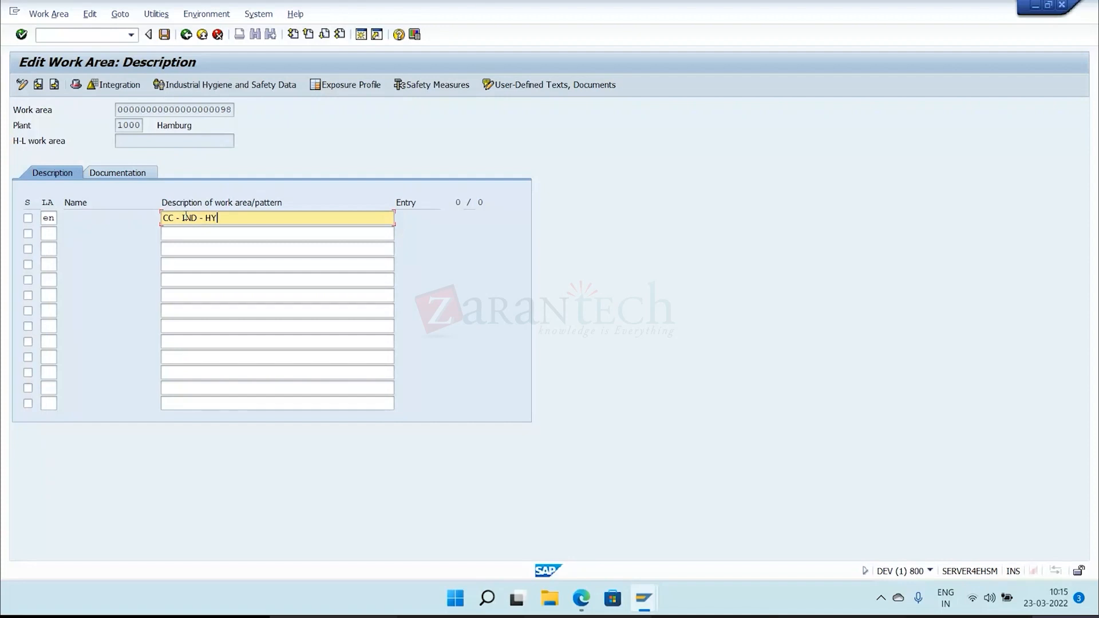
text(D - SL)
click(165, 35)
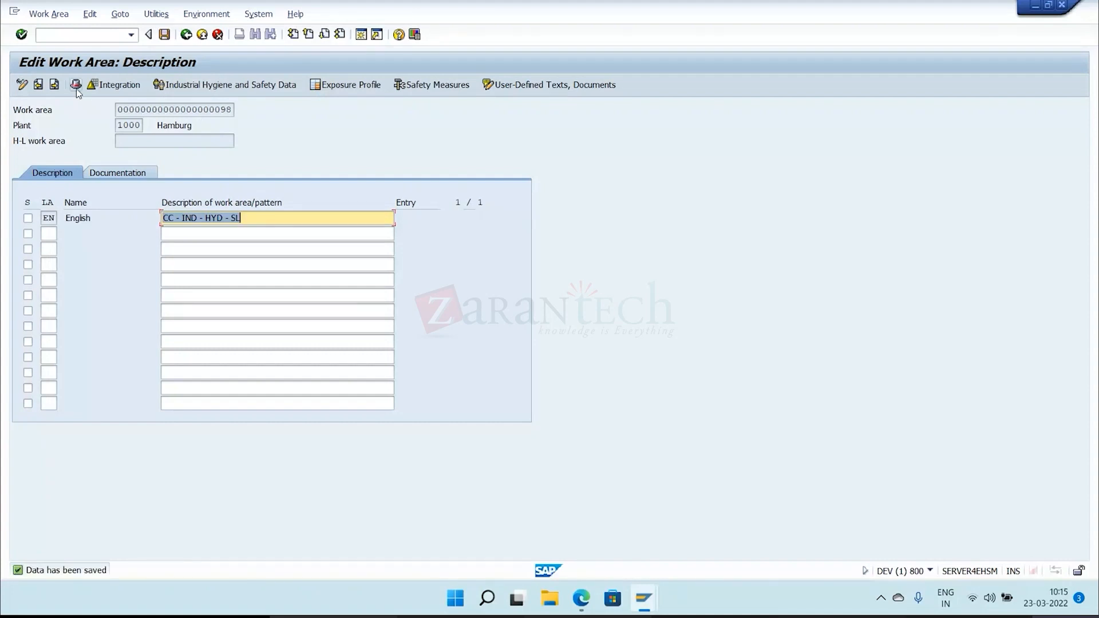
Assign CC - IN - HYD as the higher-level work area in the header, save, and return to the hit list.
click(75, 85)
click(167, 388)
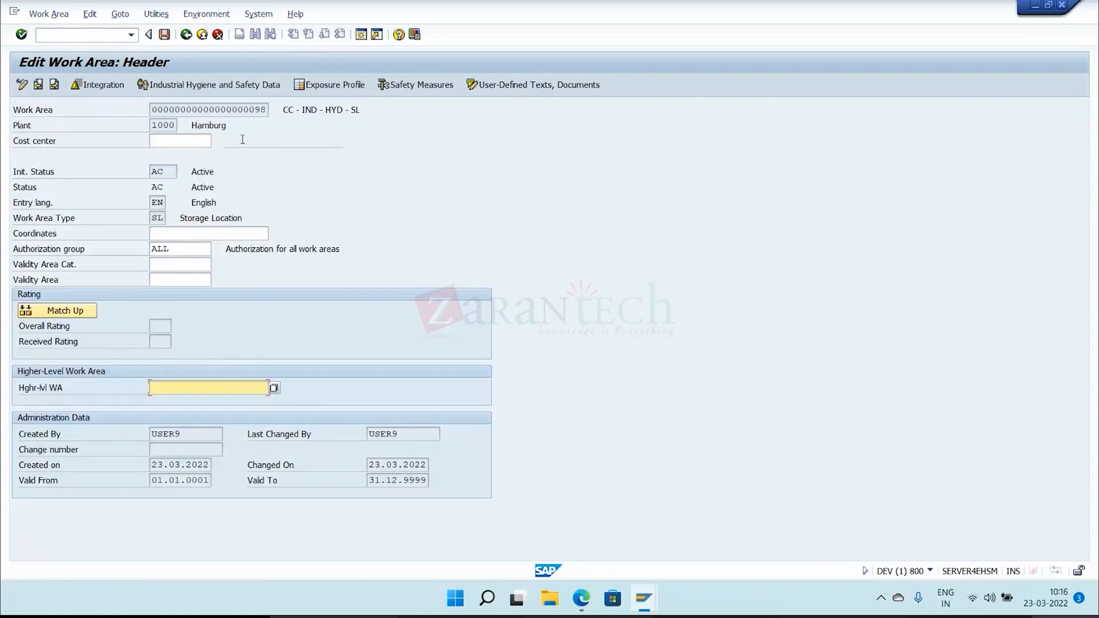
click(273, 388)
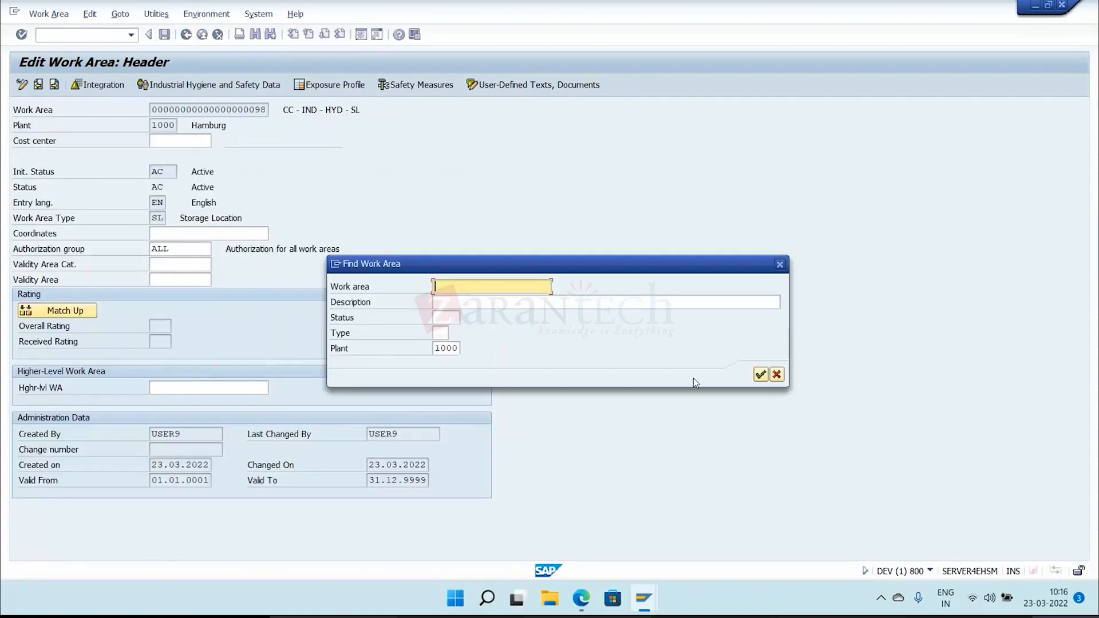
click(761, 374)
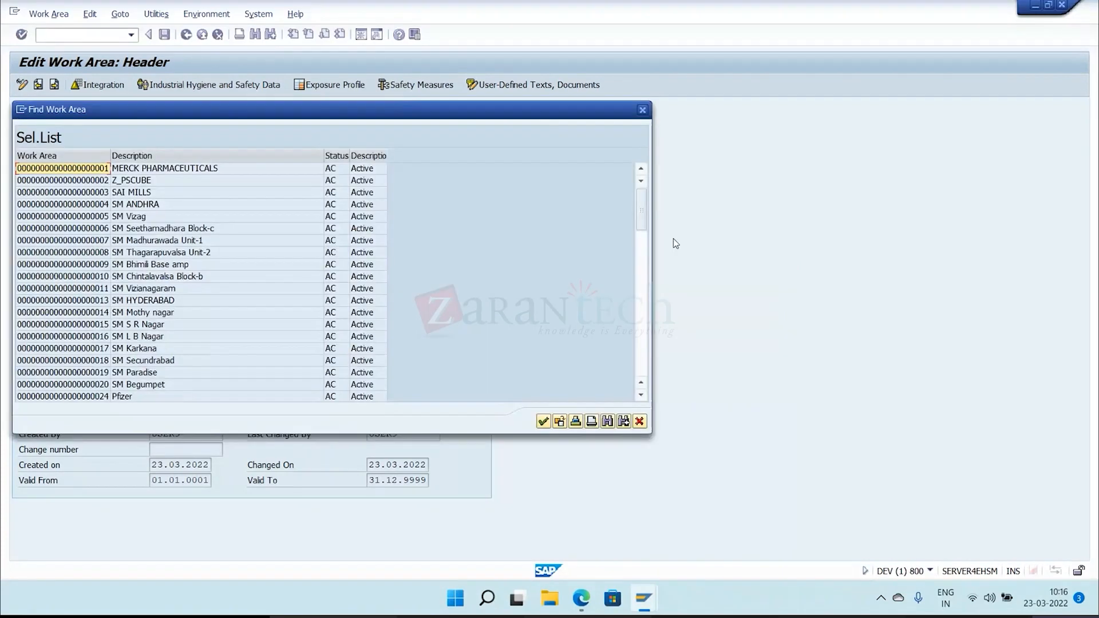
drag(641, 212, 667, 370)
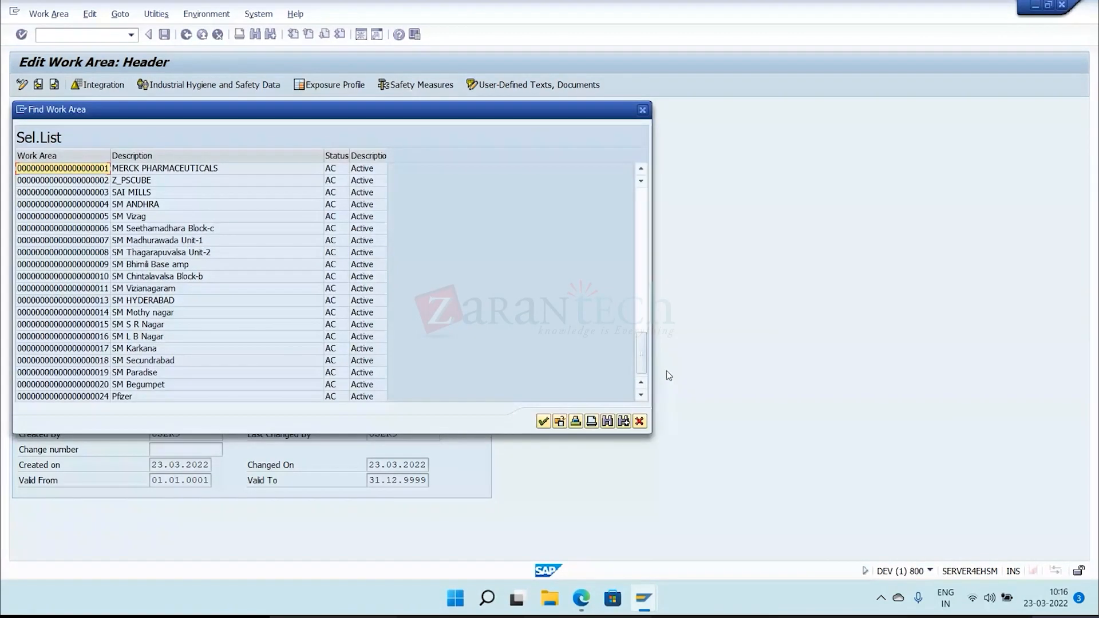
double_click(136, 373)
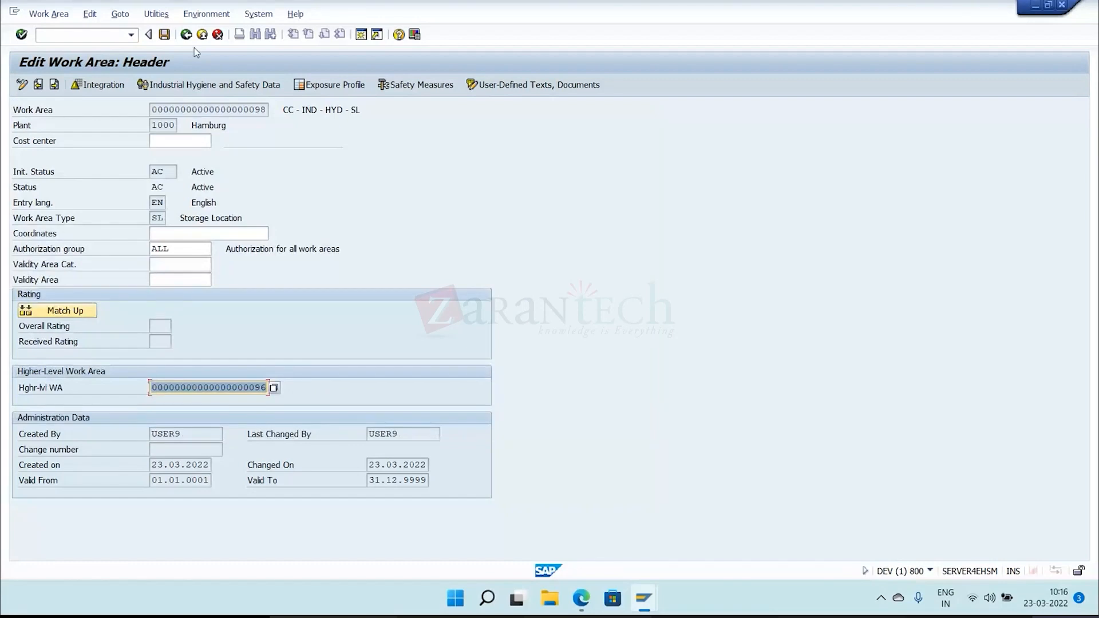
click(164, 34)
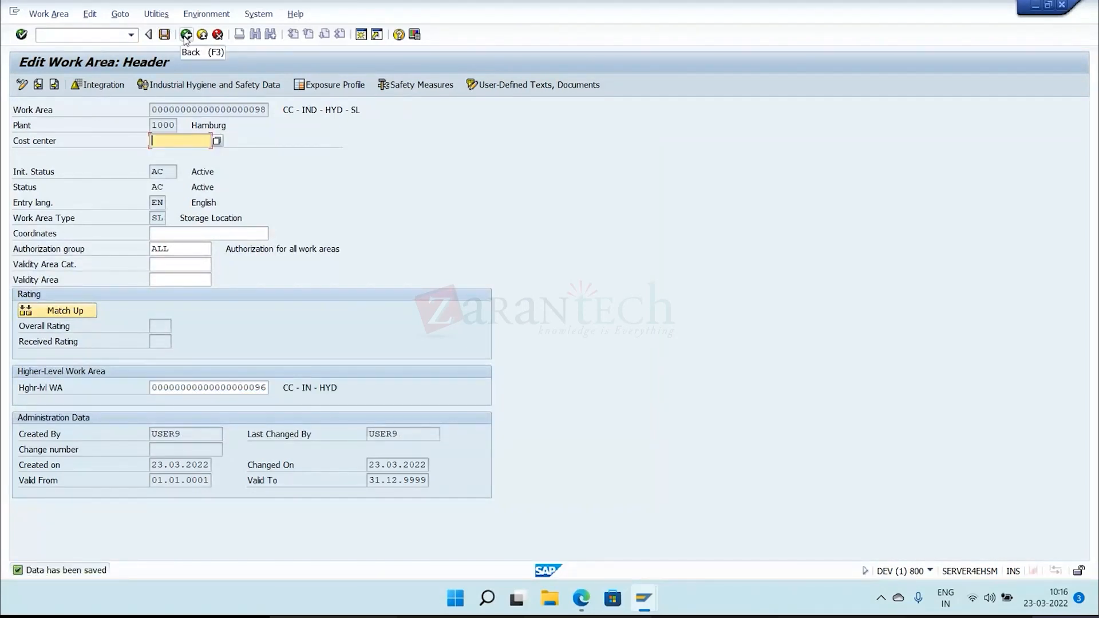
click(186, 35)
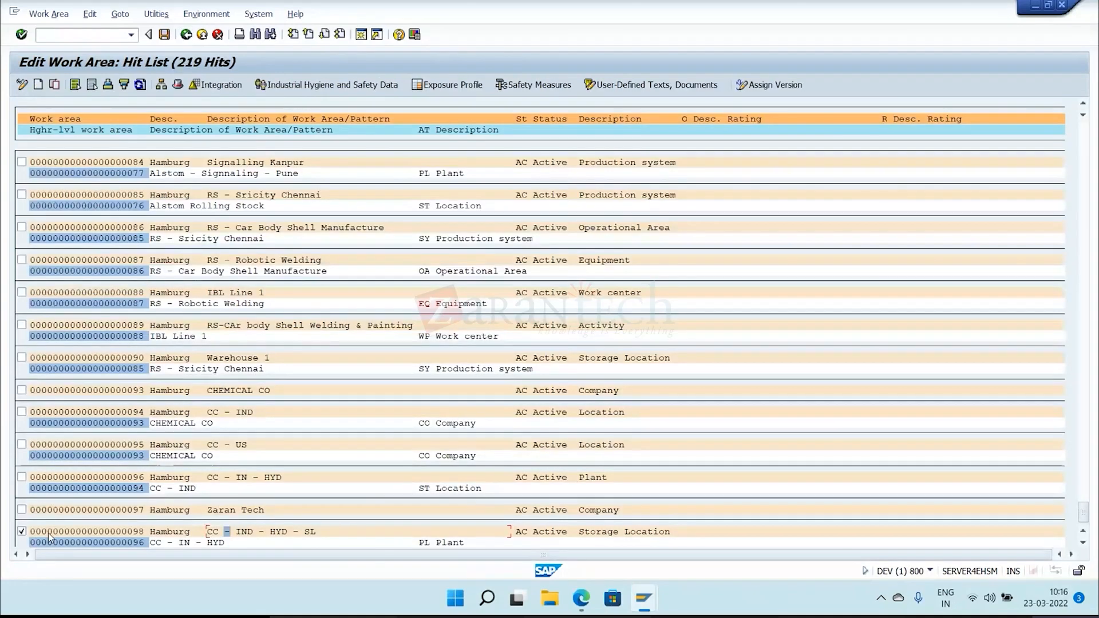
Review the data integration and work area type of CHEMICAL CO, and return to the hit list.
click(23, 392)
double_click(170, 394)
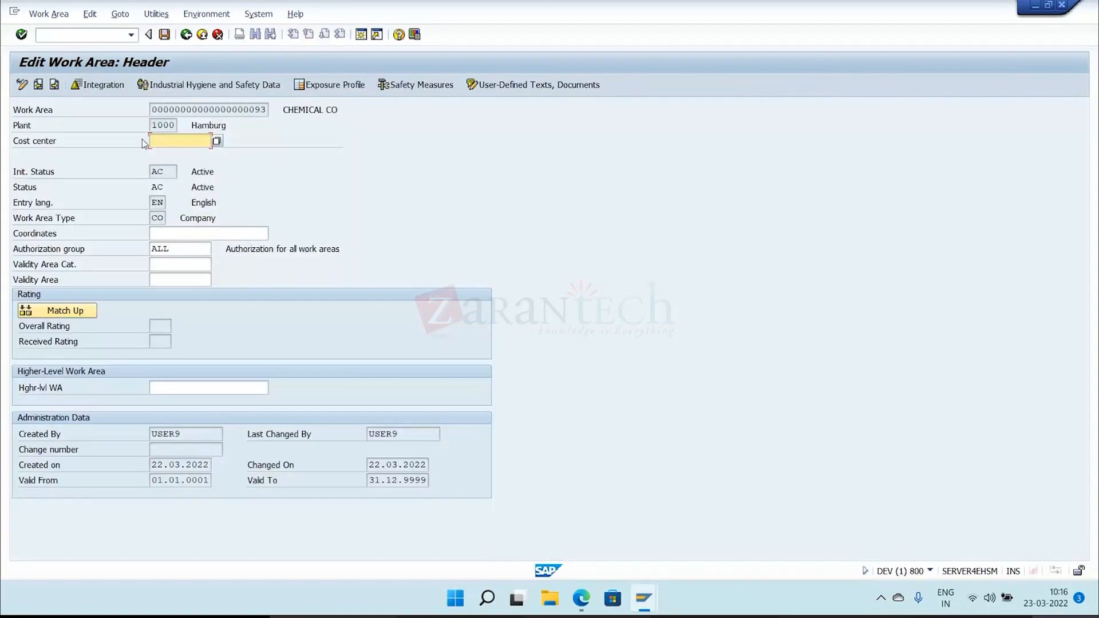
click(112, 88)
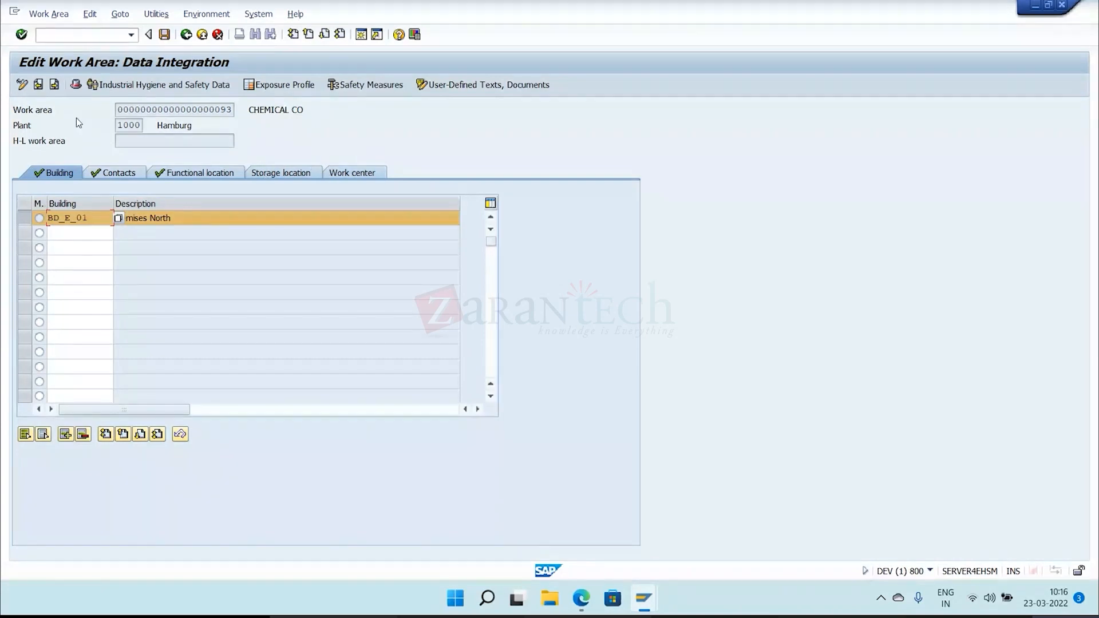
click(76, 85)
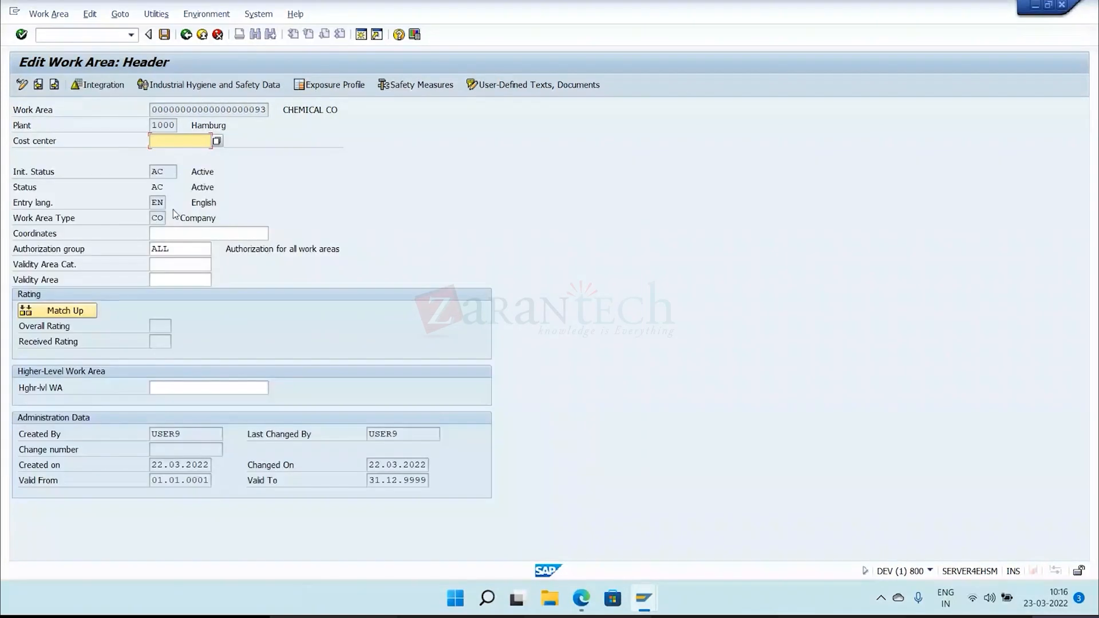
drag(178, 218, 241, 222)
click(240, 221)
click(184, 35)
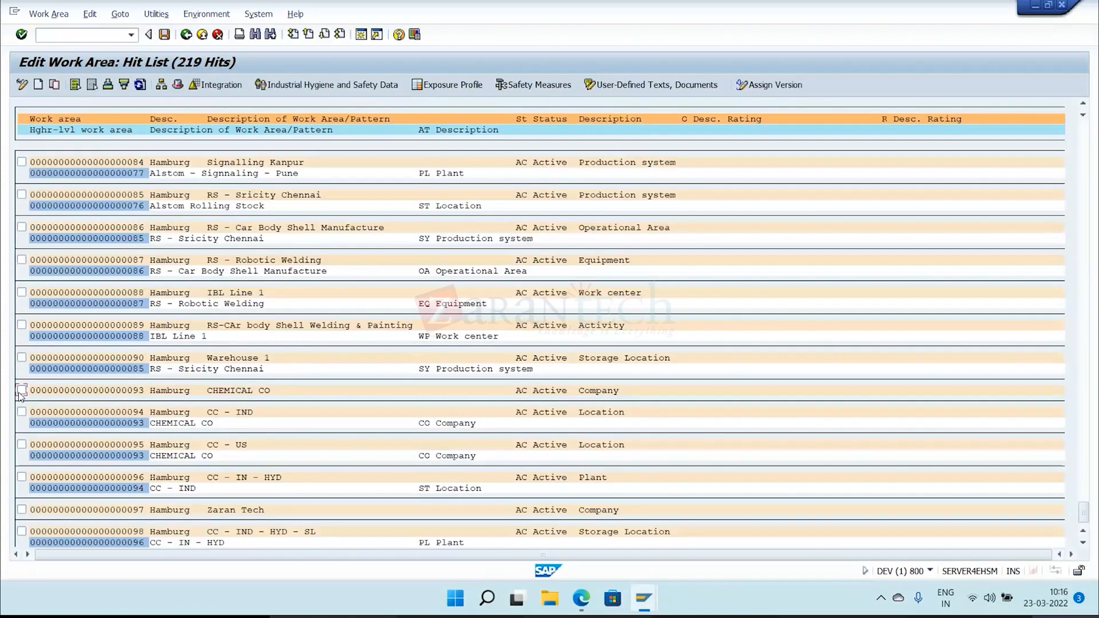
Assign storage location 0001 of plant 1000 to work area CC - IND - HYD - SL and save the assignment.
double_click(310, 537)
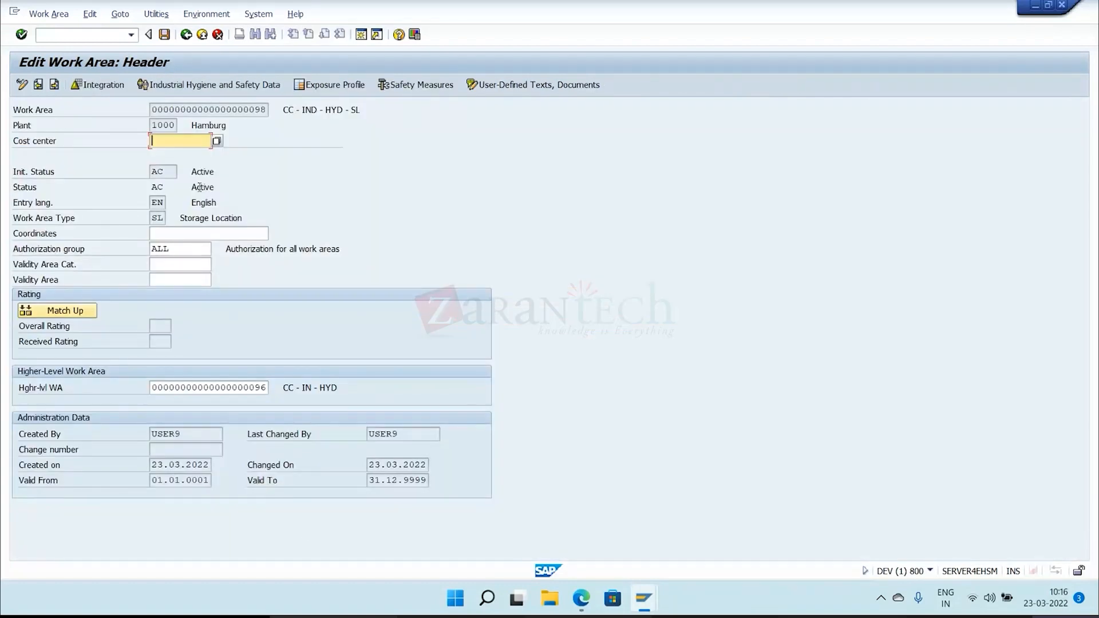
click(95, 88)
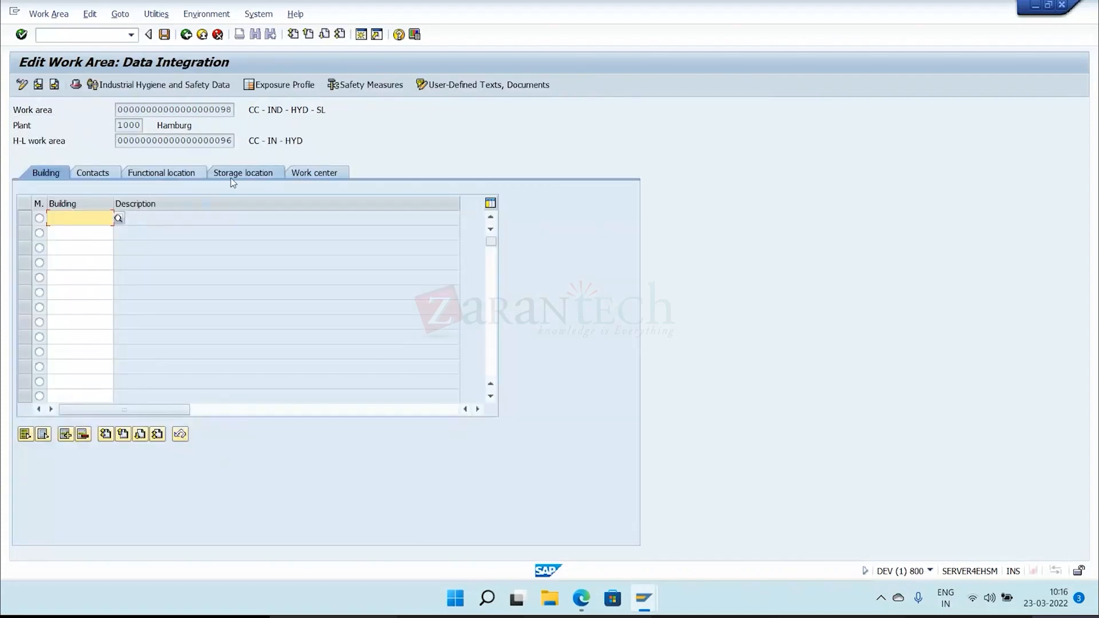
click(231, 175)
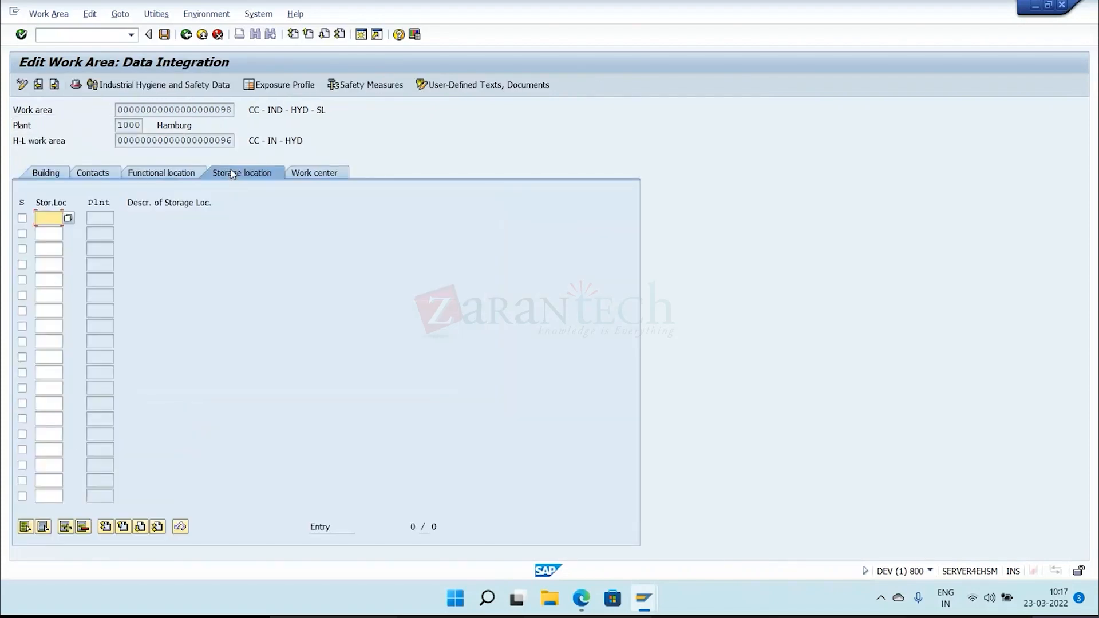
click(69, 218)
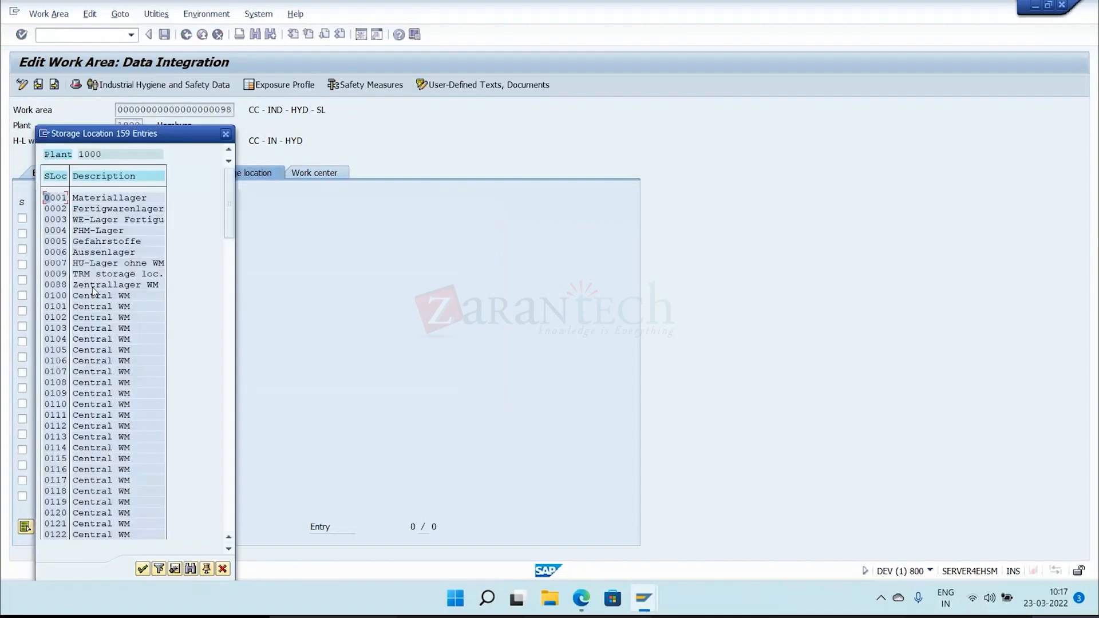
click(81, 155)
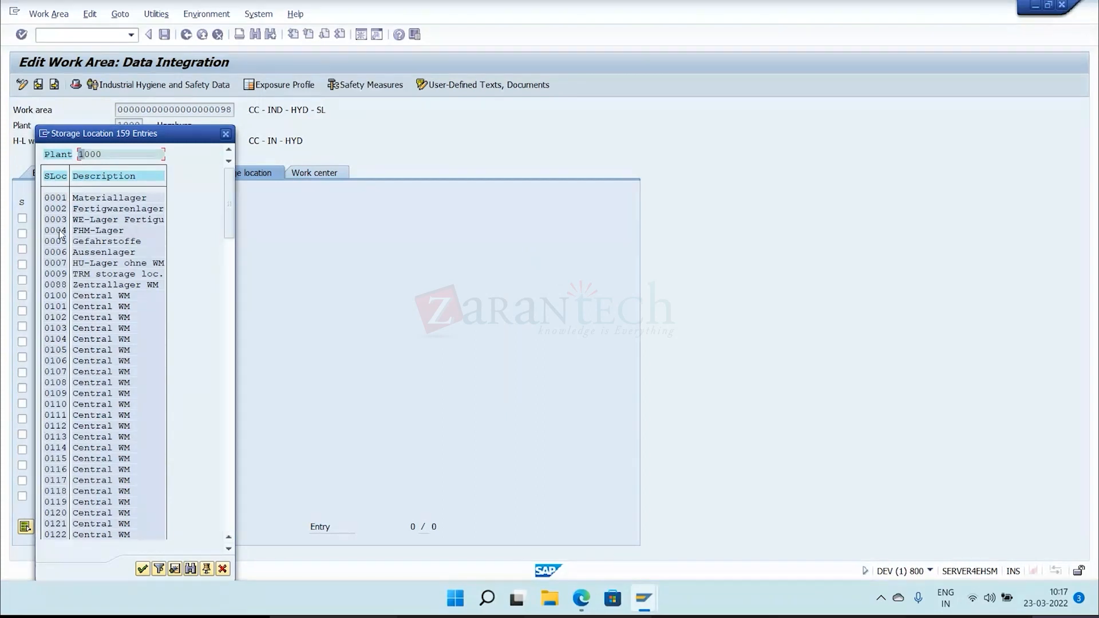
click(64, 198)
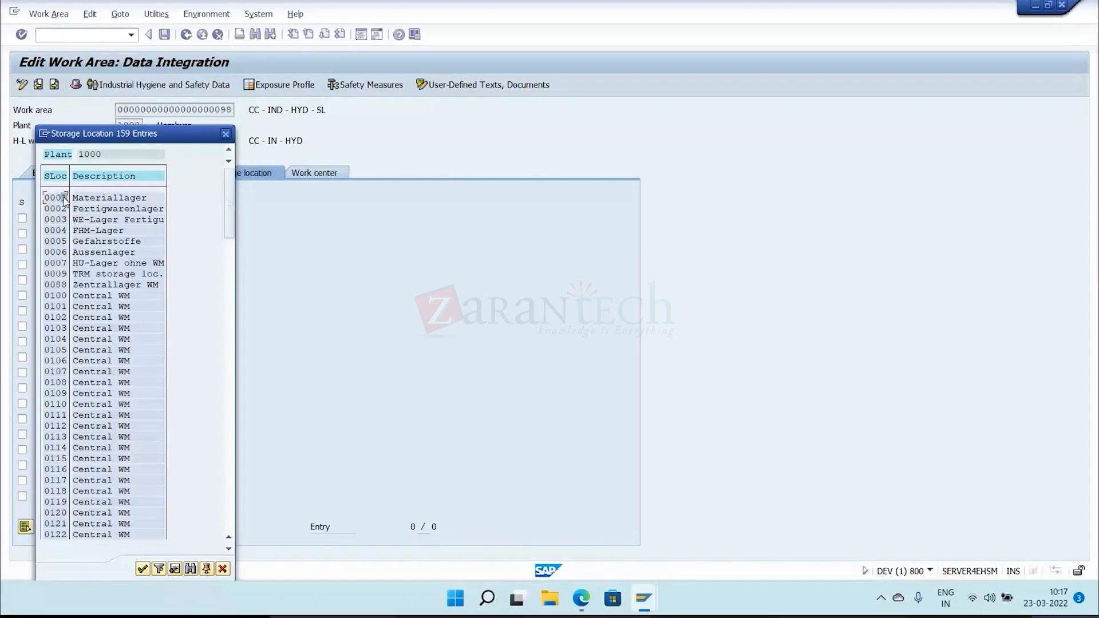
double_click(65, 198)
key(ctrl+s)
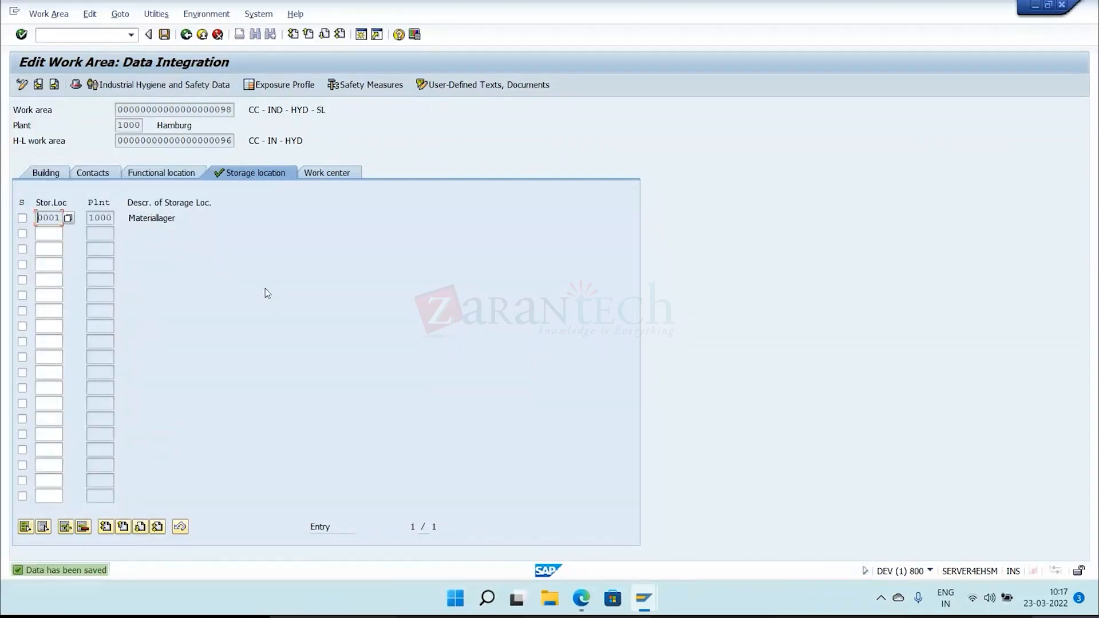
Assign building BD_E_01 to CC - IND - HYD - SL and add a contact with role CON, person type A and the personnel number.
click(46, 173)
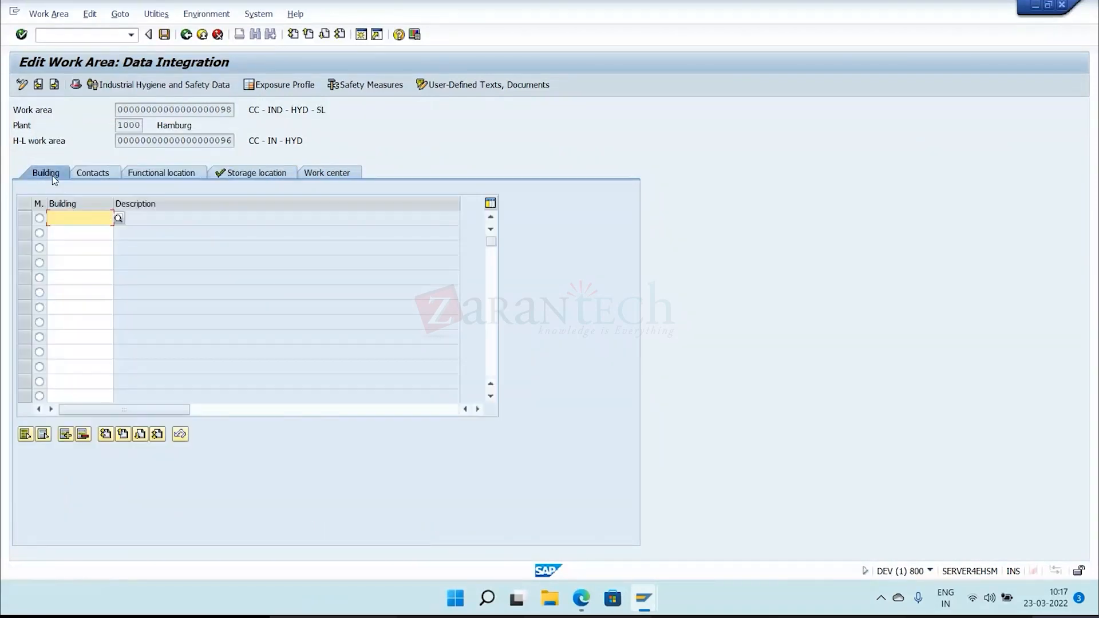
text(BD_E_01)
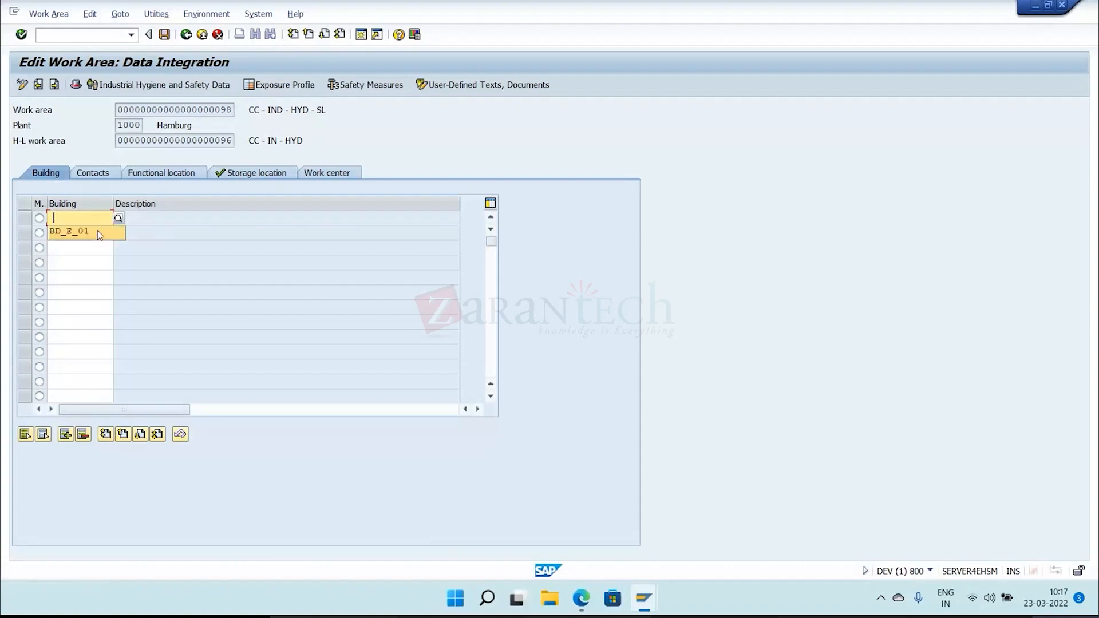
click(106, 177)
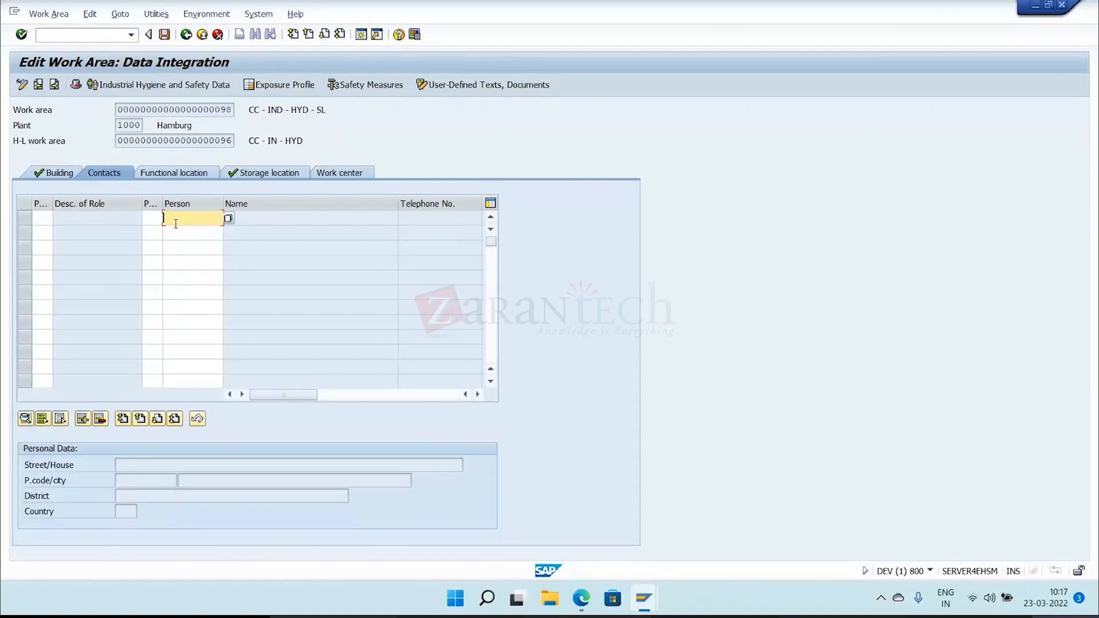
text(00088831)
click(155, 220)
text(A)
click(45, 218)
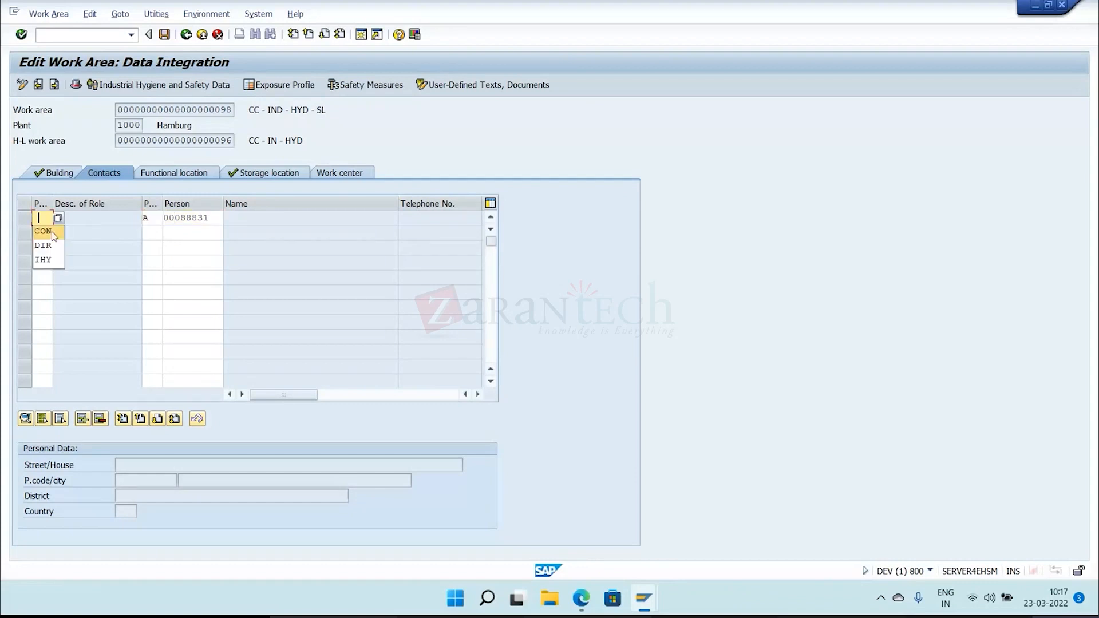
click(51, 232)
key(Return)
Assign functional location 00 of plant 1000 to the work area and save the integration data.
click(162, 174)
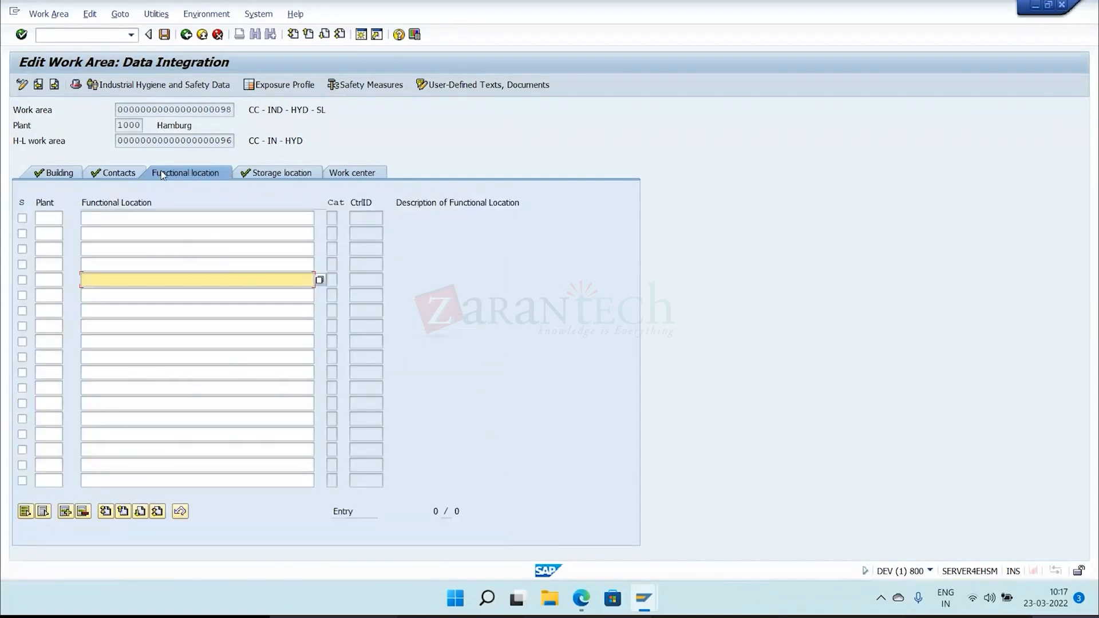
click(125, 221)
click(118, 233)
click(46, 220)
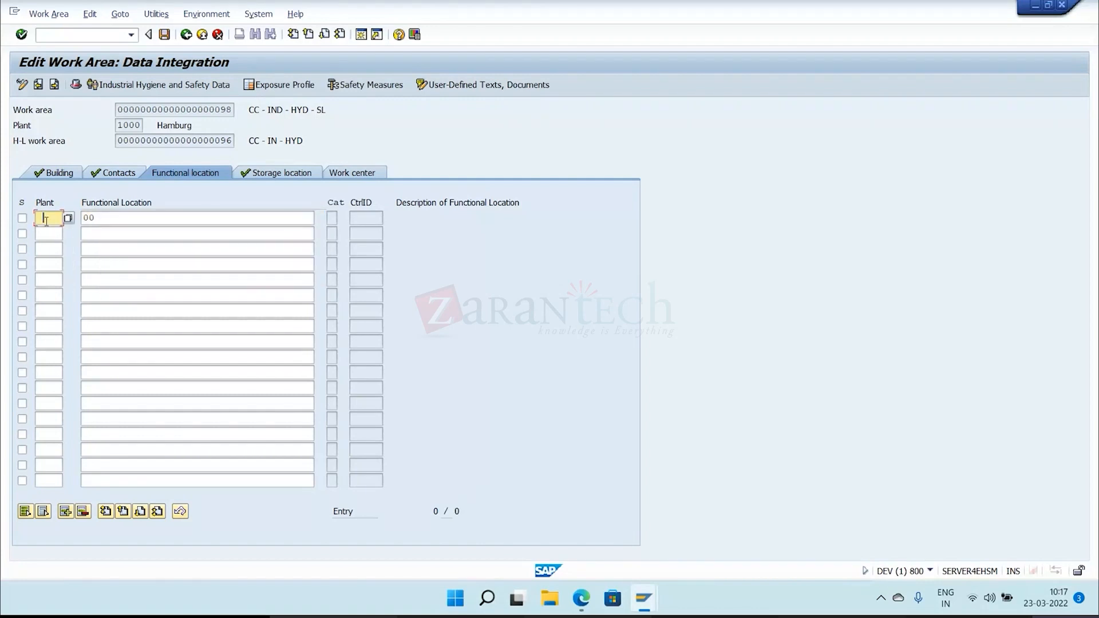
key(ctrl+s)
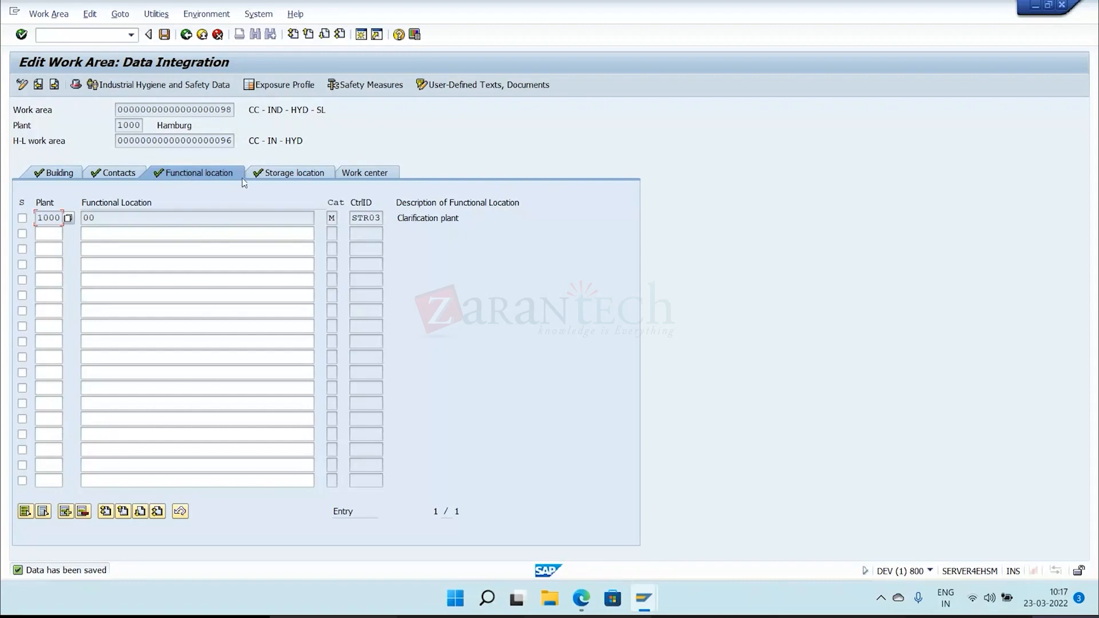
Review the storage location assignment and the header's work area type for CC - IND - HYD - SL, and return to the hit list.
click(265, 176)
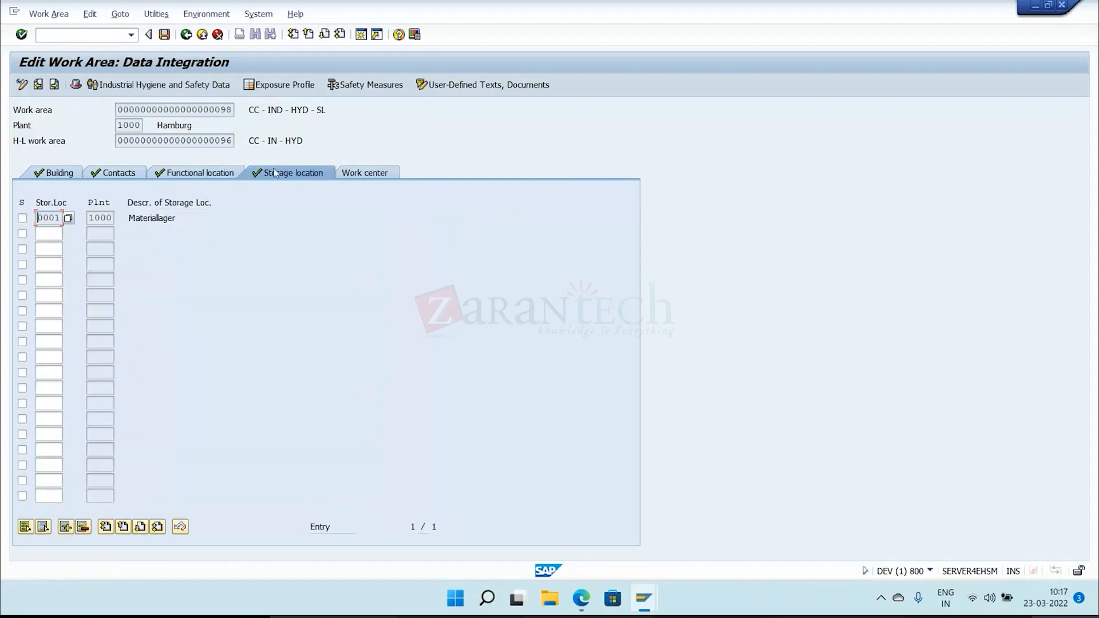
click(76, 84)
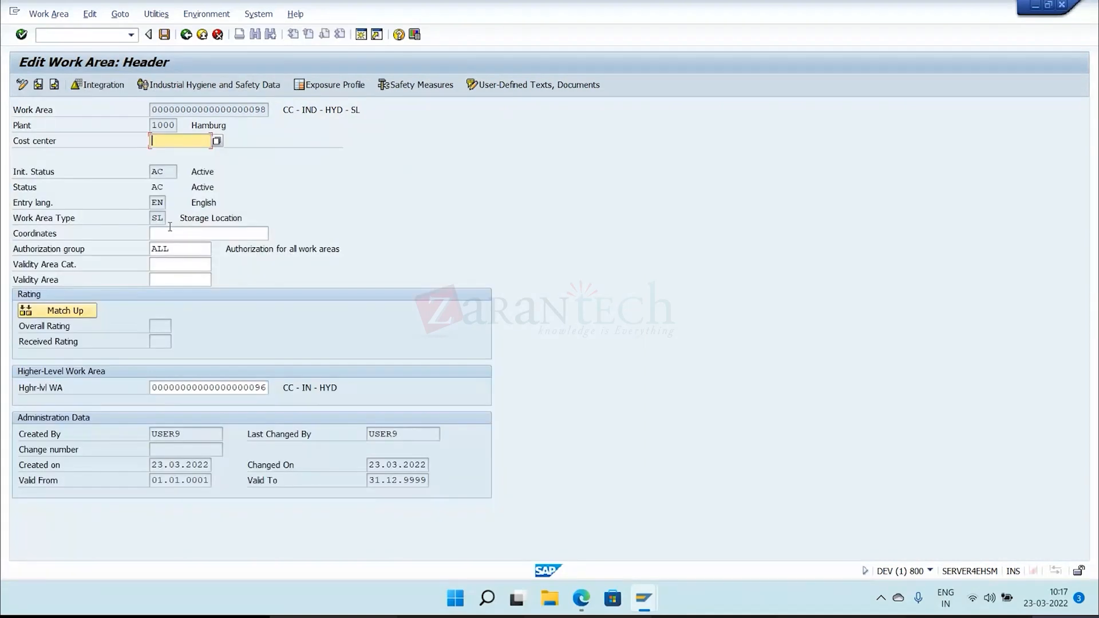
drag(173, 219, 284, 224)
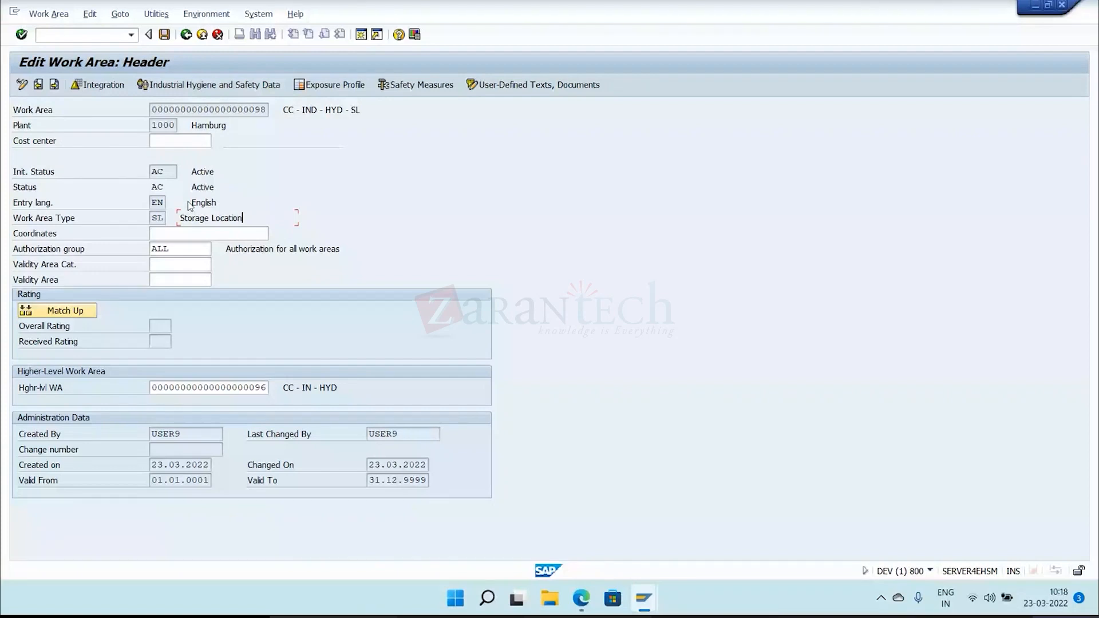
key(F3)
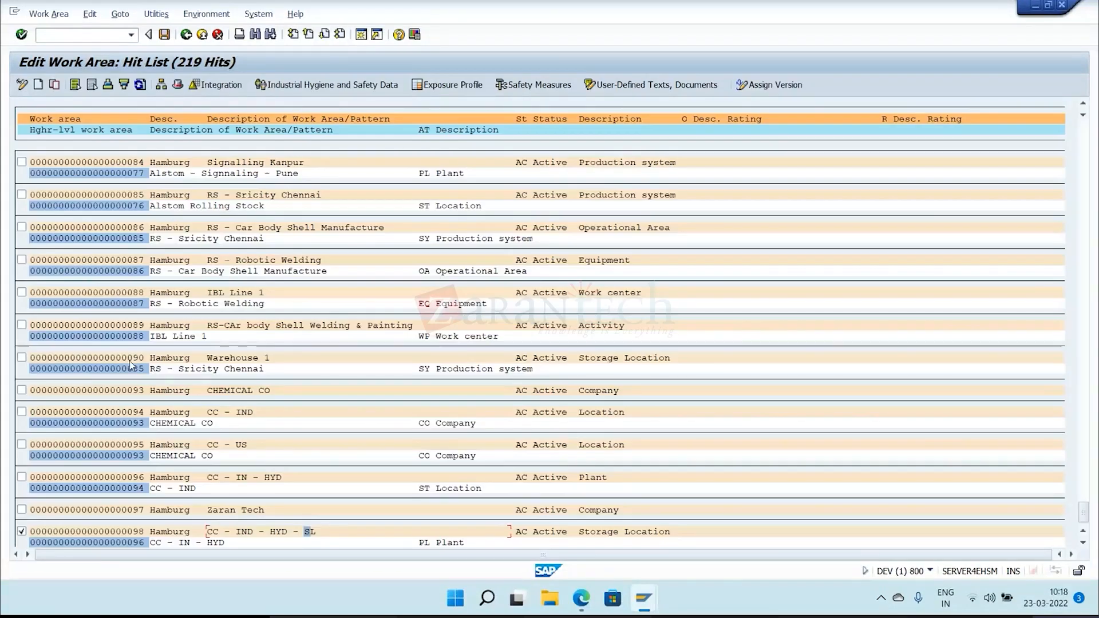
Assign storage location 0001 Materiallager of plant 1000 to CHEMICAL CO, save, and return to the hit list.
click(23, 532)
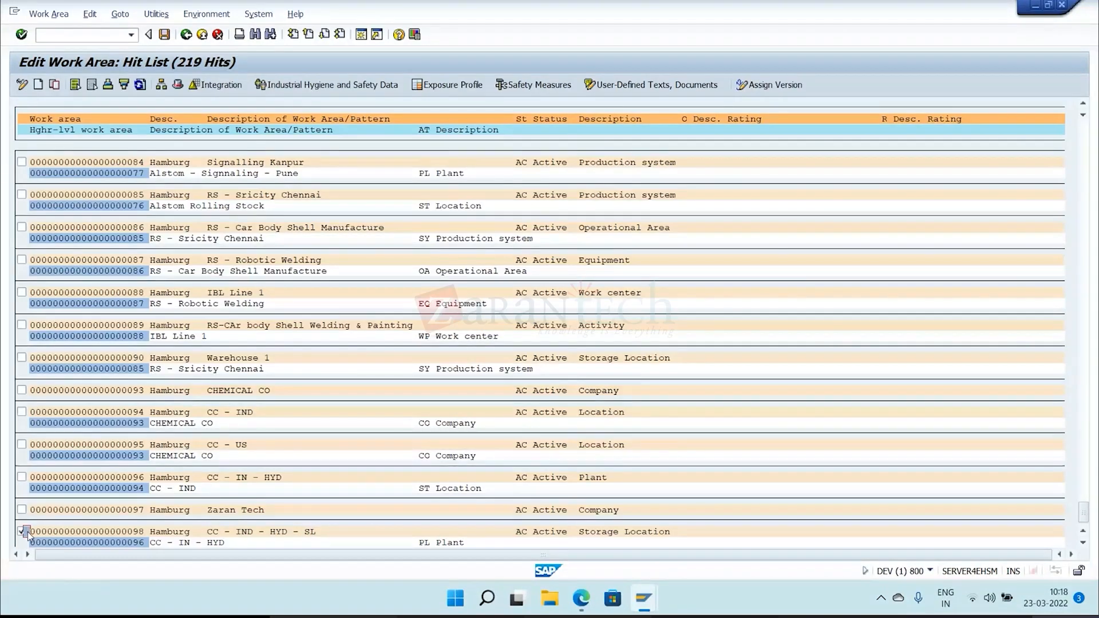
double_click(213, 418)
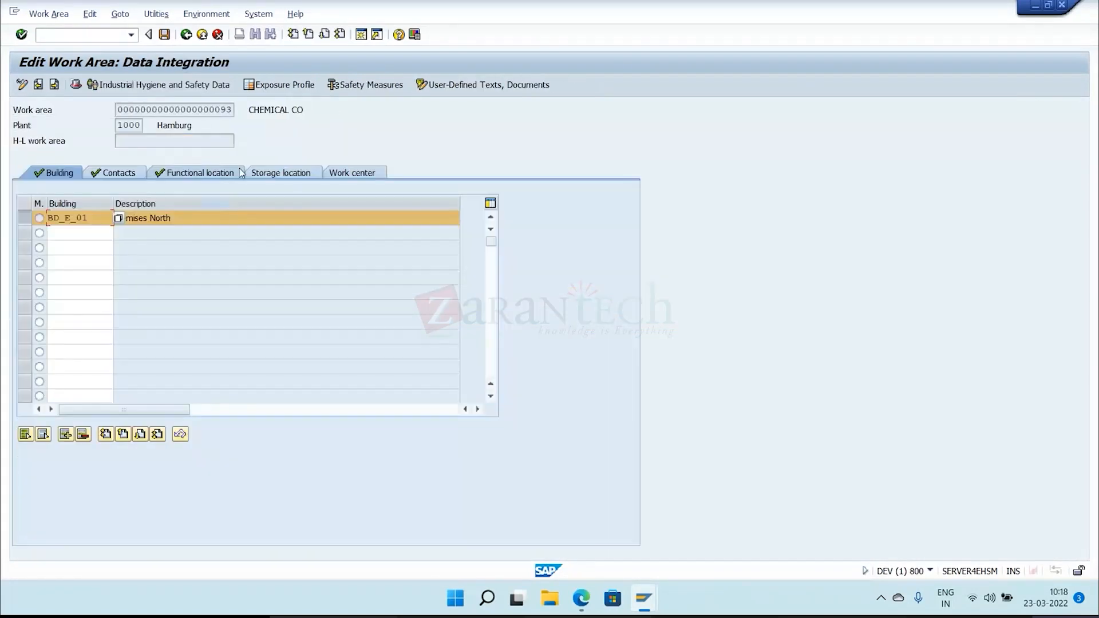
click(69, 218)
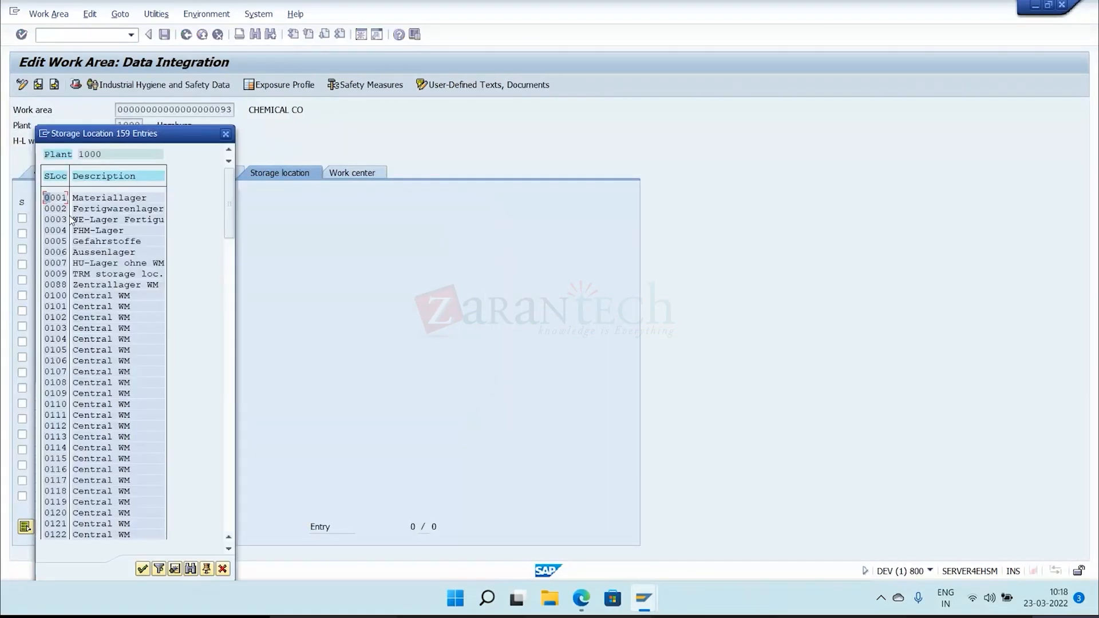
double_click(91, 198)
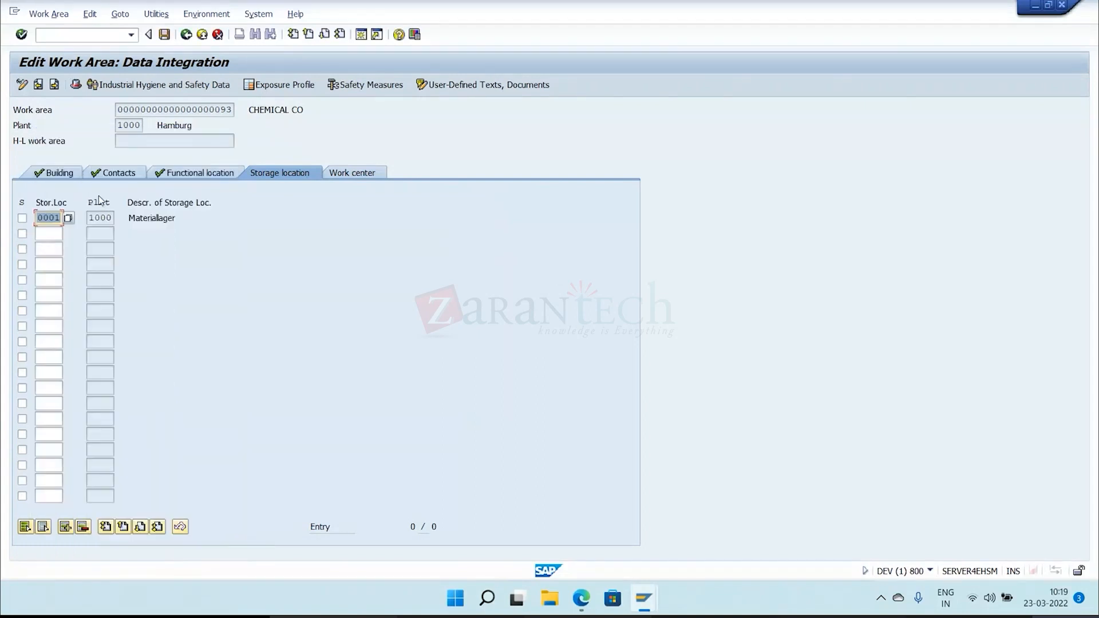
click(163, 34)
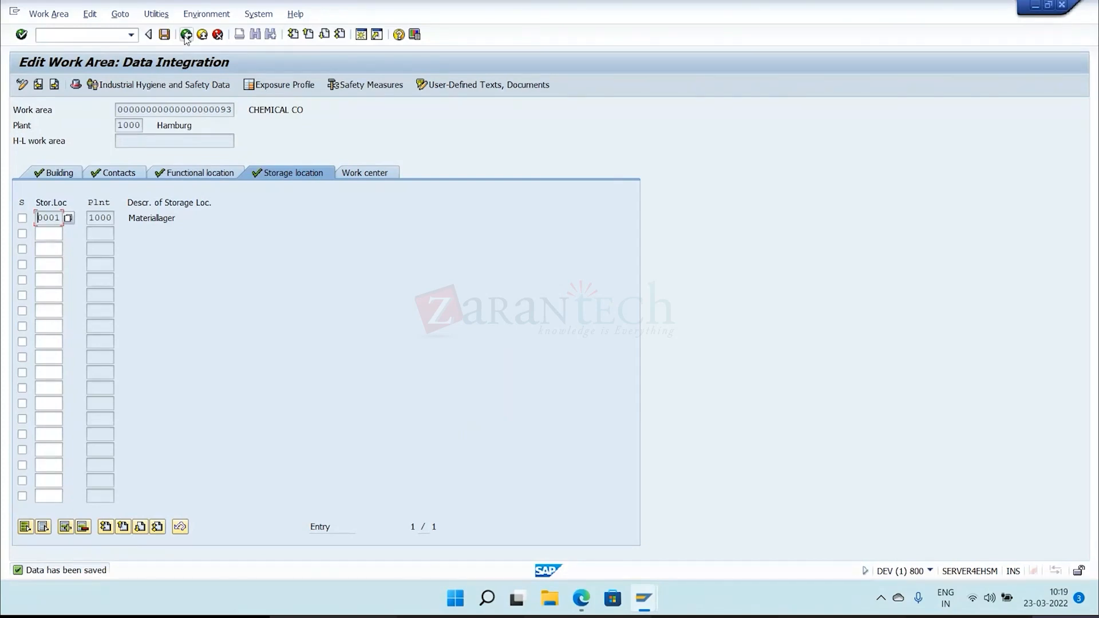
click(186, 36)
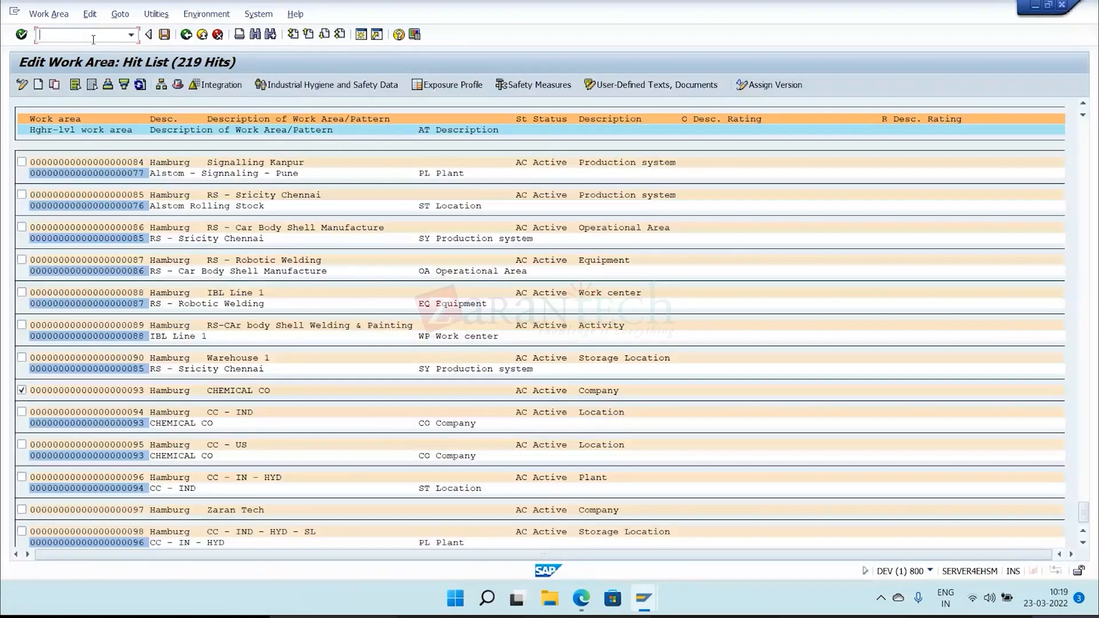
Restart work area editing with transaction /NCBIH02 and search for all work areas without any search criteria.
text(/NCBIH02)
key(Return)
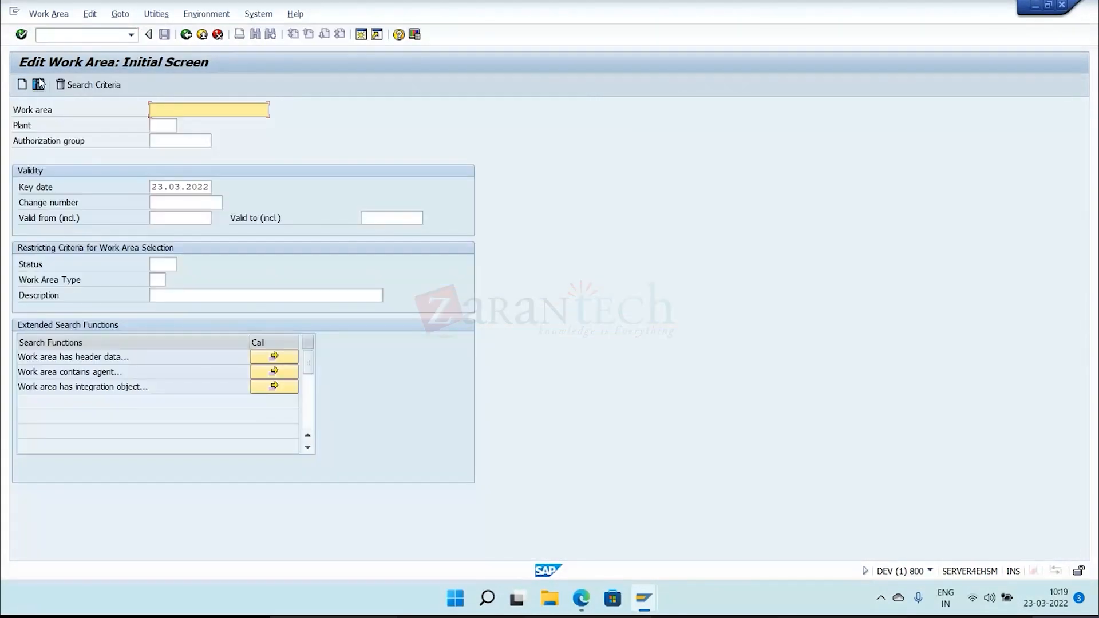
click(39, 84)
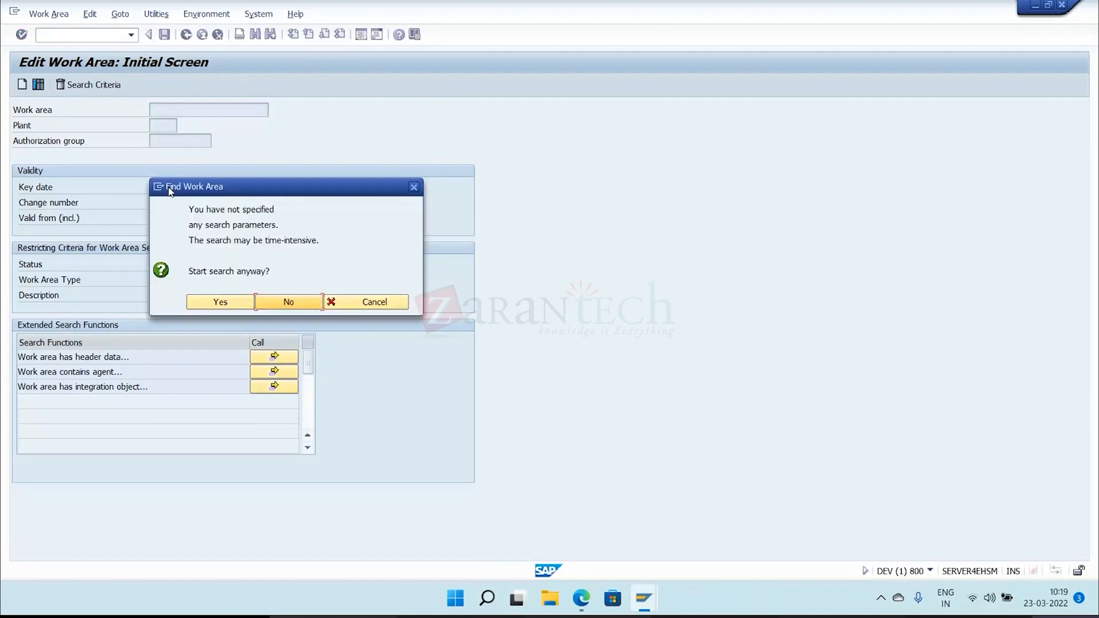
click(205, 303)
click(220, 287)
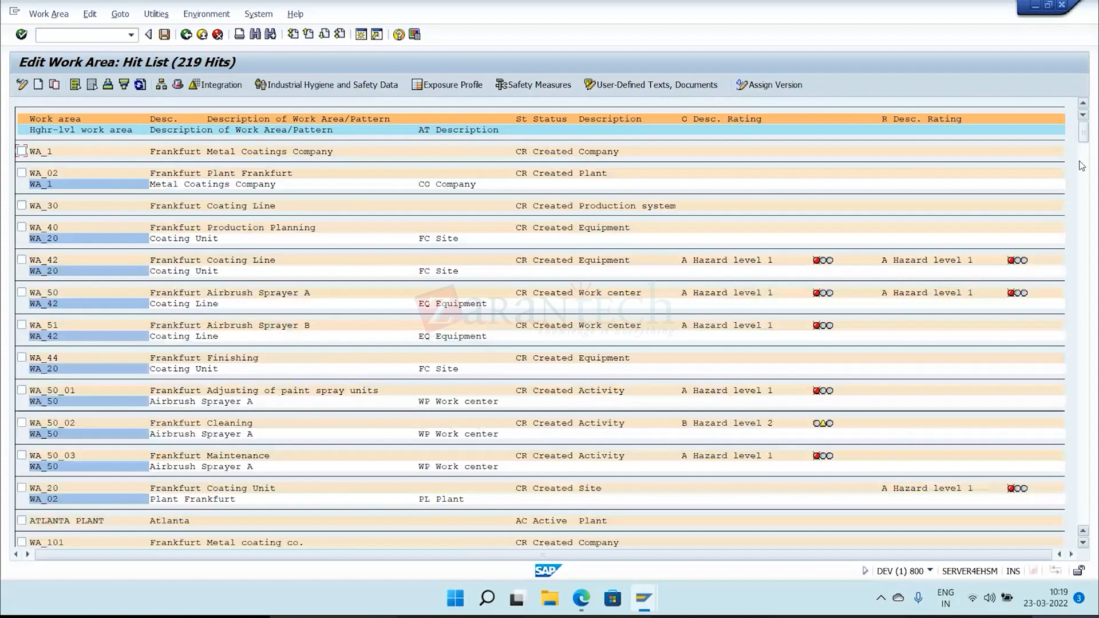
Open the data integration of CHEMICAL CO and review its storage location, work center and header work area type.
drag(1080, 142, 1096, 529)
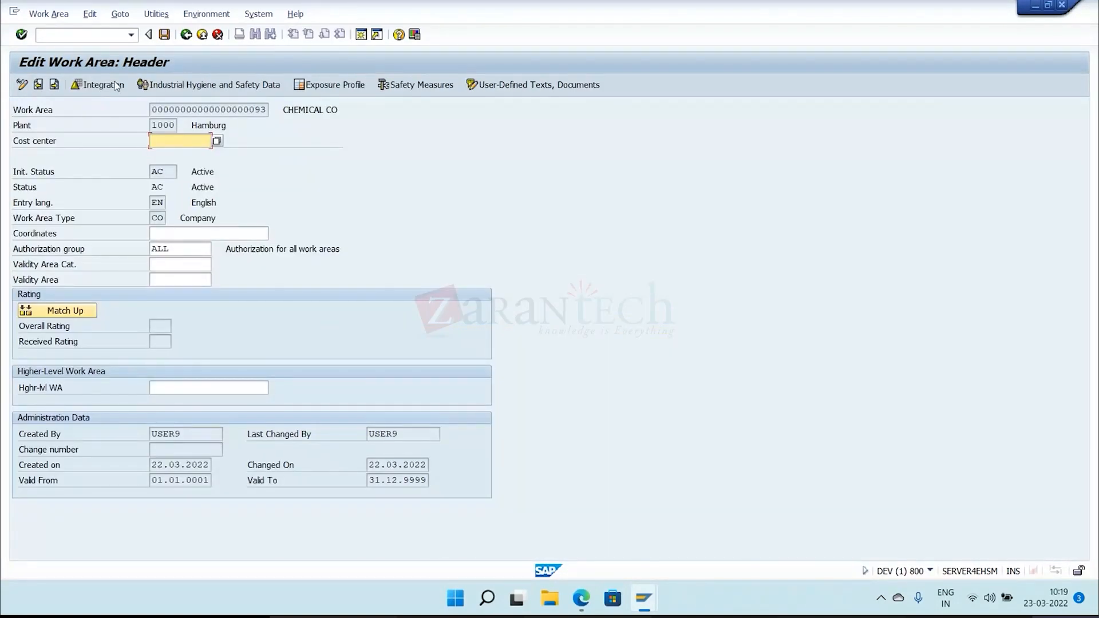
click(115, 85)
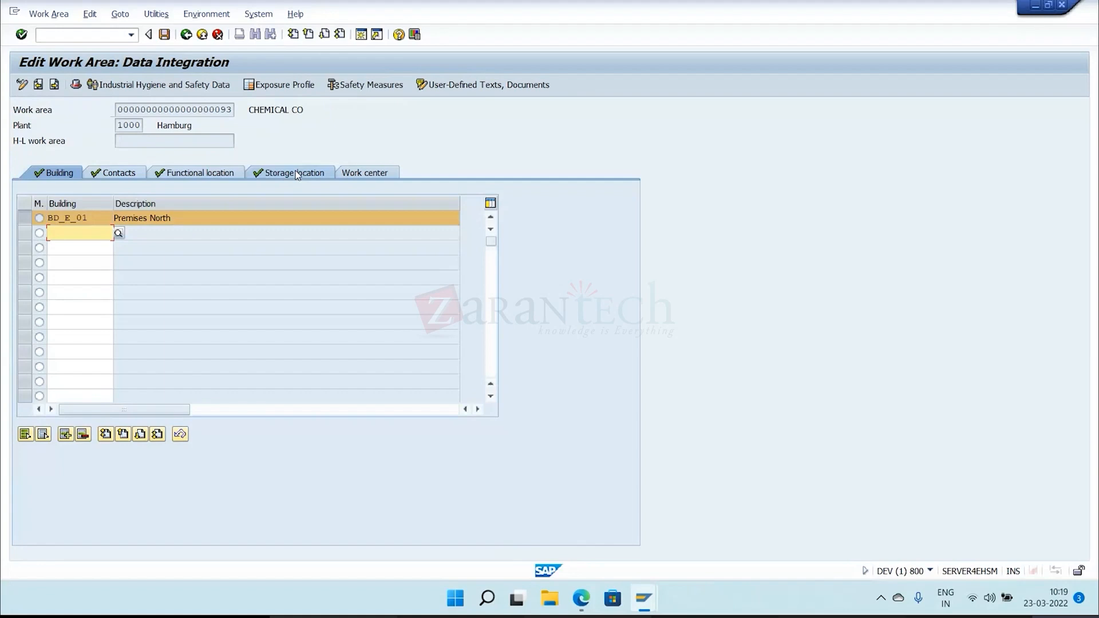
click(298, 174)
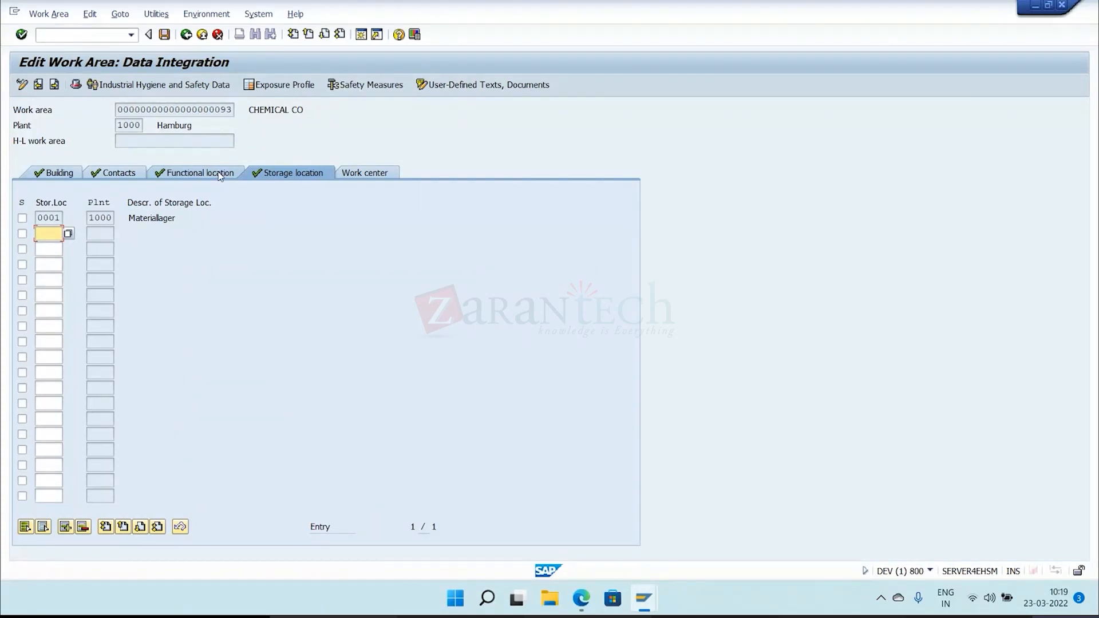
click(350, 174)
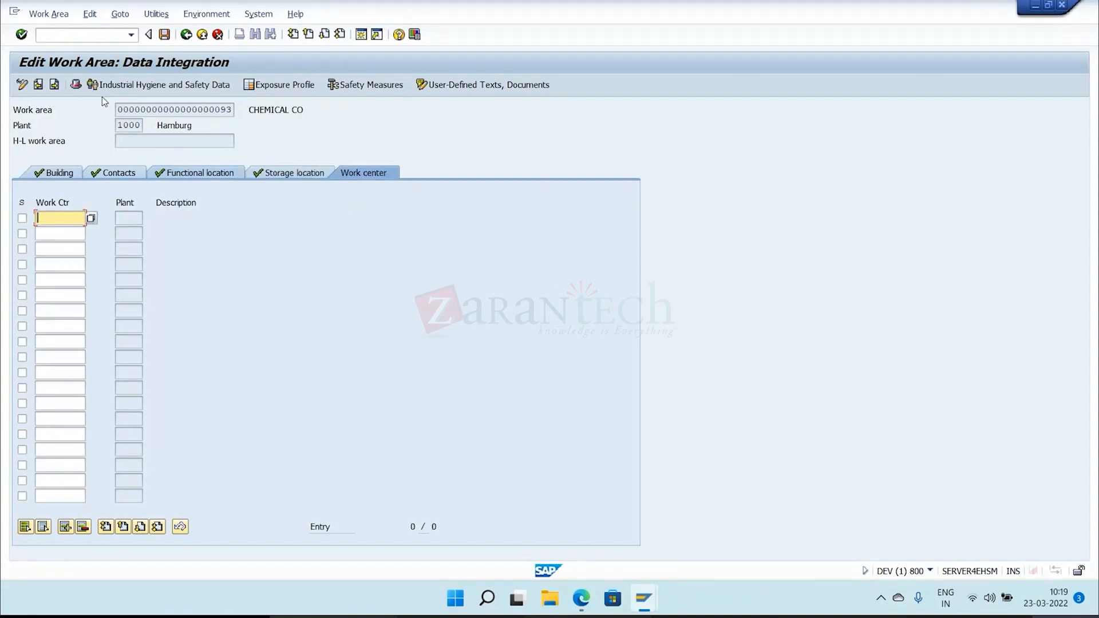
click(76, 85)
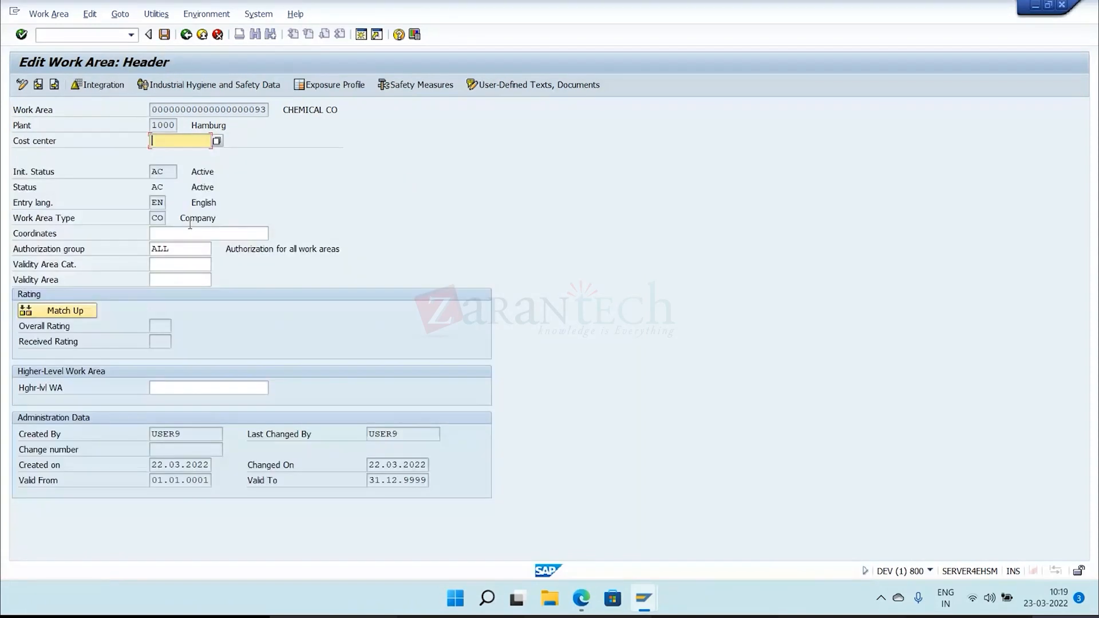
Find the work centers of plant 1000 by name, assign Work Center 01 to CHEMICAL CO, and save the integration data.
click(101, 85)
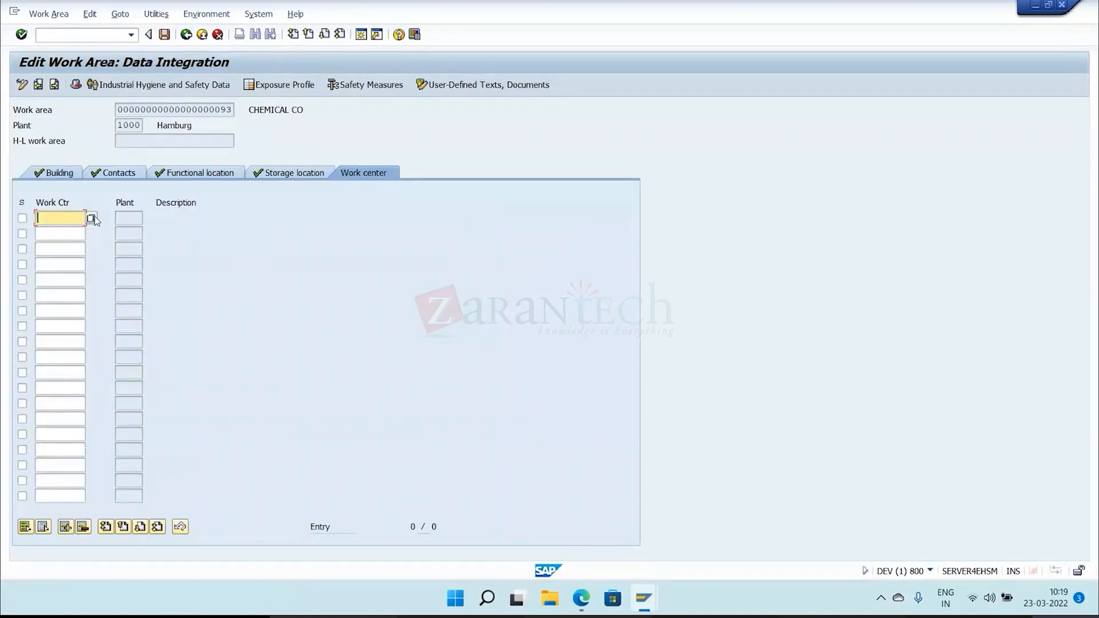
click(91, 218)
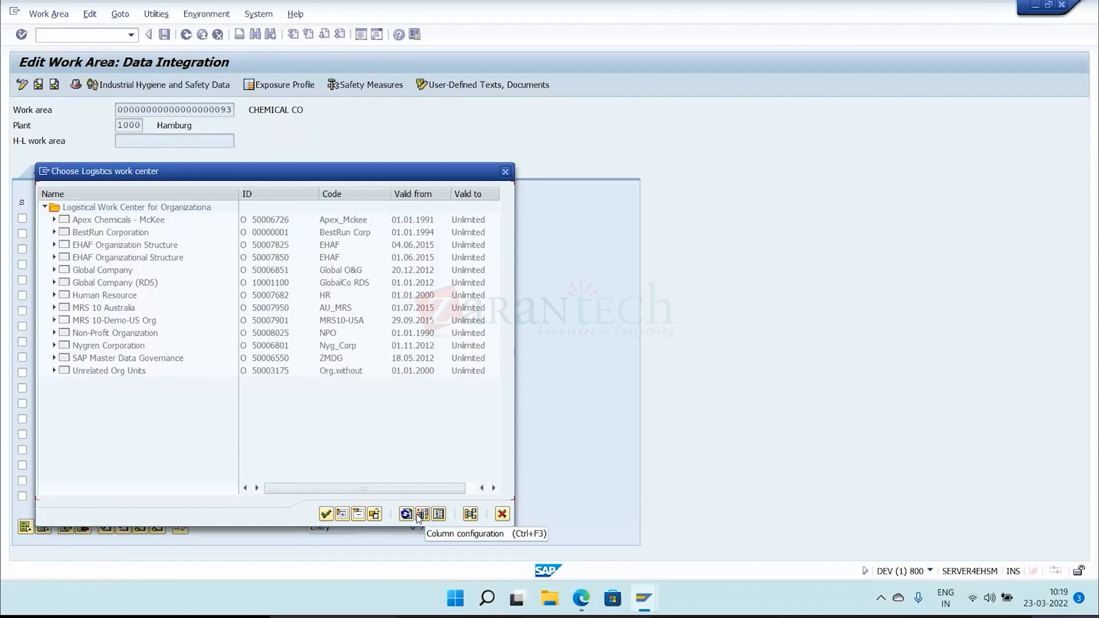
click(374, 514)
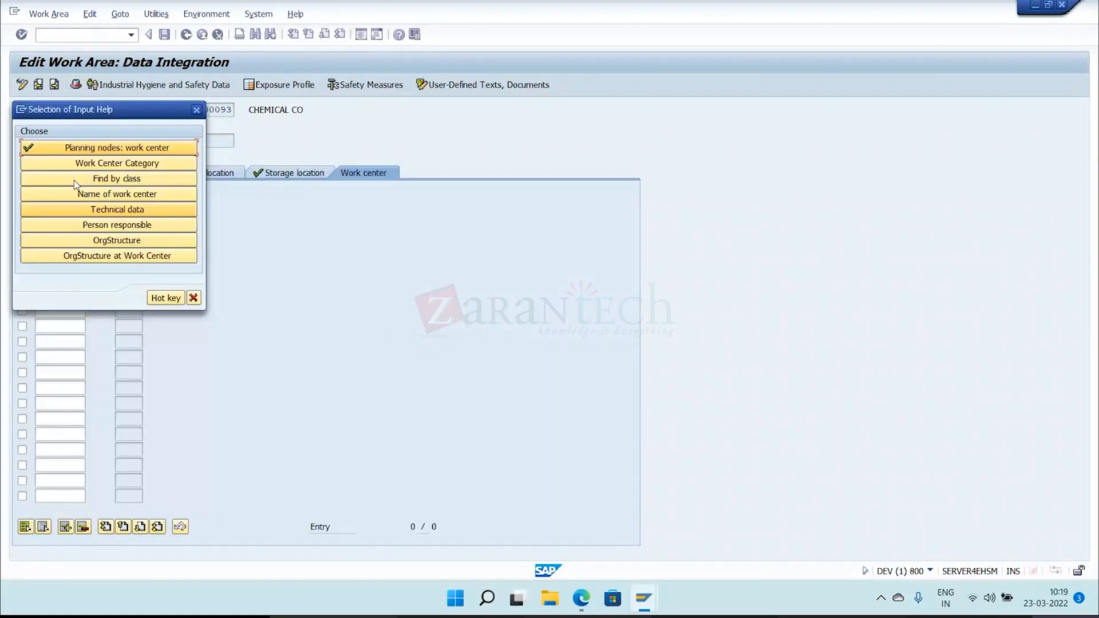
click(124, 194)
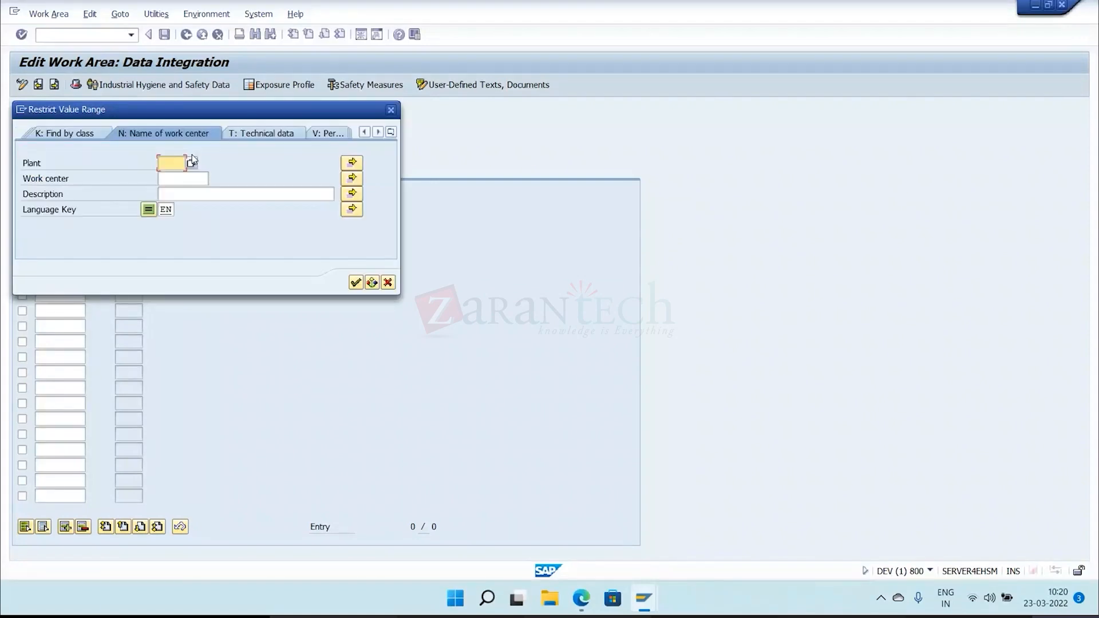
text(1000)
click(355, 283)
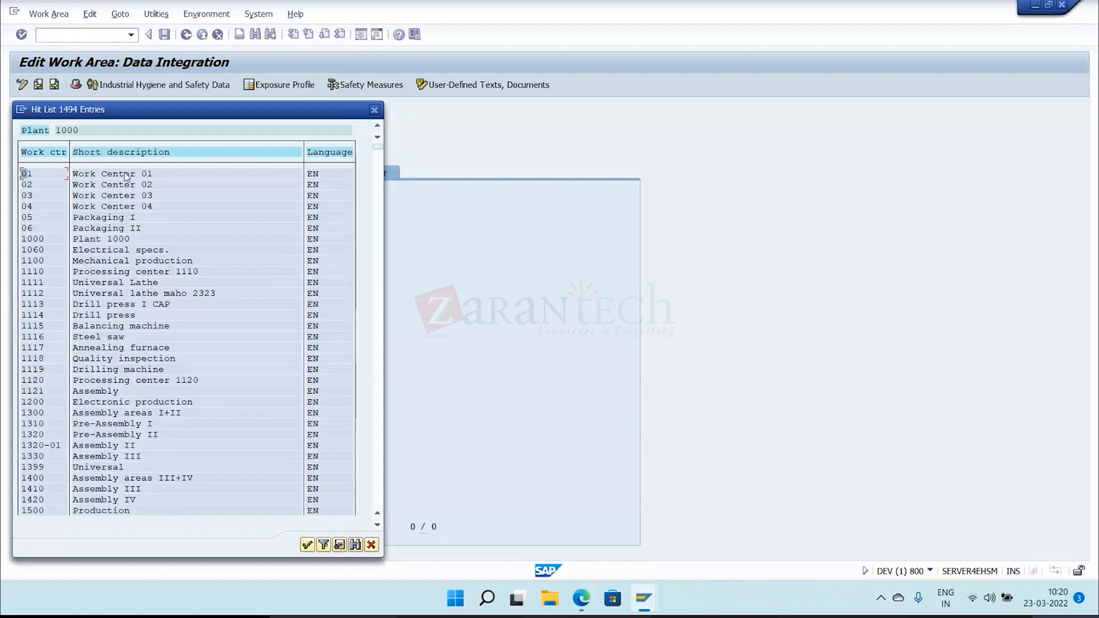
double_click(125, 173)
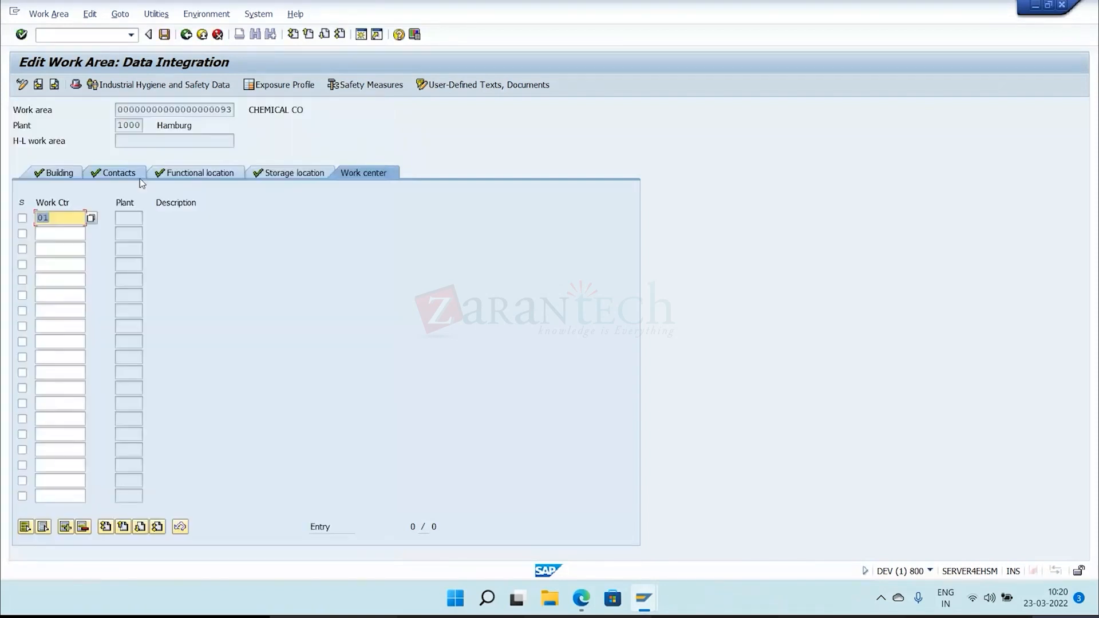
key(ctrl+s)
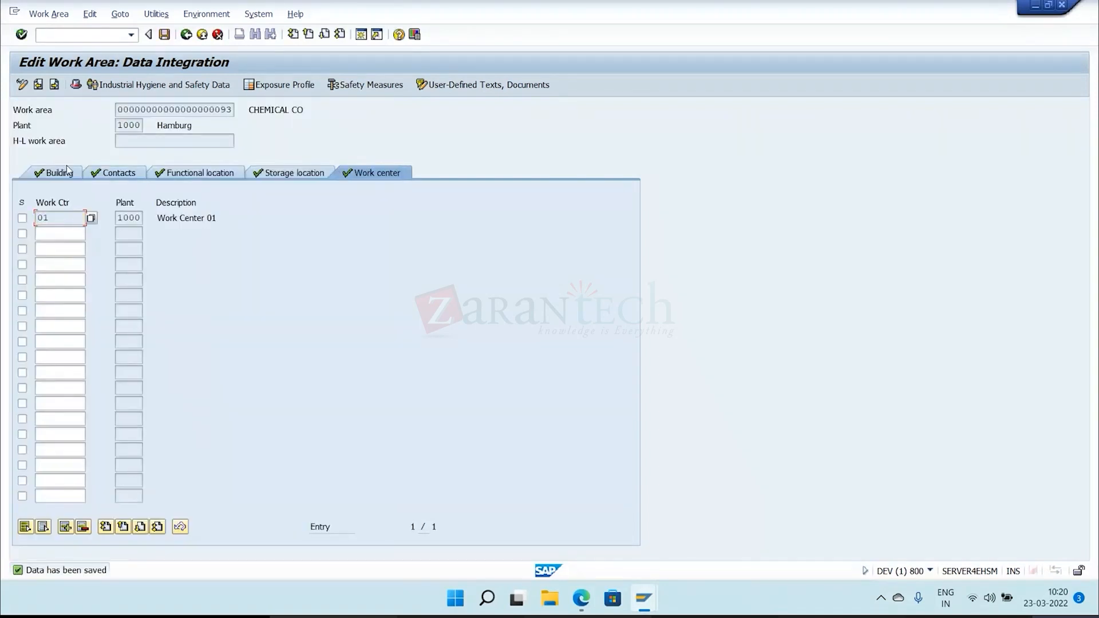
Return from CHEMICAL CO's storage location to the hit list, review the work area types for a new work area, and cancel its creation.
click(272, 174)
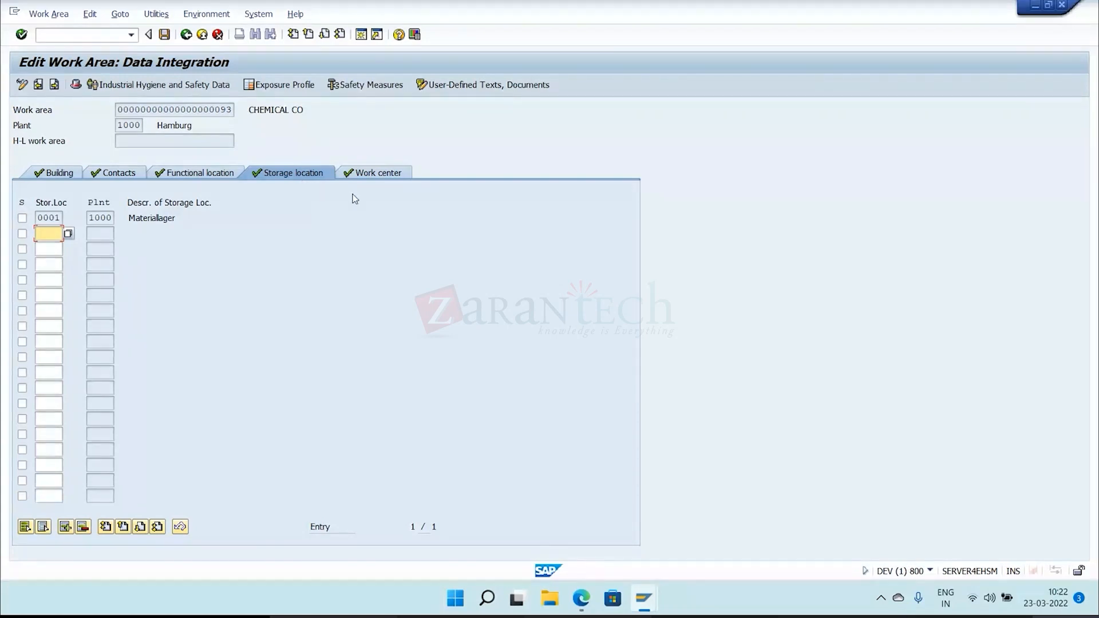
click(186, 35)
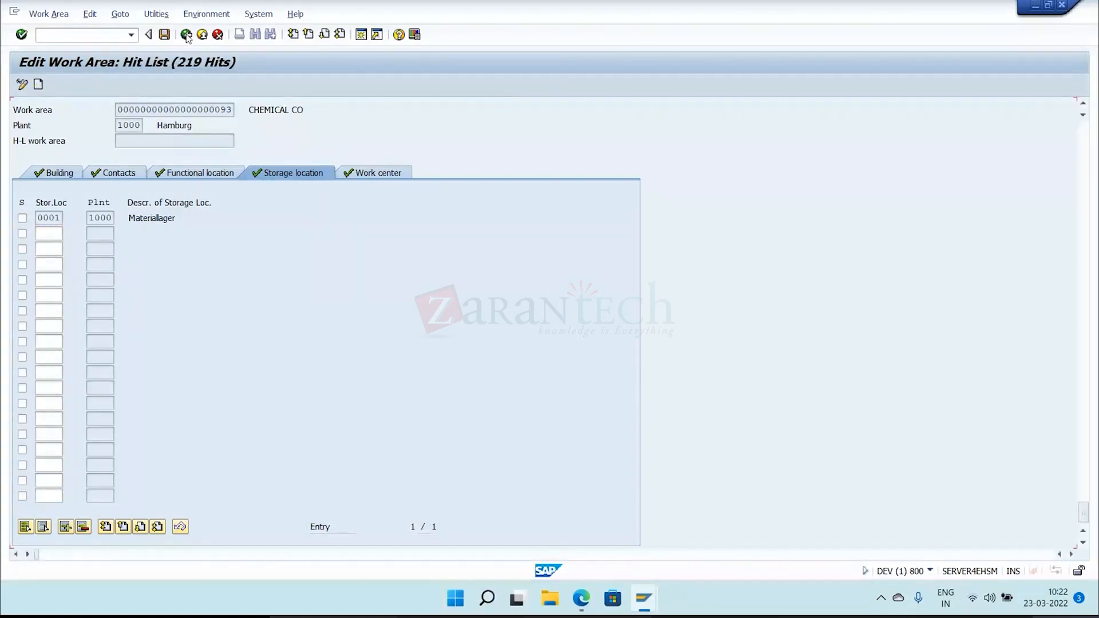
click(186, 35)
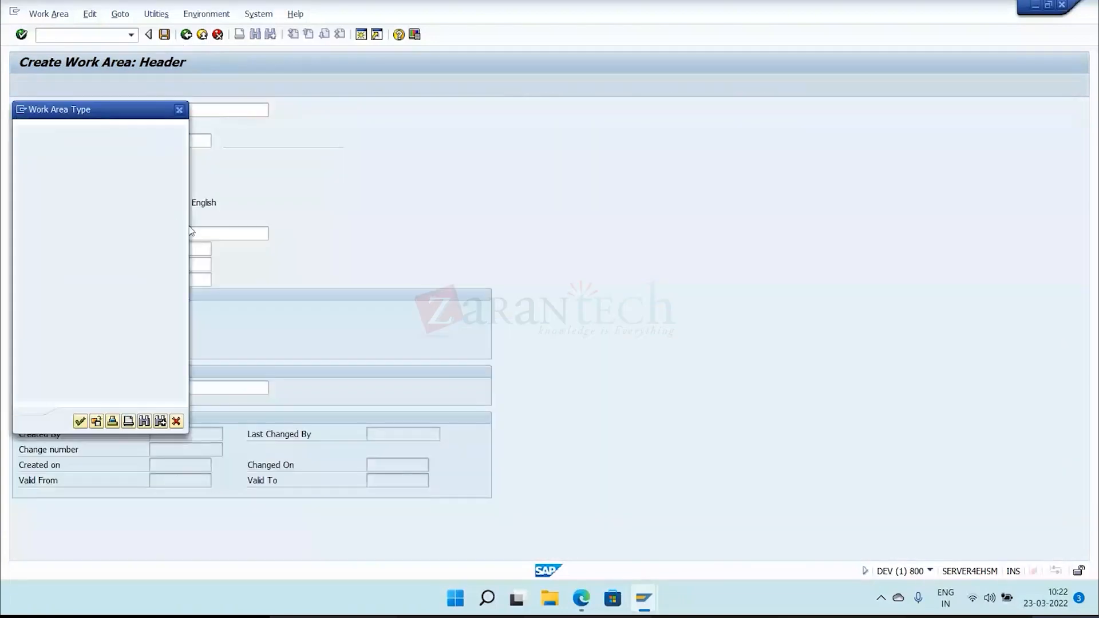
click(119, 265)
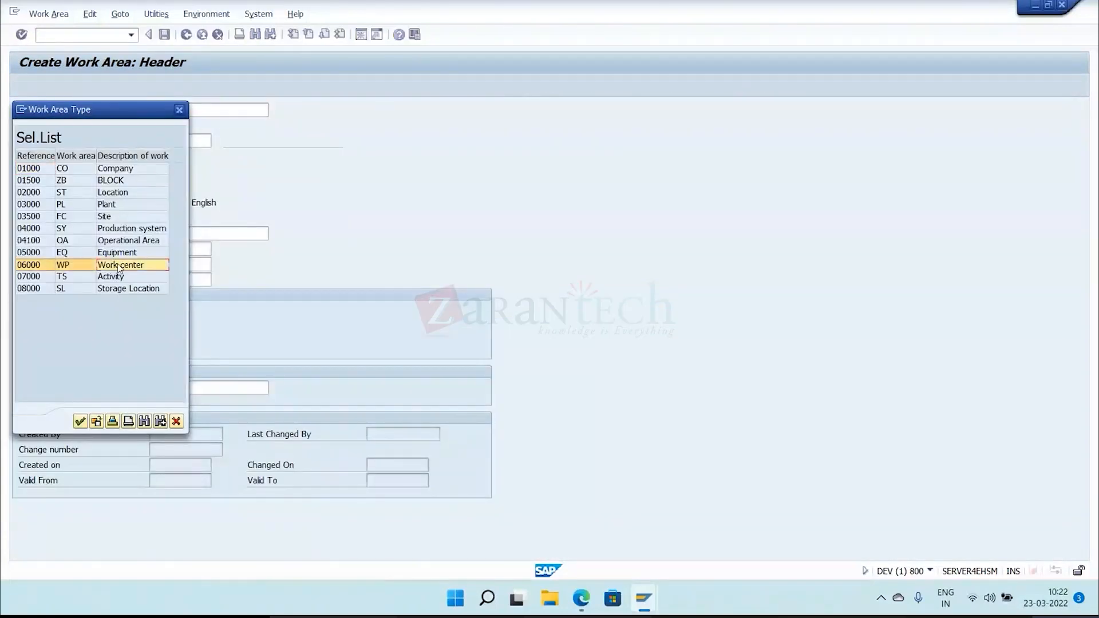
click(126, 290)
click(125, 267)
click(132, 292)
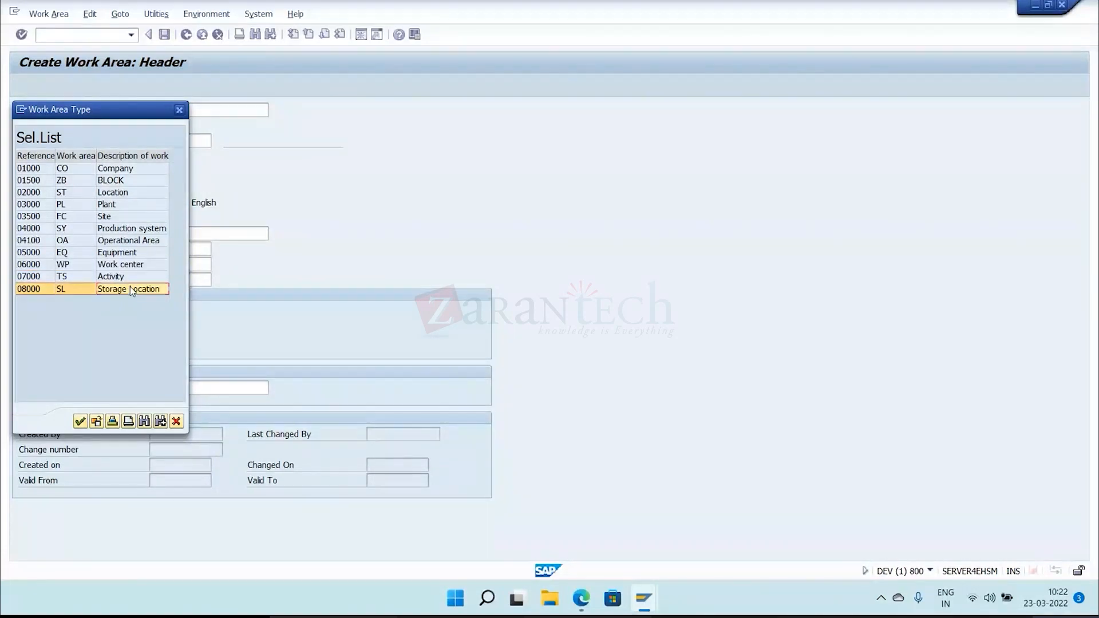
click(179, 110)
click(218, 35)
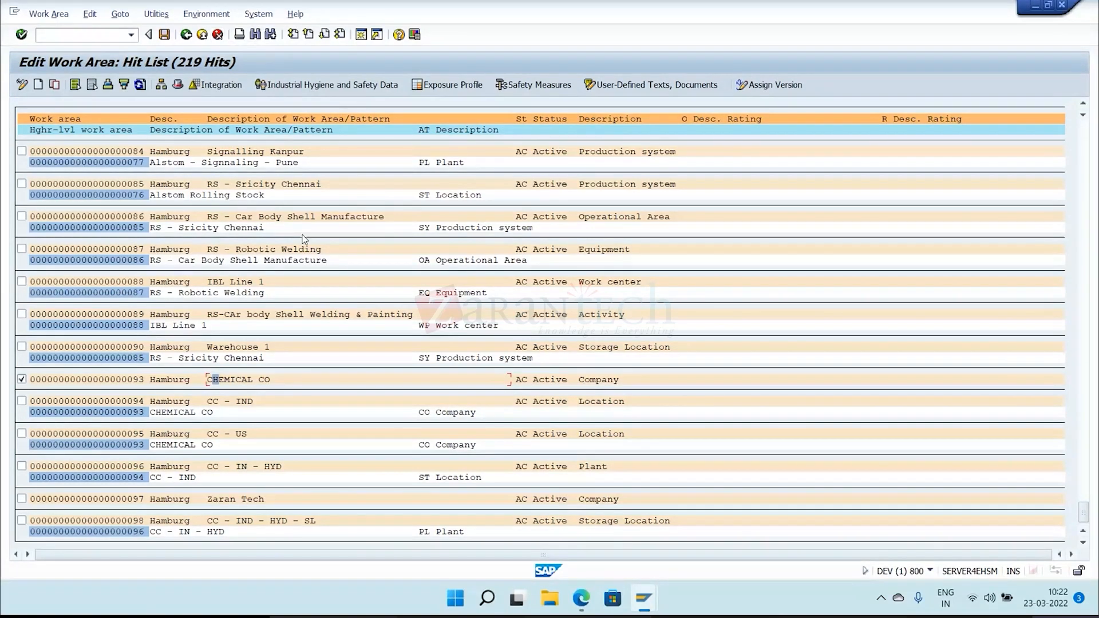
Open CHEMICAL CO from the hit list and review its data integration and exposure profile.
double_click(283, 379)
click(92, 84)
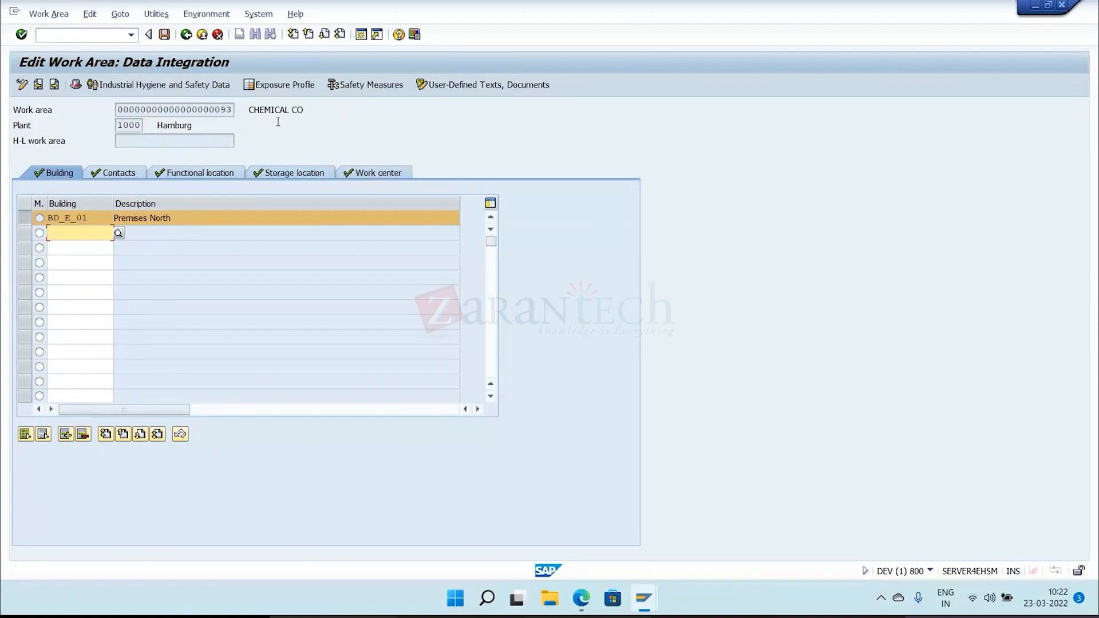
click(281, 86)
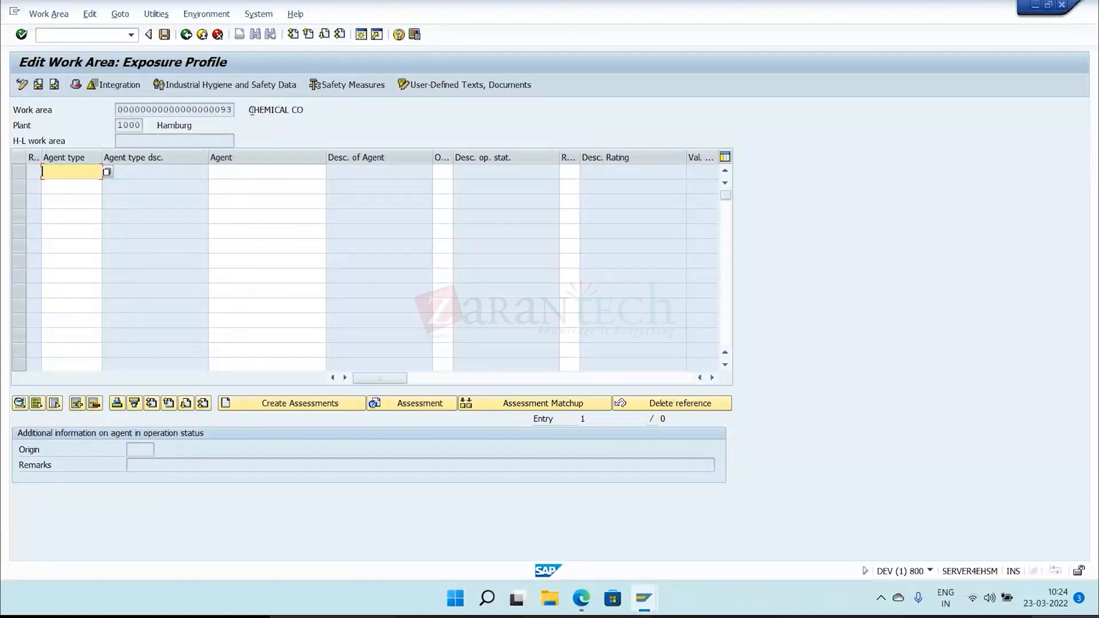
drag(251, 110, 306, 116)
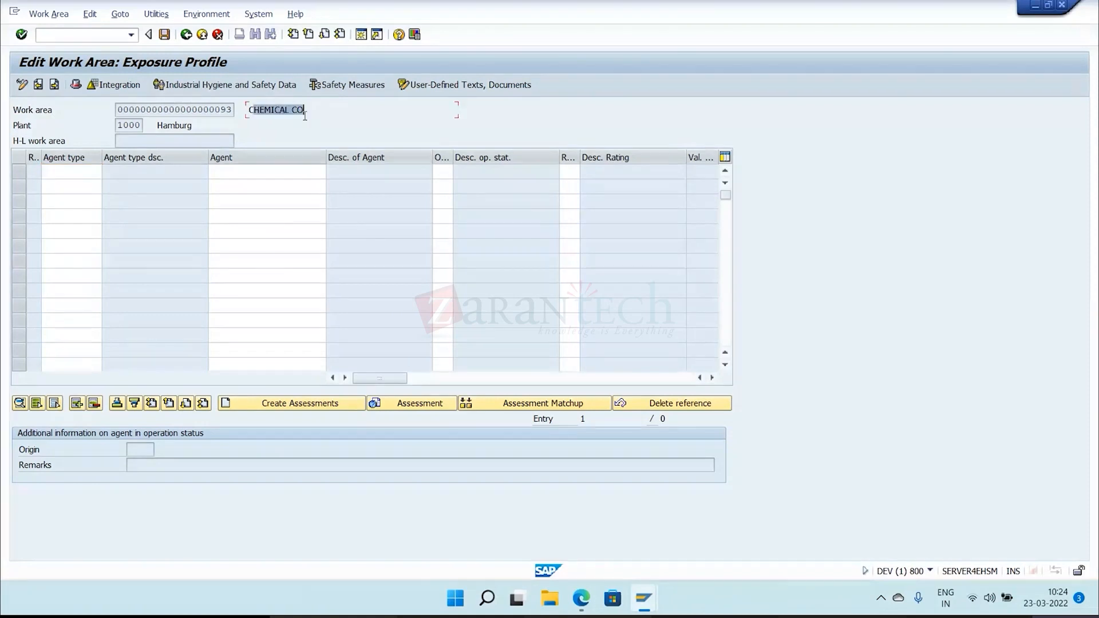
click(305, 116)
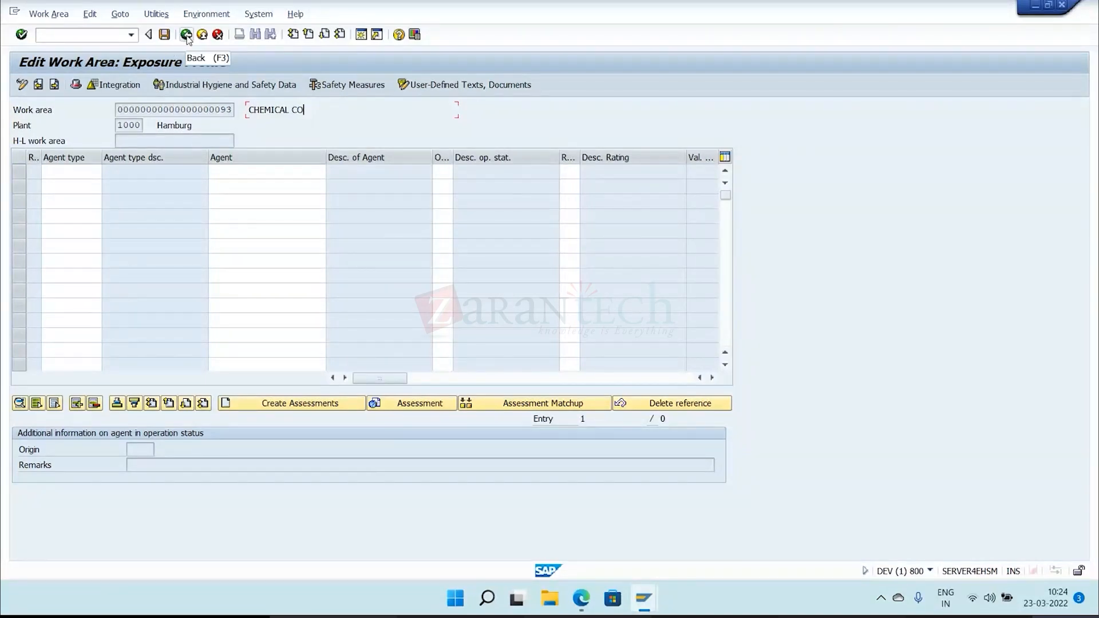
click(275, 172)
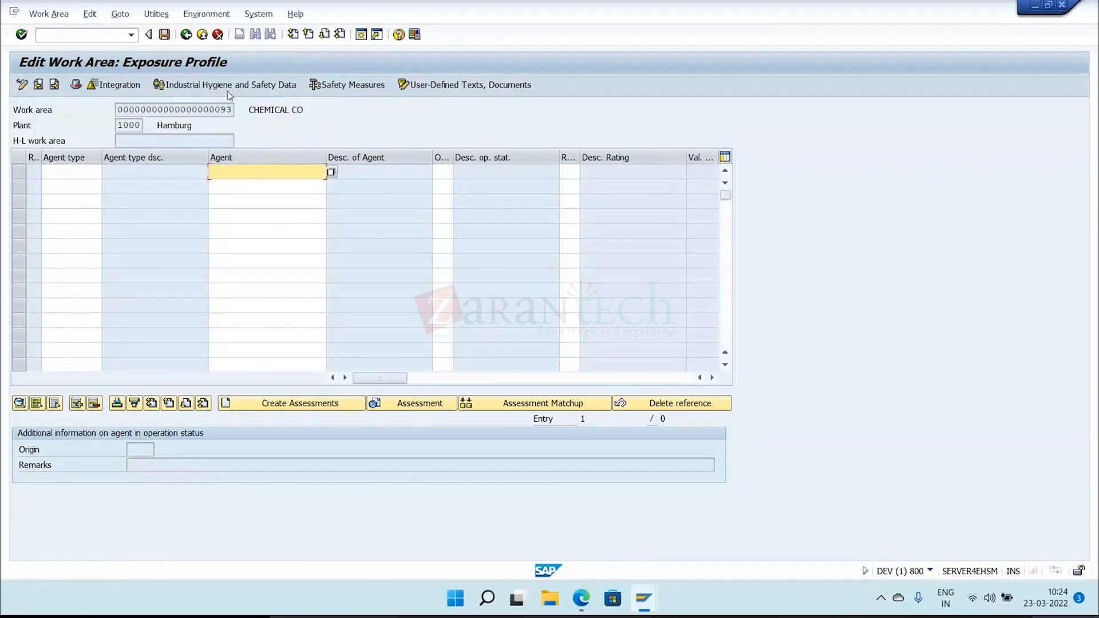
Leave work area editing and open the CBIH92 Agent Workbench under Industrial Hygiene and Safety.
click(186, 35)
click(186, 35)
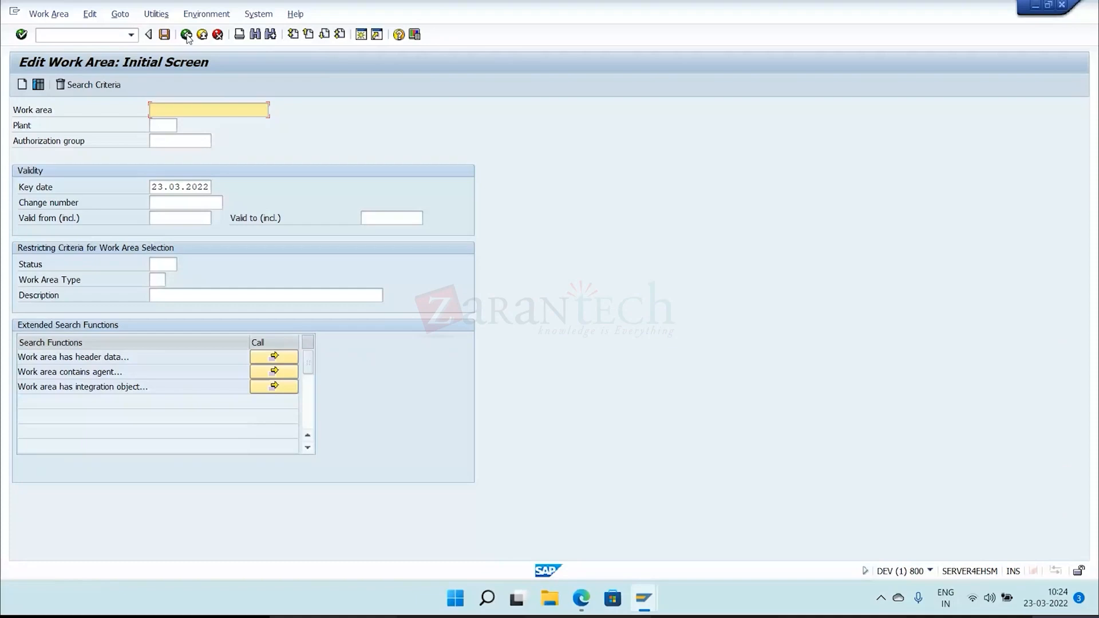
click(186, 35)
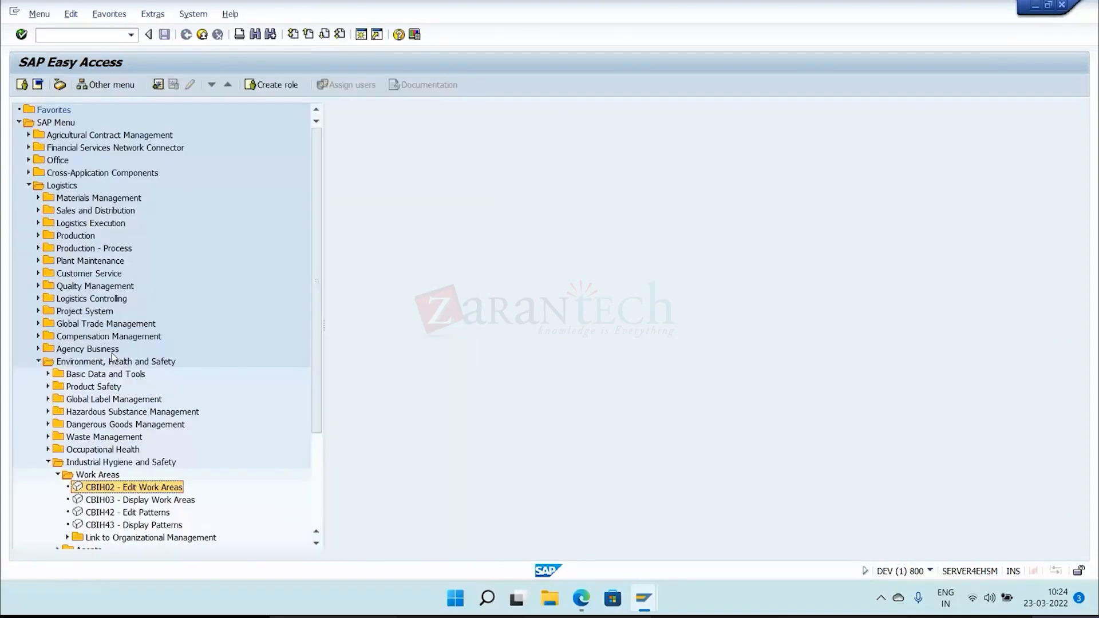
scroll(64, 423, down, 4)
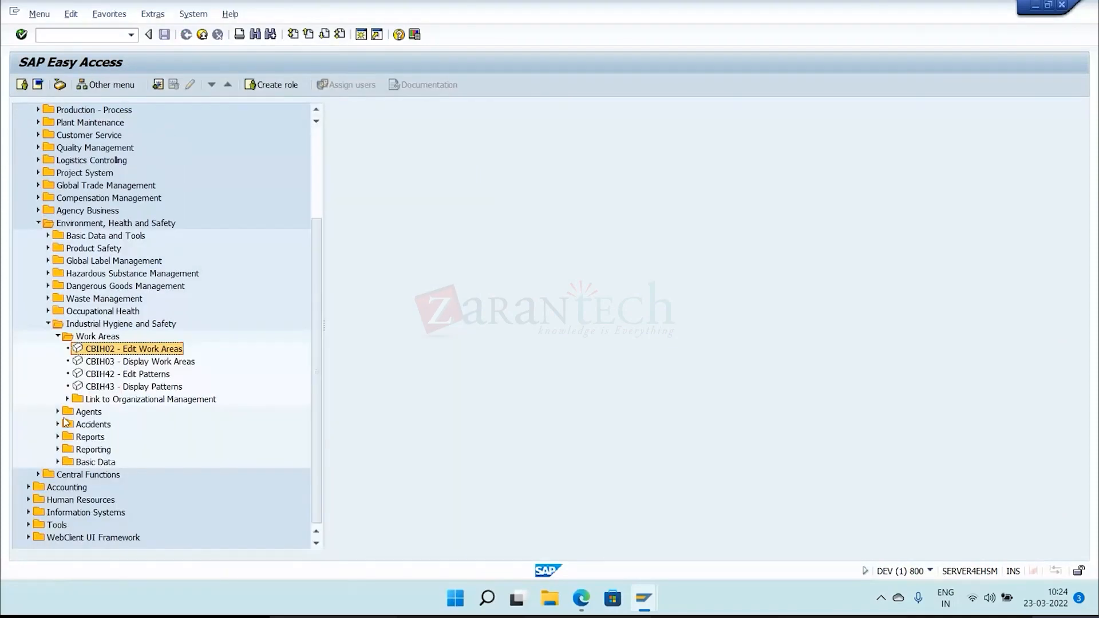
click(58, 411)
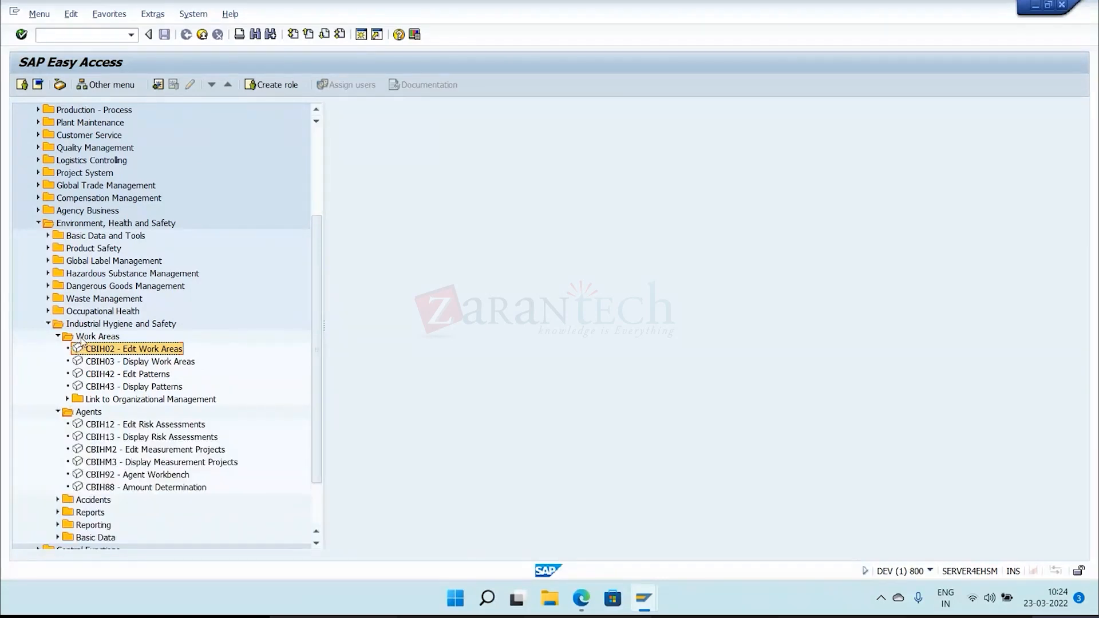
click(88, 412)
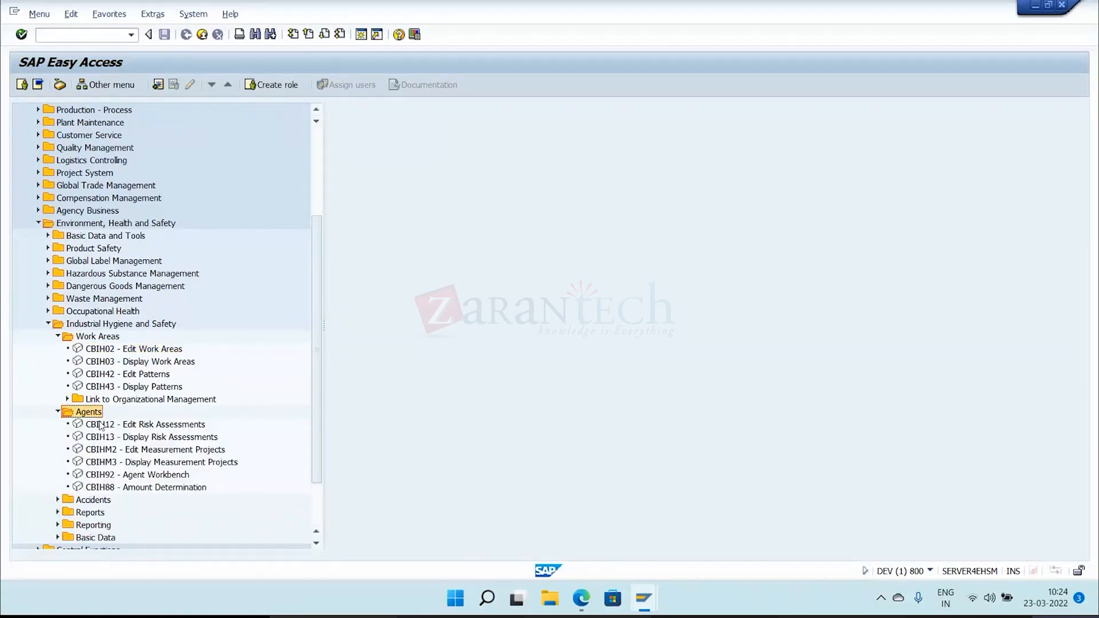
click(127, 475)
double_click(127, 476)
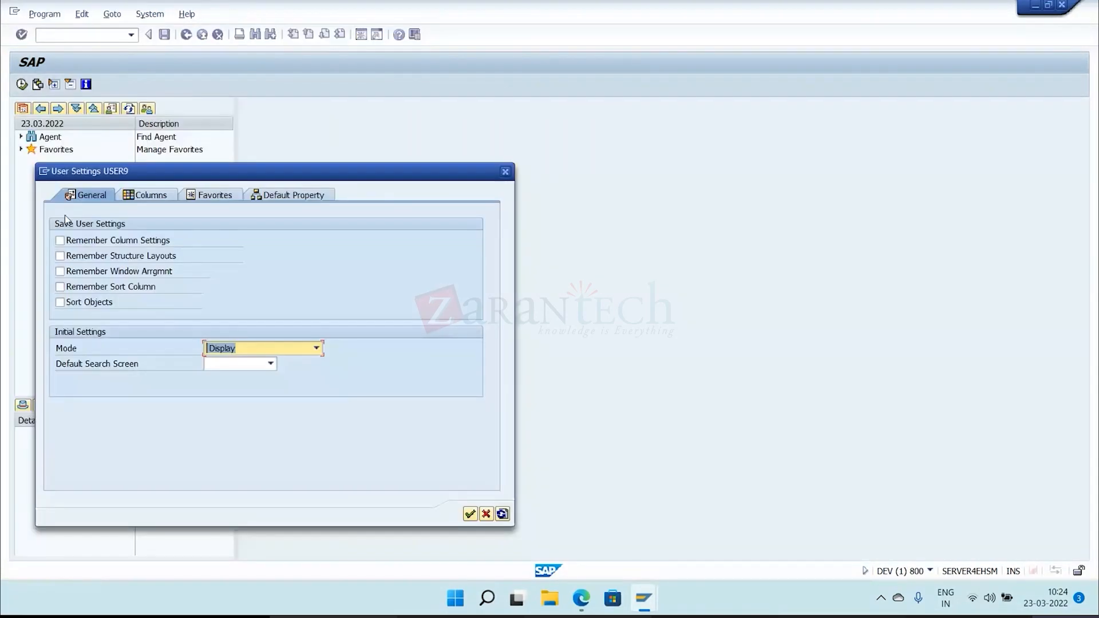
Enable all the options for saving user settings with Edit as the initial mode, and open the specification search.
click(317, 349)
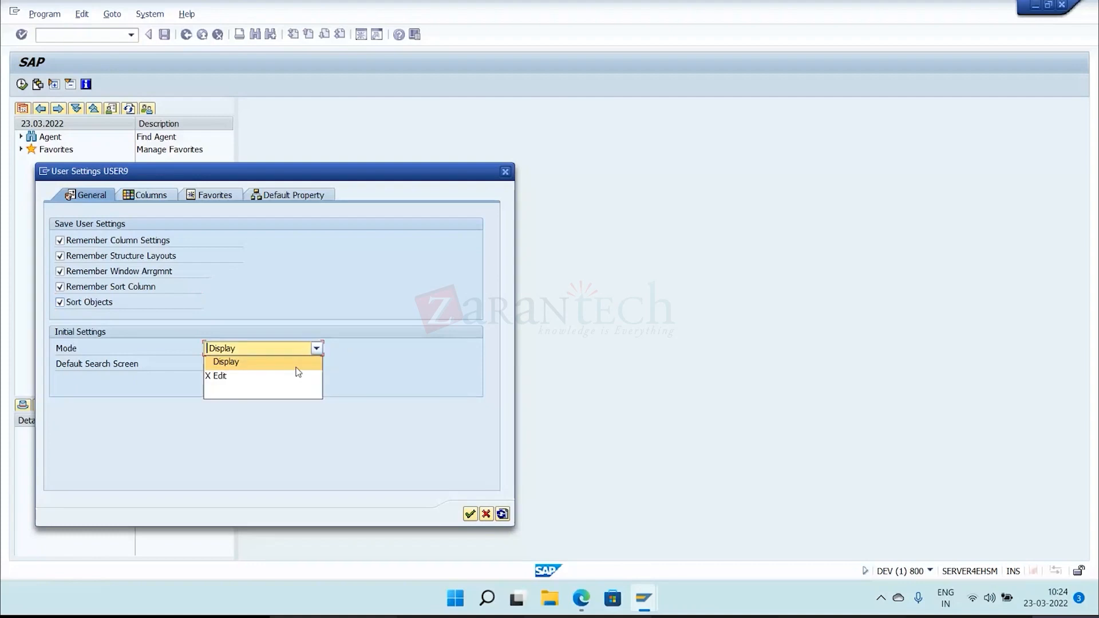
click(292, 381)
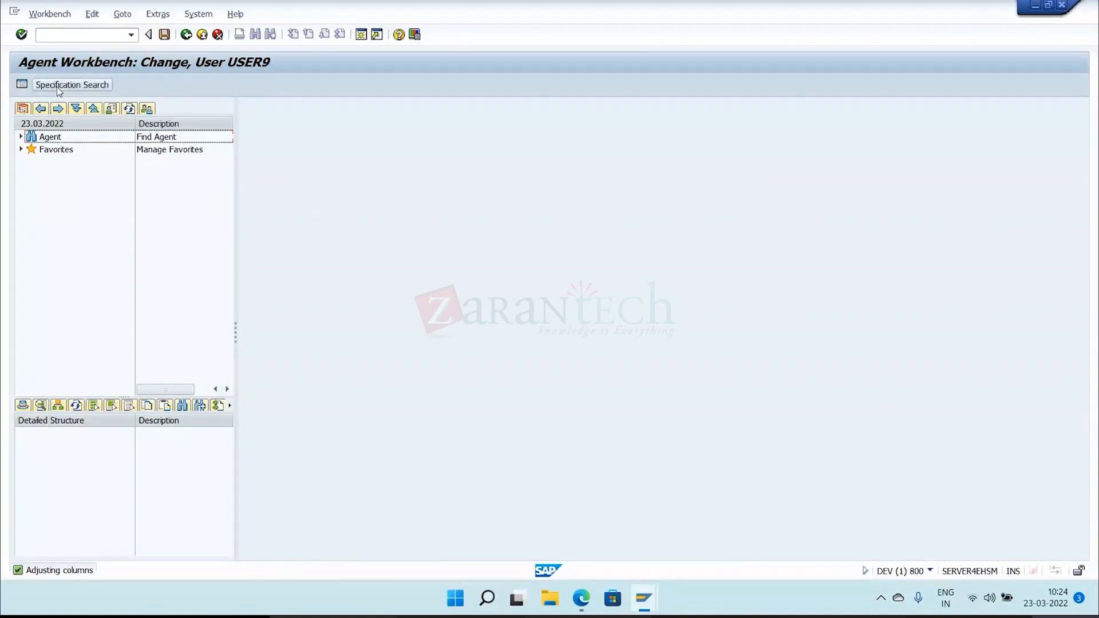
click(58, 85)
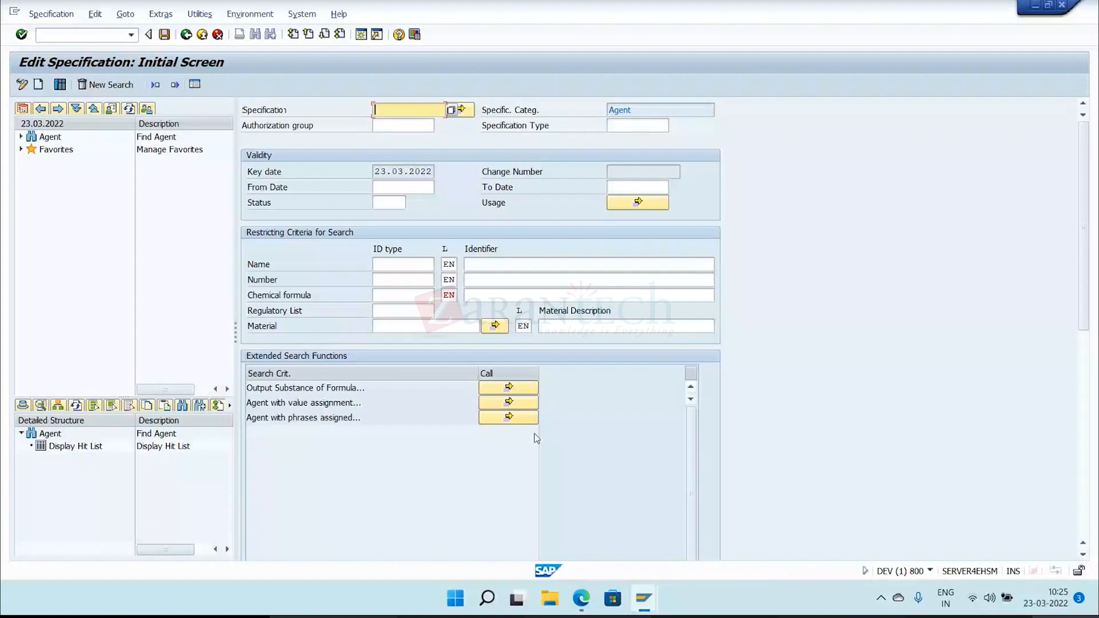
Start a new agent specification and review its specification types, including Noise, Physical hazard, Stream substance and Real substance.
click(38, 85)
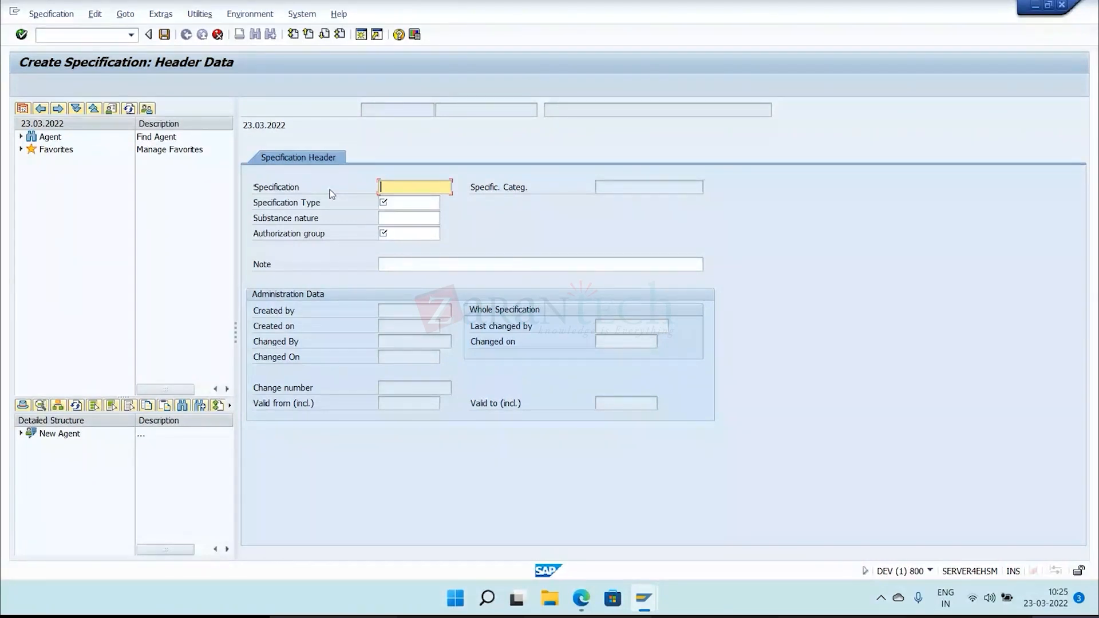
key(Tab)
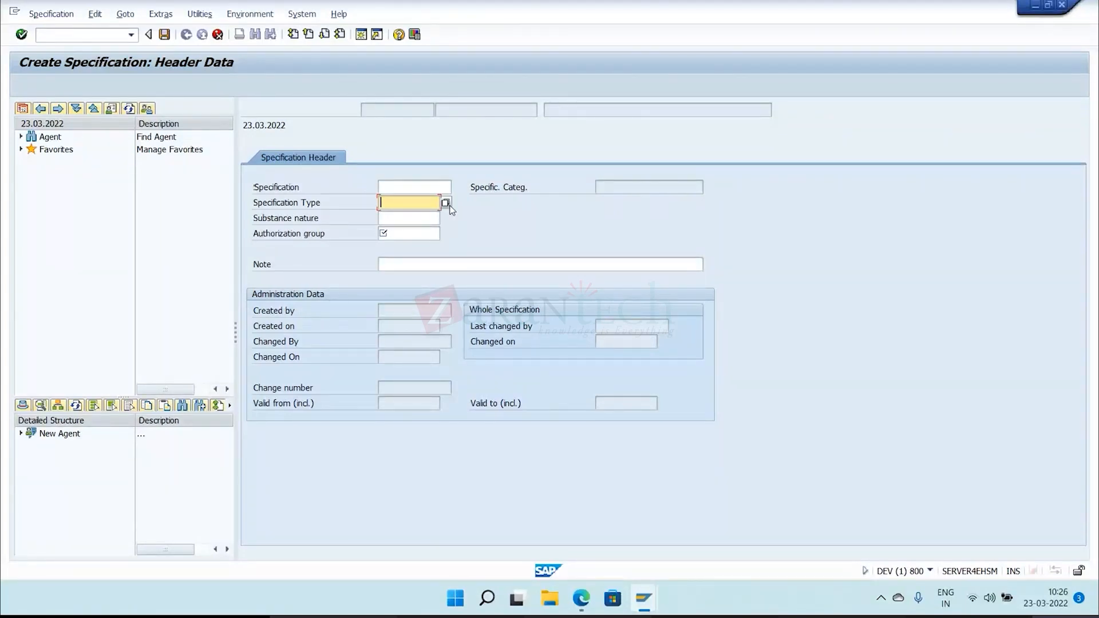
click(446, 203)
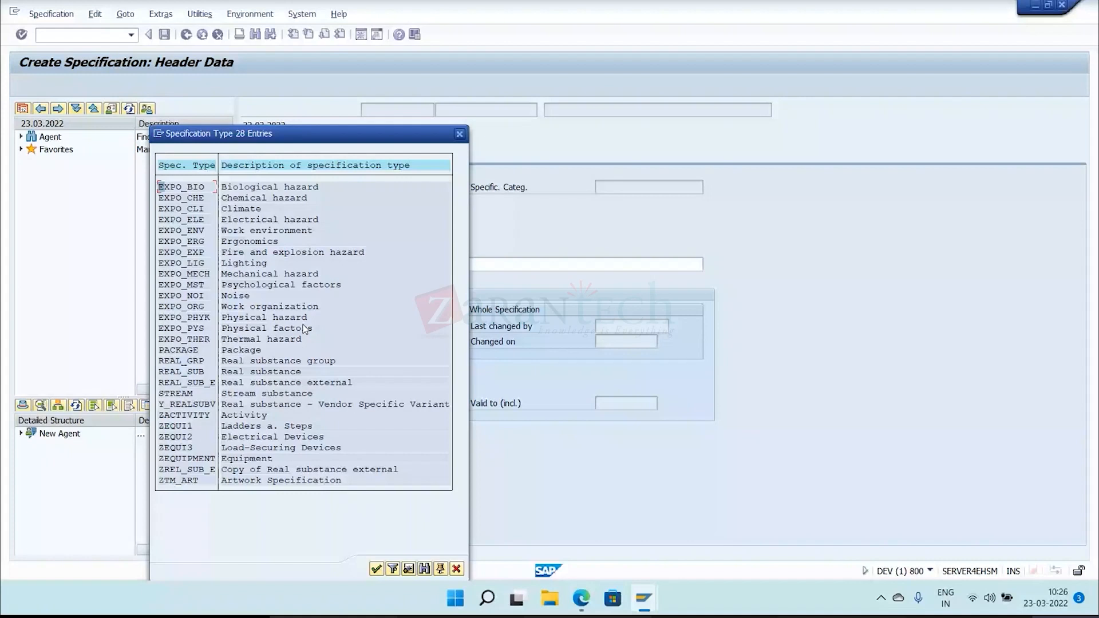
click(245, 298)
click(253, 318)
click(243, 394)
click(297, 373)
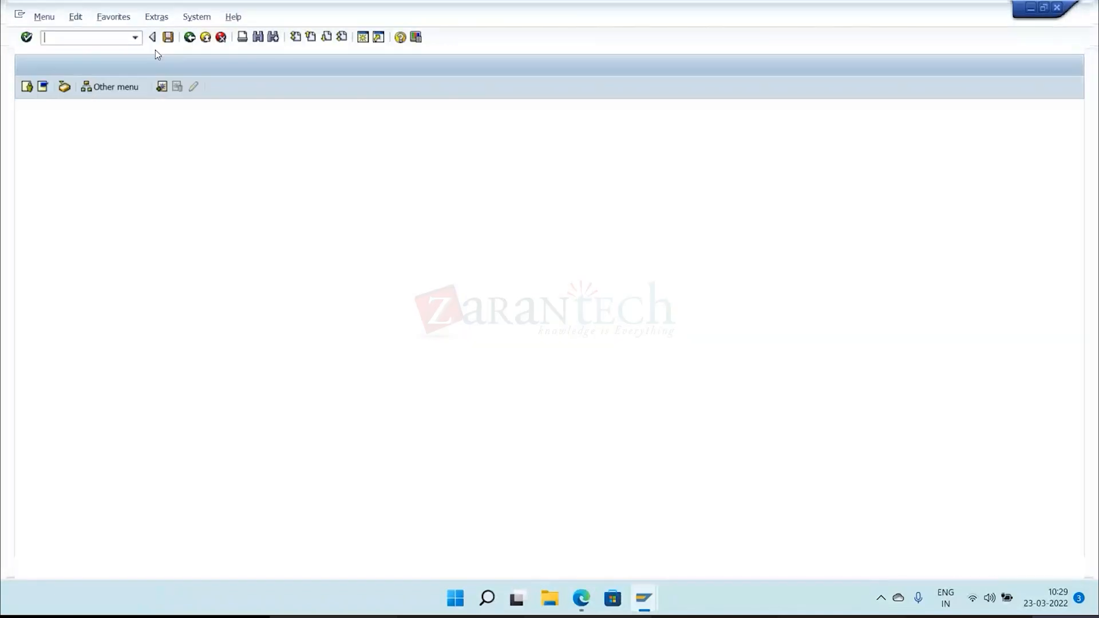
Run transaction CG02 in a second session and start a new substance specification.
text(CG0)
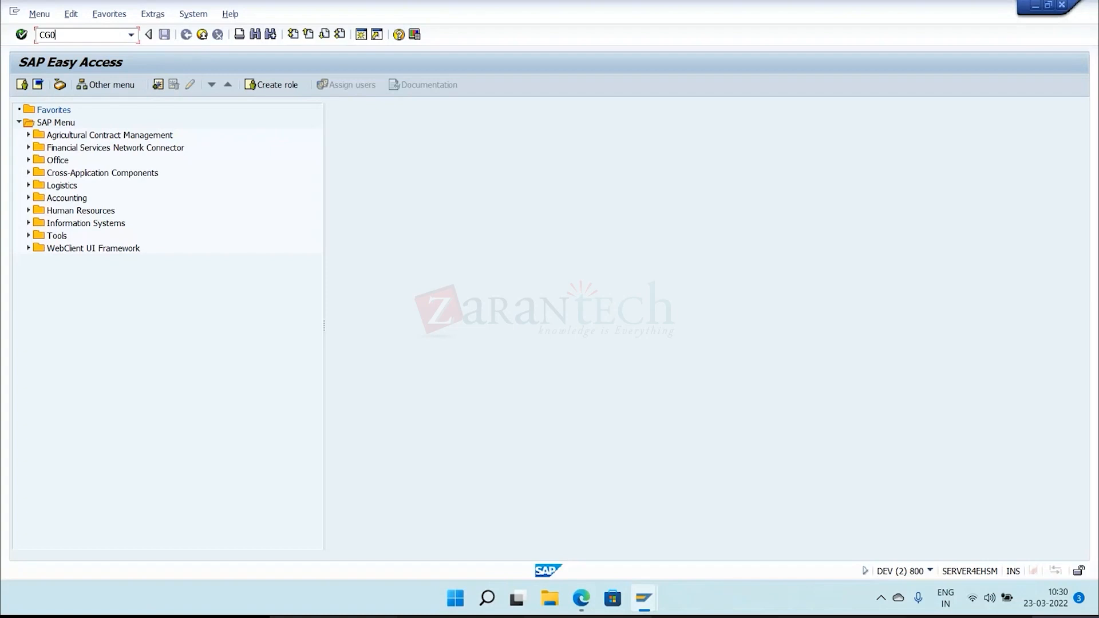
text(2)
key(Return)
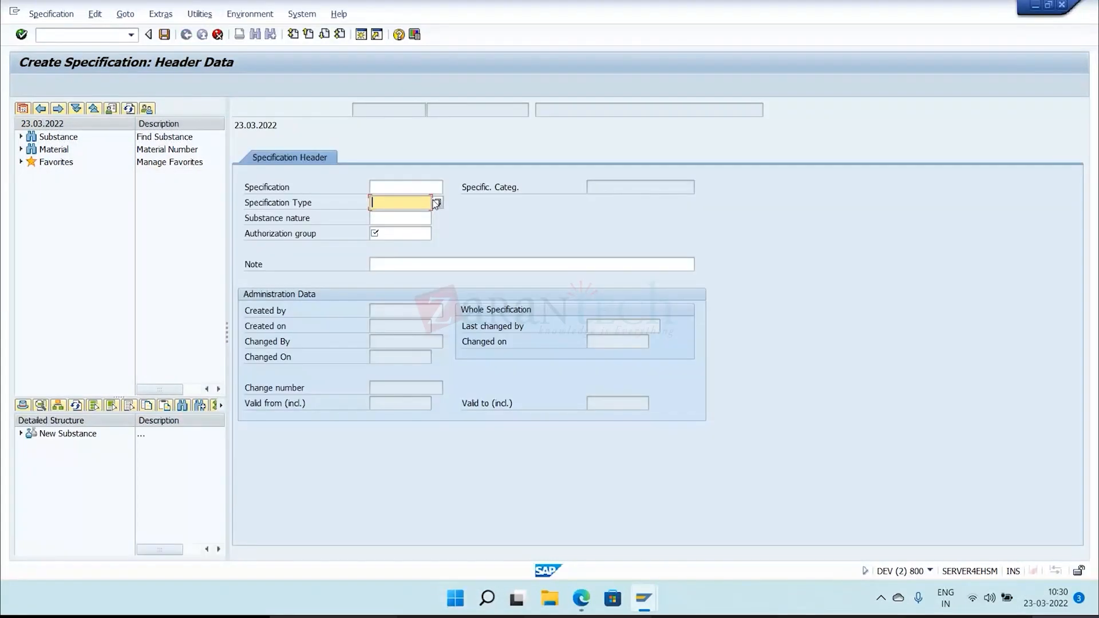
Examine the substance specification types as far as REAL_SUB Real substance, and close the list without choosing one.
click(437, 203)
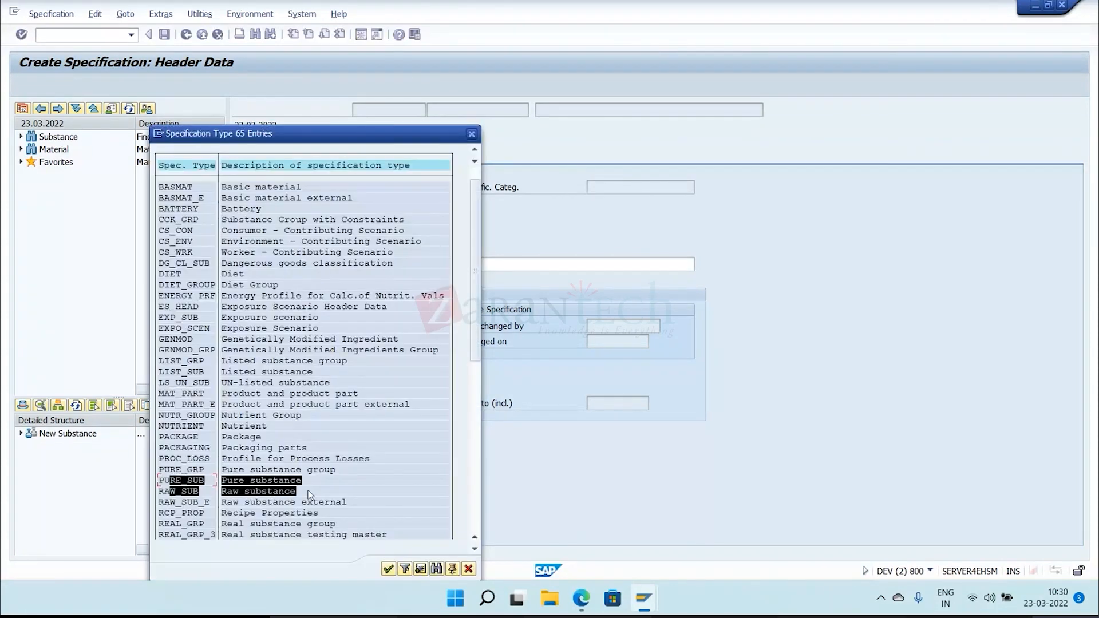
scroll(286, 413, down, 1)
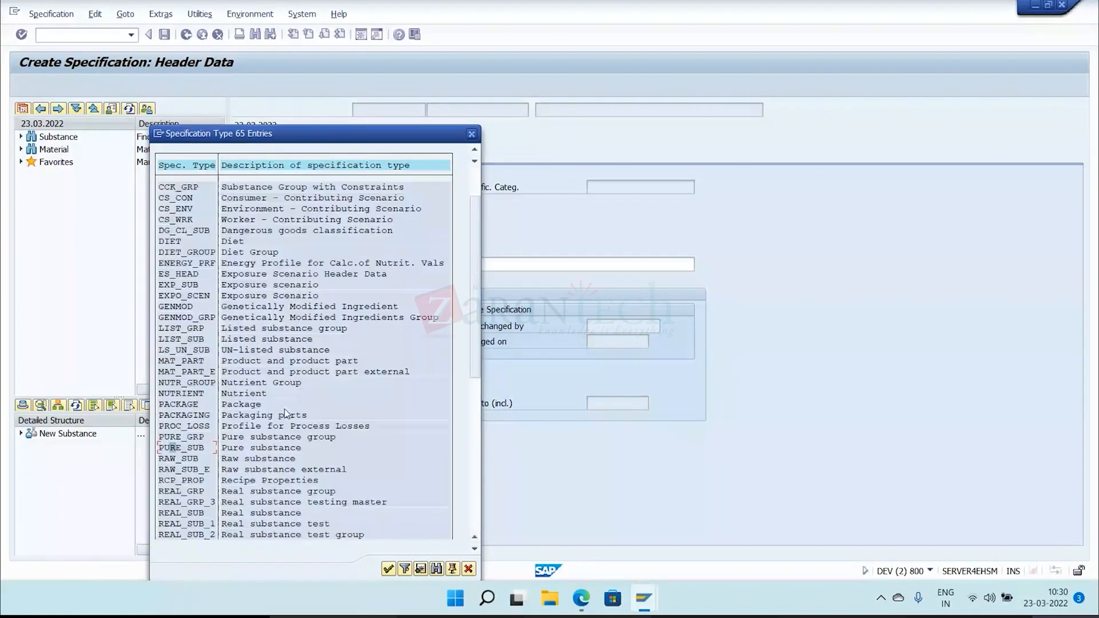
scroll(286, 413, down, 2)
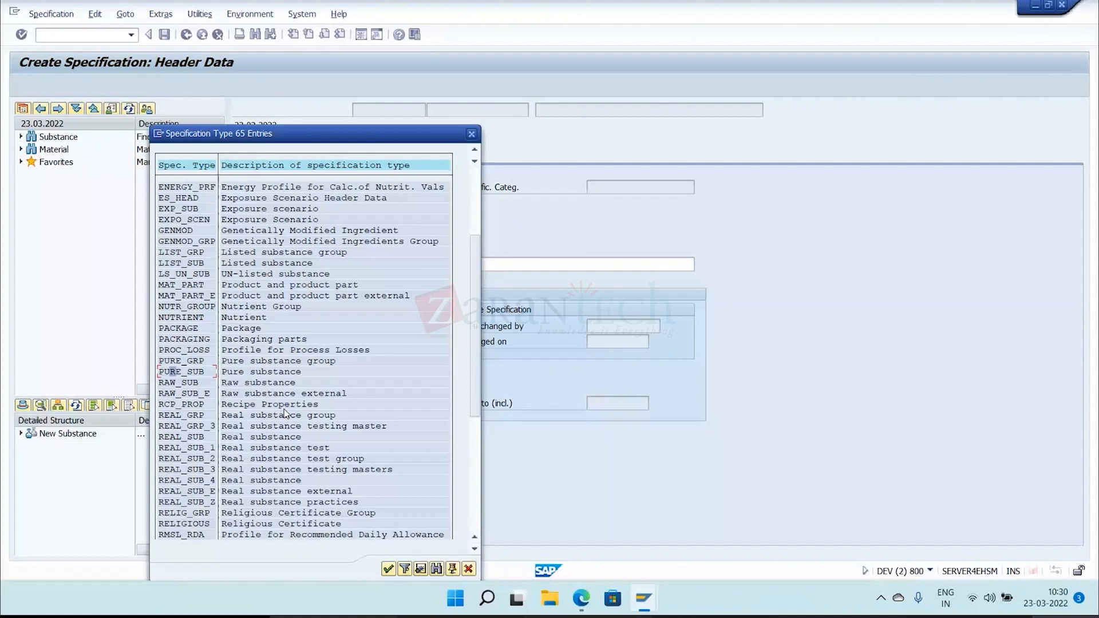
scroll(287, 413, down, 2)
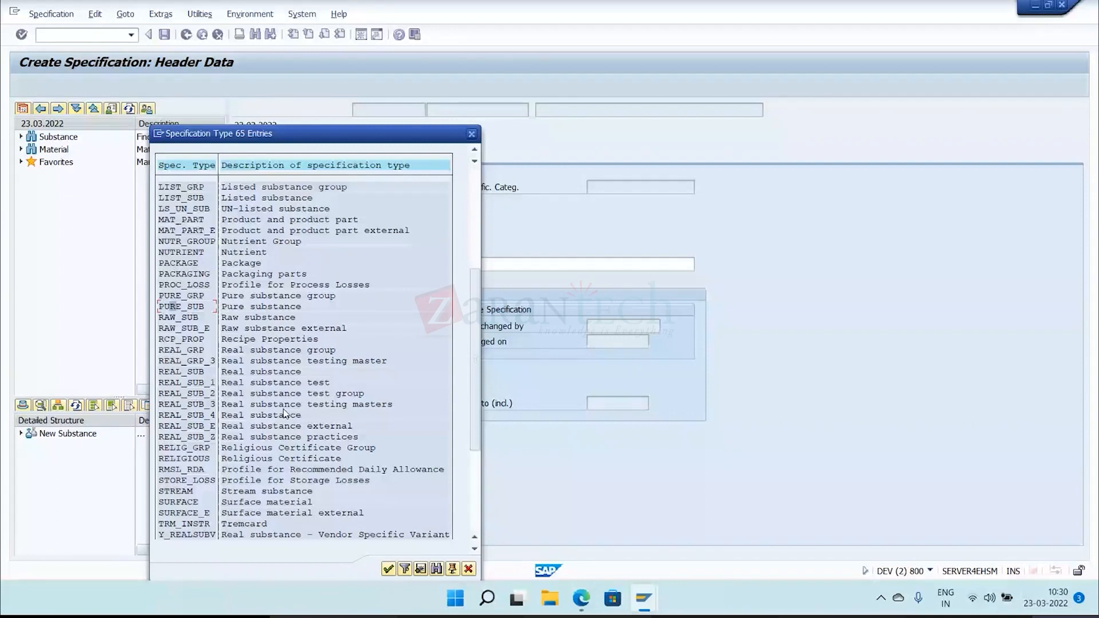
drag(175, 371, 299, 373)
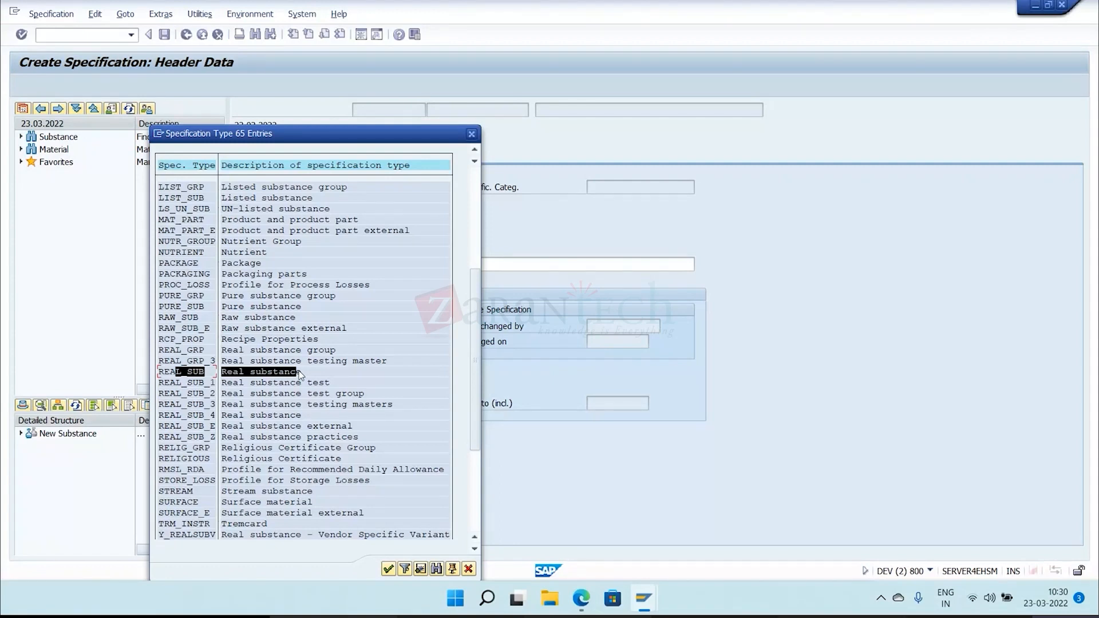
drag(298, 372, 303, 374)
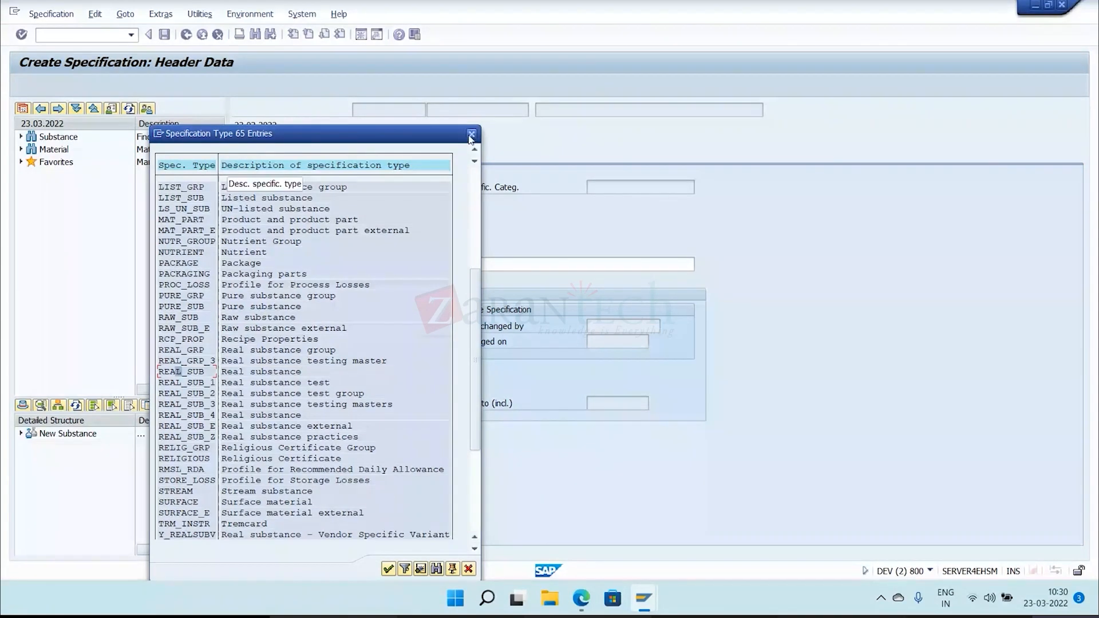
click(471, 135)
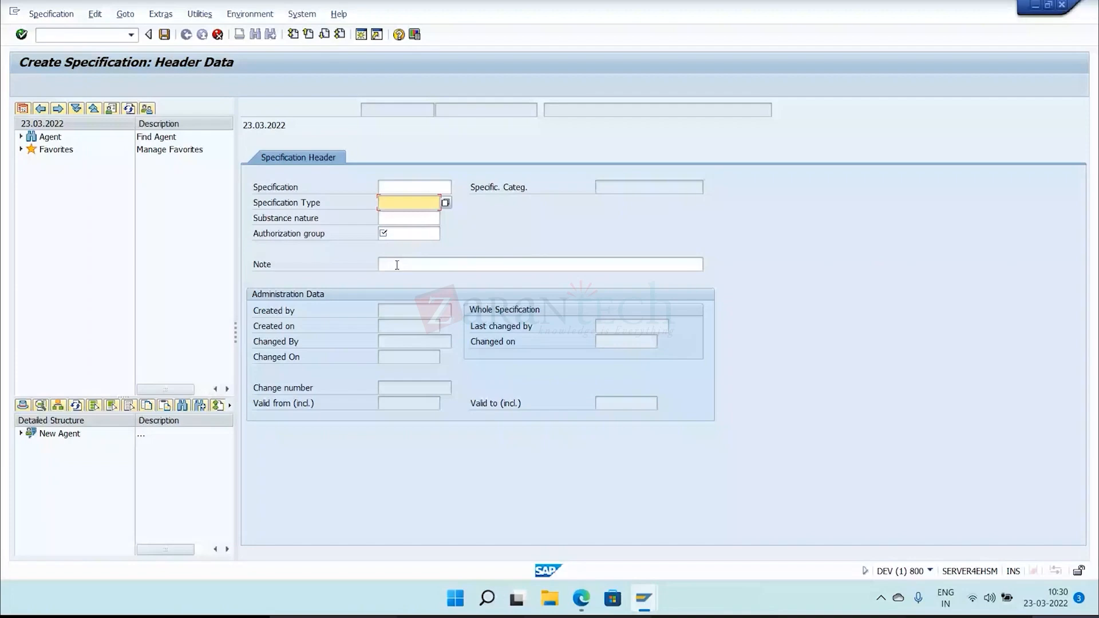
Set the new agent's specification type to REAL_SUB (Real substance) and its substance nature to Z_CHEMICAL (Chemicals).
click(447, 203)
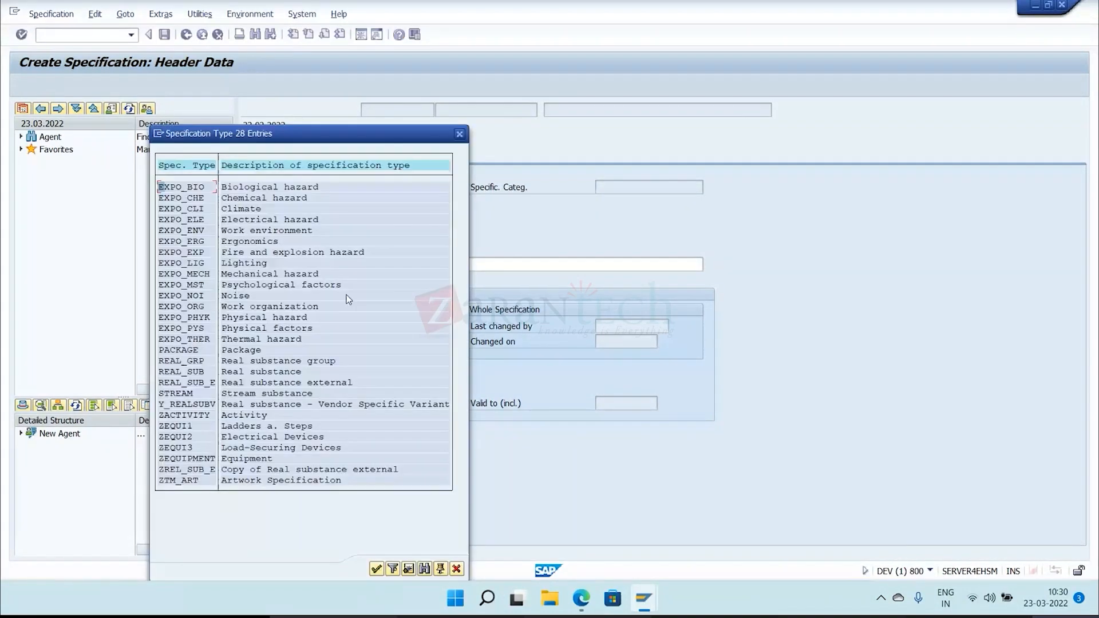
click(250, 373)
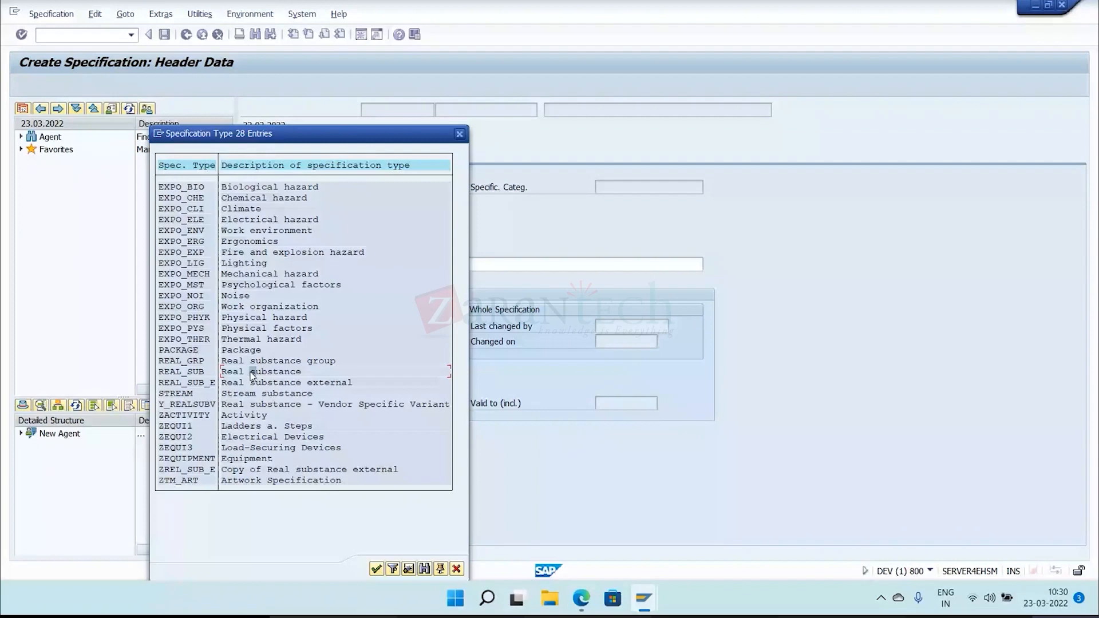
double_click(251, 373)
click(406, 219)
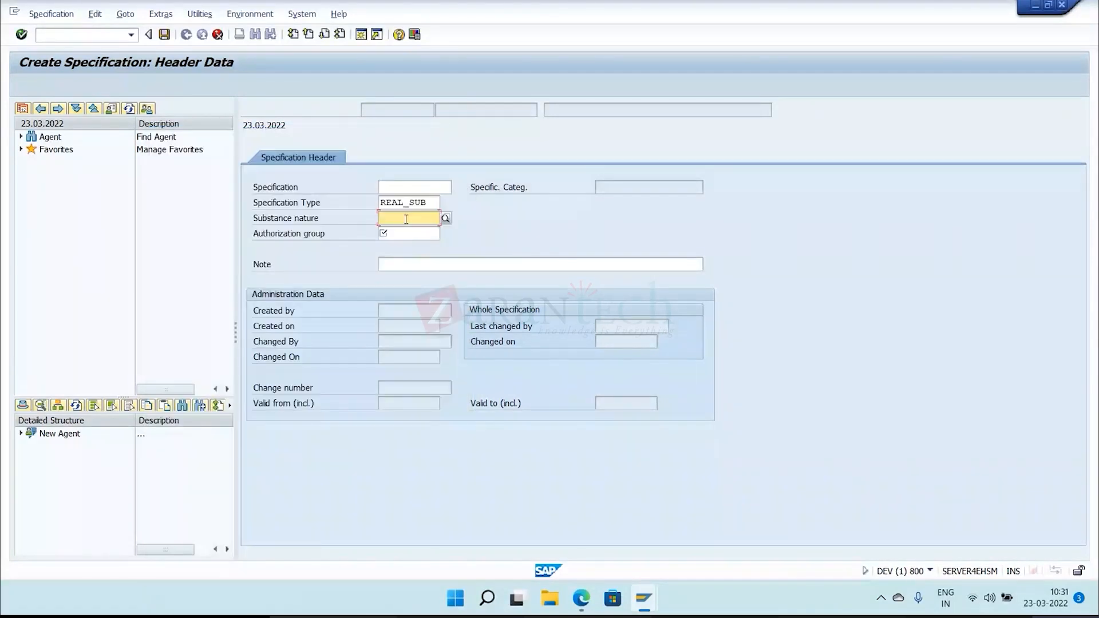
key(F4)
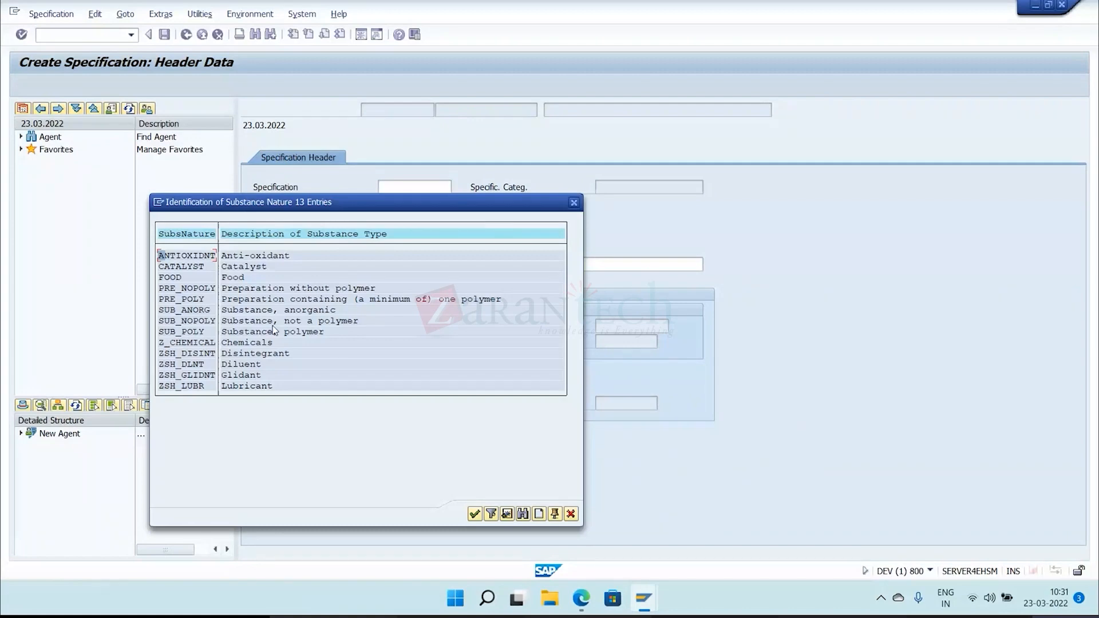
click(253, 343)
double_click(253, 345)
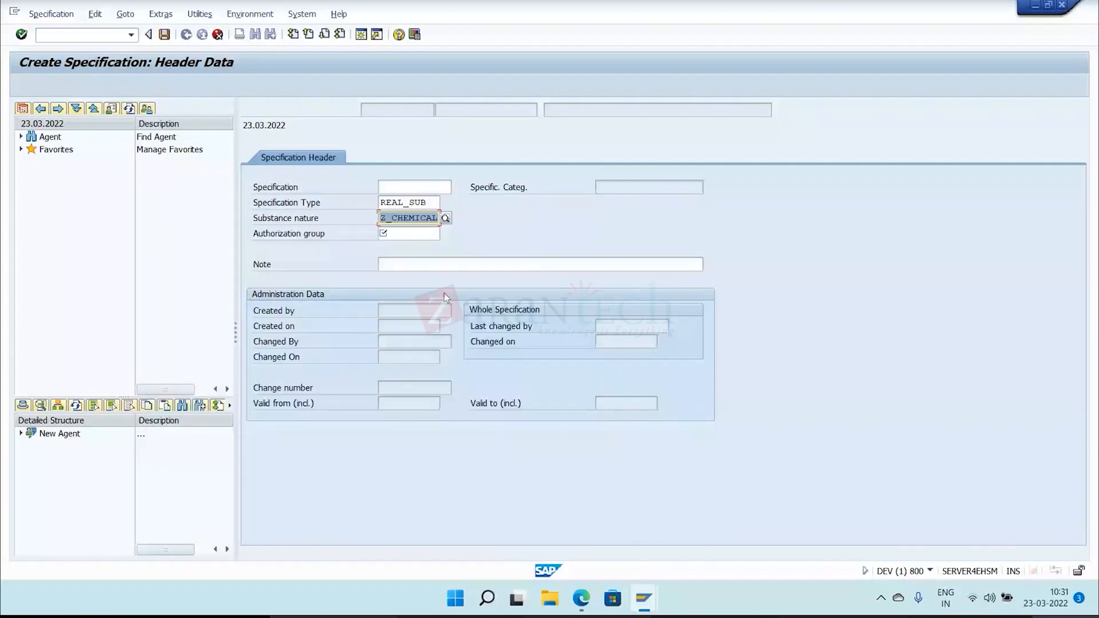
Assign authorization group ALL to the new agent specification and save it.
click(410, 231)
text(AL)
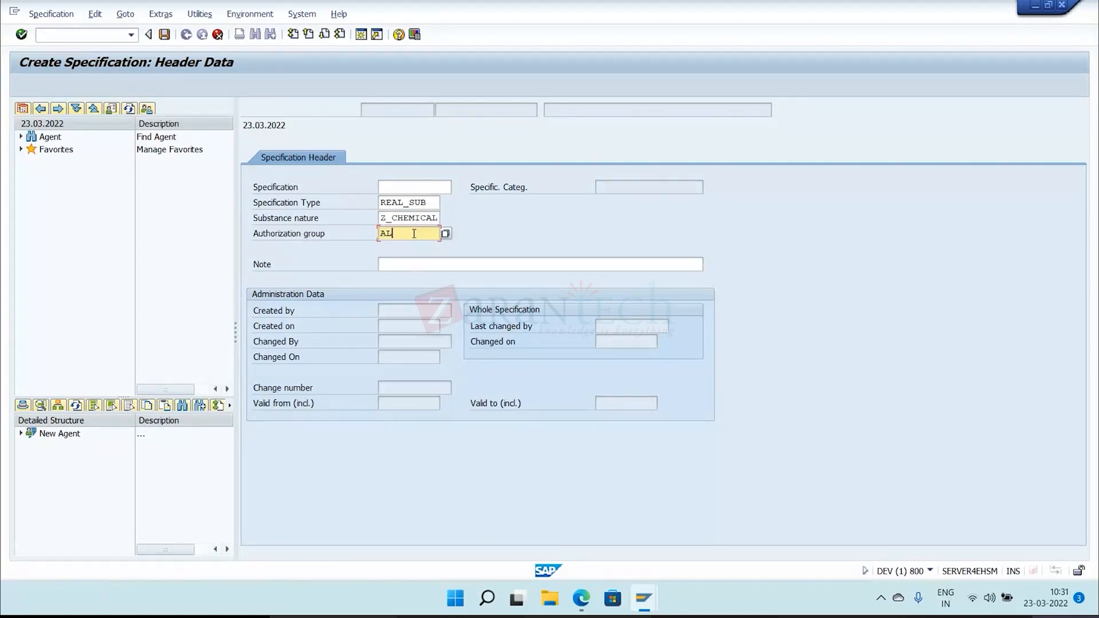
text(L)
key(Return)
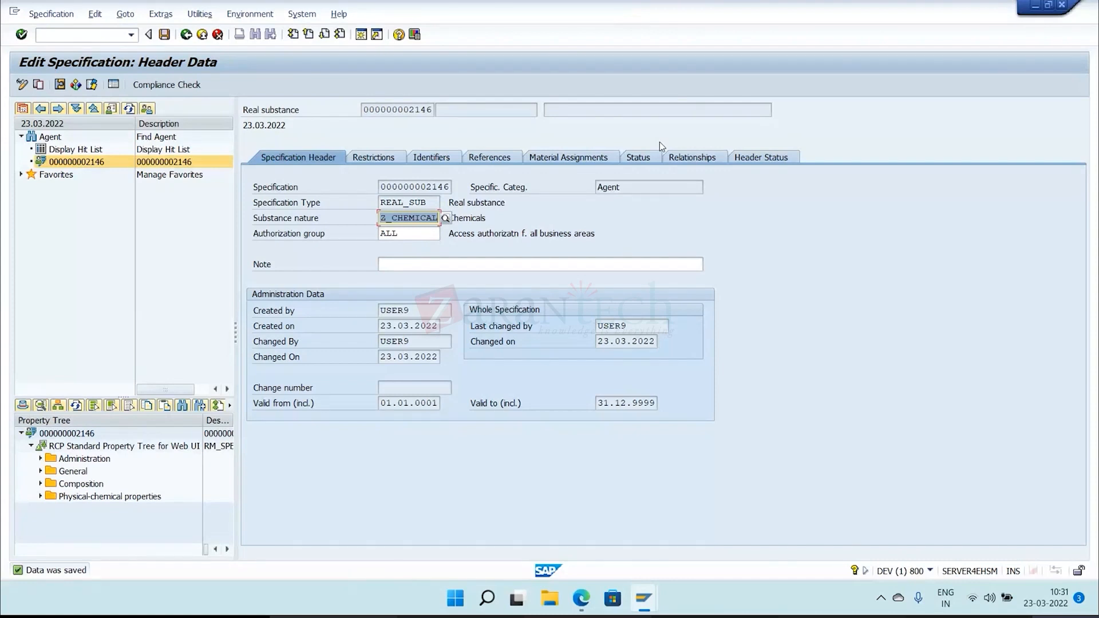
View the restrictions of the new real substance specification.
click(398, 161)
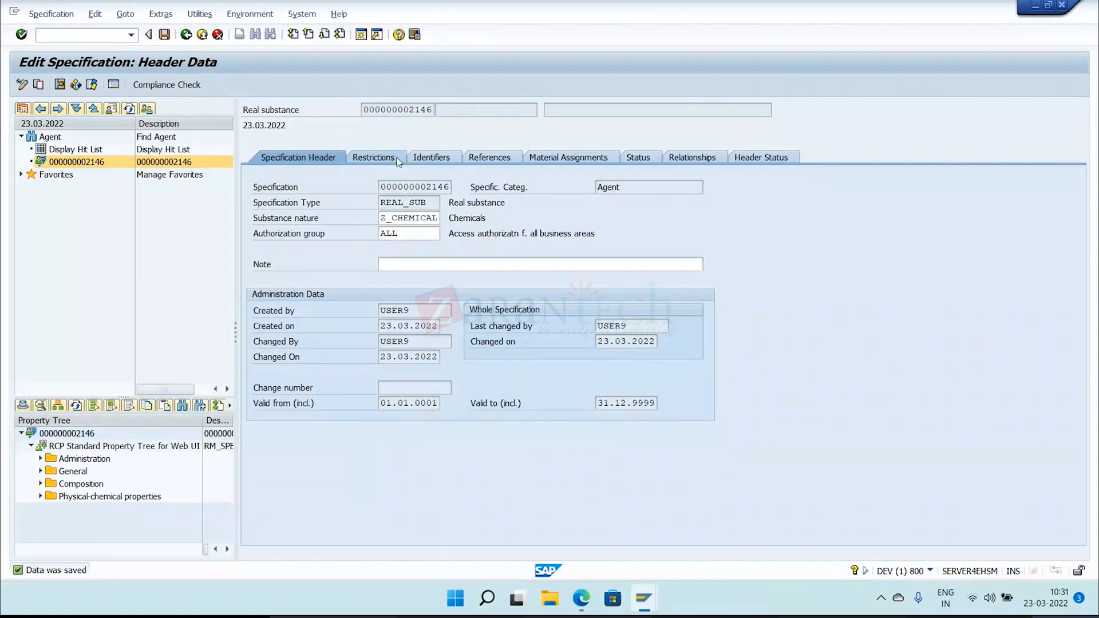
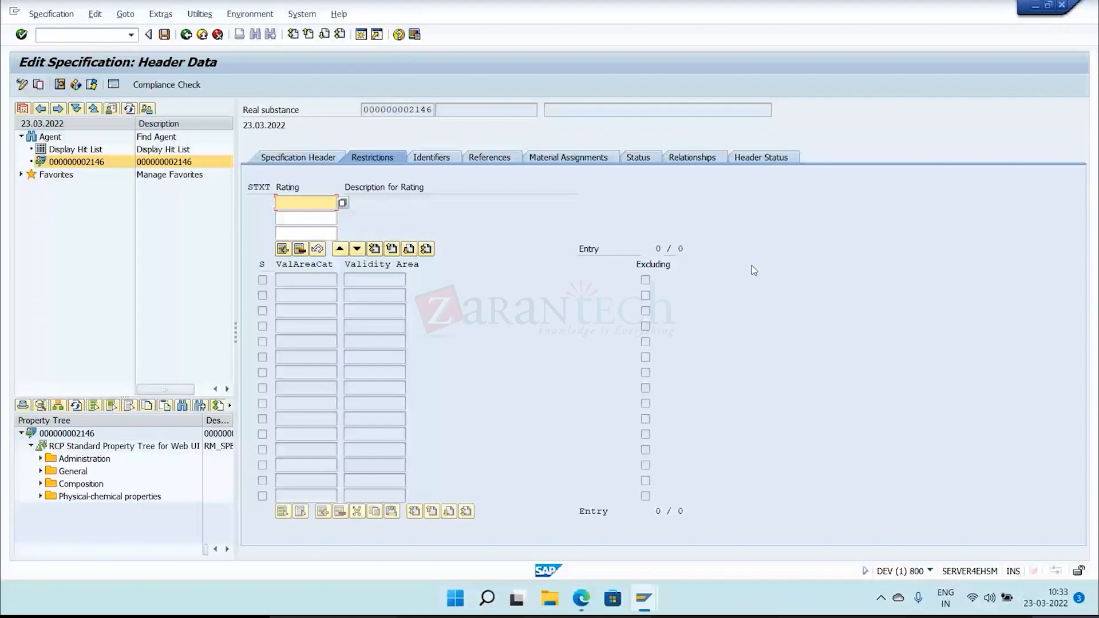
Assign the rating PUBLIC (Released w/o restrictions) to the real substance's restrictions.
key(F4)
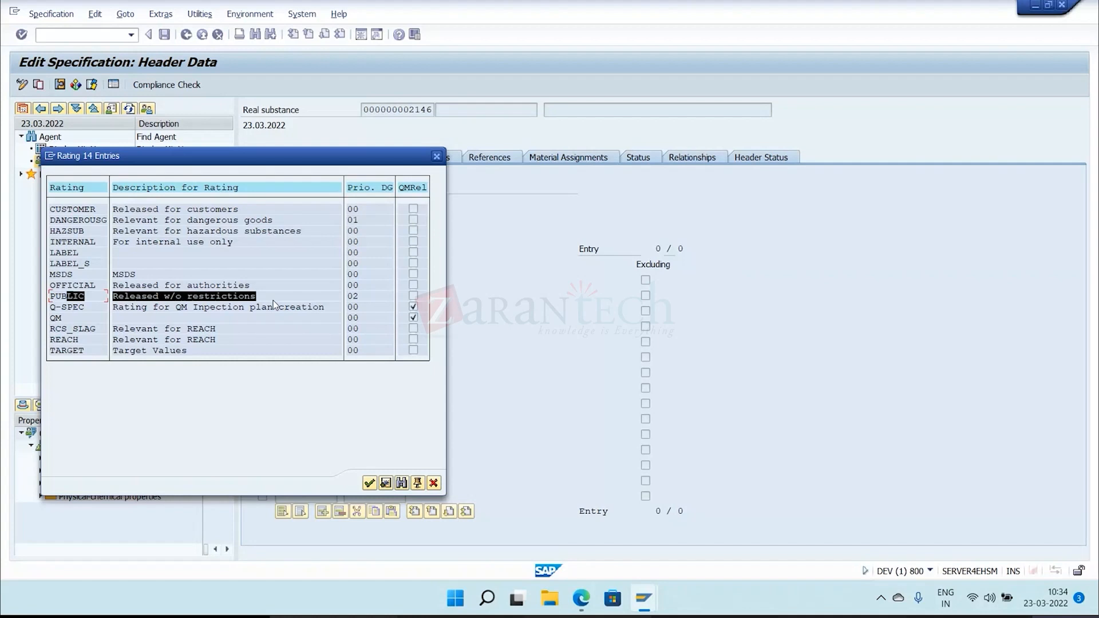
drag(58, 285, 253, 282)
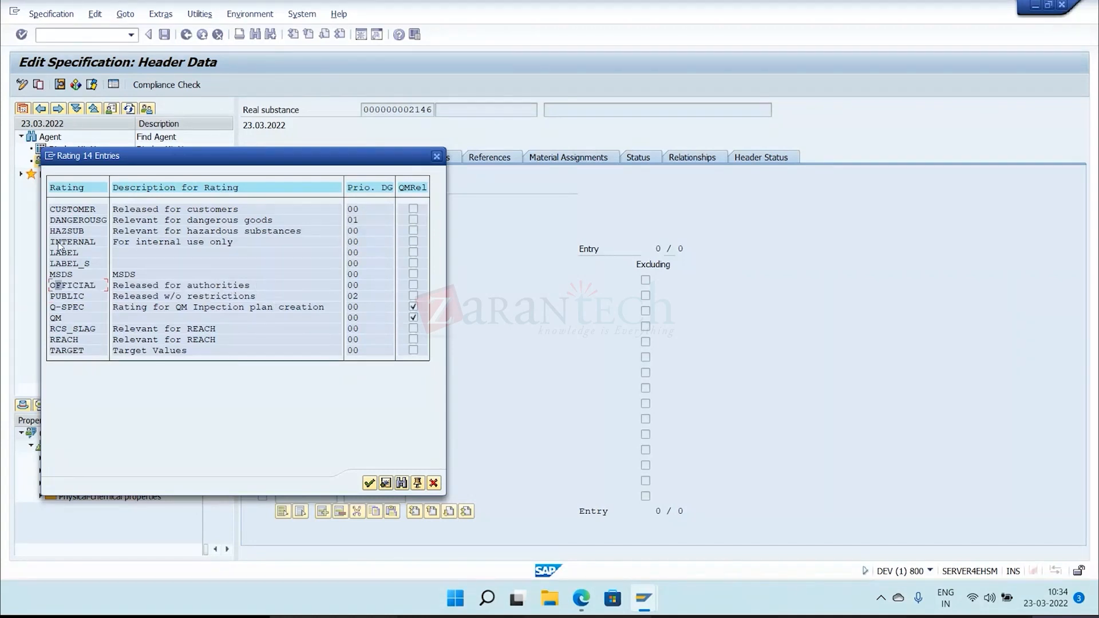
drag(59, 245, 254, 246)
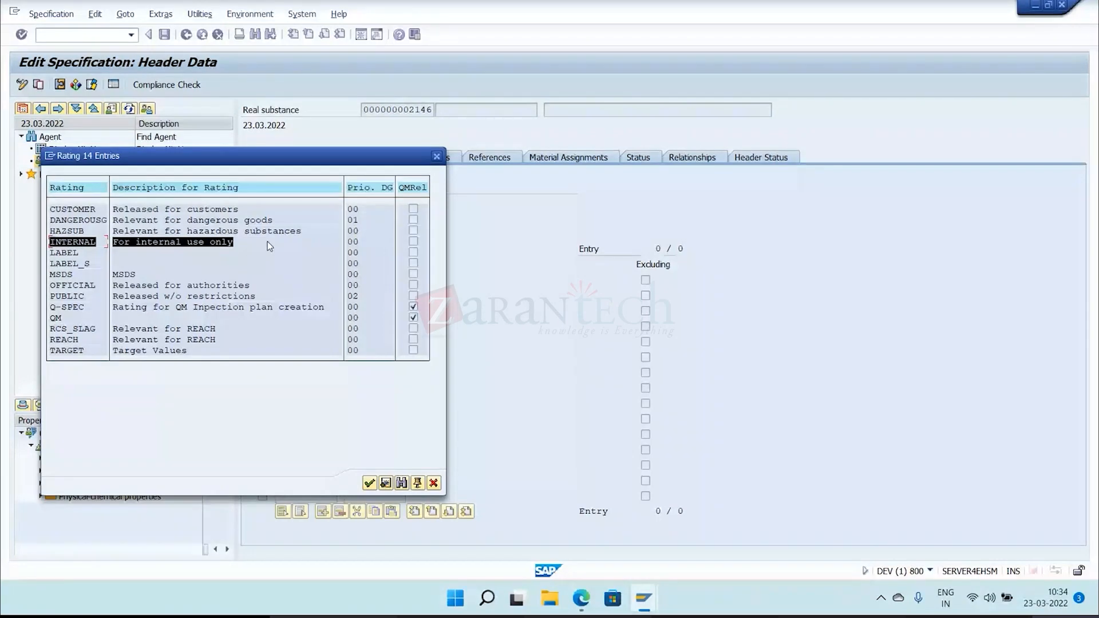
drag(49, 209, 210, 214)
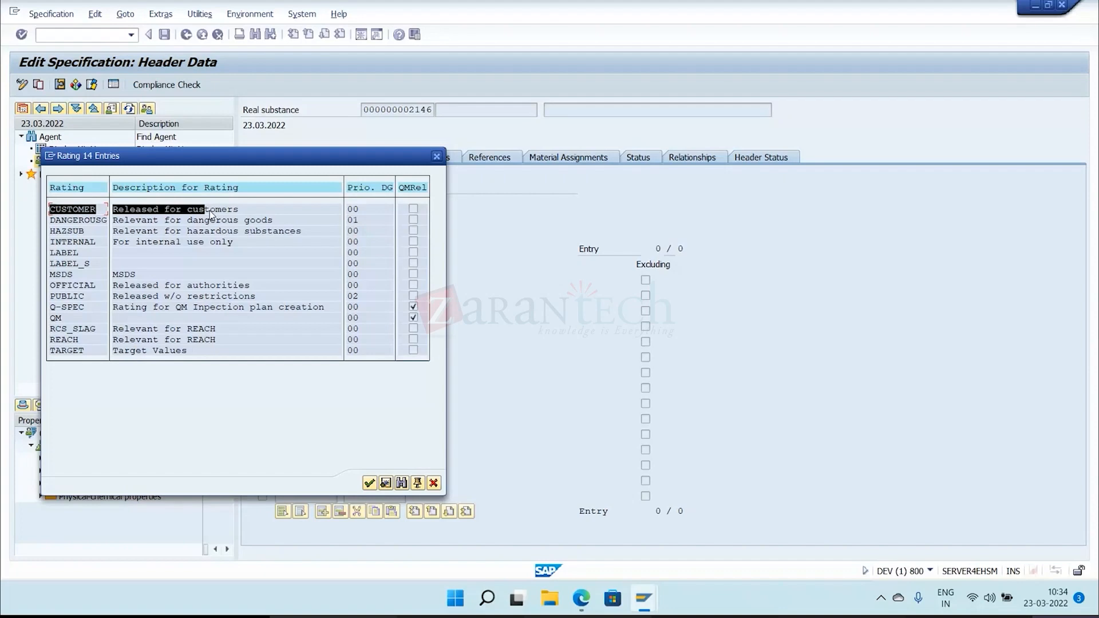
drag(210, 211, 265, 207)
click(195, 375)
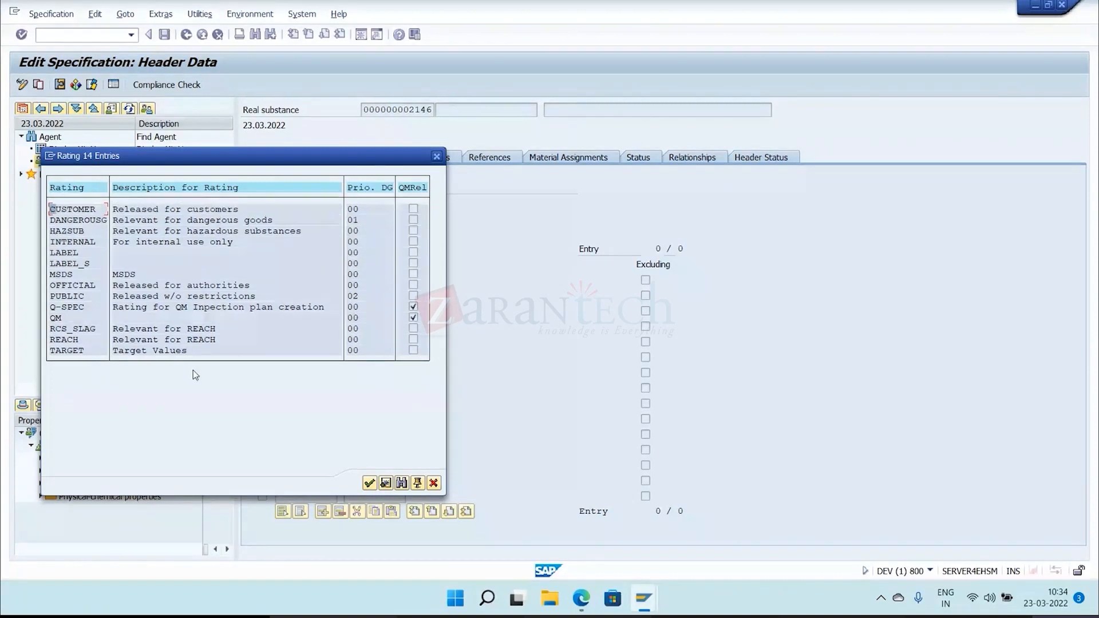
double_click(156, 296)
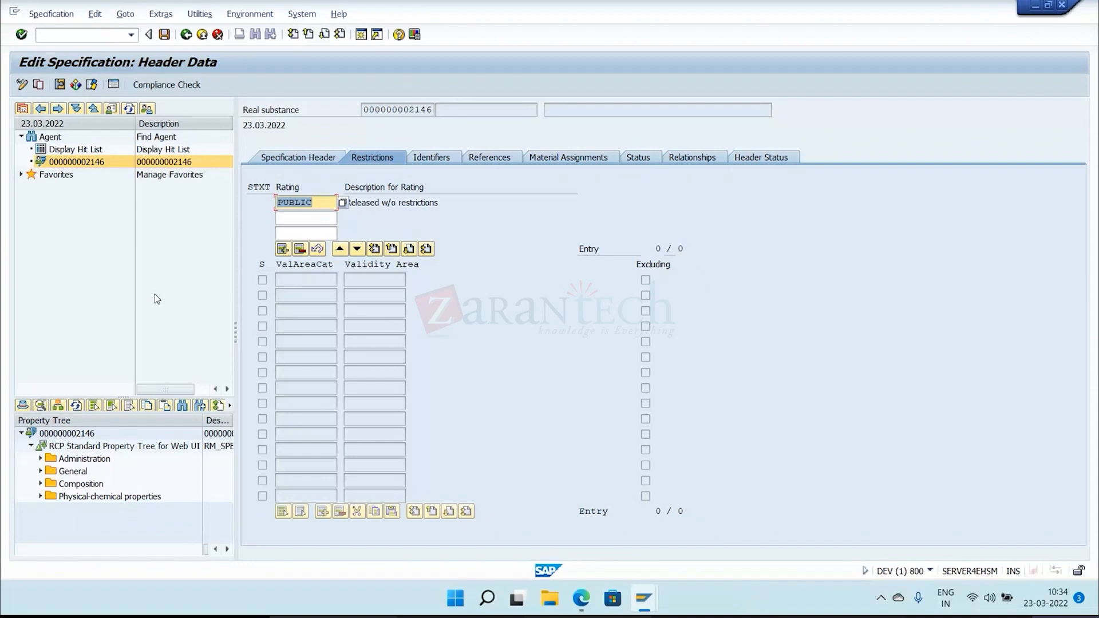
key(Return)
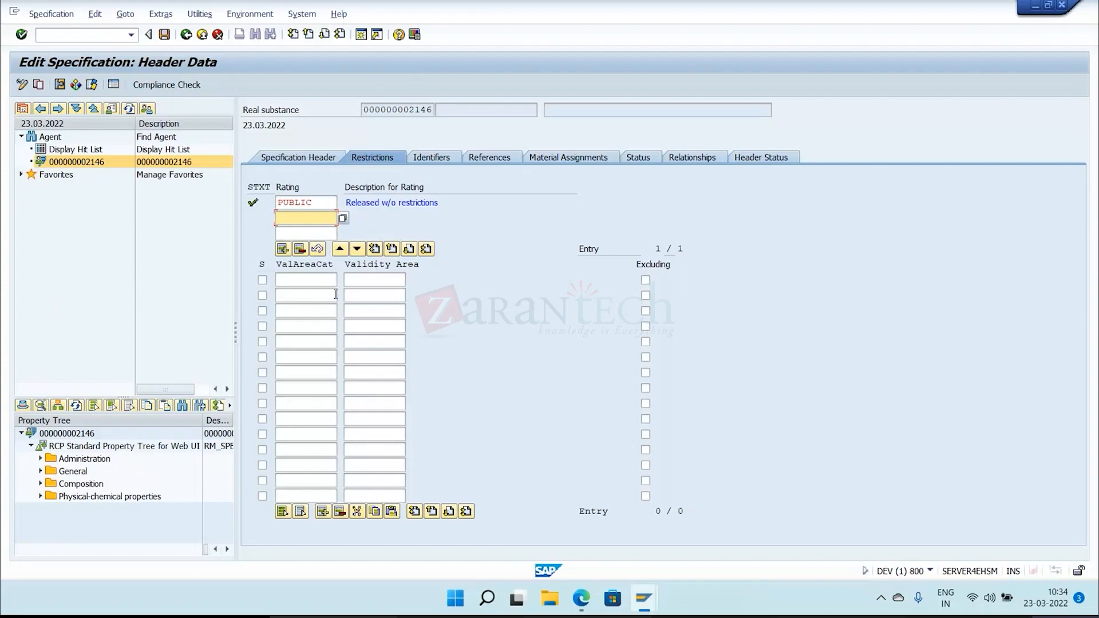
Set the validity area category of the PUBLIC rating's first row to REGION.
click(312, 283)
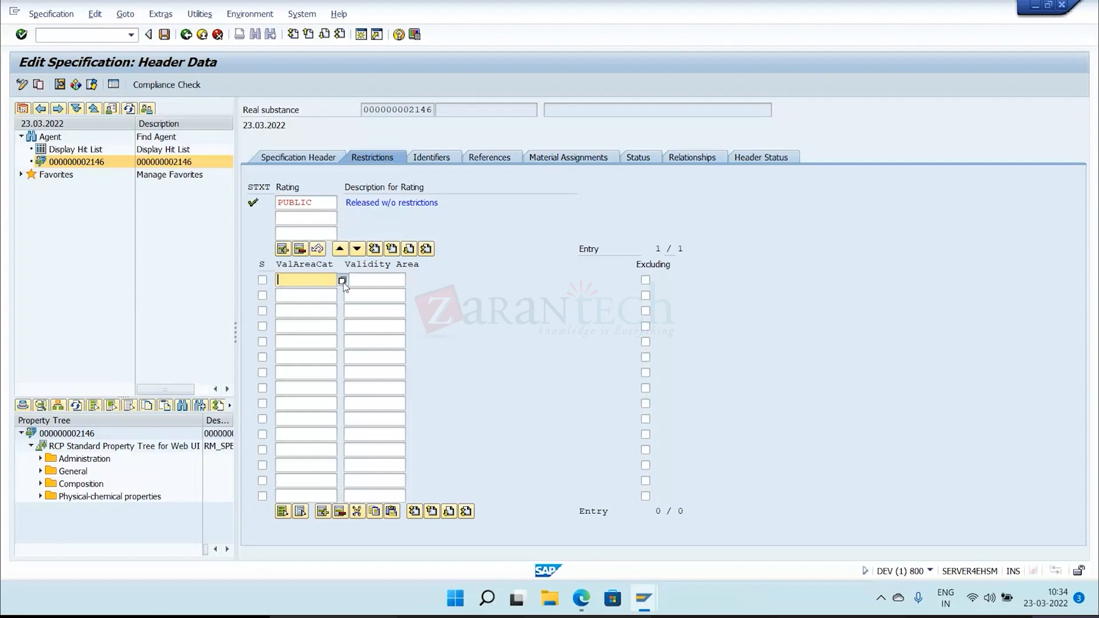
click(342, 280)
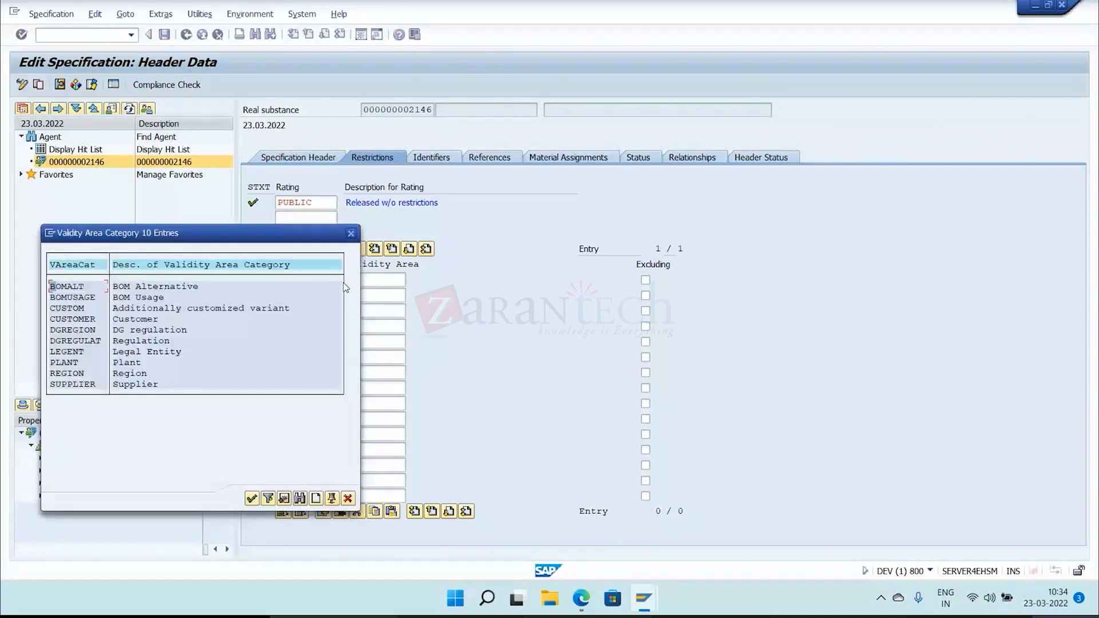
click(124, 377)
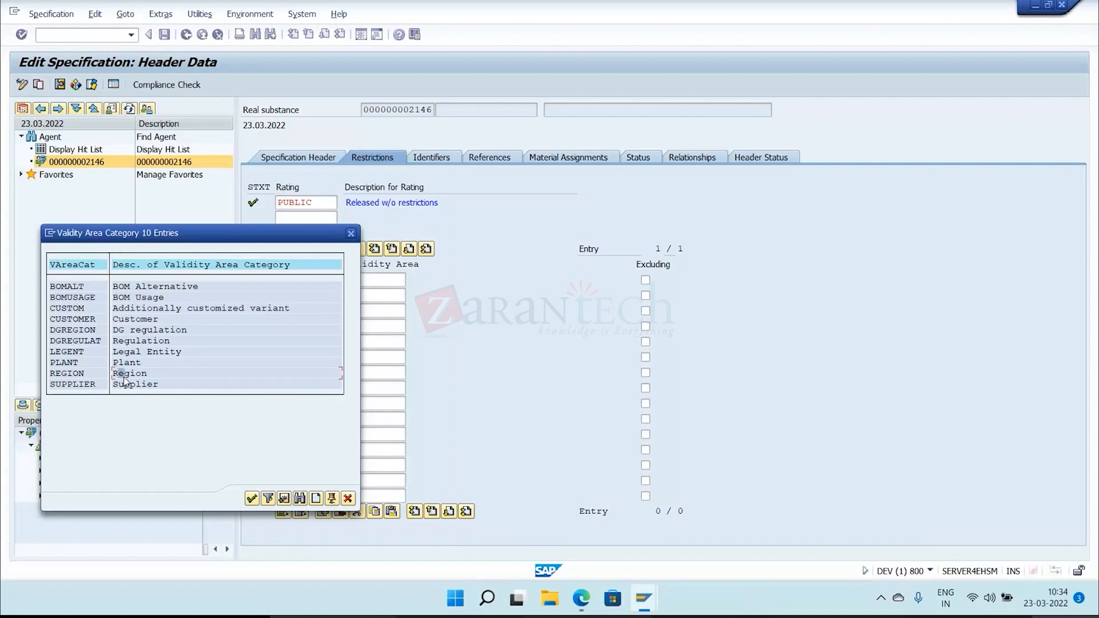
click(122, 363)
click(125, 353)
click(128, 343)
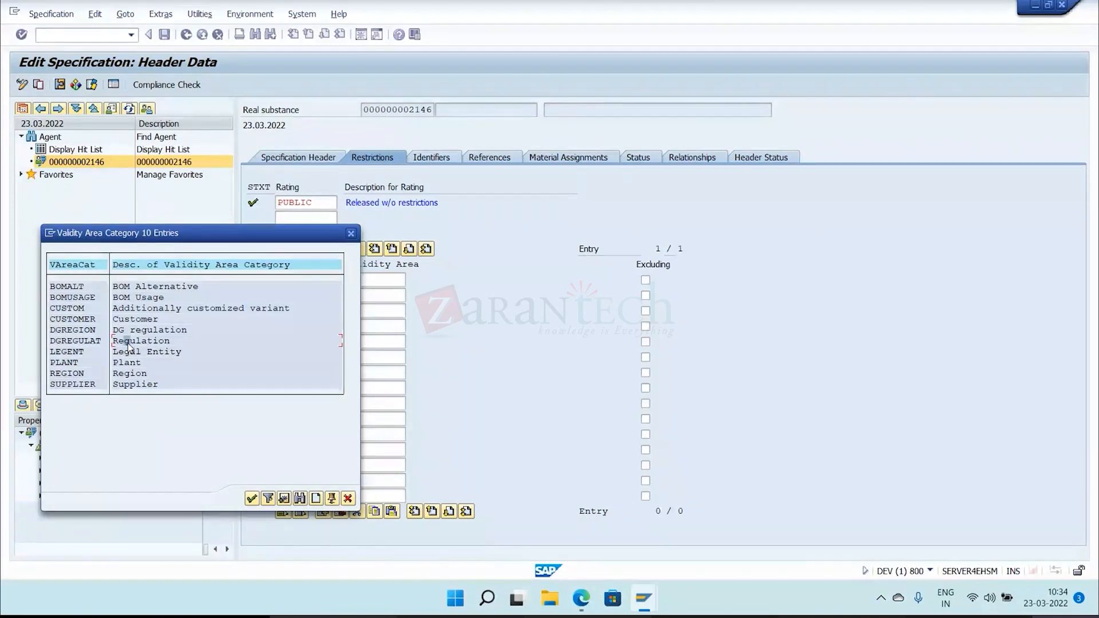
double_click(128, 344)
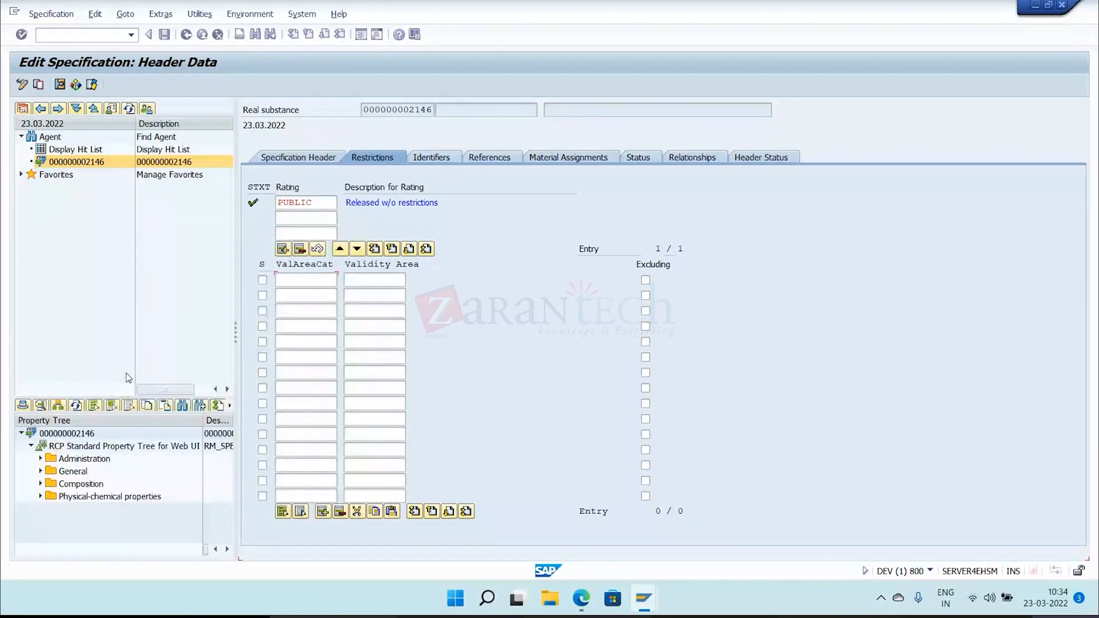
Enter IN as the validity area for the REGION row, save it, and mark the row as excluding.
click(377, 279)
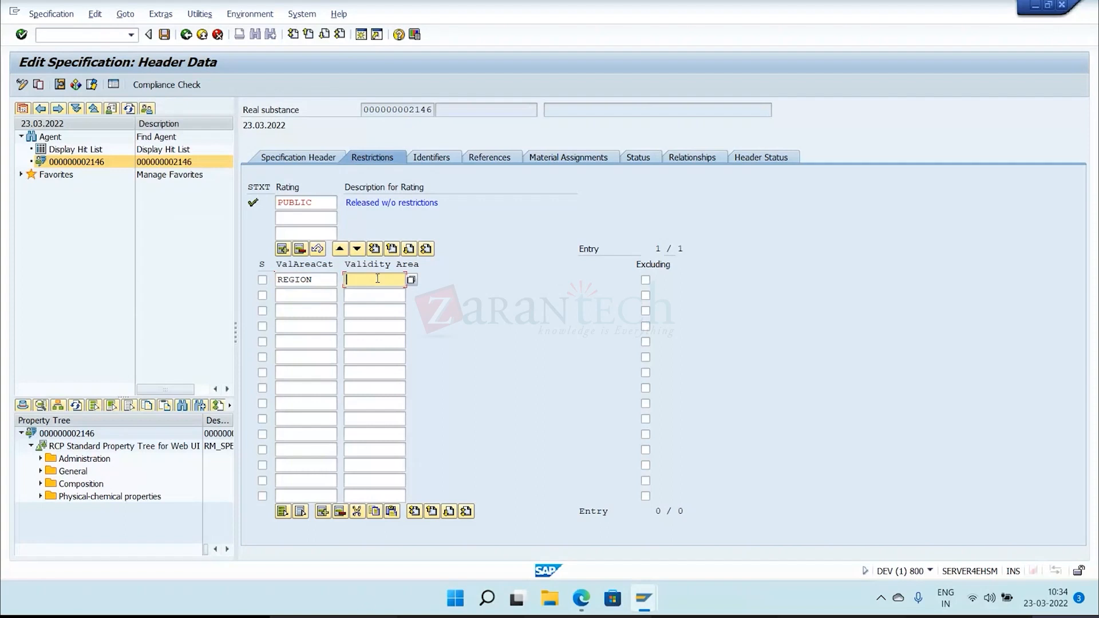
text(IN)
key(Return)
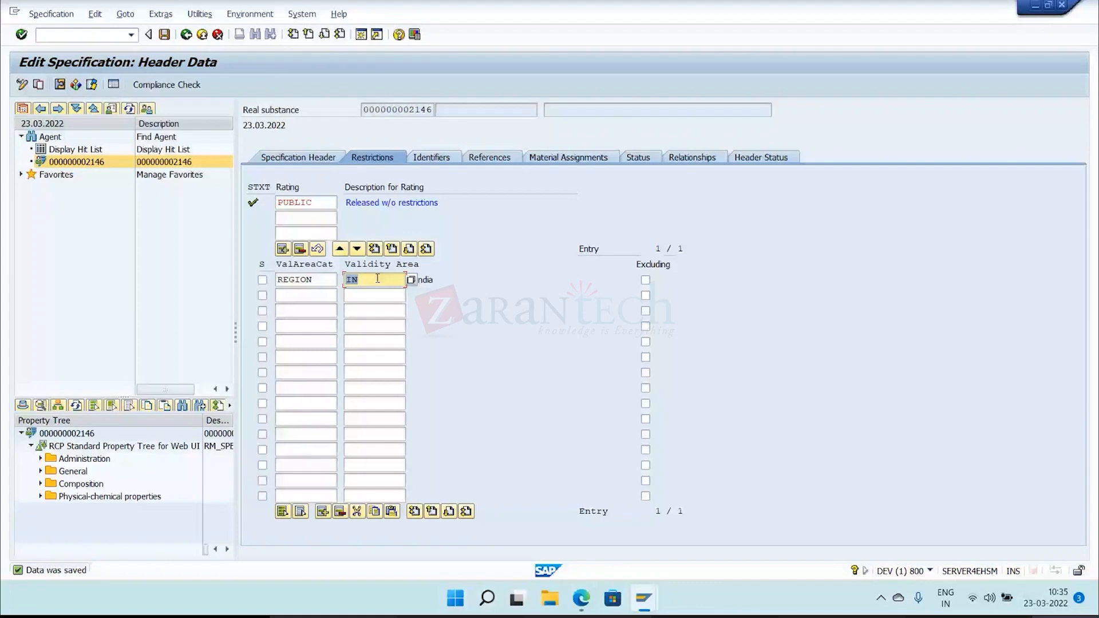
click(645, 279)
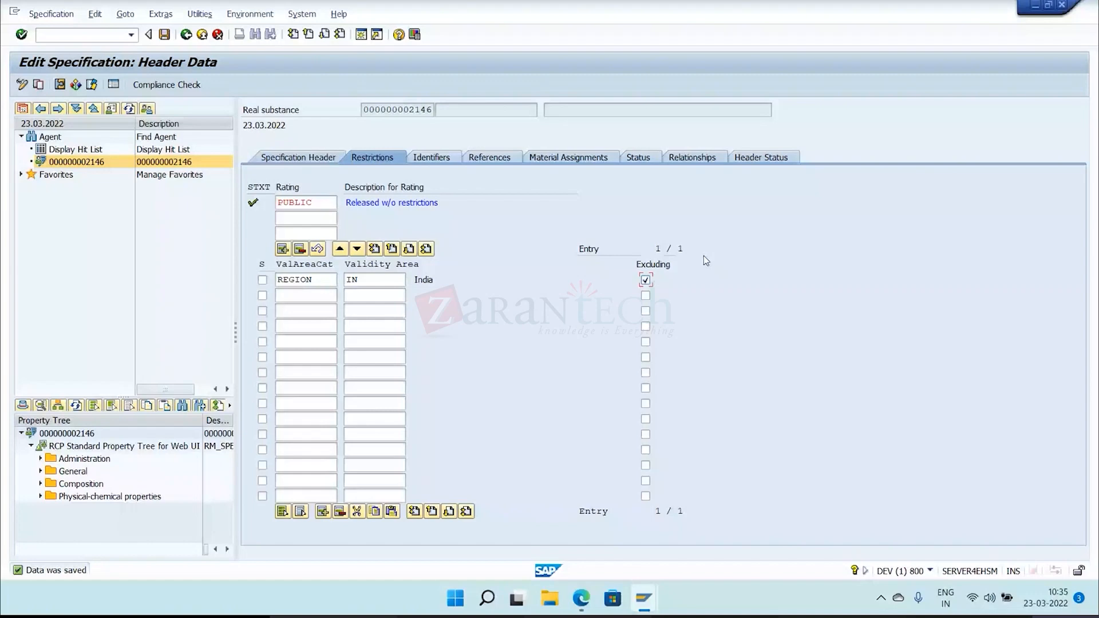
Set the REGION row's validity area to REG_WORLD (World), leave its Excluding option cleared, and save the restrictions.
click(380, 280)
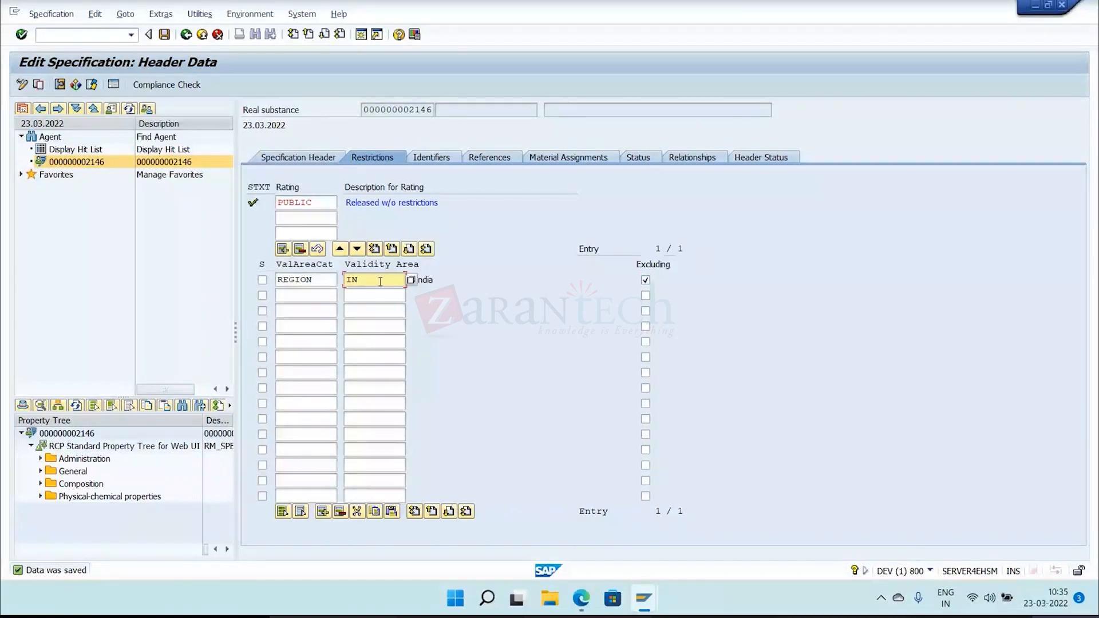
click(417, 281)
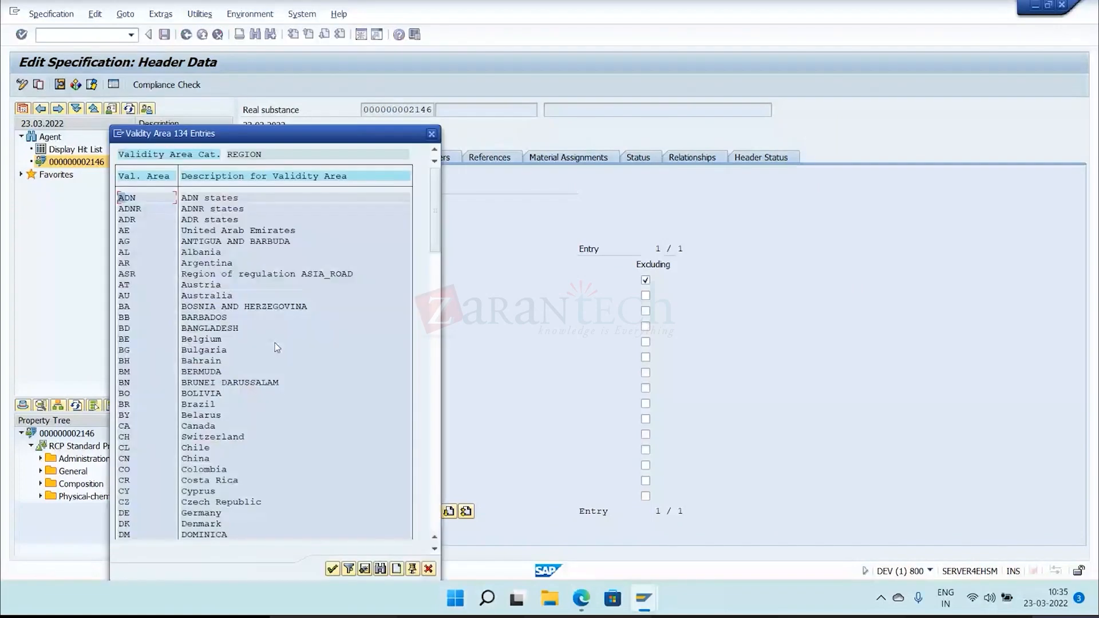
scroll(277, 348, down, 2)
scroll(277, 355, down, 2)
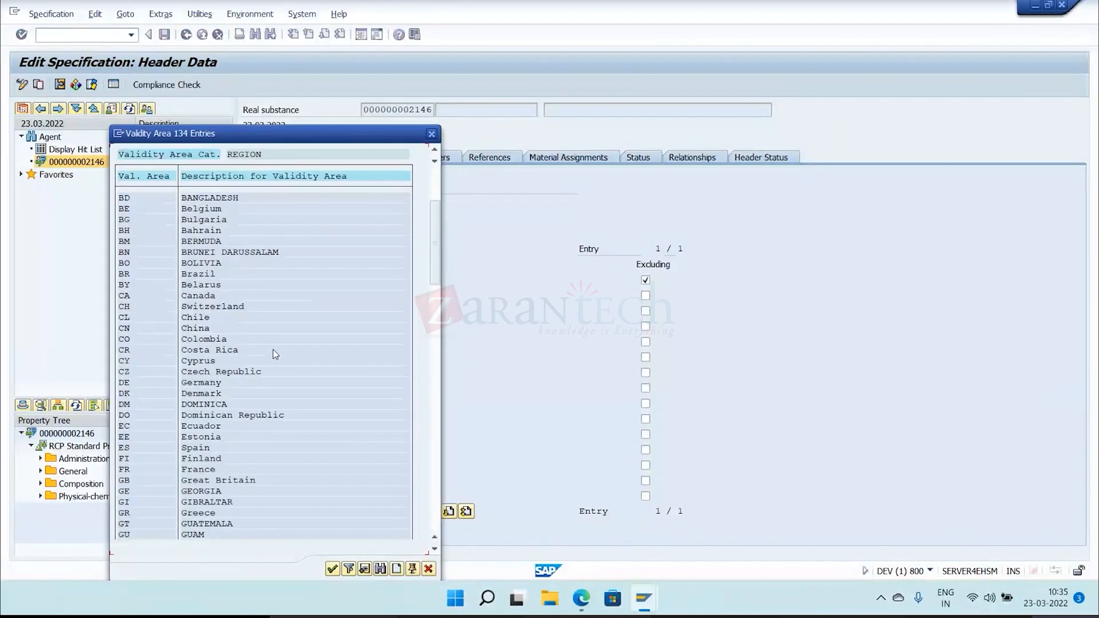
scroll(276, 354, down, 2)
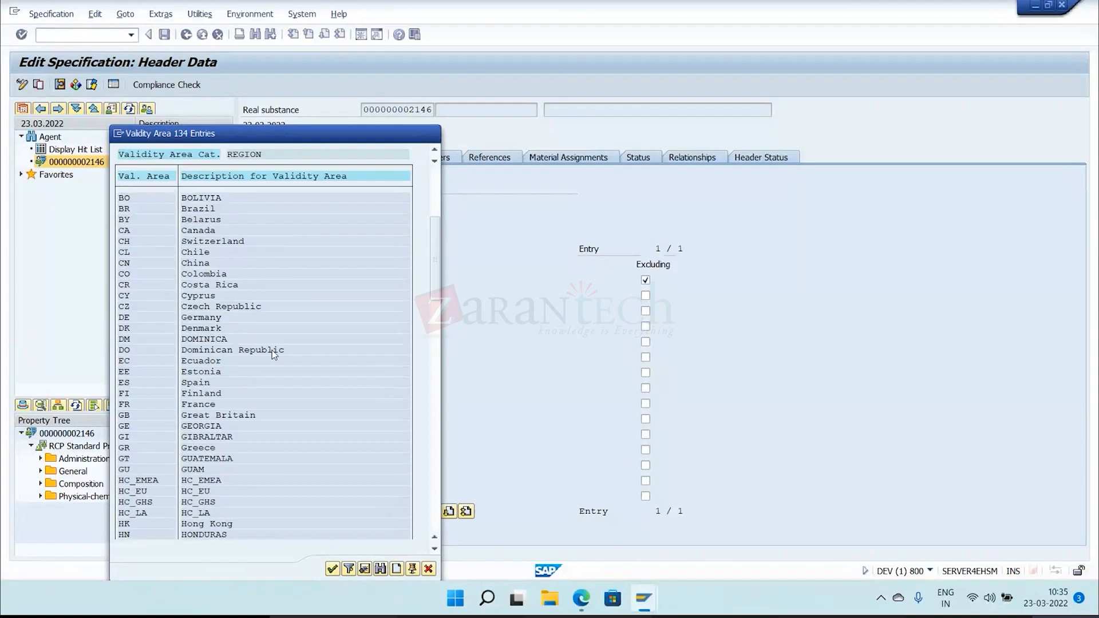
scroll(273, 354, down, 7)
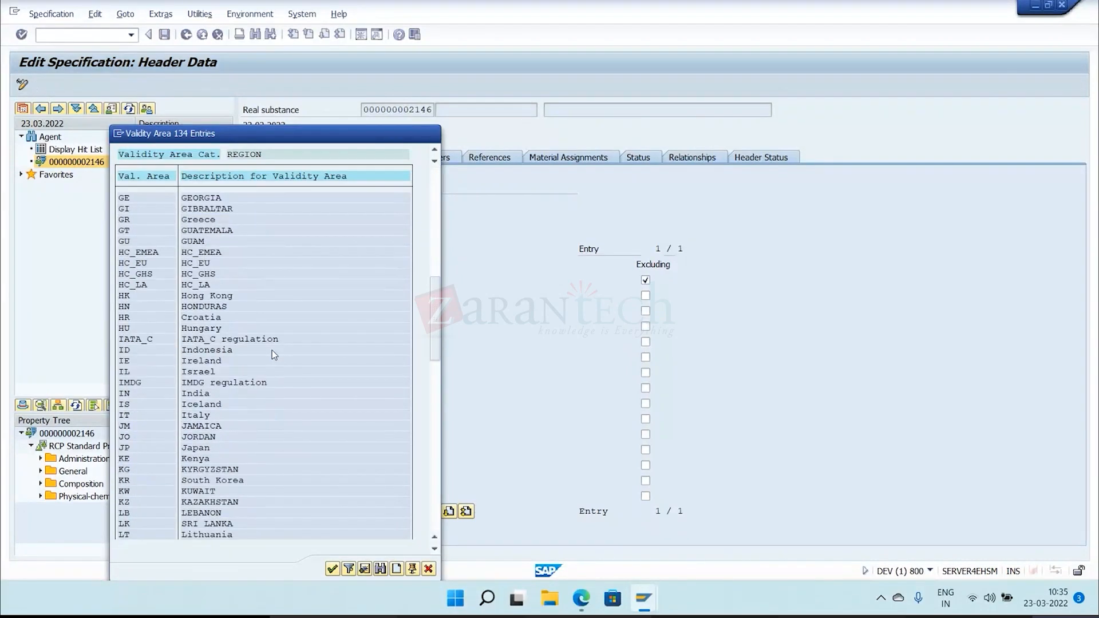
scroll(273, 351, down, 5)
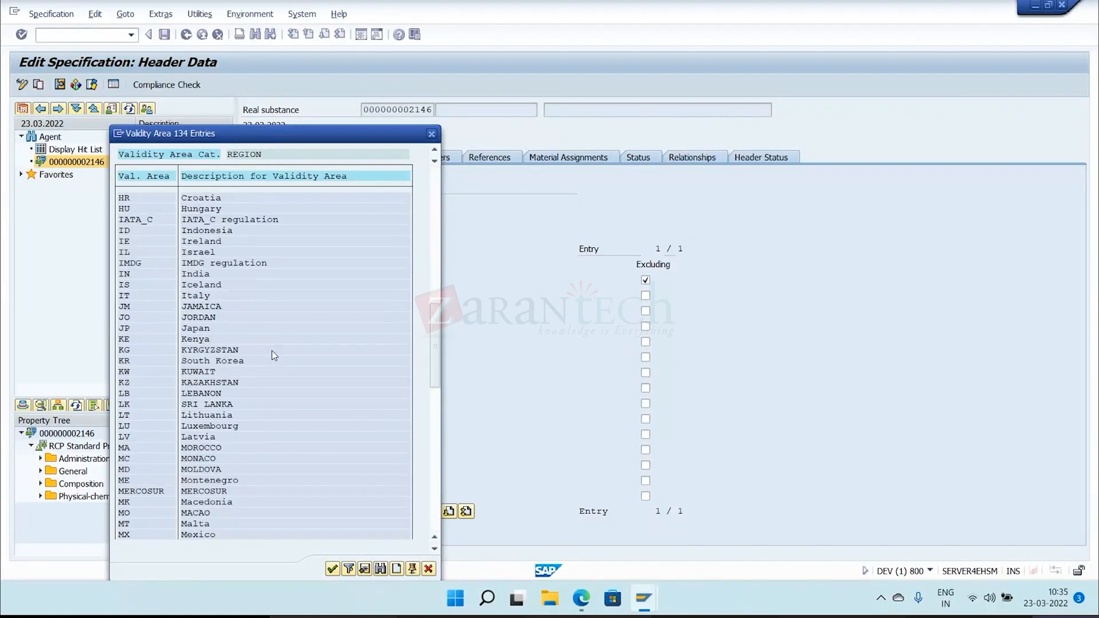
scroll(273, 352, down, 4)
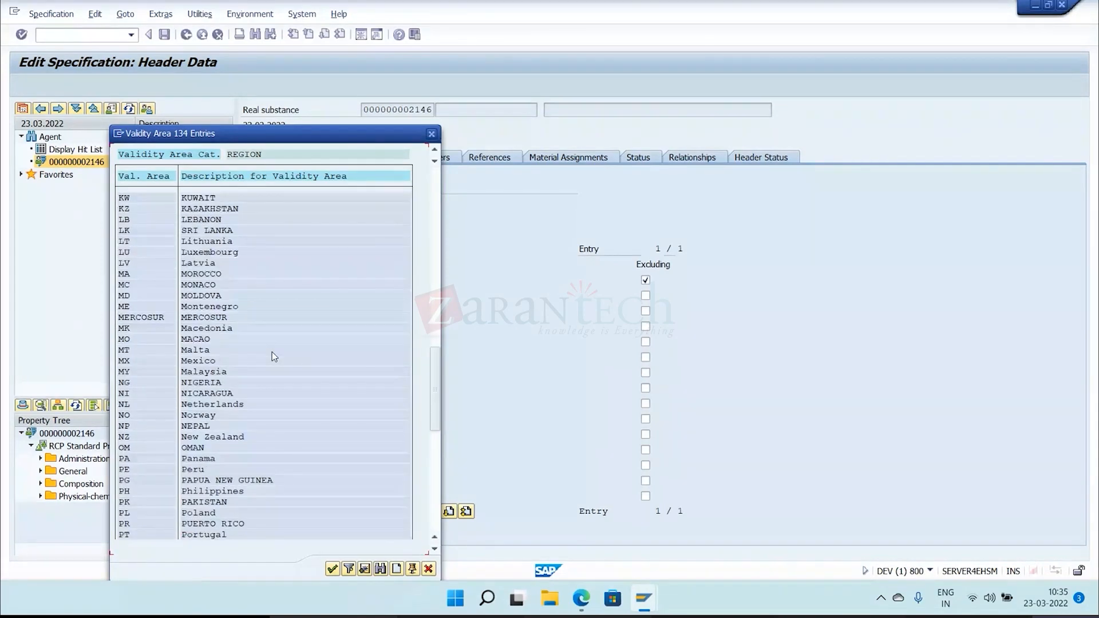
scroll(273, 352, down, 4)
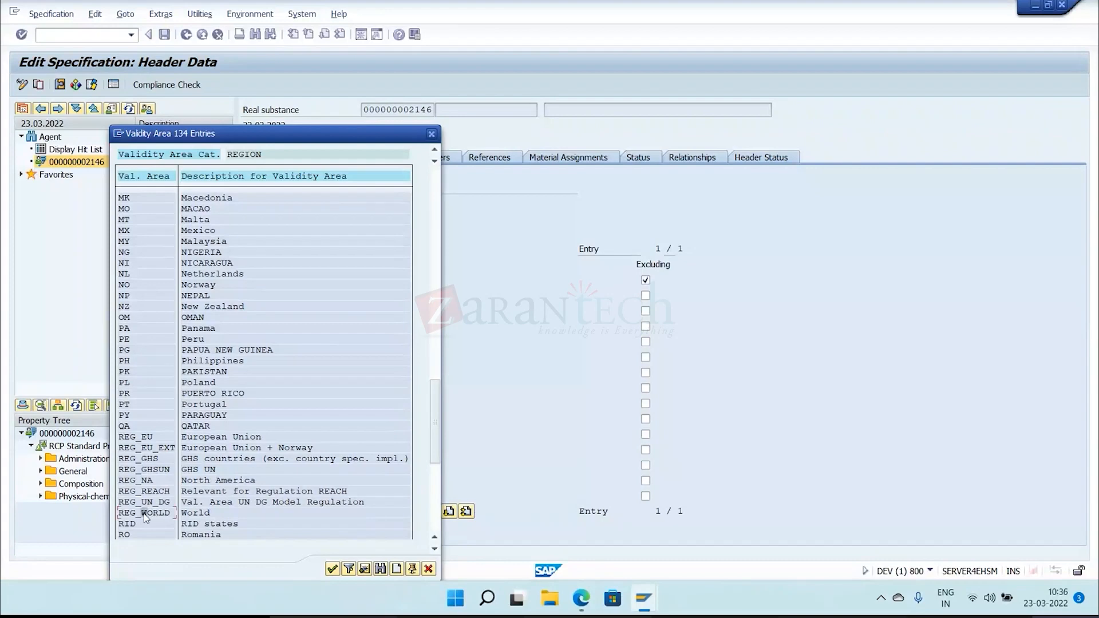
double_click(143, 514)
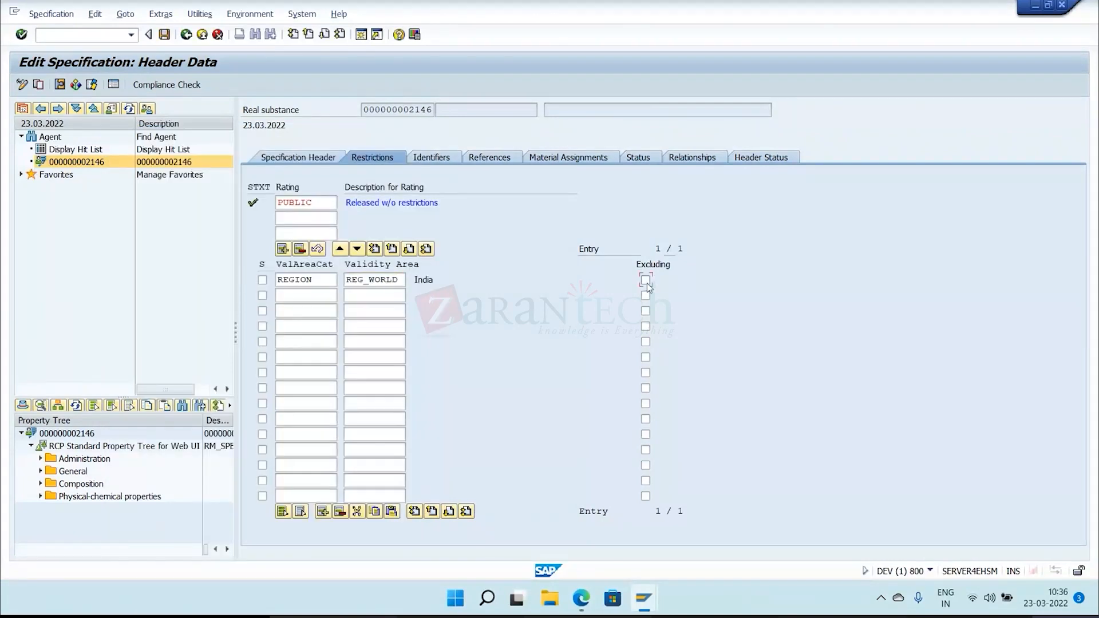
click(160, 38)
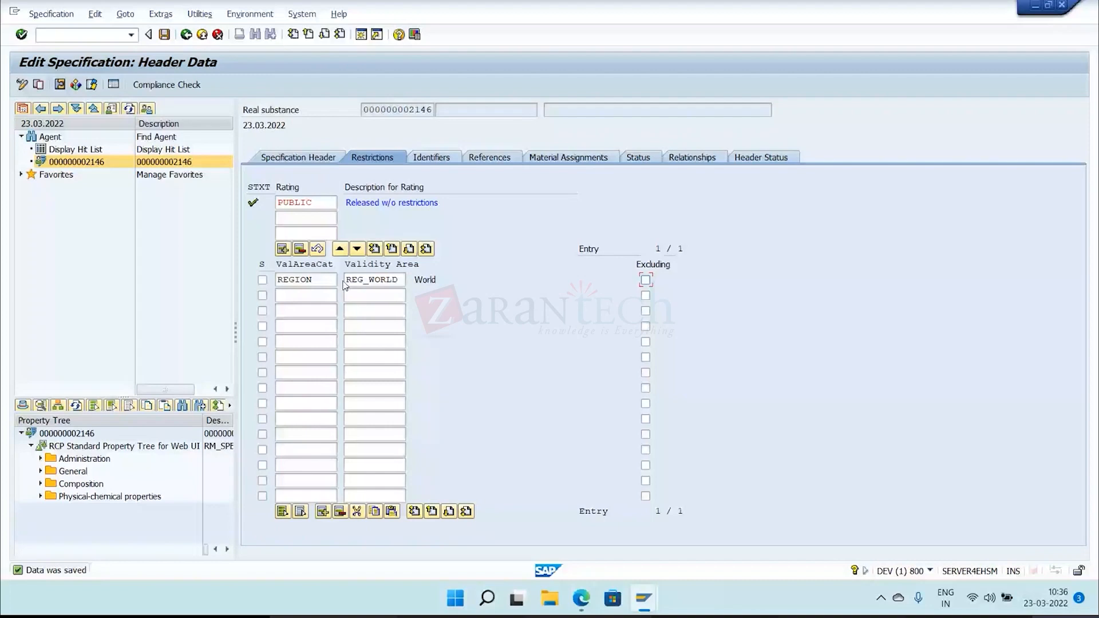
drag(346, 280, 404, 281)
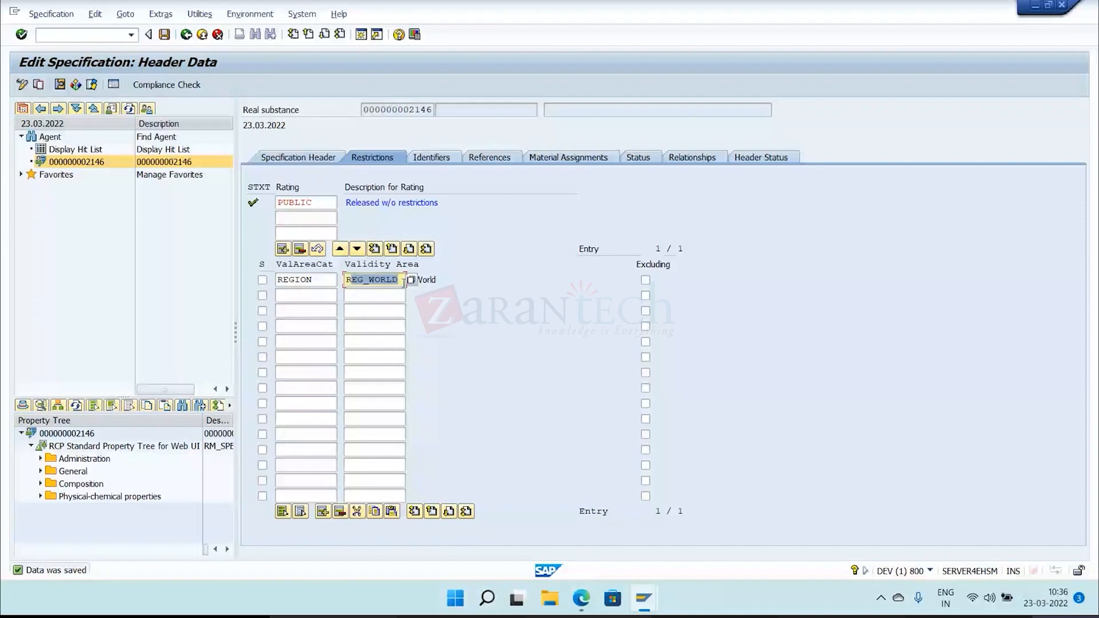
click(403, 280)
Switch the property tree to STANDARD (Standard Properties) and enlarge its display area to show all property folders.
click(58, 406)
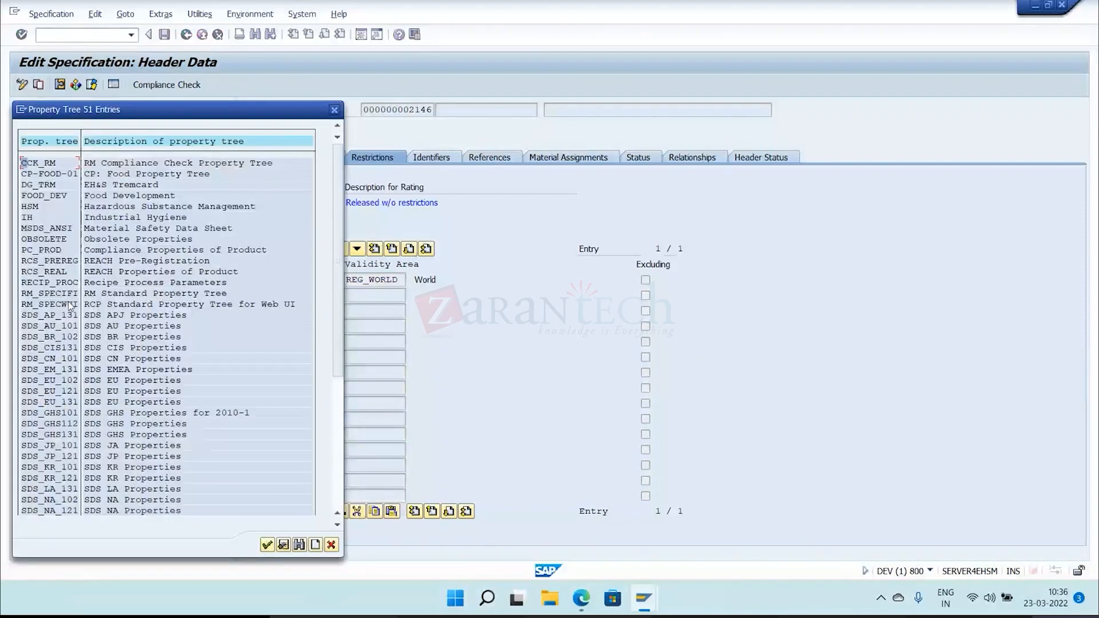
scroll(96, 376, down, 2)
scroll(64, 487, down, 1)
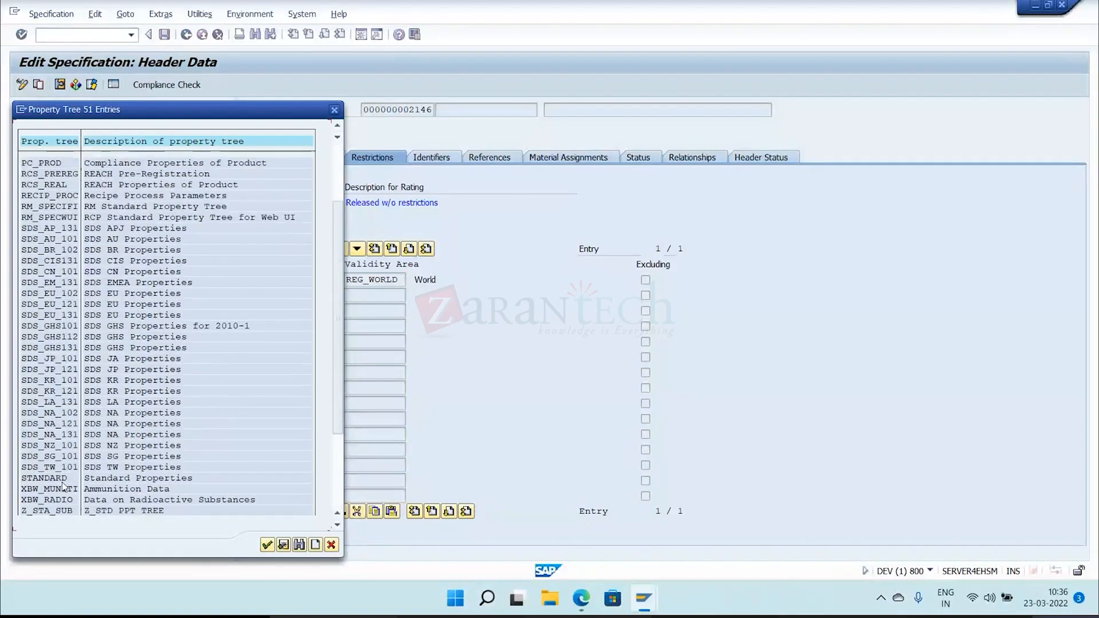
double_click(63, 480)
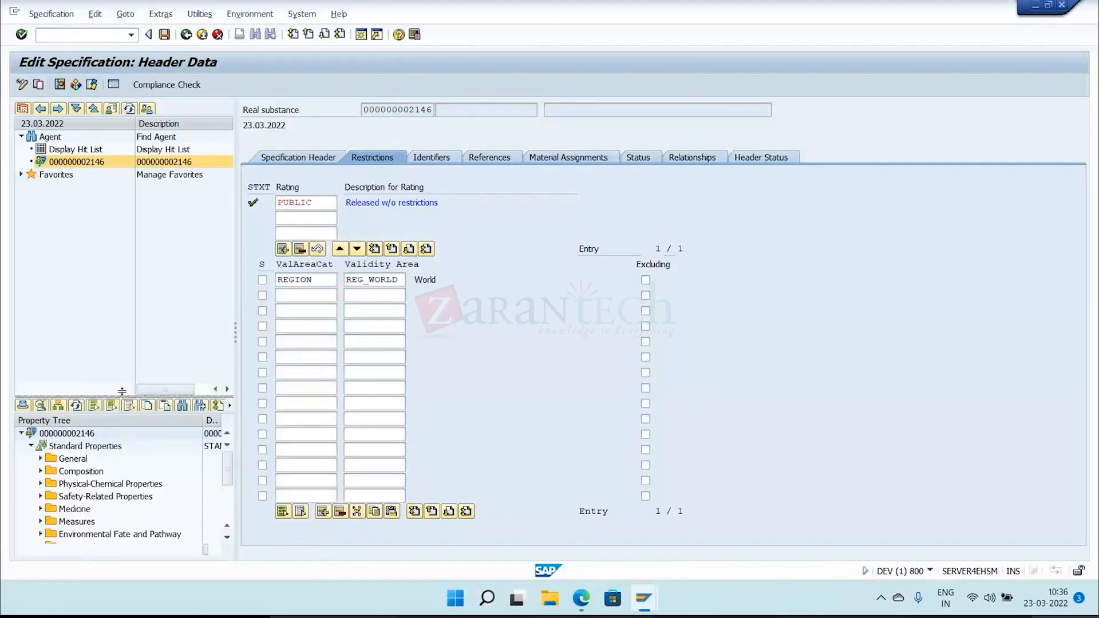
drag(122, 391, 122, 202)
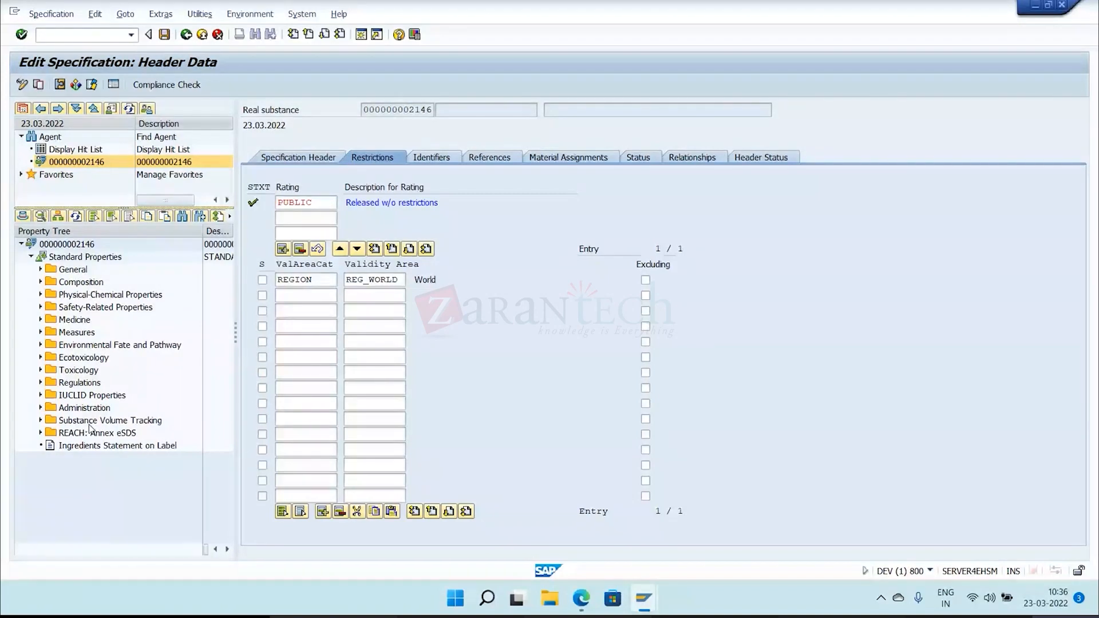
Expand Physical-Chemical Properties in the standard property tree and open the Color property.
click(364, 280)
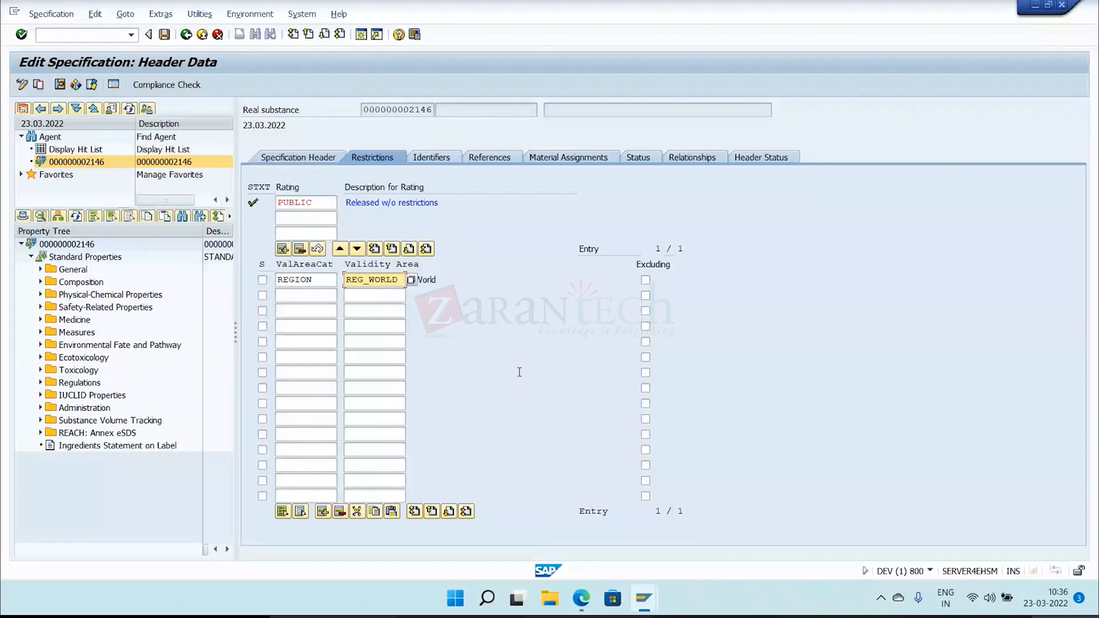
click(511, 278)
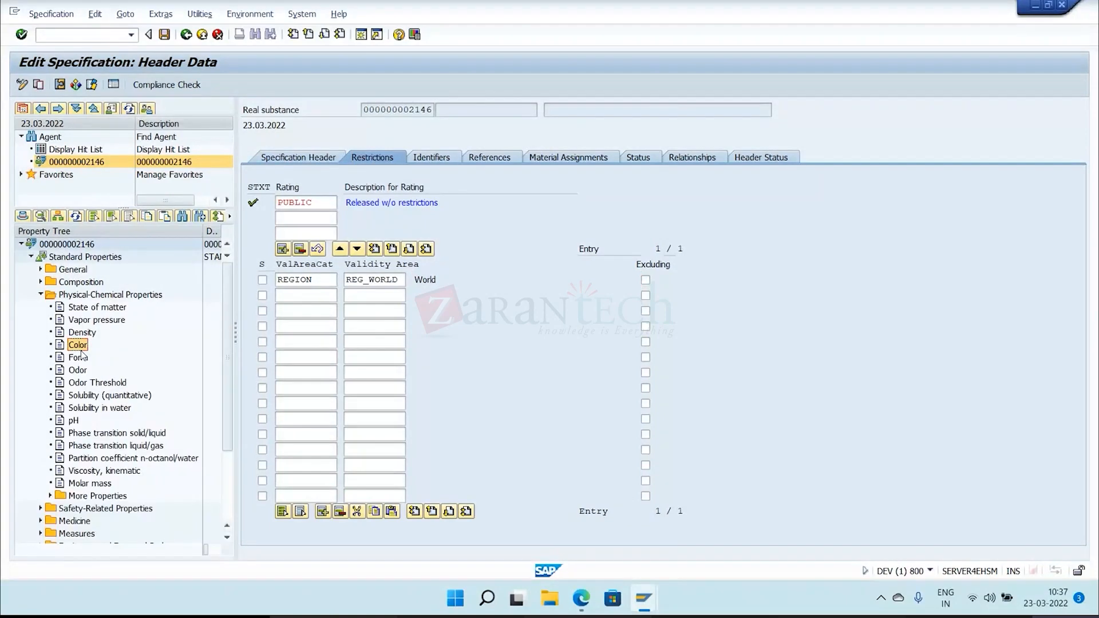
double_click(74, 345)
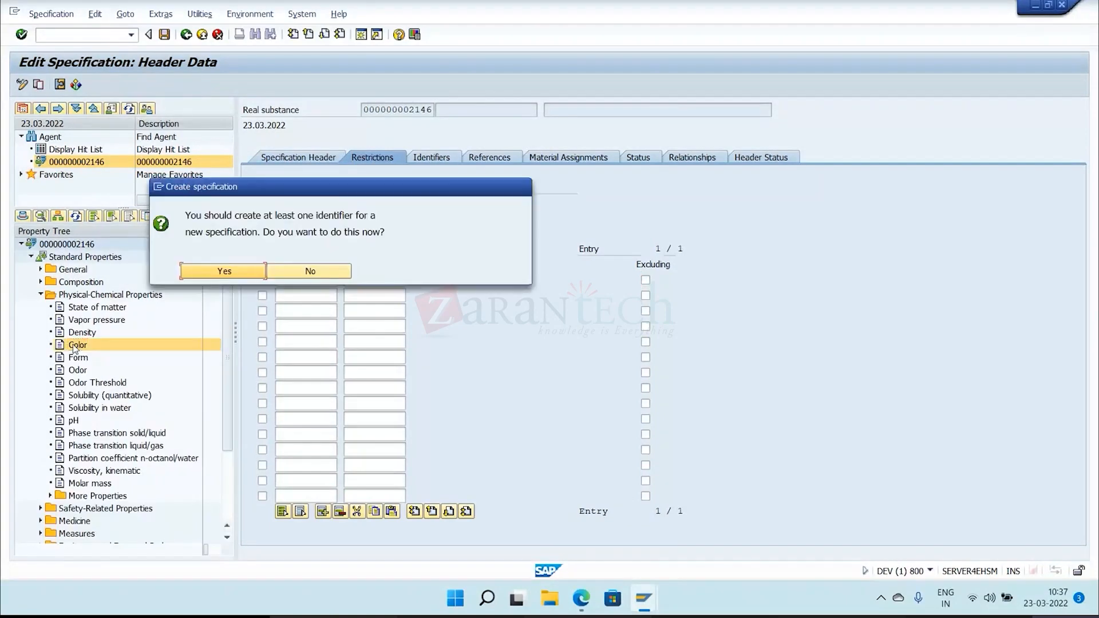
Create the specification's first identifier with category NAM, type PROD and the text TRAINING MATERIAL, and save it.
click(232, 271)
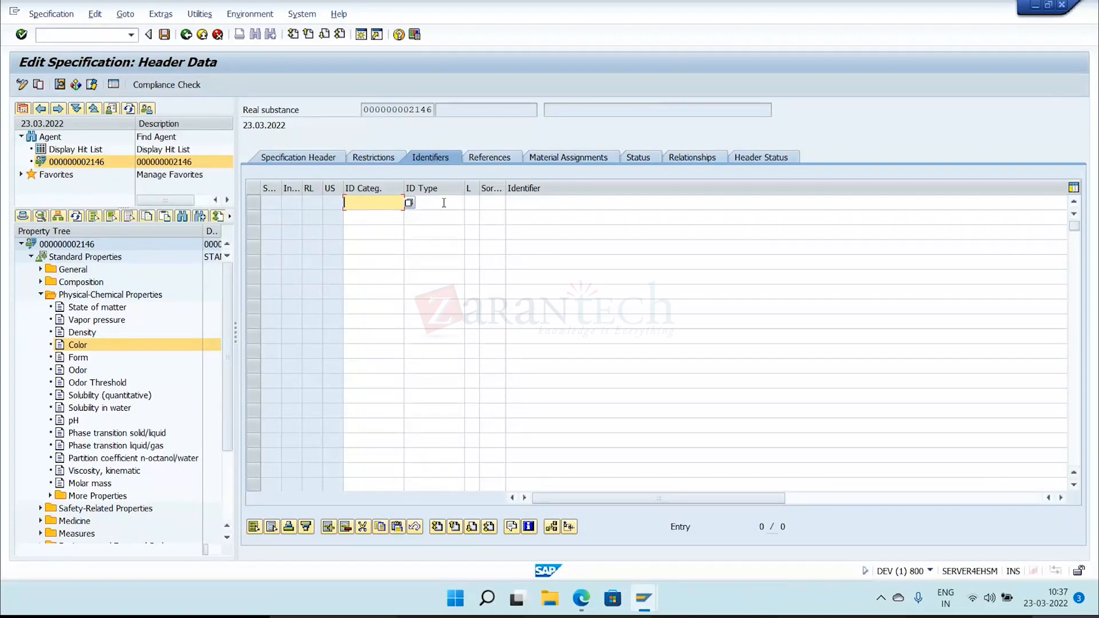
text(NAM)
key(Return)
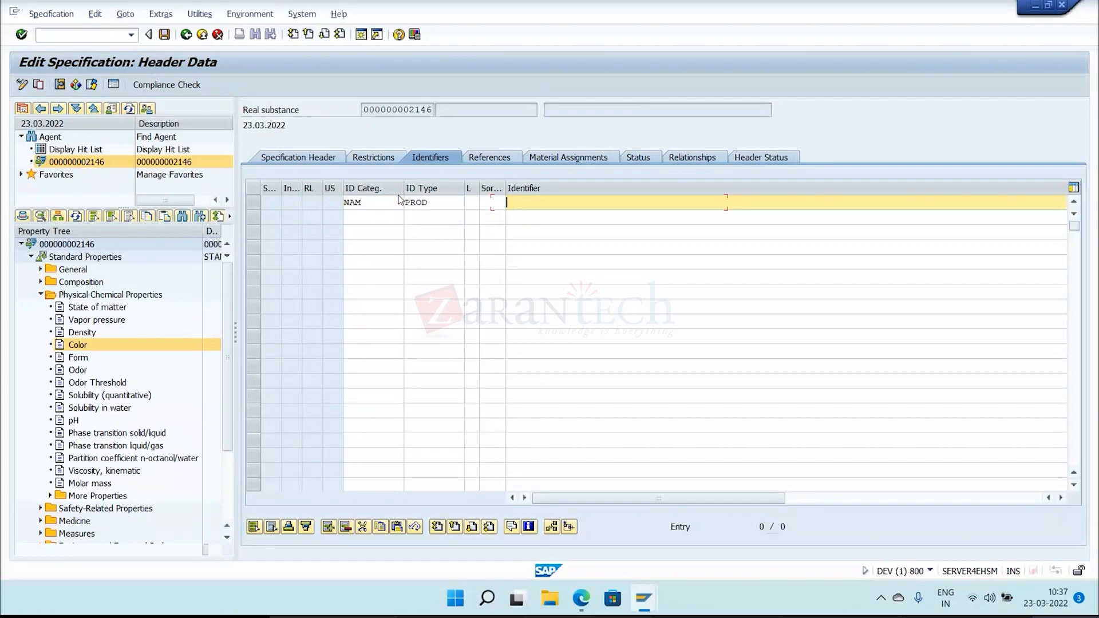
text(TRAINING MATERIAL)
key(ctrl+s)
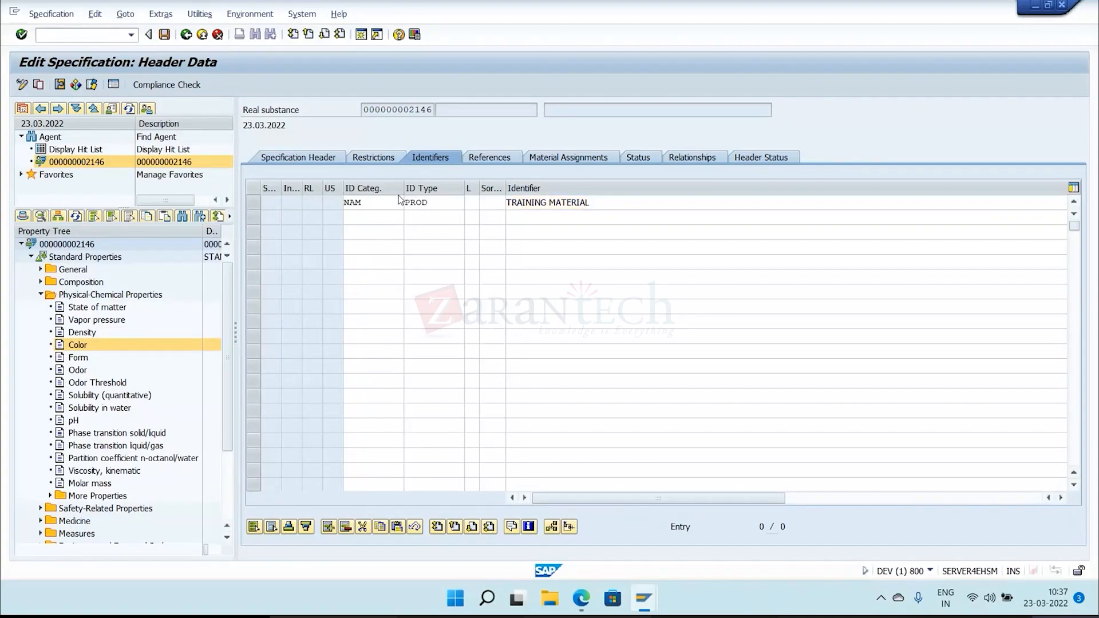
Open the Color property's usage and compare its rating and validity area with the restrictions in the specification header.
double_click(78, 343)
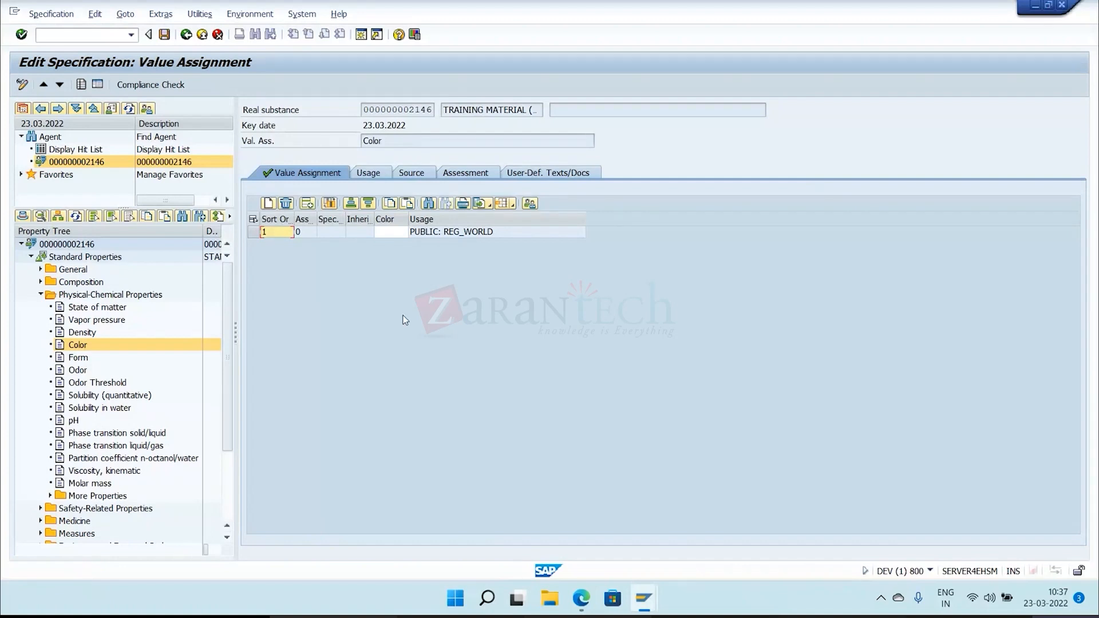
click(370, 174)
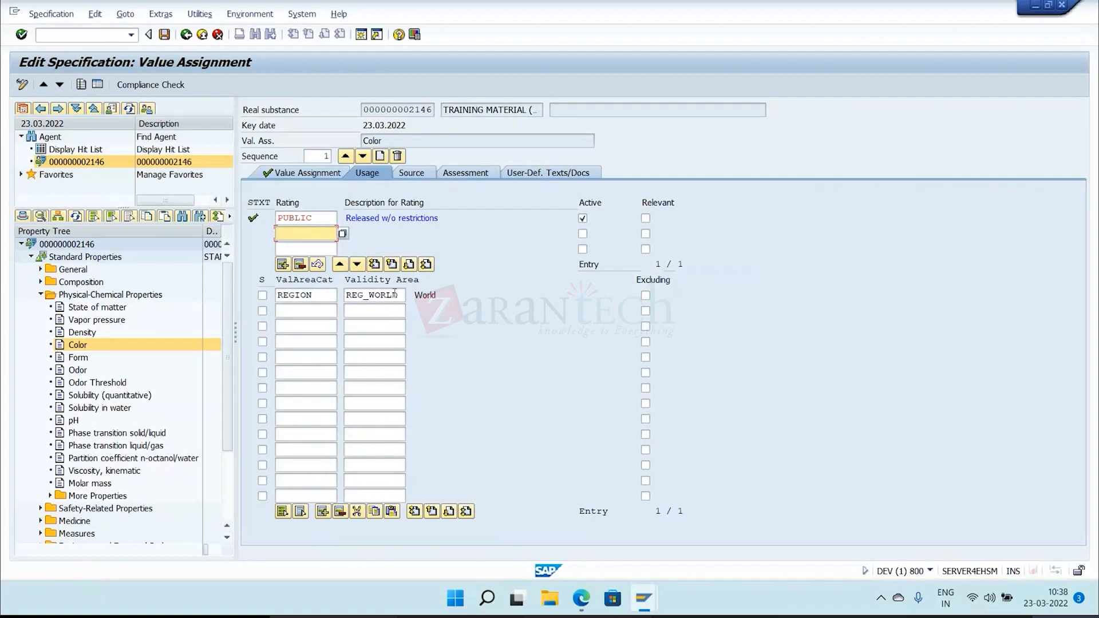
click(402, 294)
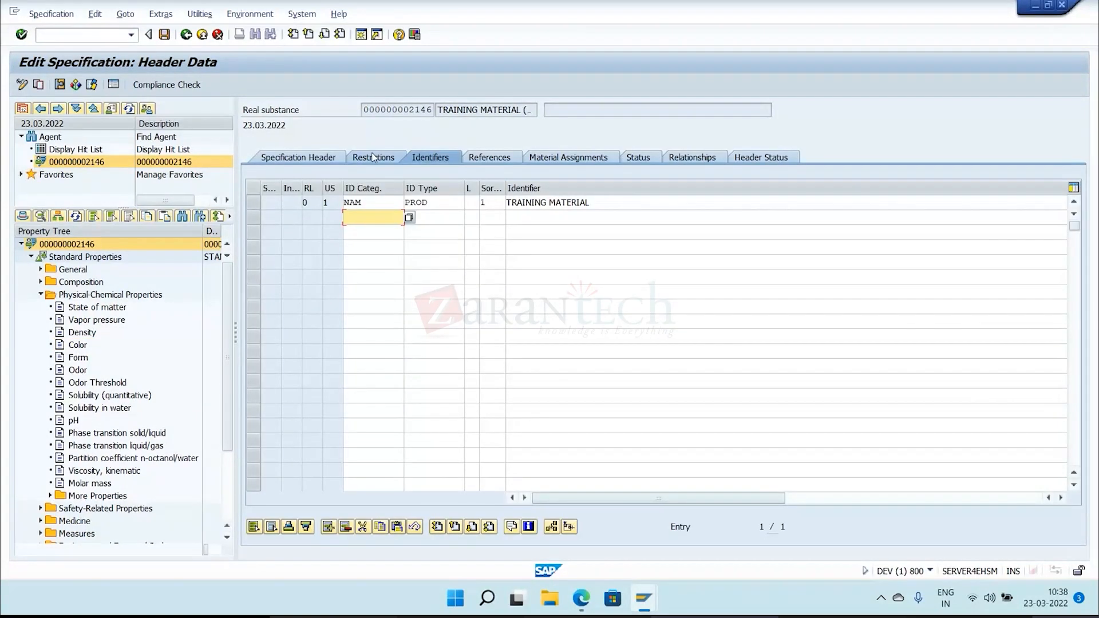
click(372, 157)
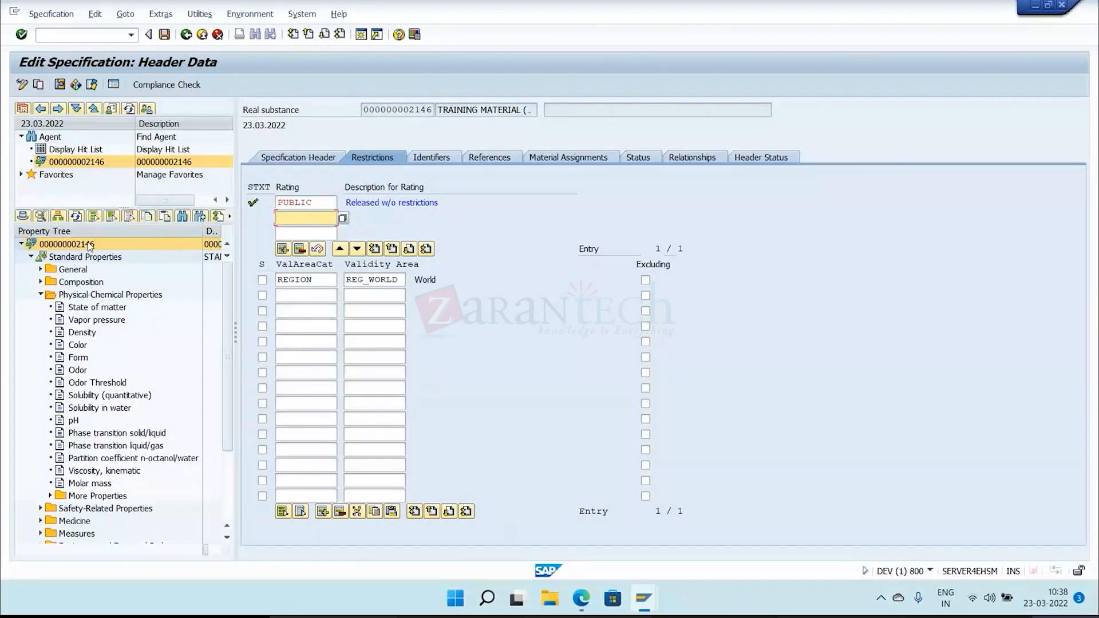
click(70, 346)
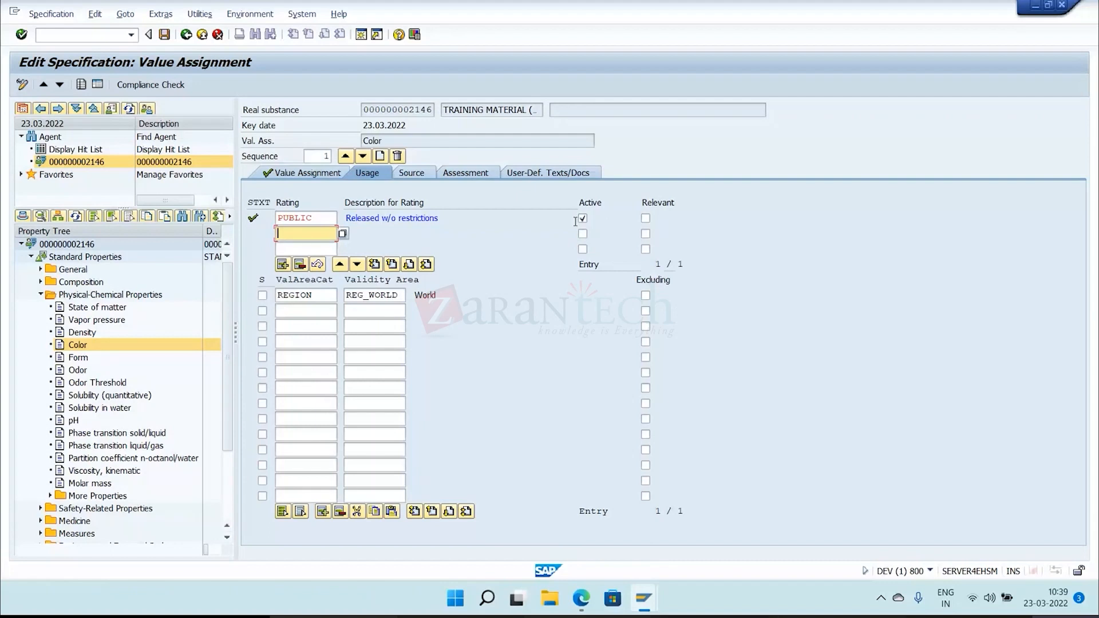
click(399, 295)
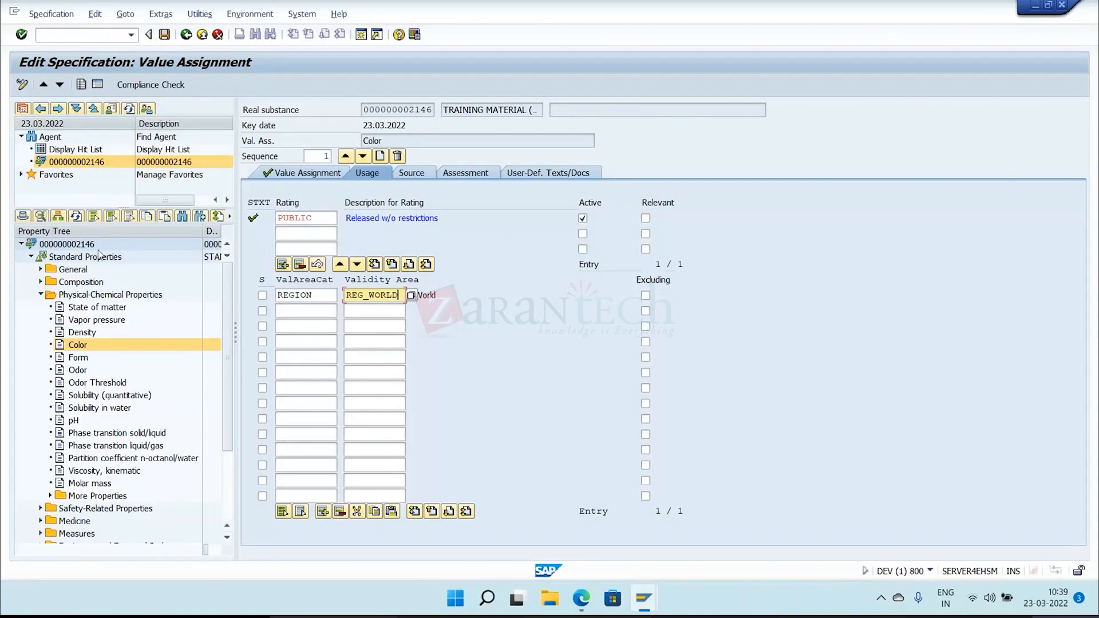
Browse the user exits offered for the specification's secondary data determination, including Classification China, and return to Color's value assignment.
click(67, 244)
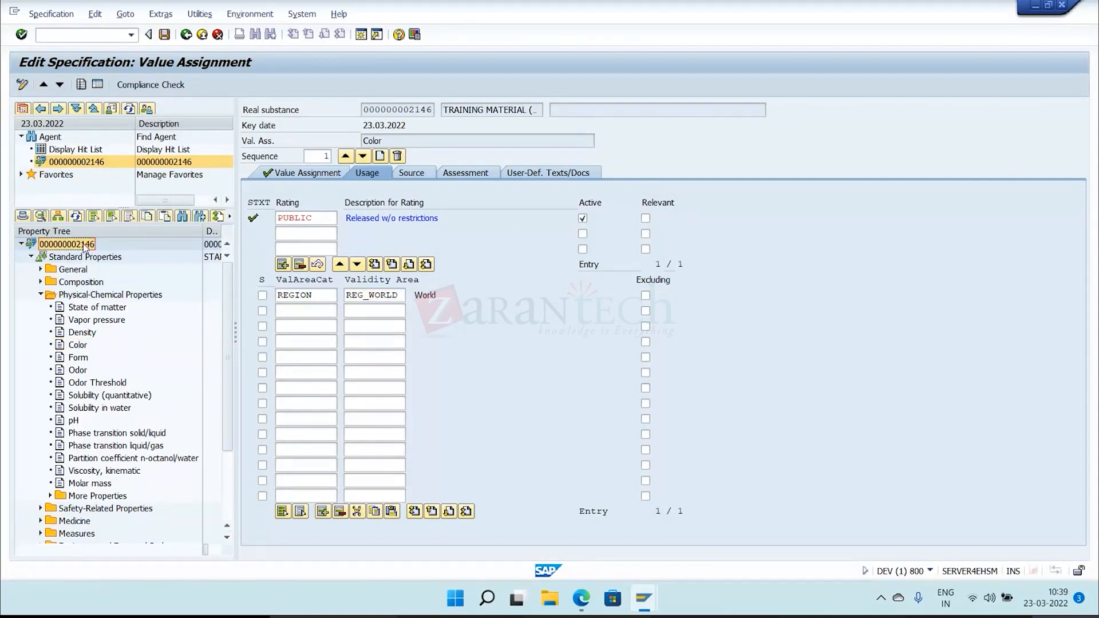
right_click(84, 248)
mouse_move(229, 393)
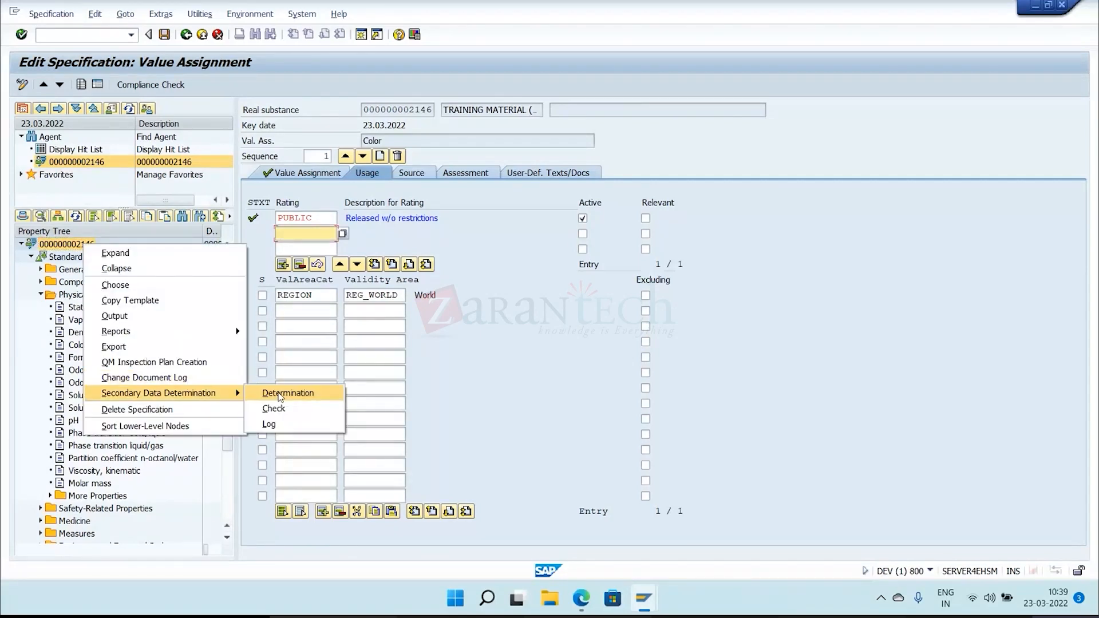
click(280, 395)
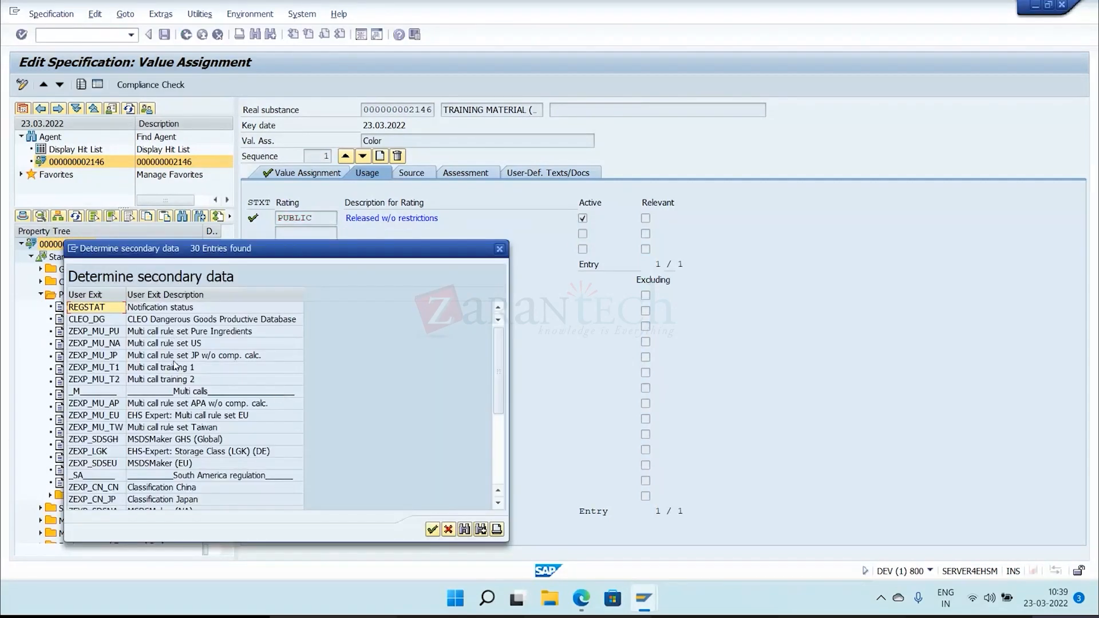
scroll(174, 366, down, 3)
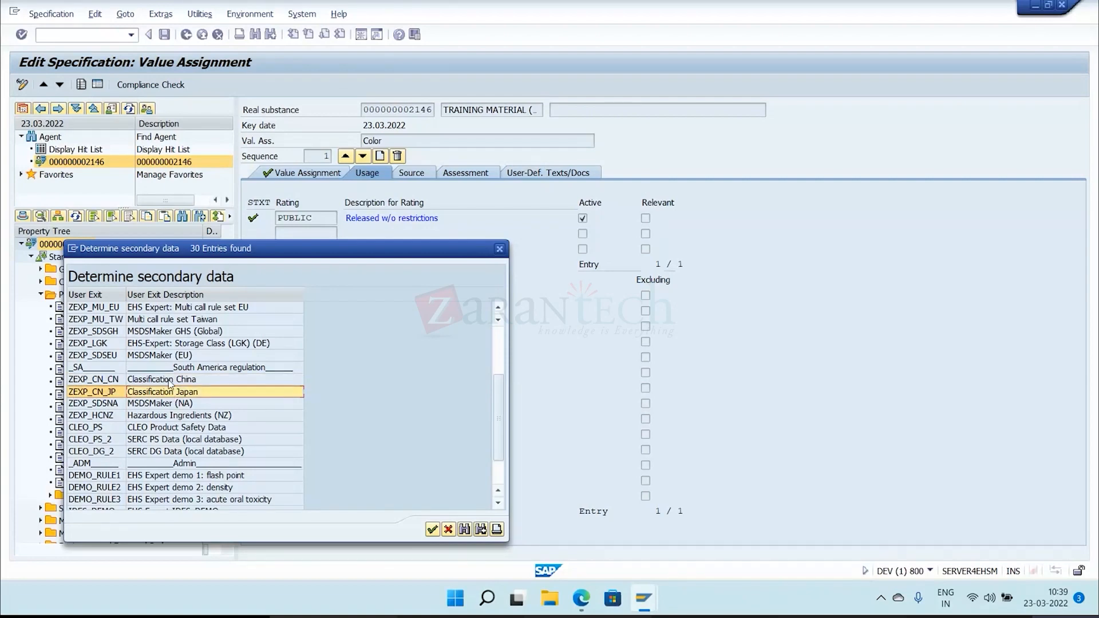
click(169, 380)
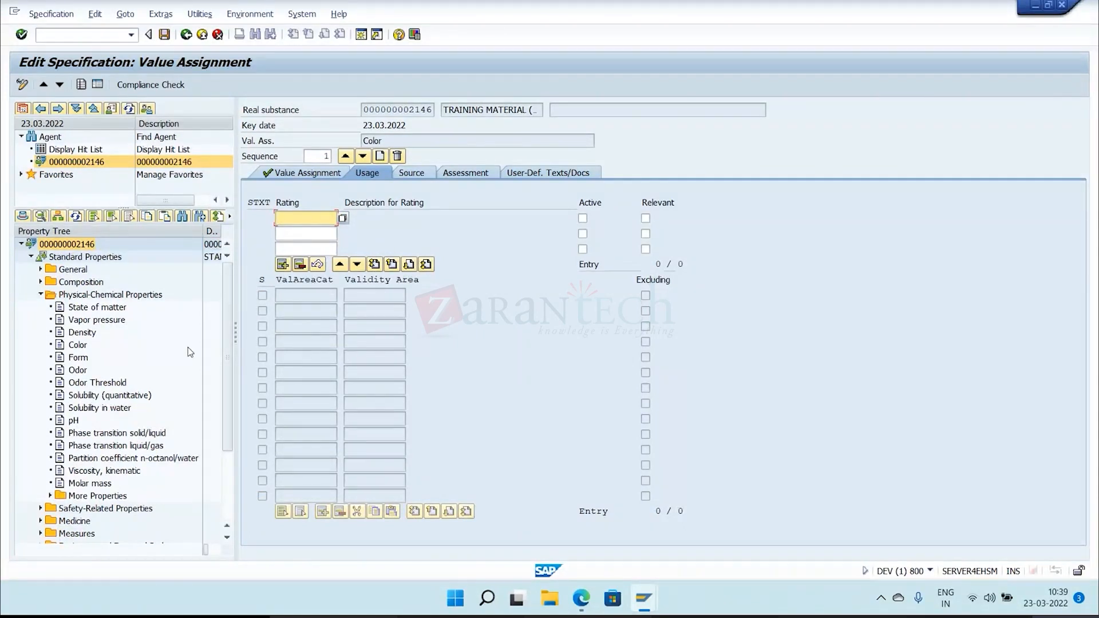
click(297, 175)
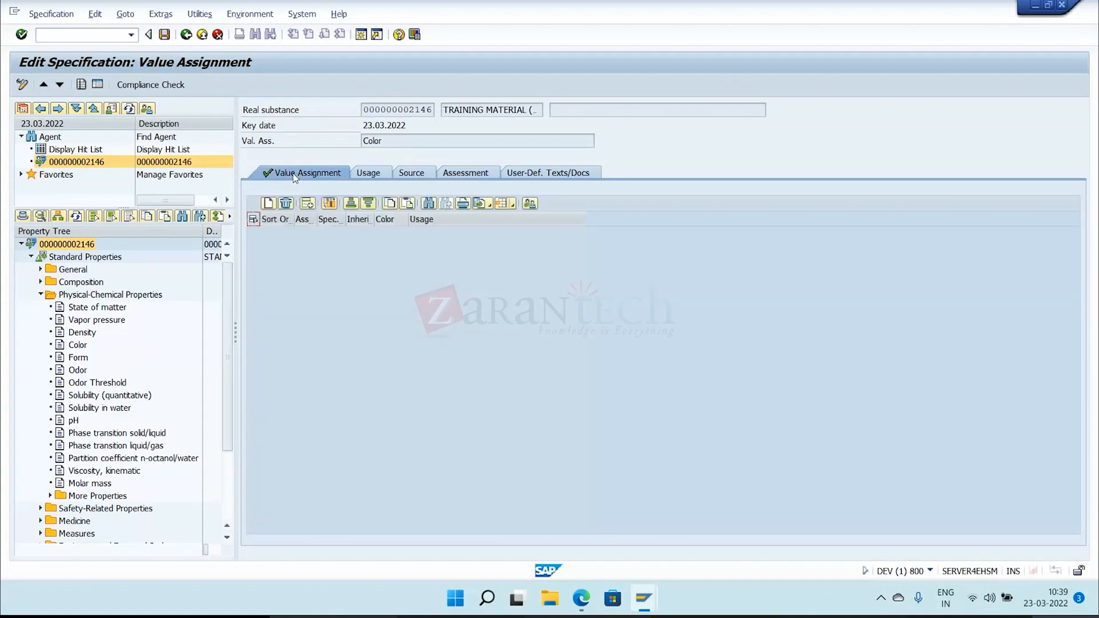
Browse the REGION validity areas available for the specification header's restrictions, including European Union, without changing the entry.
double_click(72, 245)
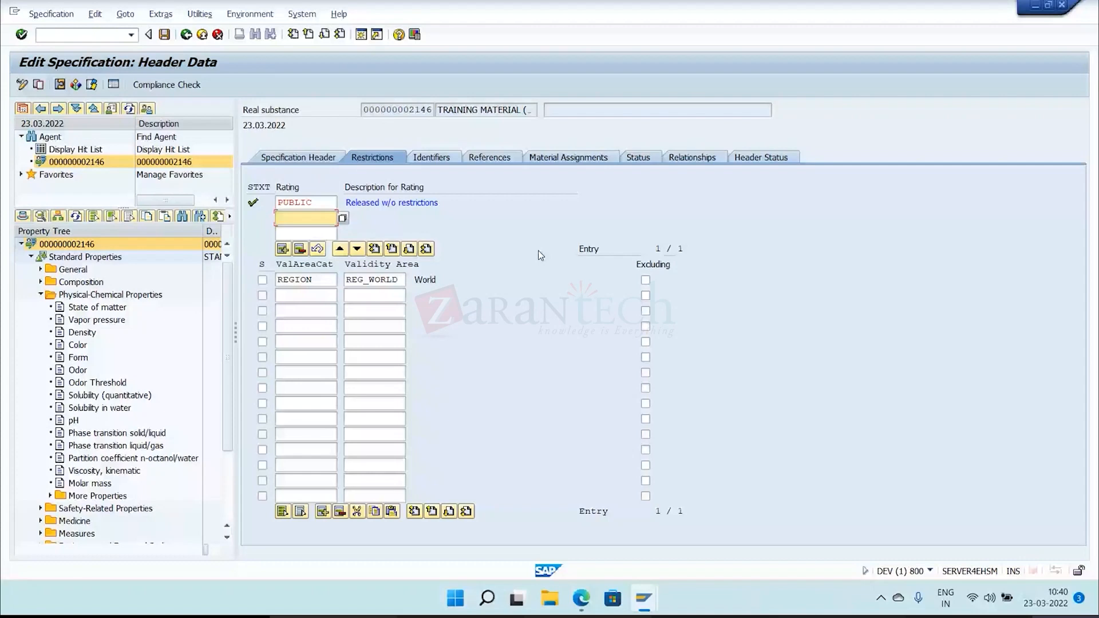
click(389, 280)
click(411, 281)
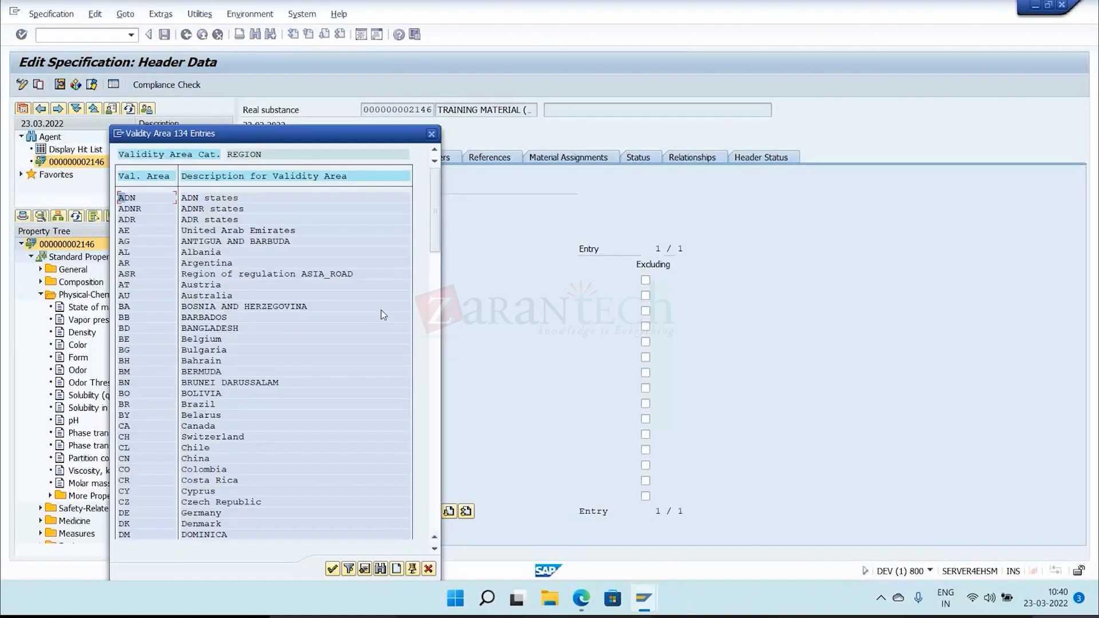
drag(434, 243, 430, 379)
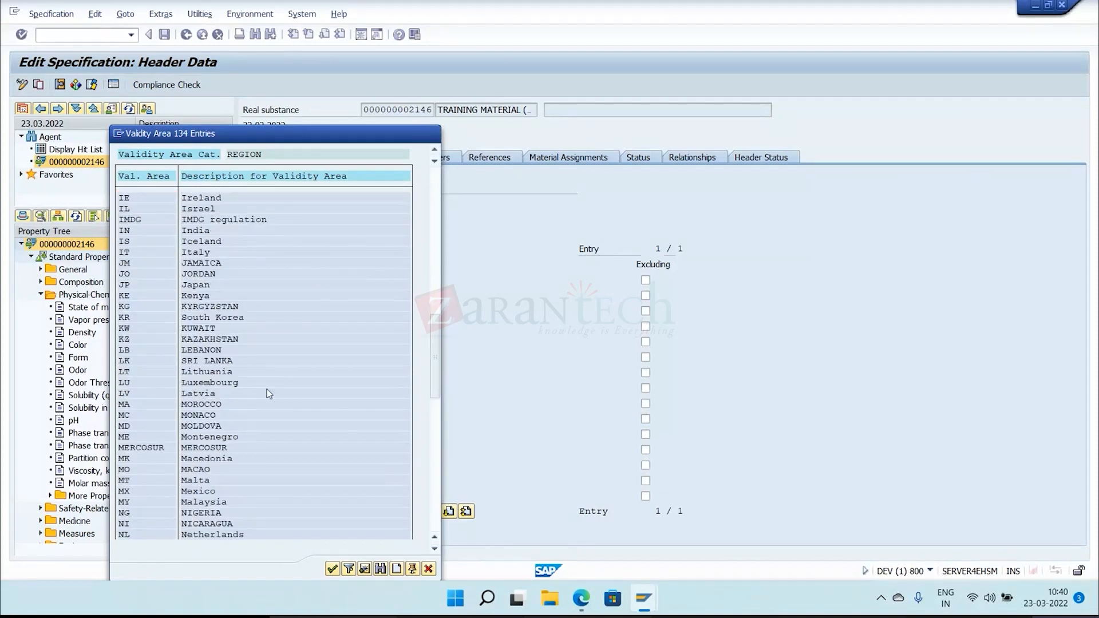
scroll(269, 394, down, 4)
scroll(269, 396, down, 3)
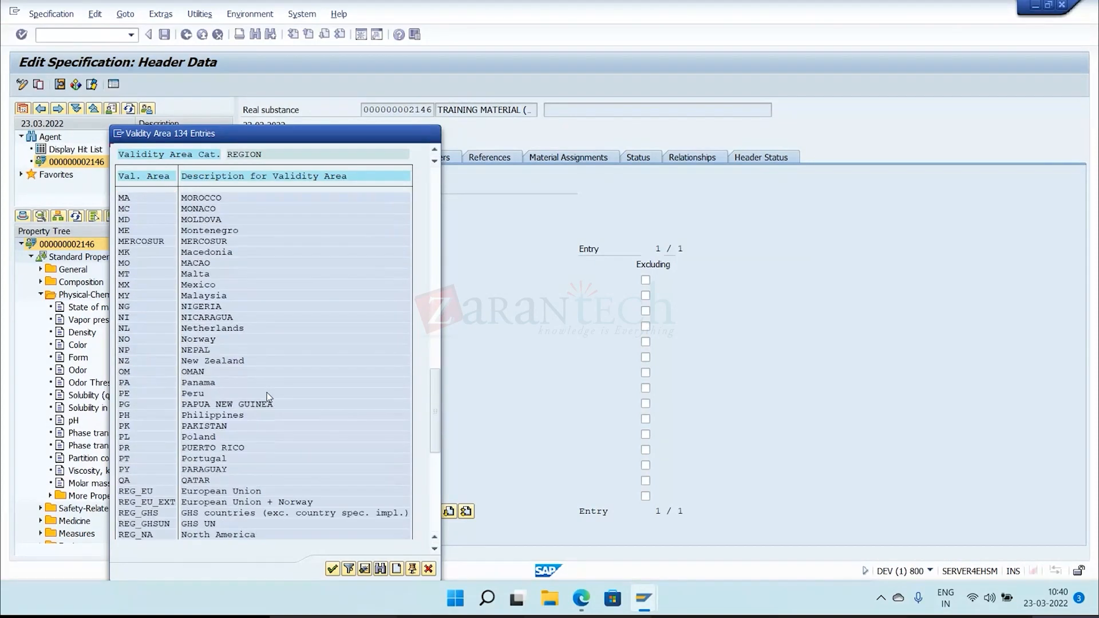
click(241, 460)
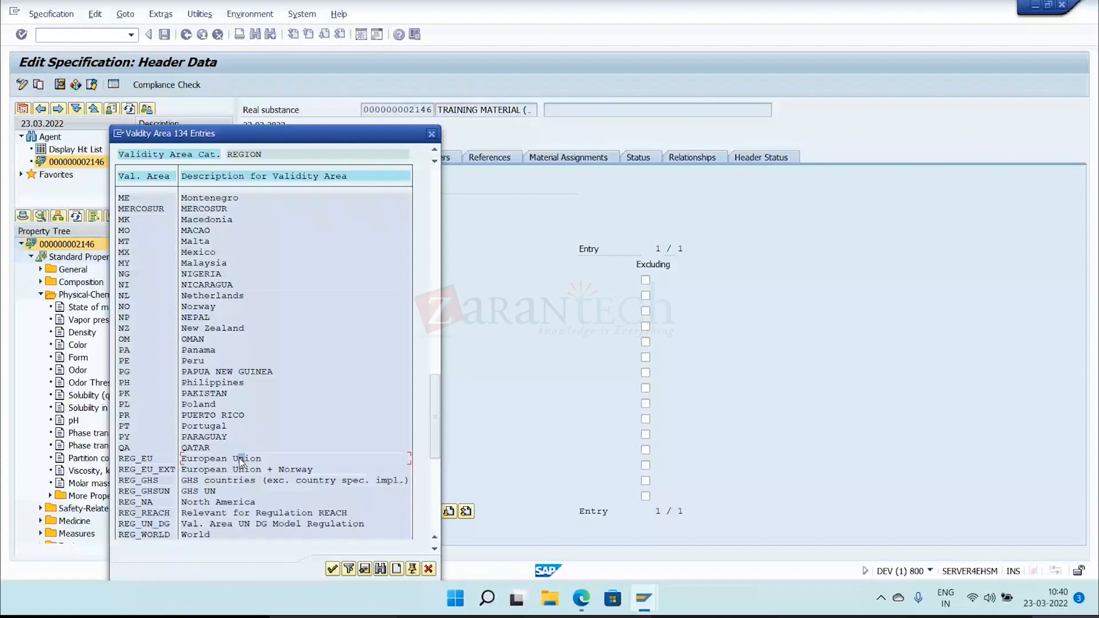
click(432, 134)
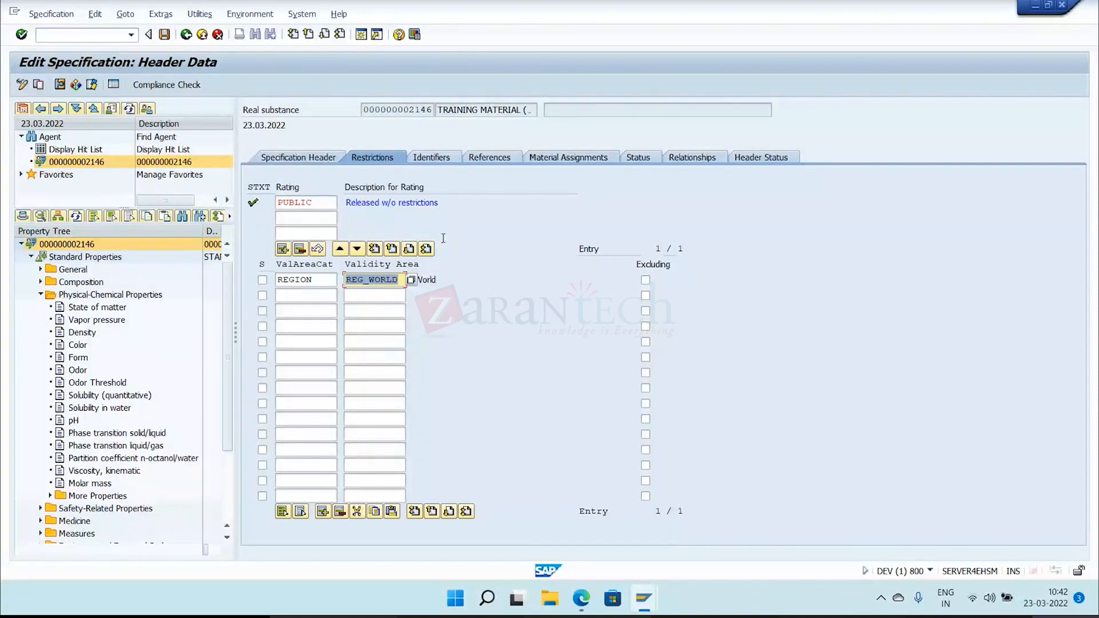
Delete the TRAINING MATERIAL identifier from the specification and save.
click(431, 157)
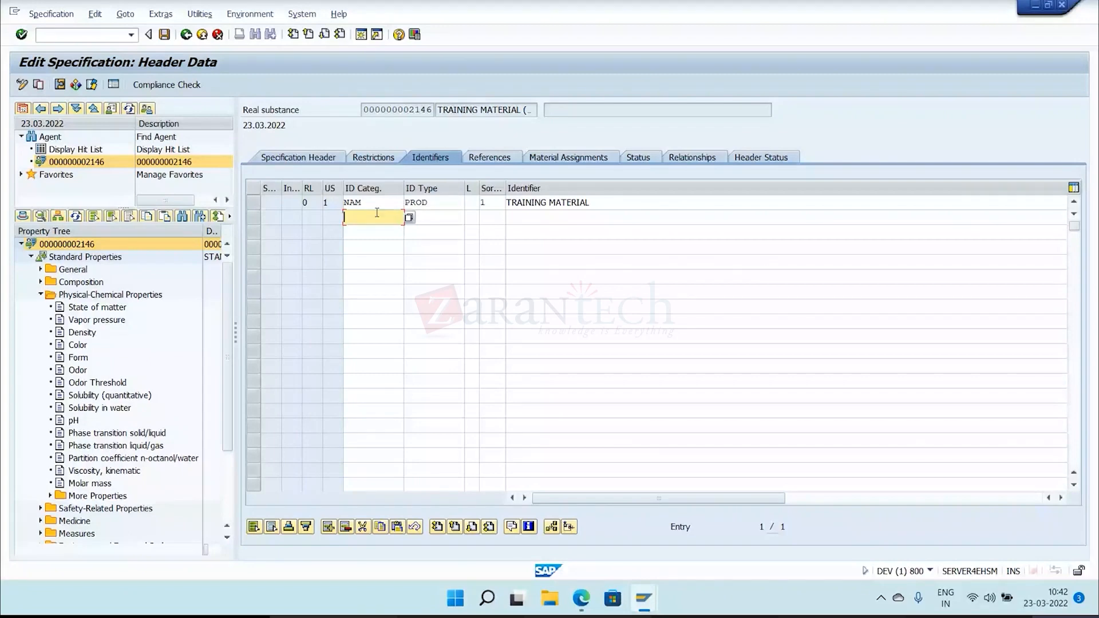
click(254, 203)
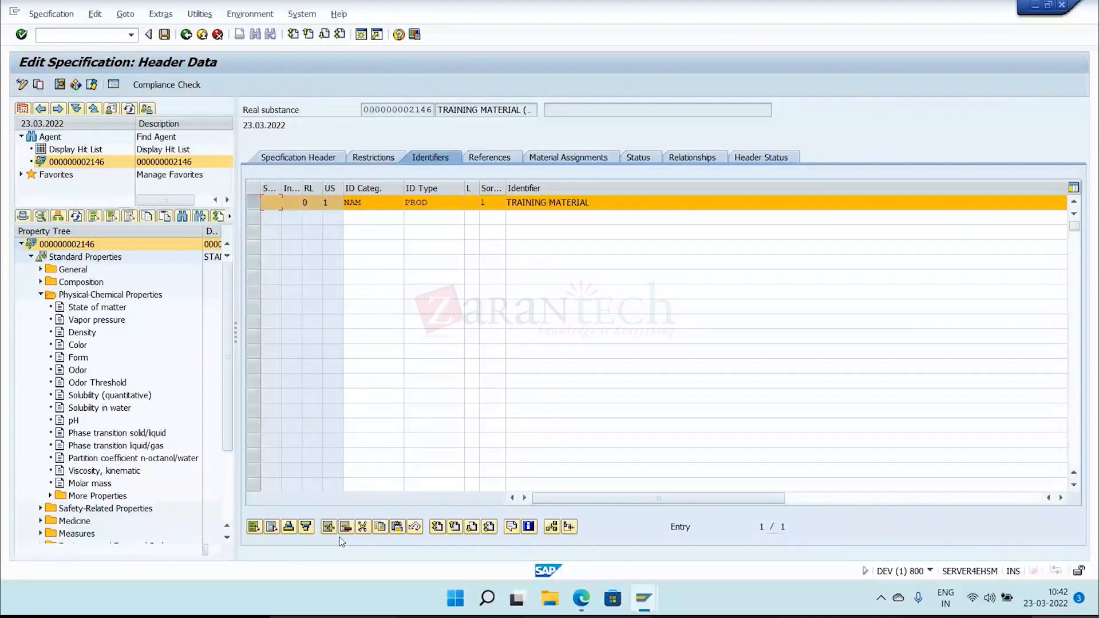
click(345, 527)
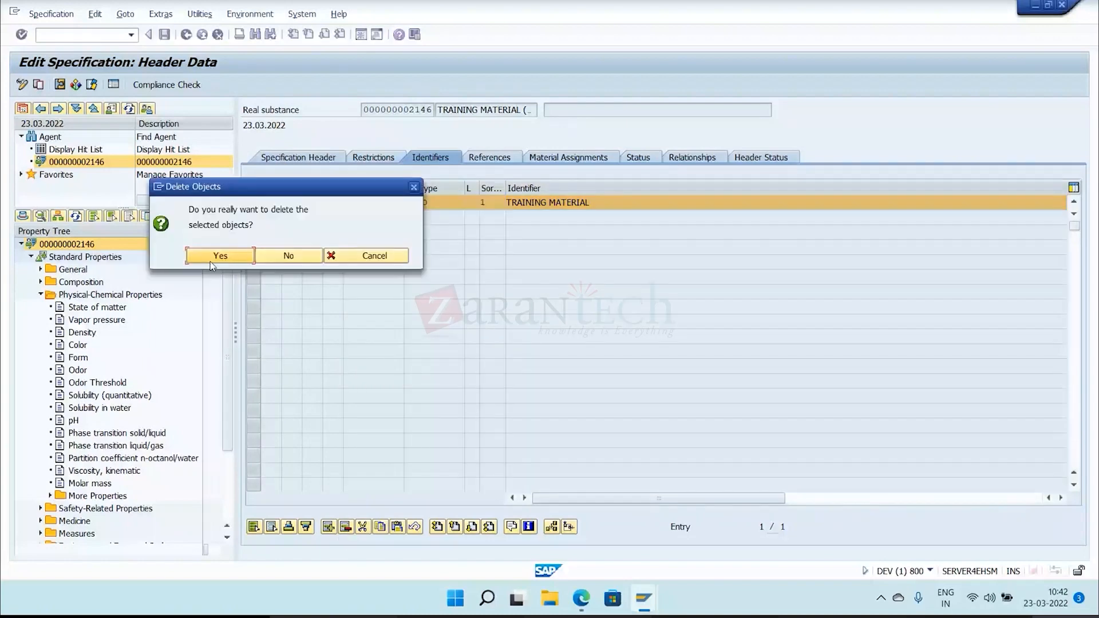
click(220, 256)
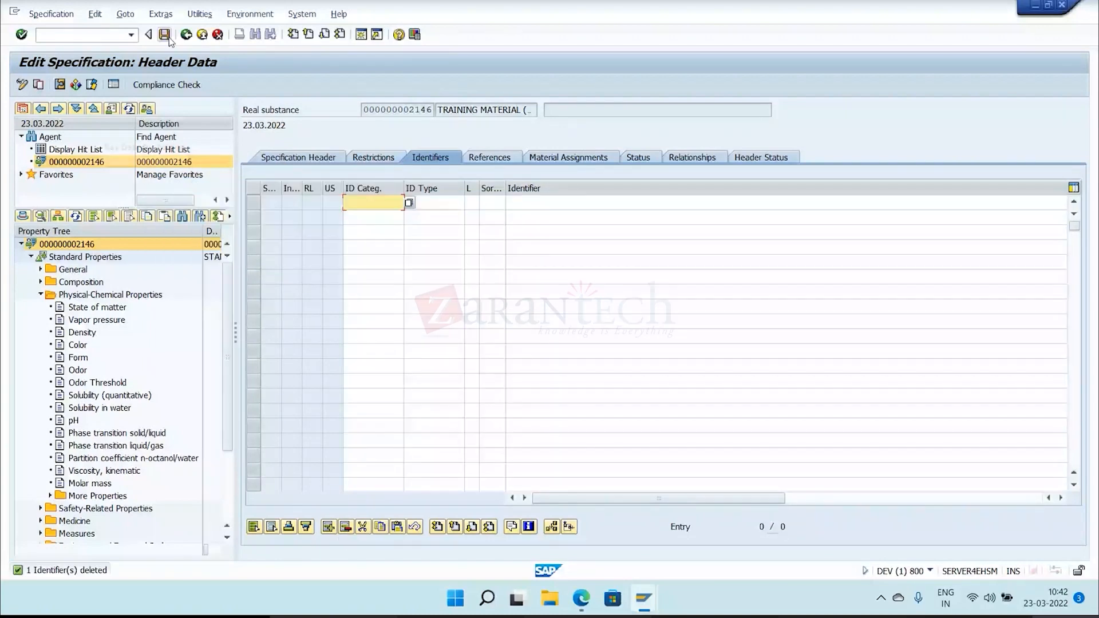
click(164, 35)
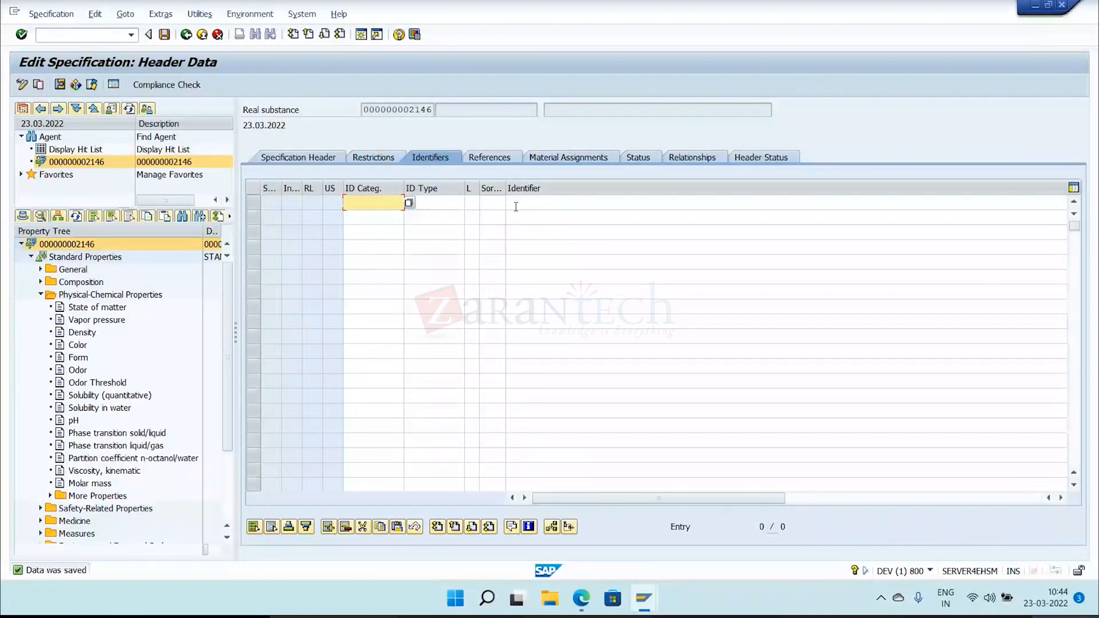
drag(398, 109, 440, 111)
click(440, 110)
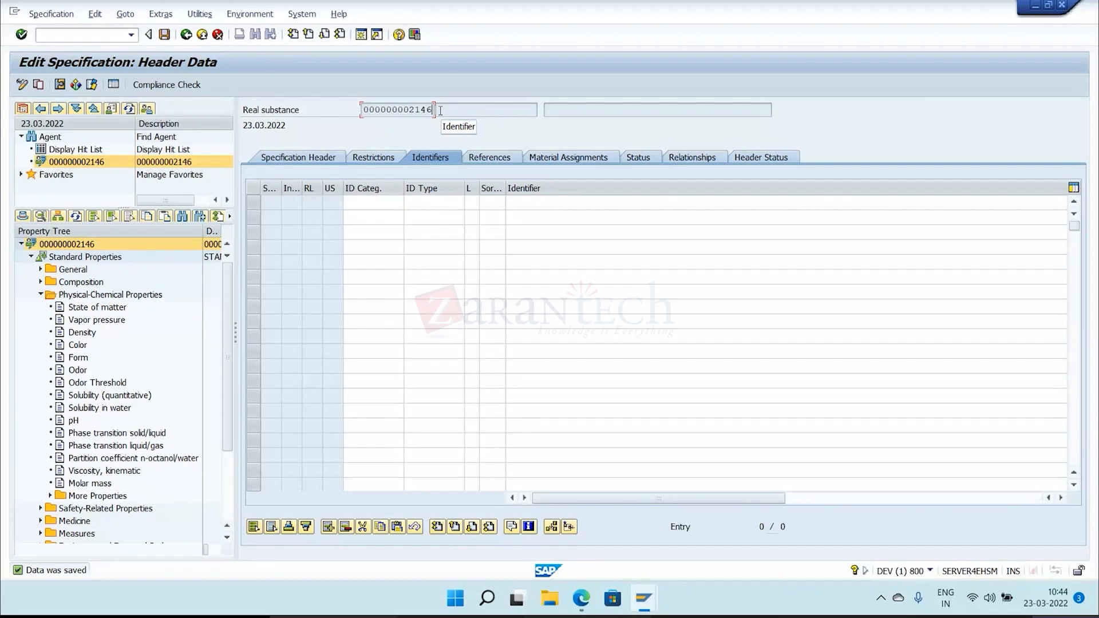
click(359, 202)
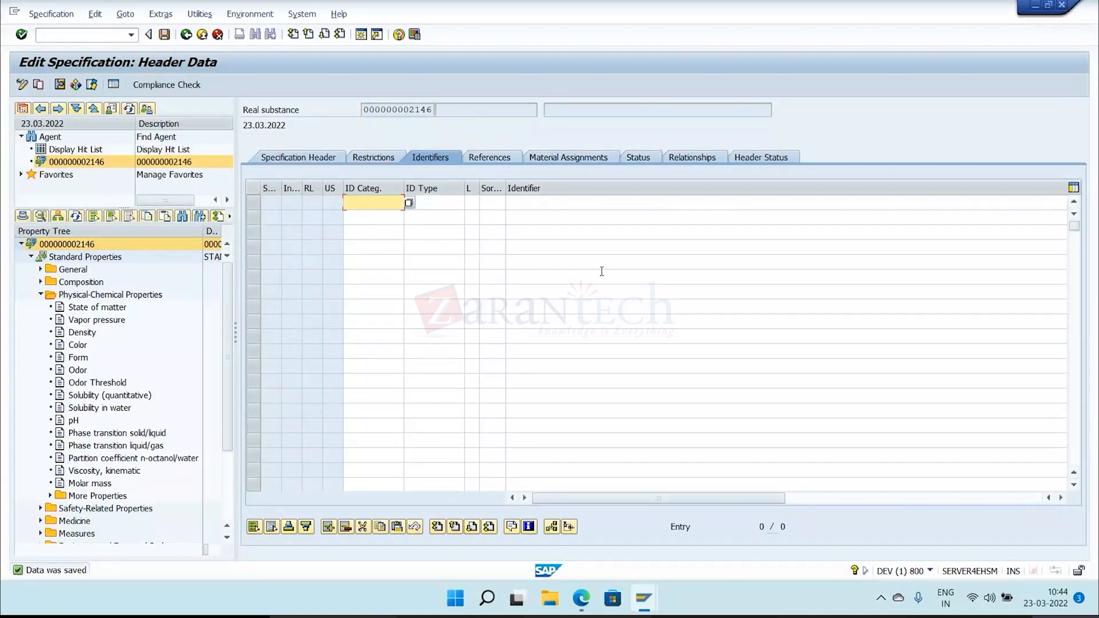
Open a new session, start transaction CG02 for the substance workbench and show the Substance search node in the detailed structure.
click(361, 35)
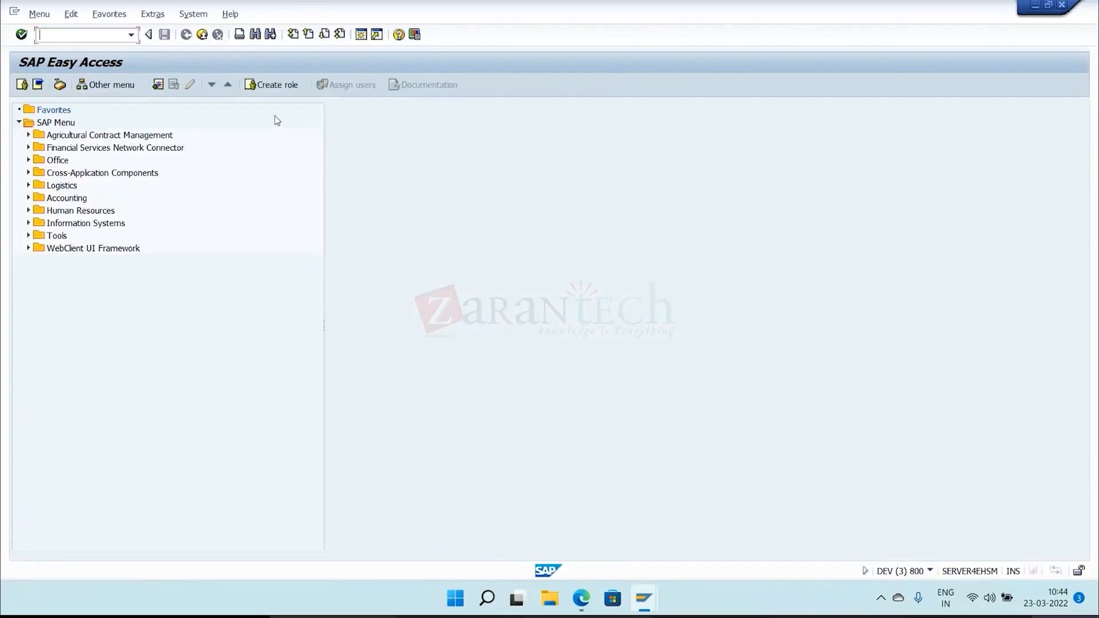
text(CG02)
key(Return)
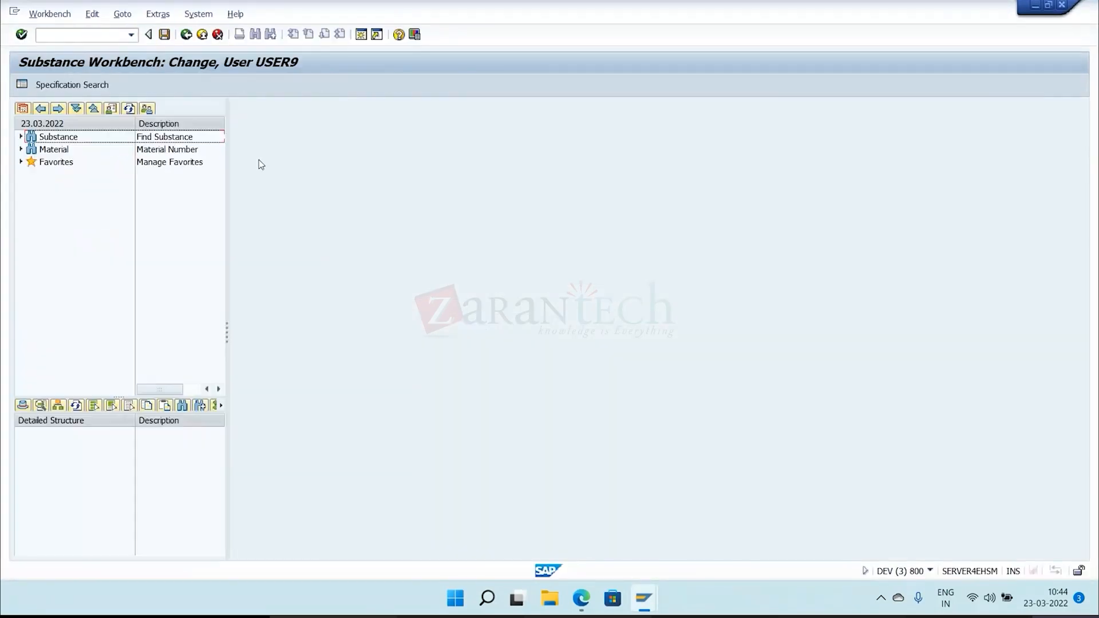
click(21, 136)
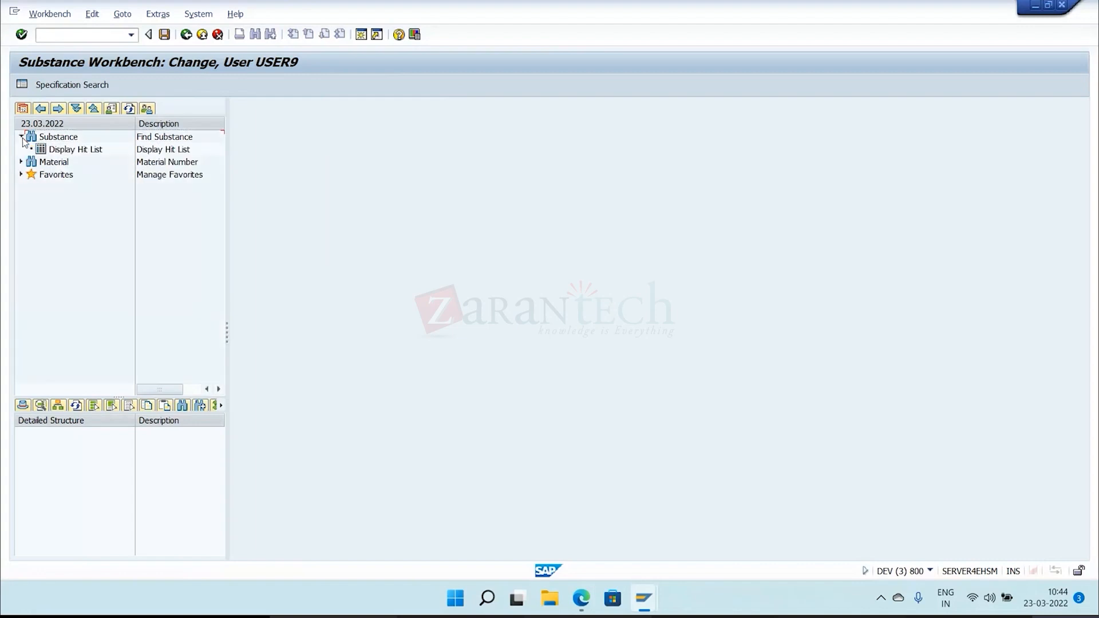
double_click(60, 136)
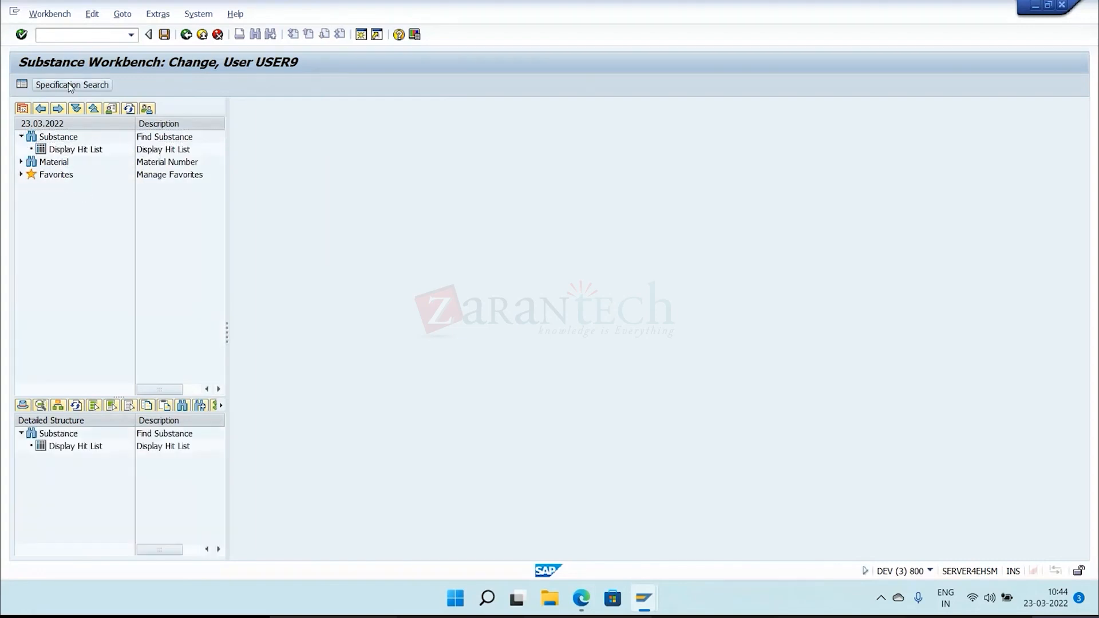
click(60, 86)
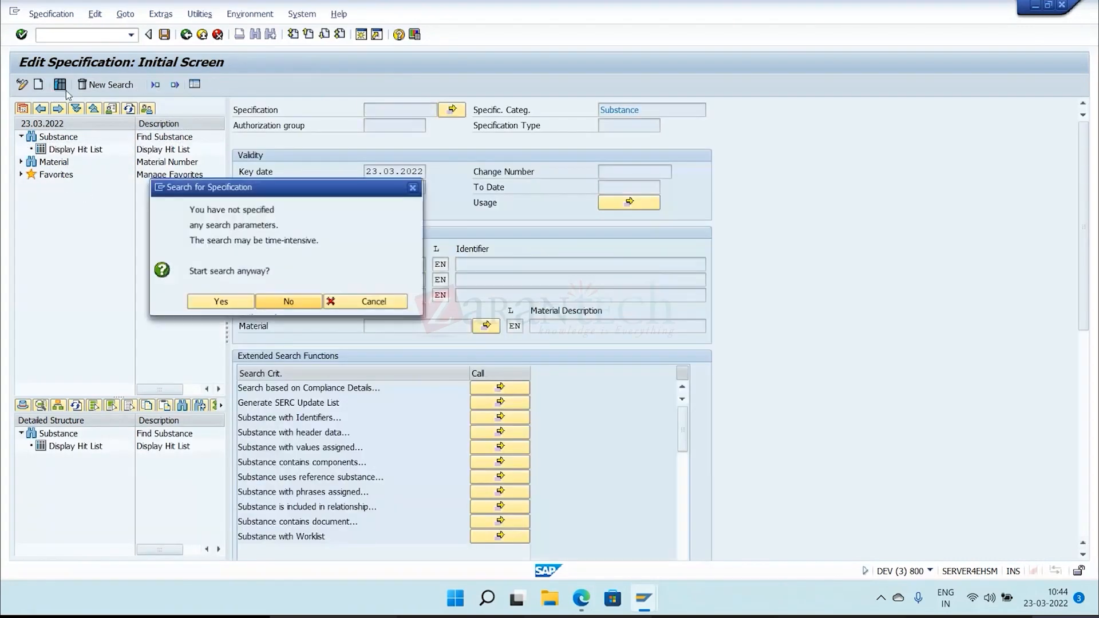
click(234, 304)
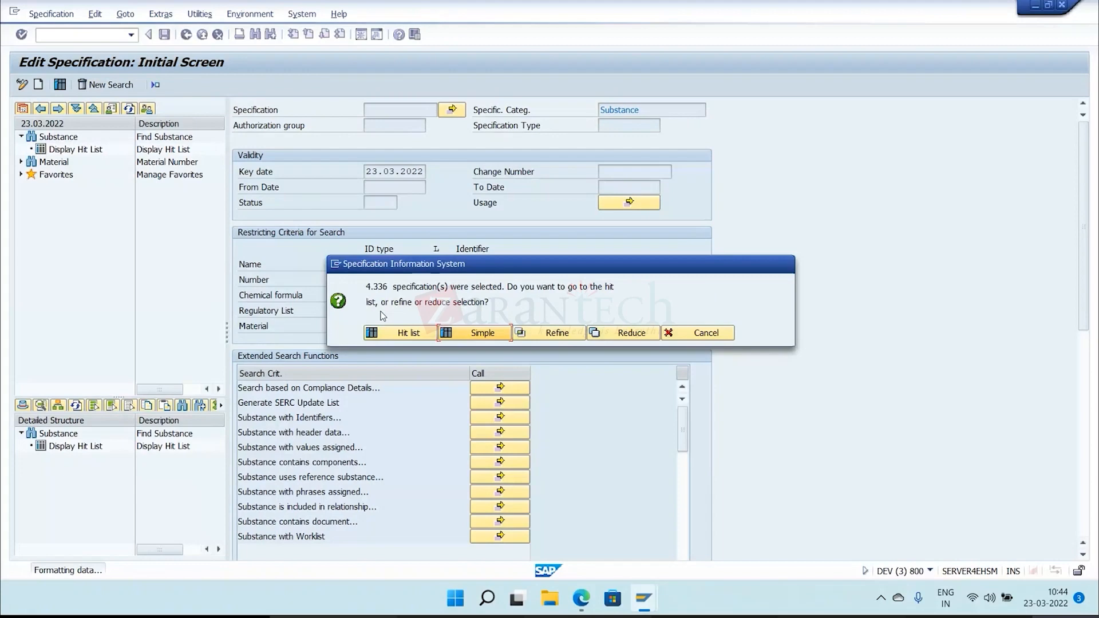
click(468, 331)
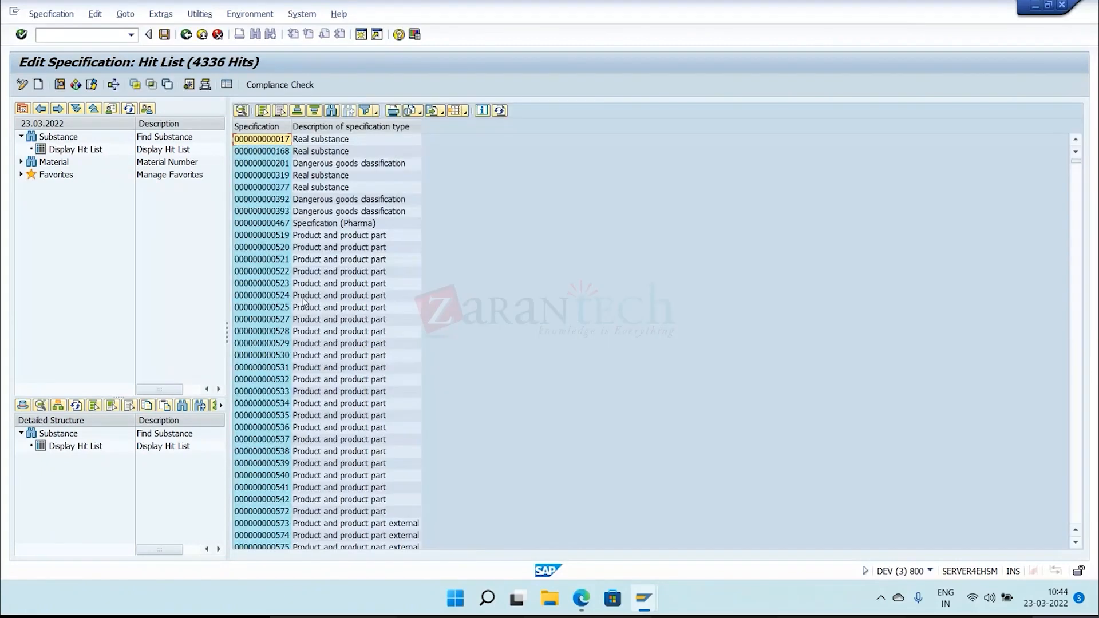
click(289, 190)
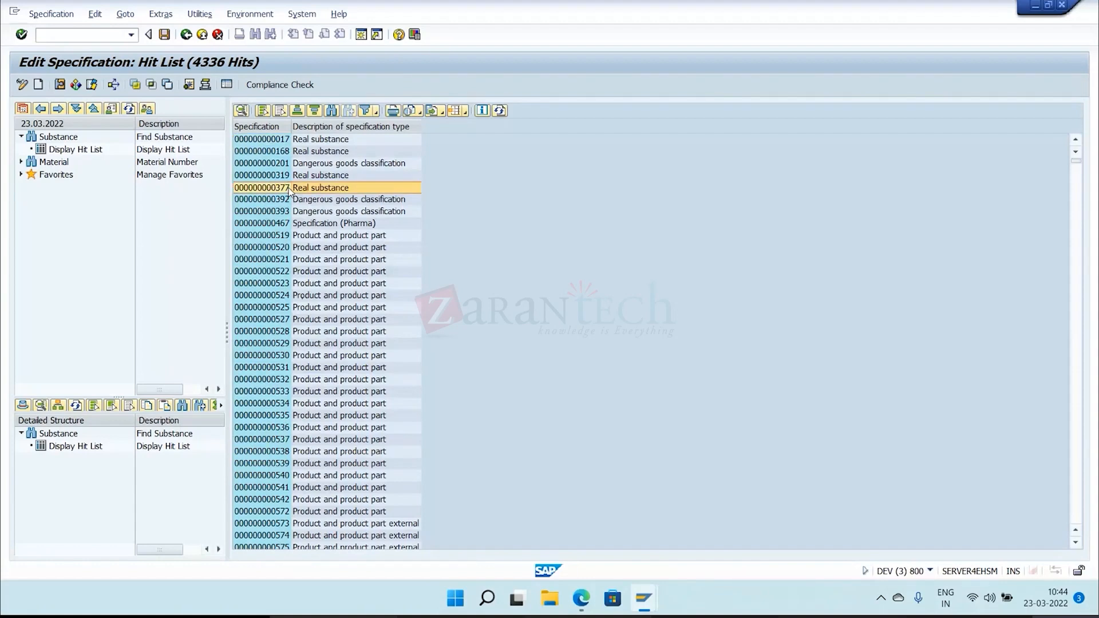
double_click(289, 189)
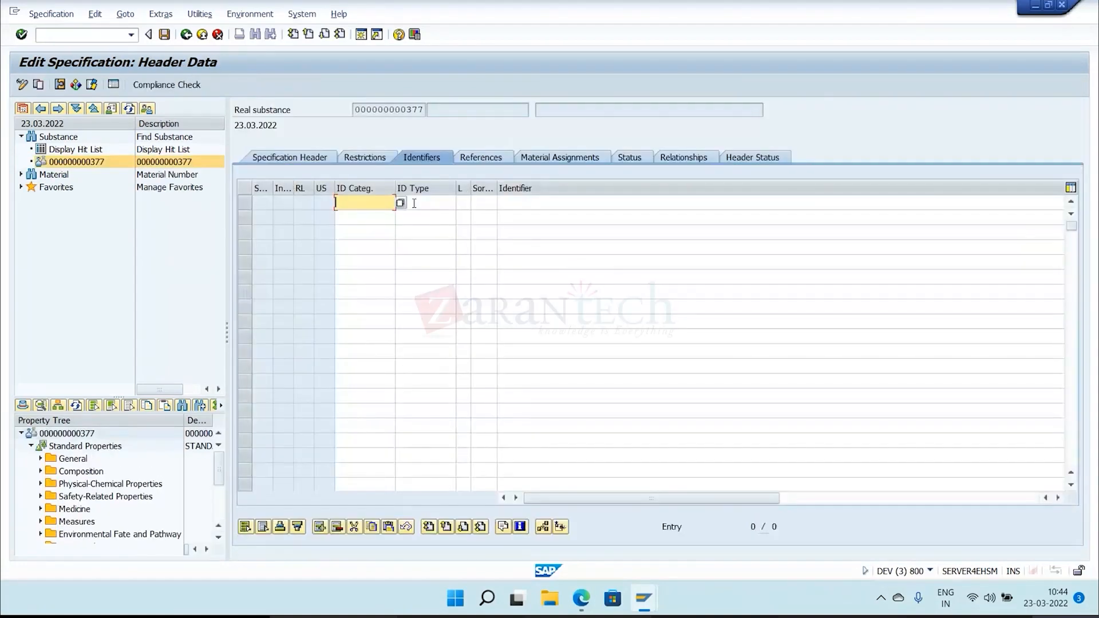
click(401, 203)
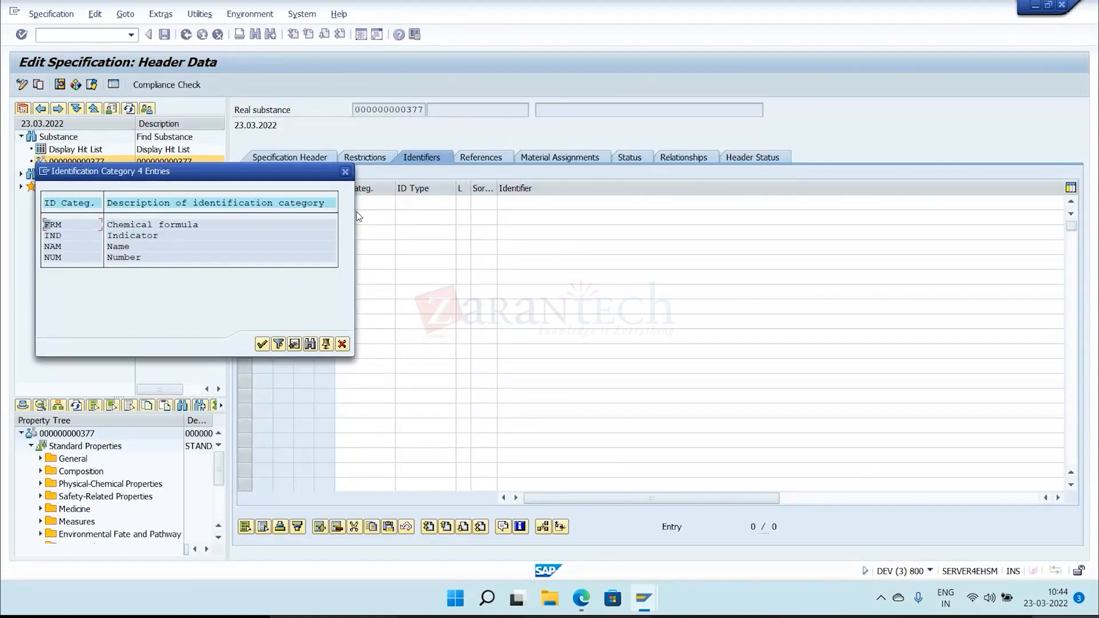
click(118, 247)
click(126, 225)
click(132, 235)
click(115, 250)
double_click(115, 250)
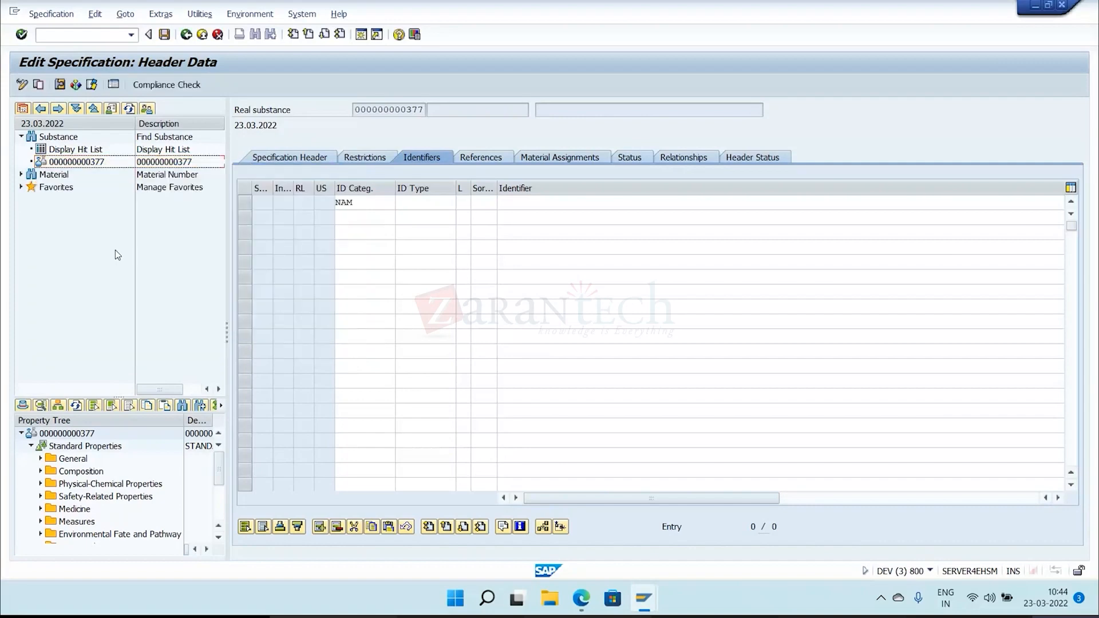
List the identification types for category NAM and review entries such as EINECS, MAT, MFR and NDSL.
click(454, 202)
click(460, 202)
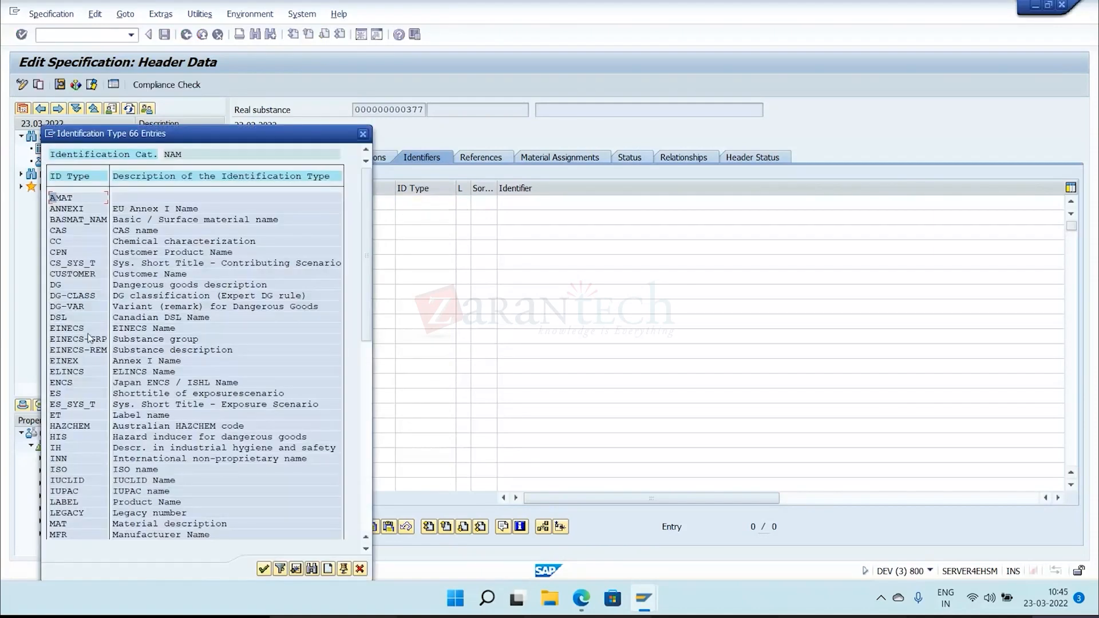
drag(54, 331, 196, 330)
scroll(71, 468, down, 3)
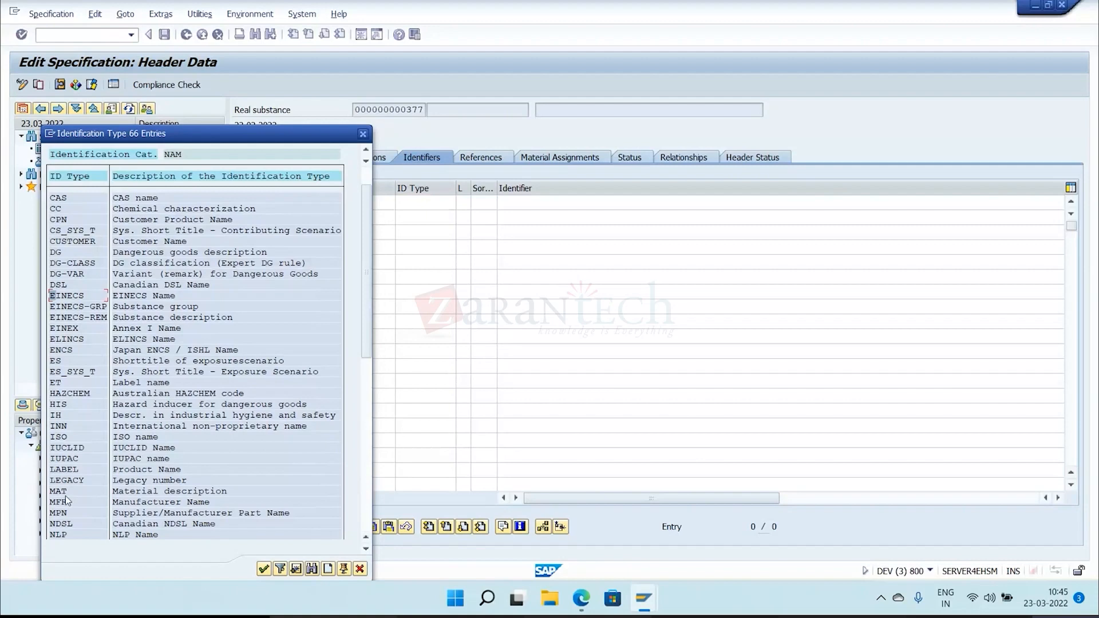
scroll(65, 496, down, 3)
scroll(63, 464, down, 1)
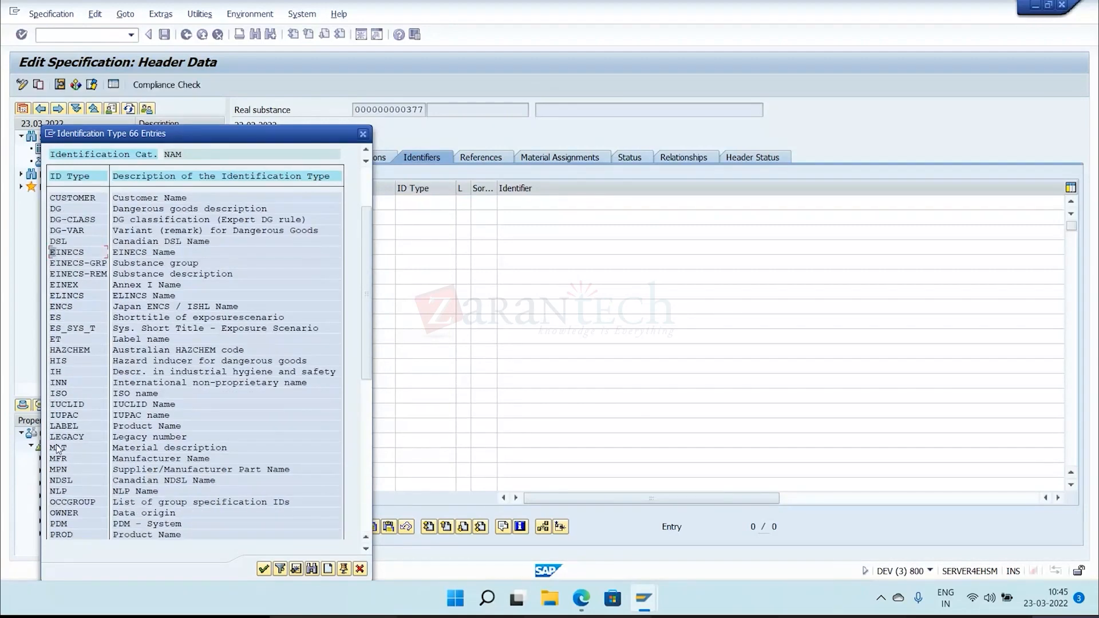
drag(58, 449, 214, 469)
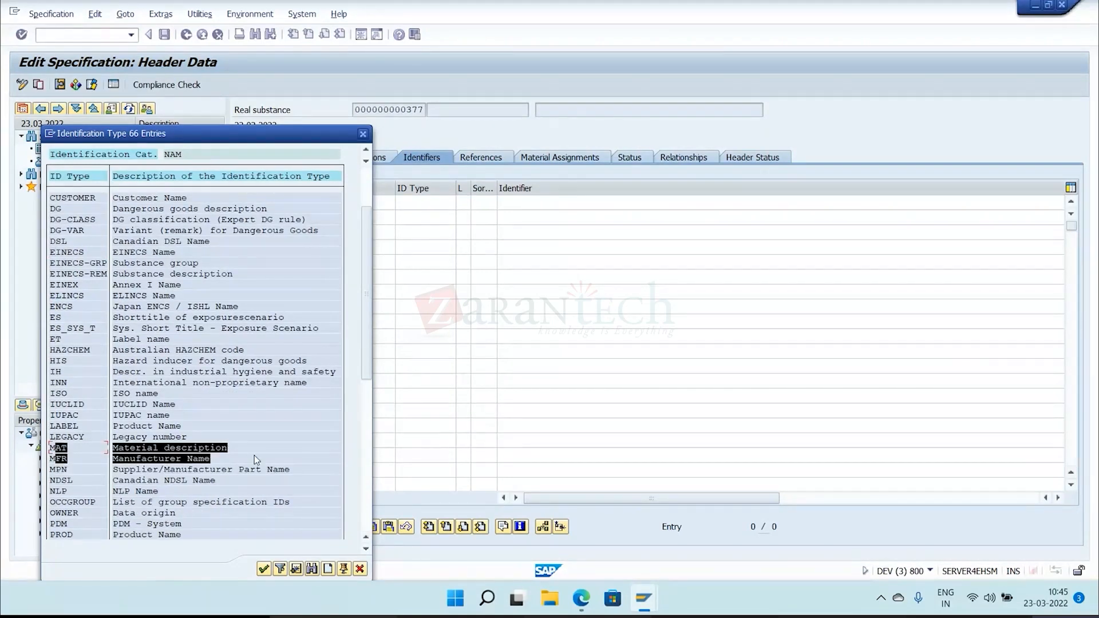
key(ctrl+c)
scroll(217, 456, down, 5)
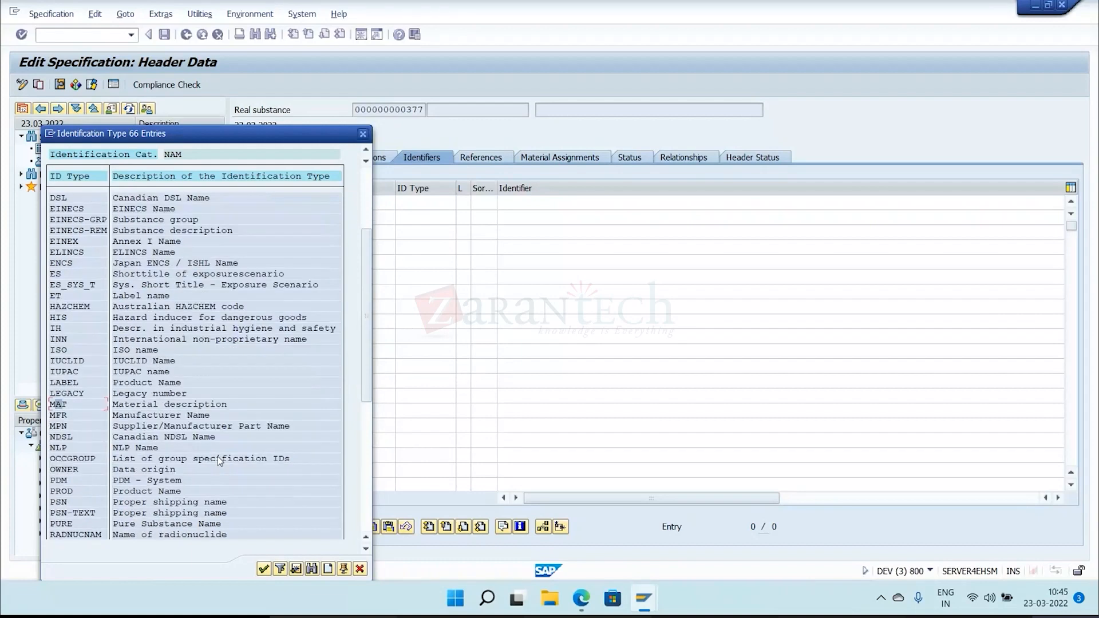
drag(56, 428, 213, 430)
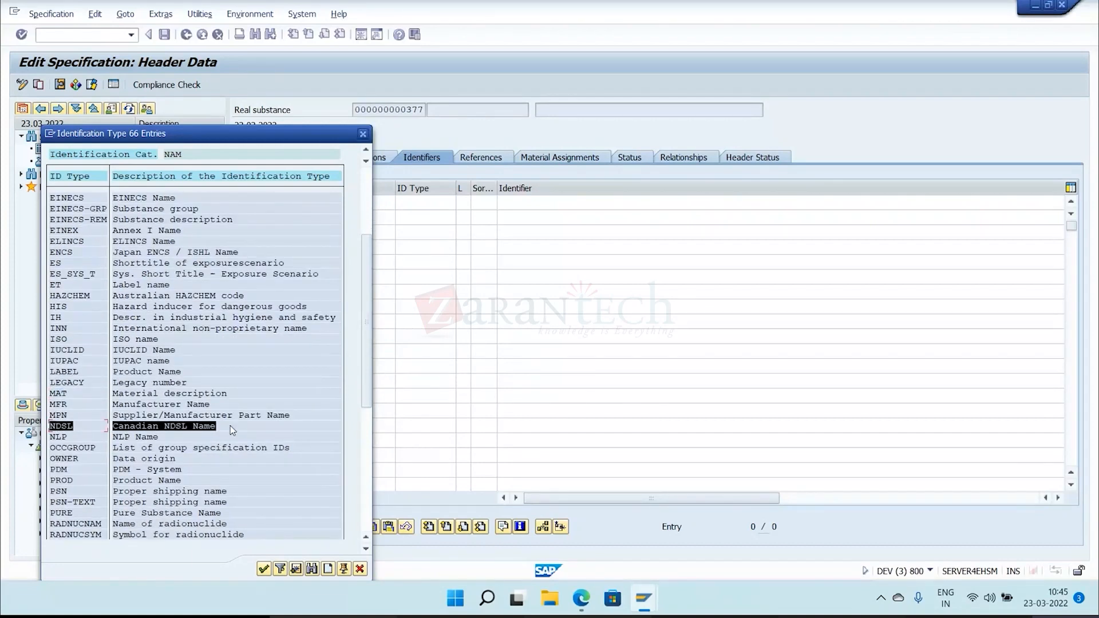
key(ctrl+c)
Review the remaining NAM identification types, including OWNER, PDM and PROD, and close the list without choosing one.
scroll(230, 425, down, 2)
drag(56, 438, 201, 438)
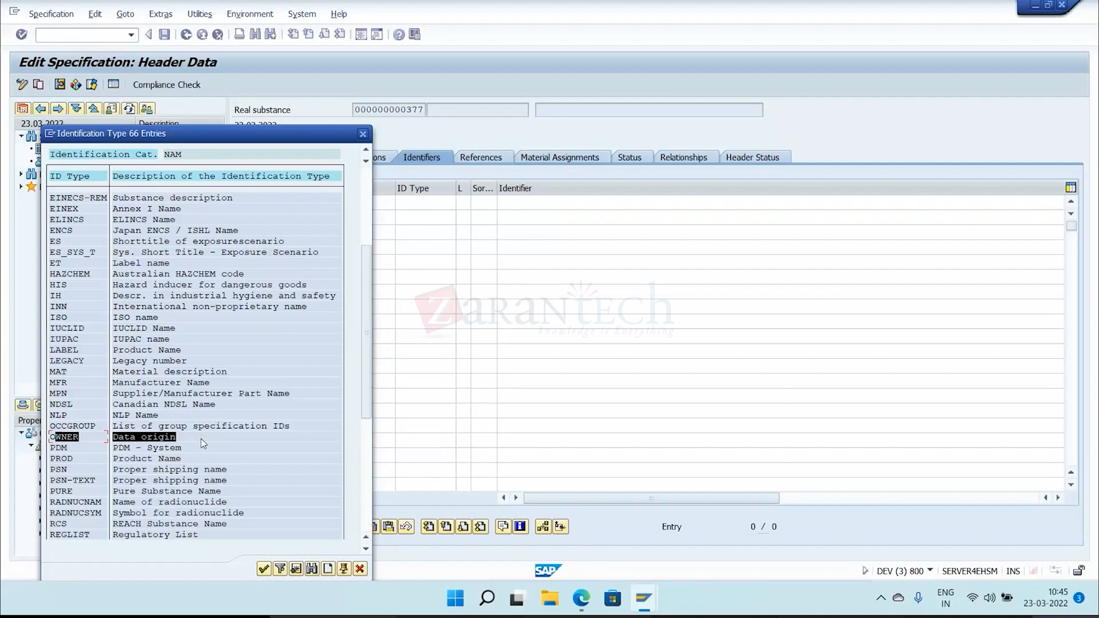
drag(201, 438, 208, 445)
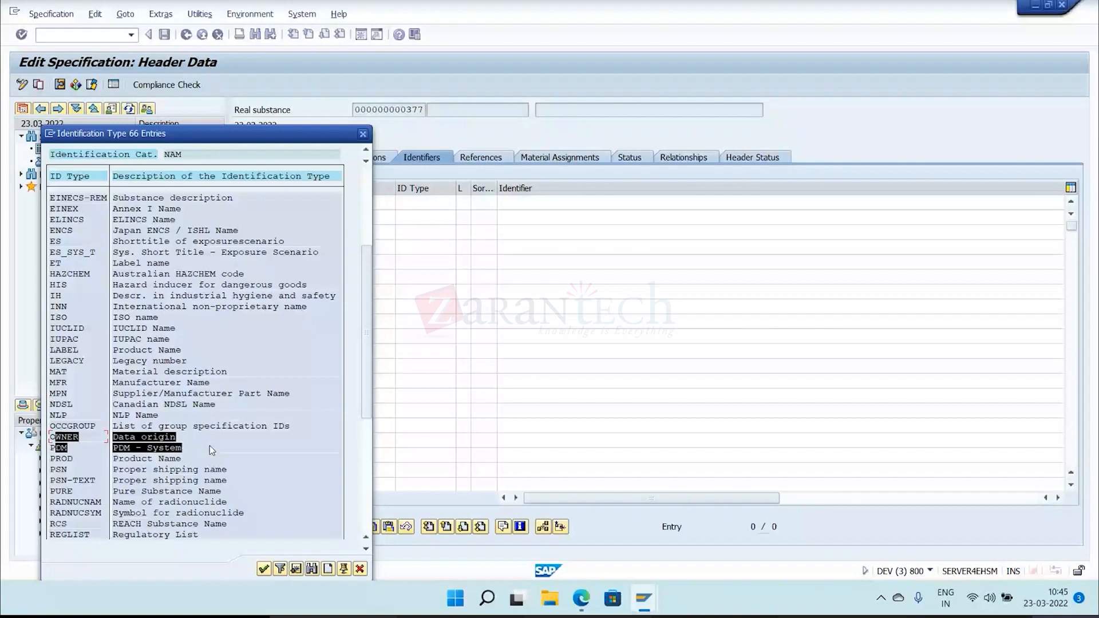
scroll(209, 445, down, 1)
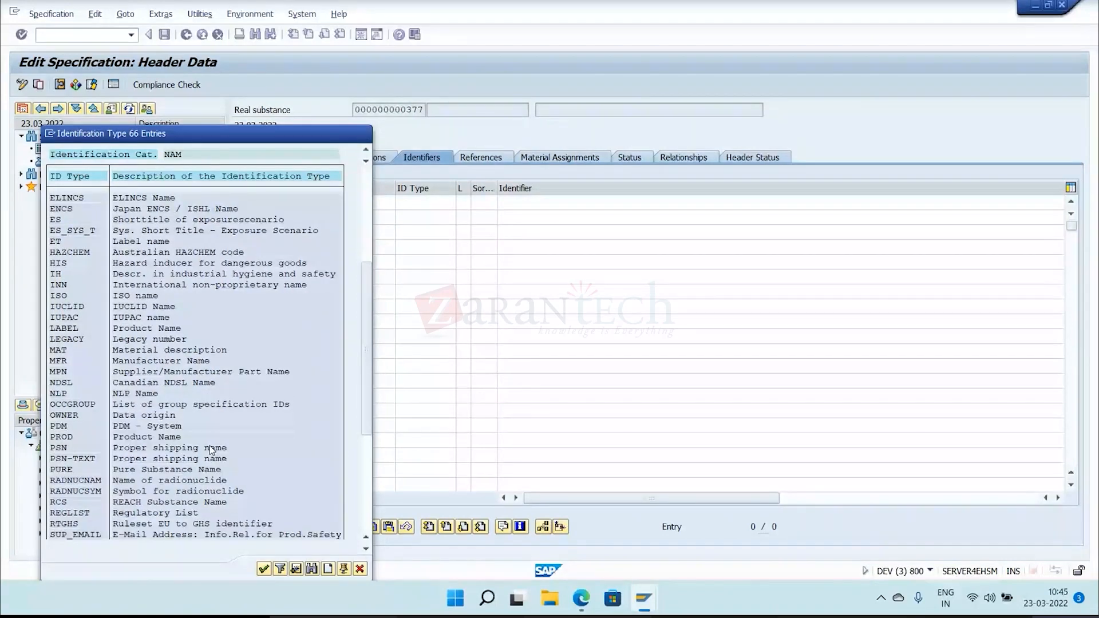
scroll(212, 451, down, 2)
drag(61, 383, 198, 390)
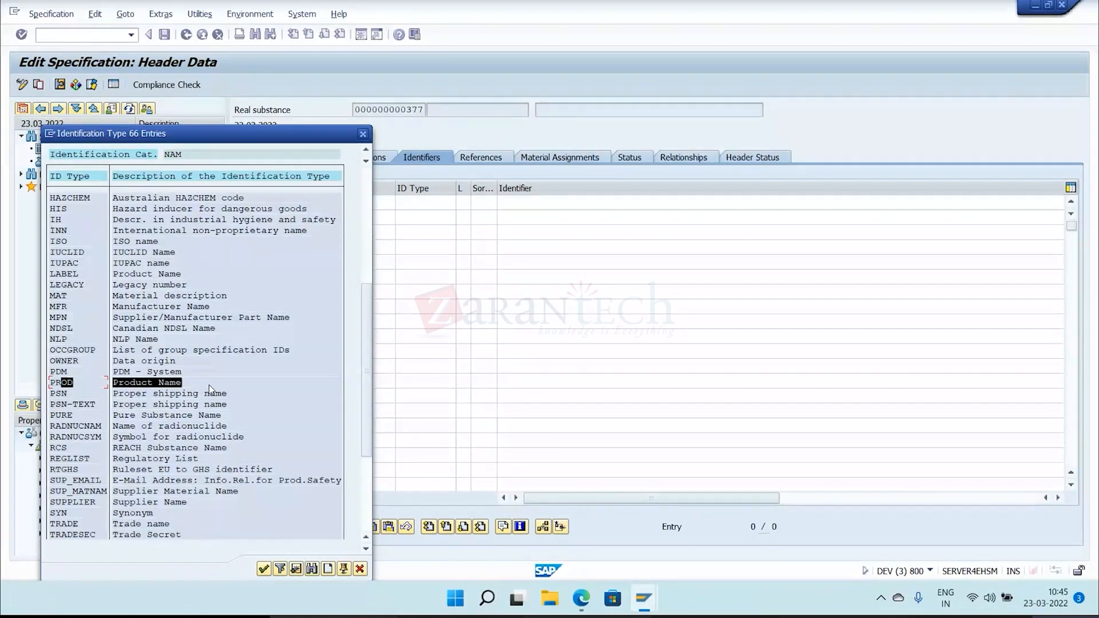
scroll(236, 469, down, 1)
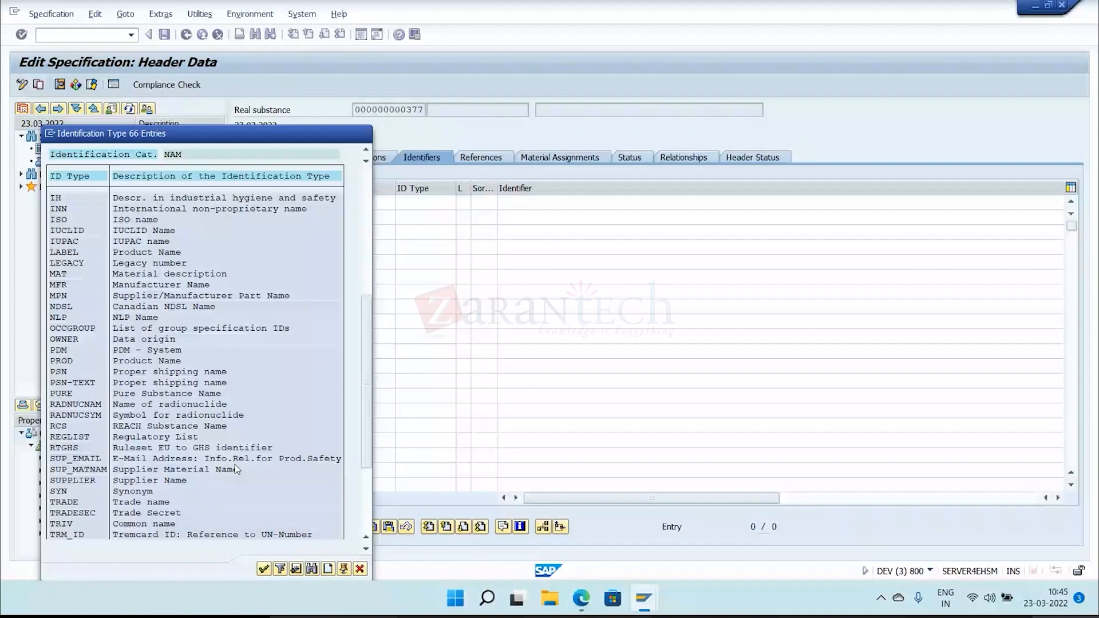
scroll(236, 469, down, 3)
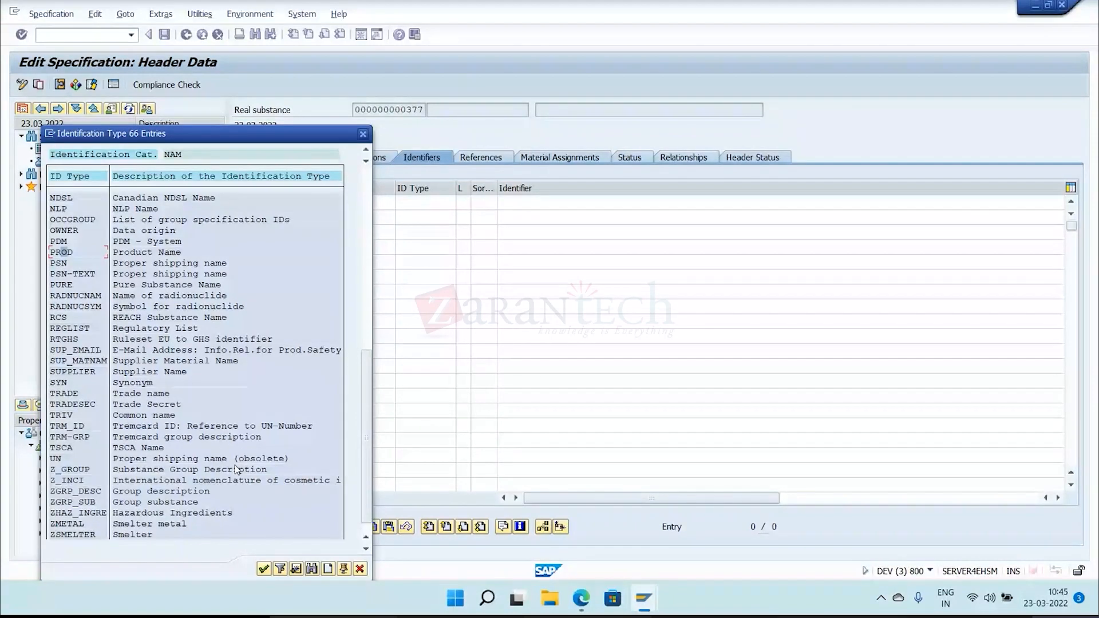
click(363, 134)
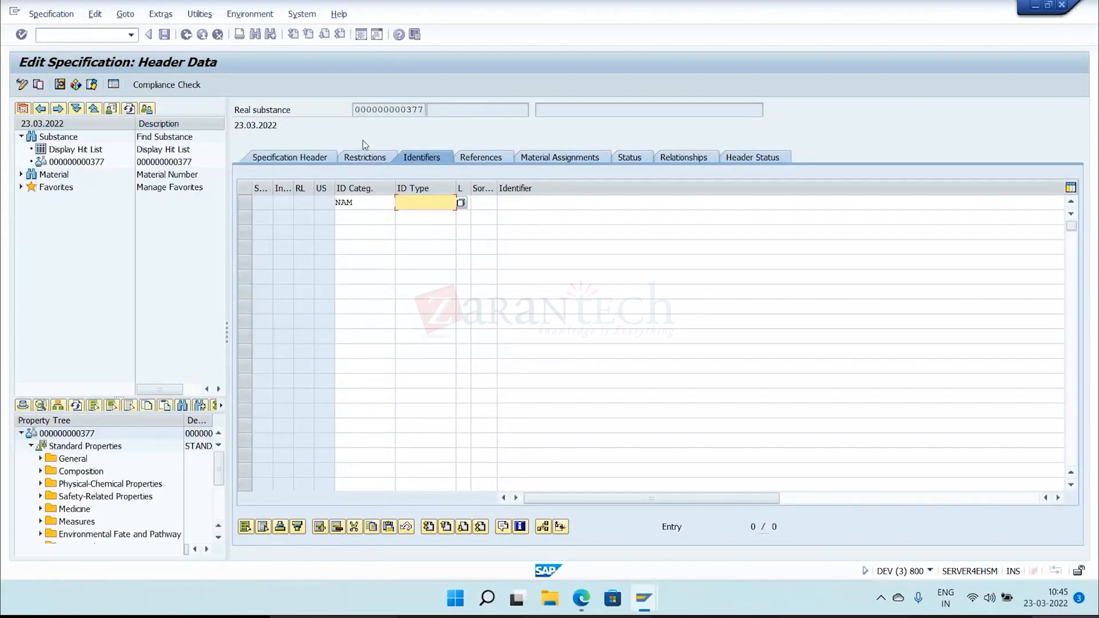
Change the identifier's category to NUM and review its identification types, including JCL1, PRODNR and MPN.
click(373, 209)
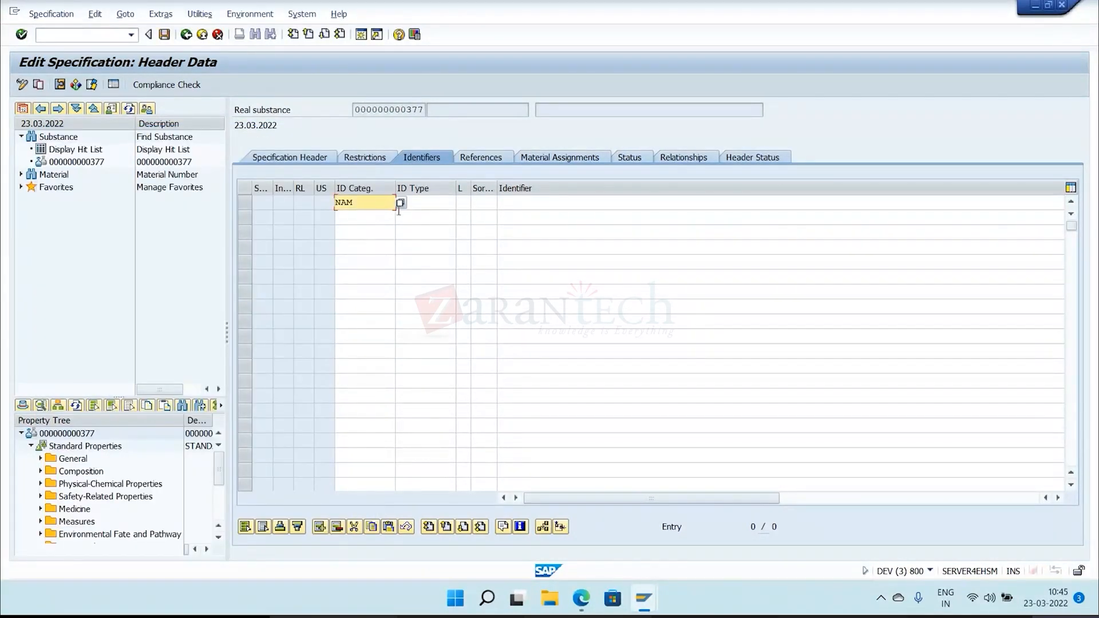
click(400, 203)
double_click(140, 258)
click(427, 202)
click(462, 203)
scroll(201, 339, down, 6)
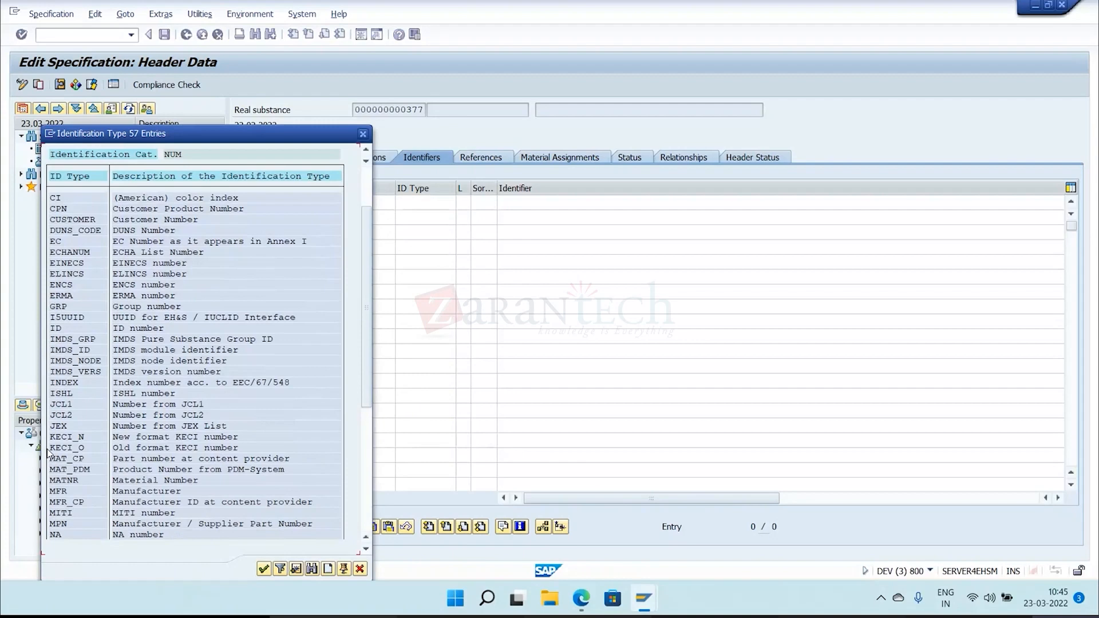
drag(58, 406, 158, 406)
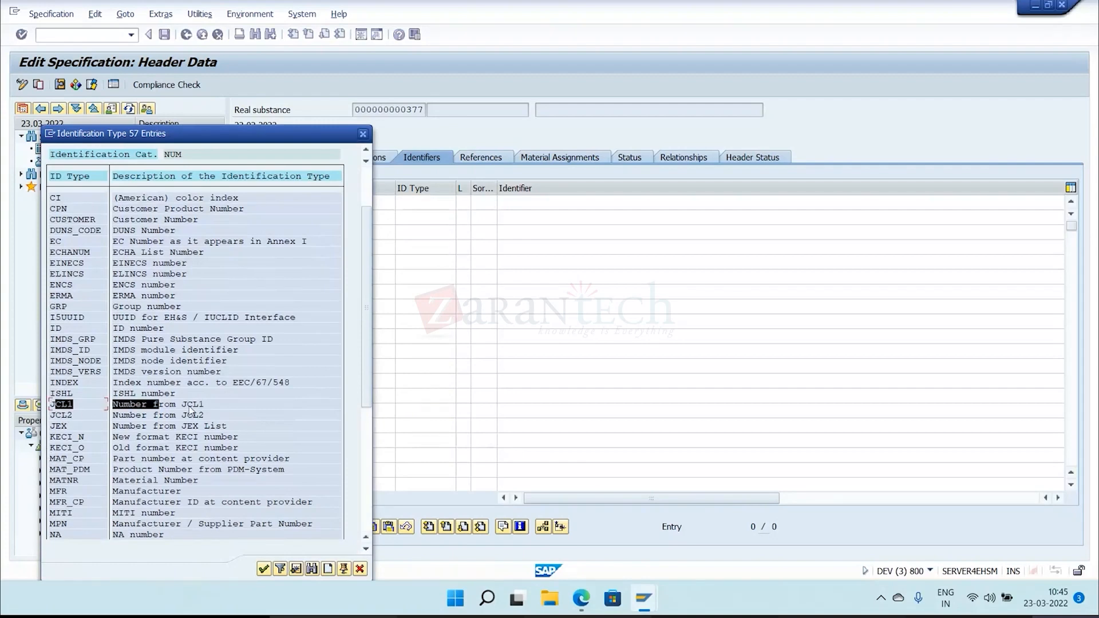
scroll(225, 504, down, 3)
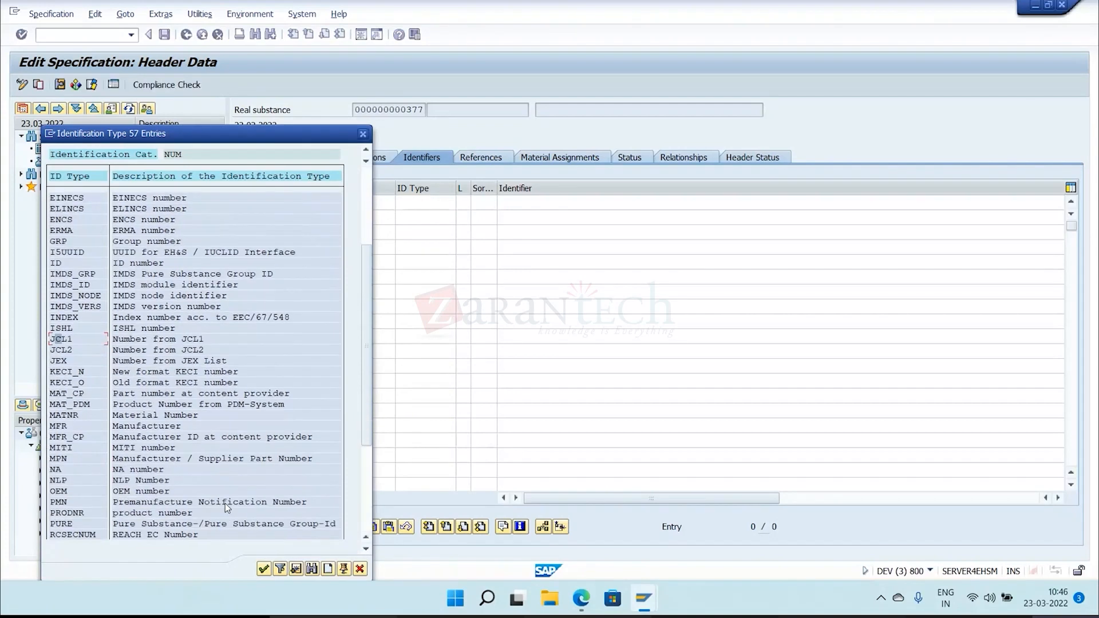
scroll(225, 503, down, 1)
drag(77, 493, 226, 490)
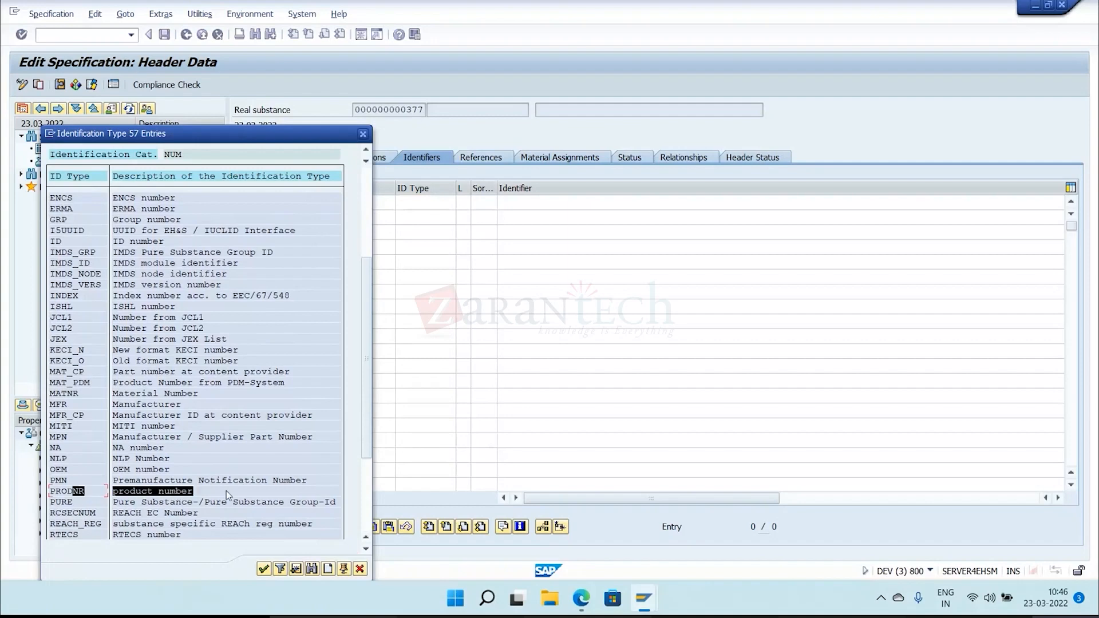
drag(66, 440, 319, 442)
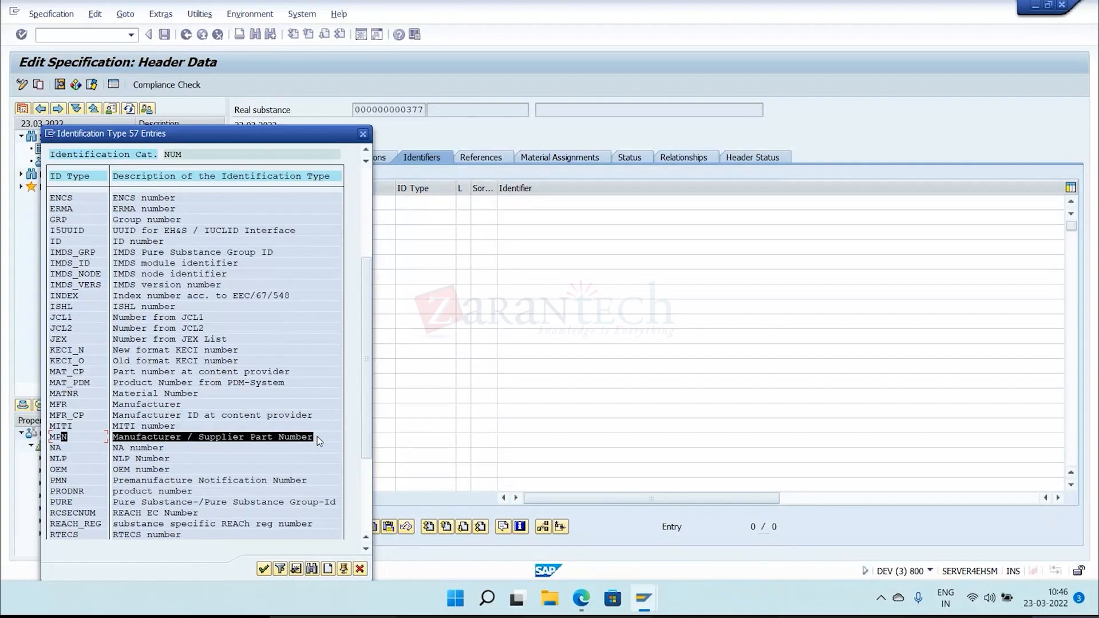
Review the further NUM identification types, including the REACH EC number and REACH registration number, and close the list without choosing one.
scroll(185, 424, down, 2)
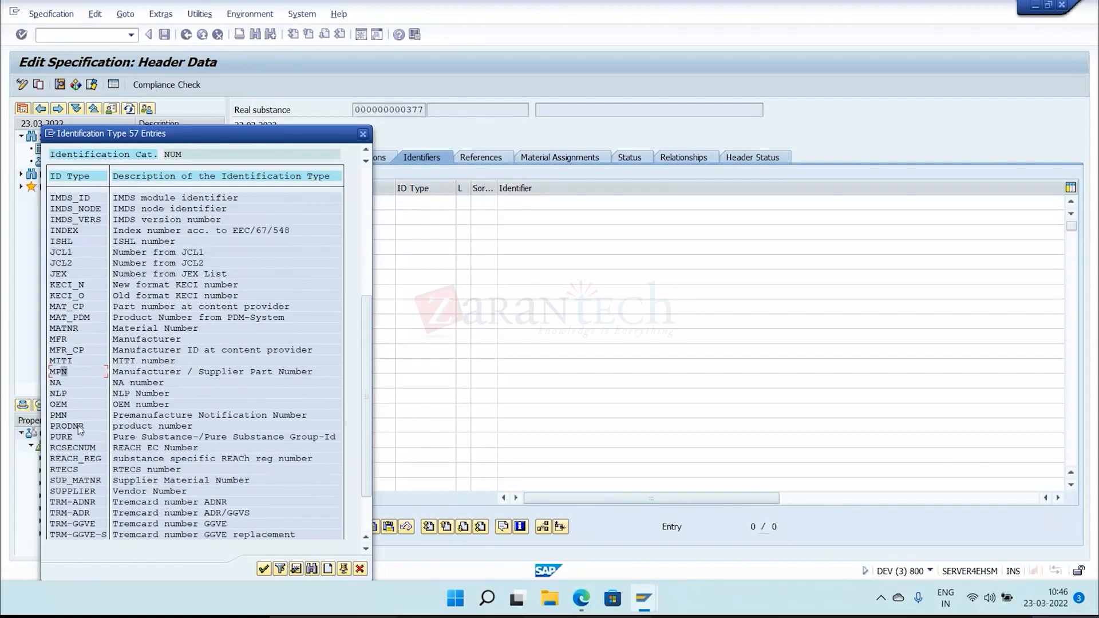
click(55, 449)
drag(55, 452, 327, 459)
click(293, 452)
scroll(294, 452, down, 2)
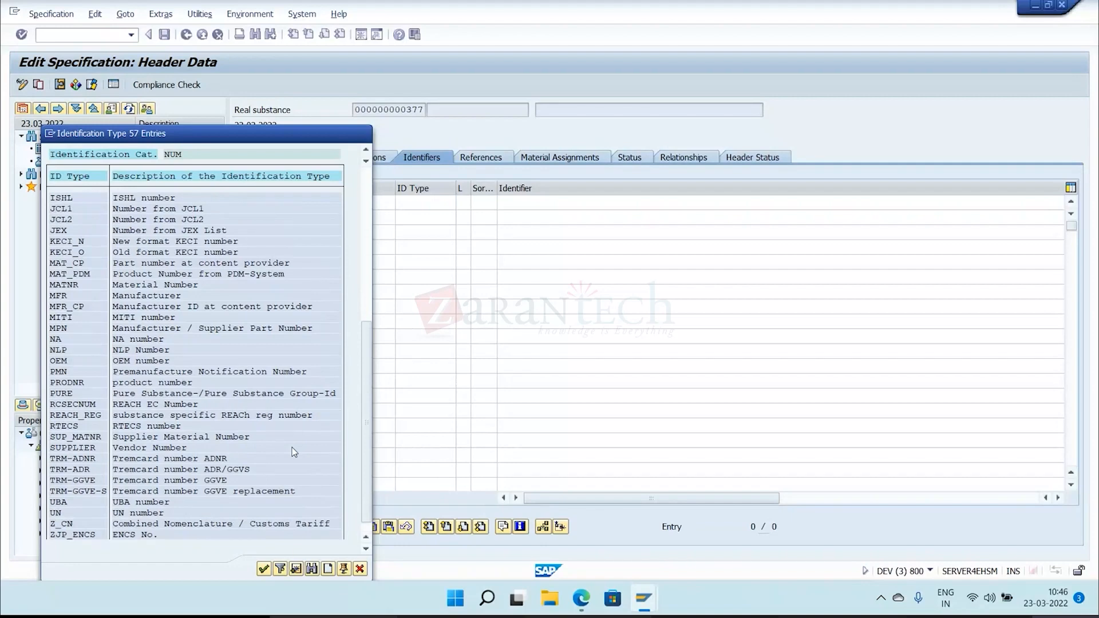
scroll(293, 451, down, 1)
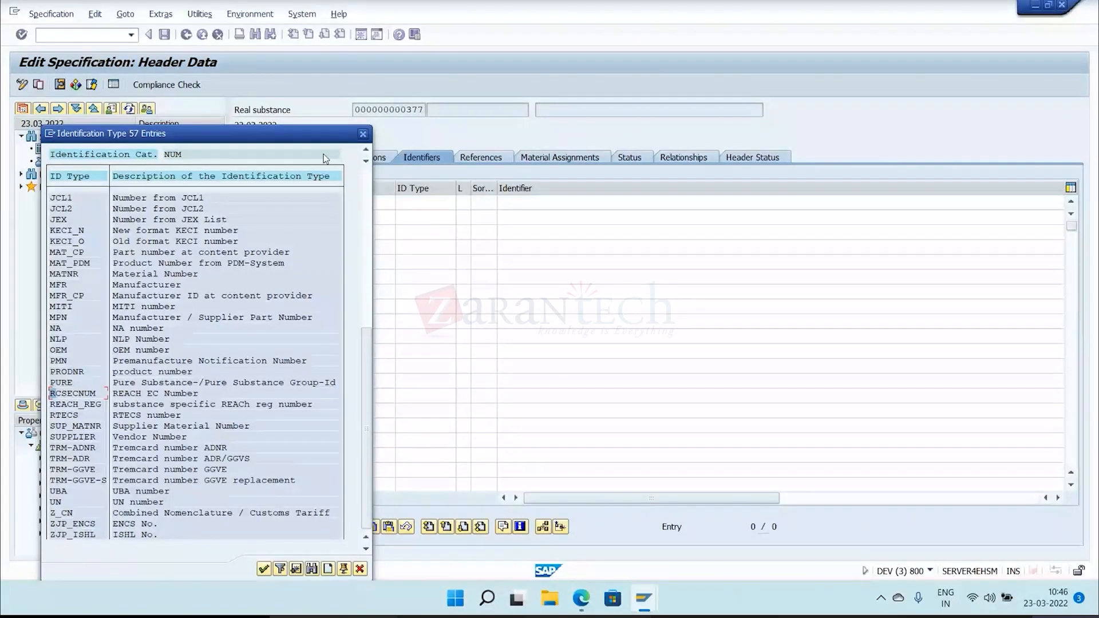
click(363, 134)
Set the identifier row's identification category back to NAM.
click(367, 209)
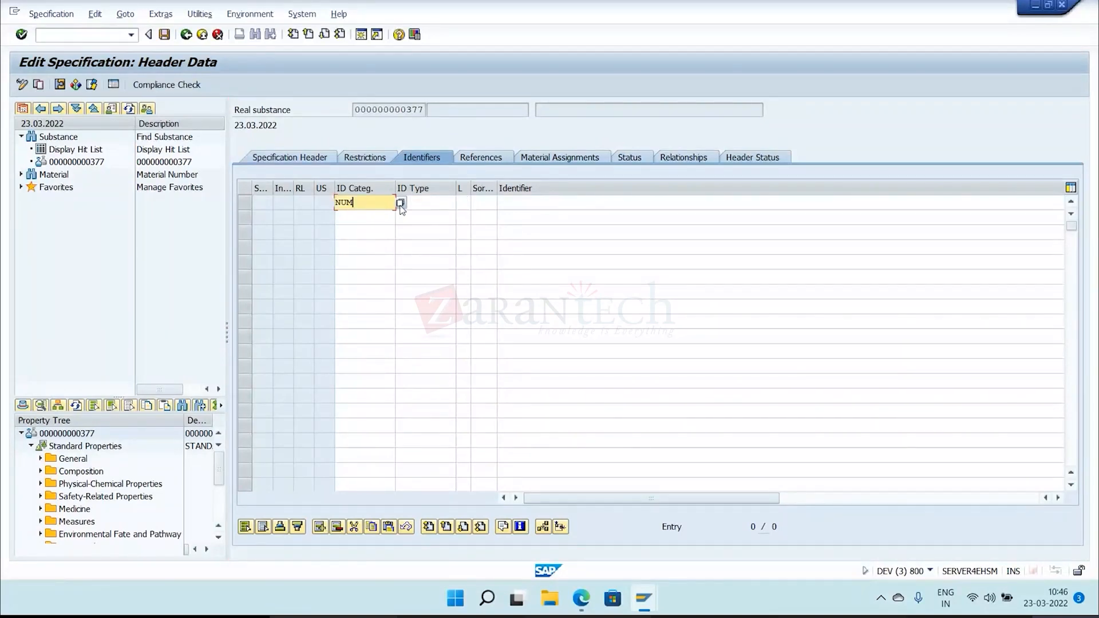
click(400, 205)
double_click(132, 244)
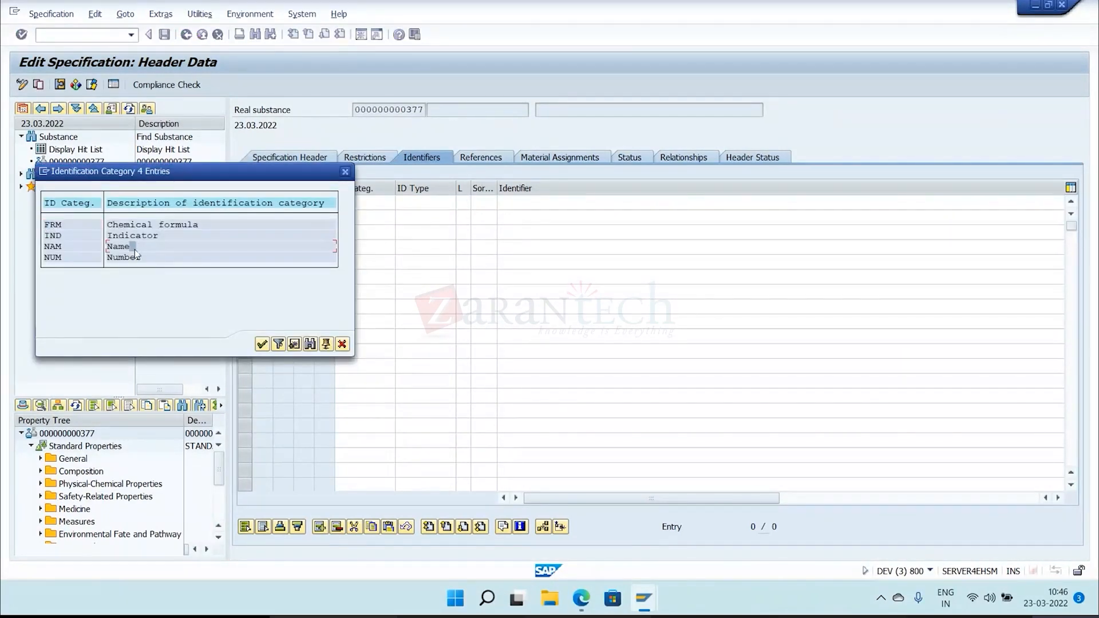
Look up the Synonym (SYN) entry among the NAM identification types and close the list without choosing one.
click(451, 204)
click(462, 204)
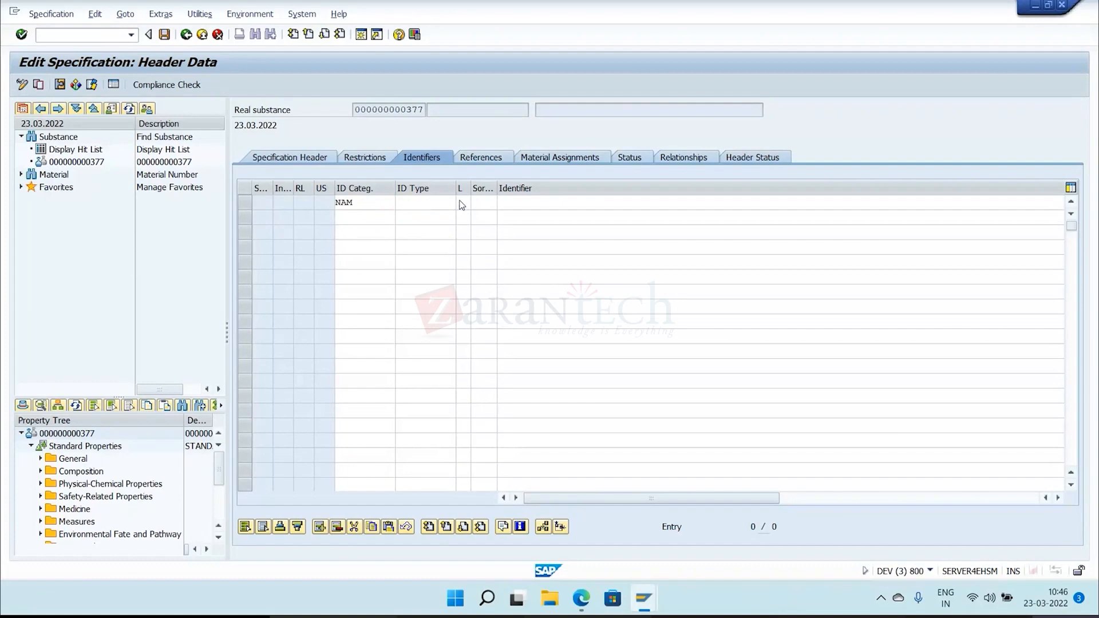
scroll(121, 411, down, 5)
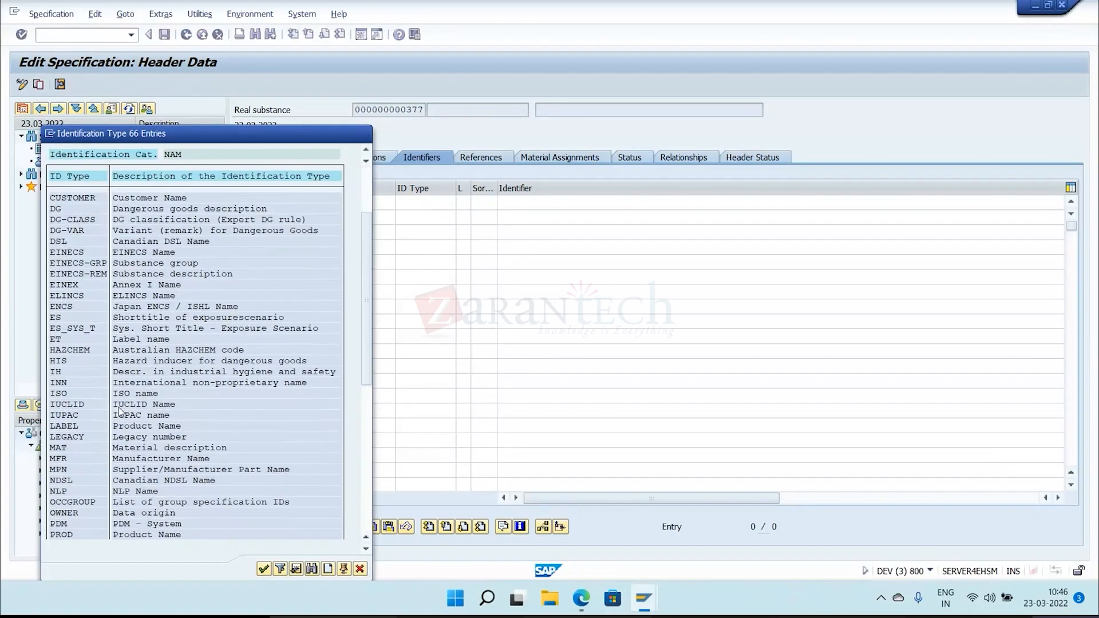
scroll(121, 410, down, 4)
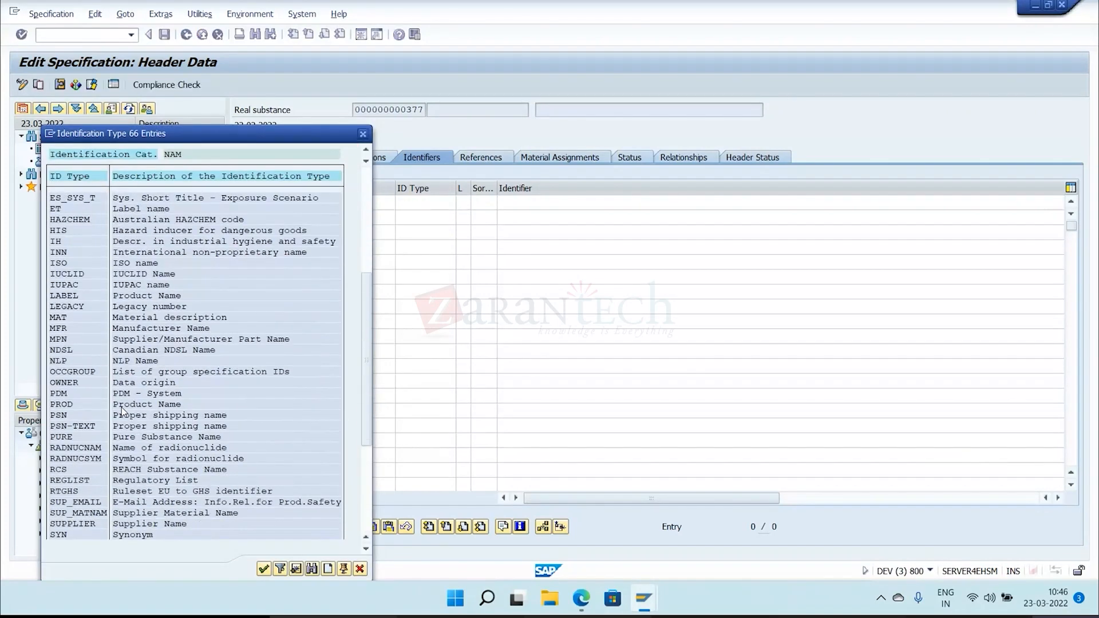
click(131, 513)
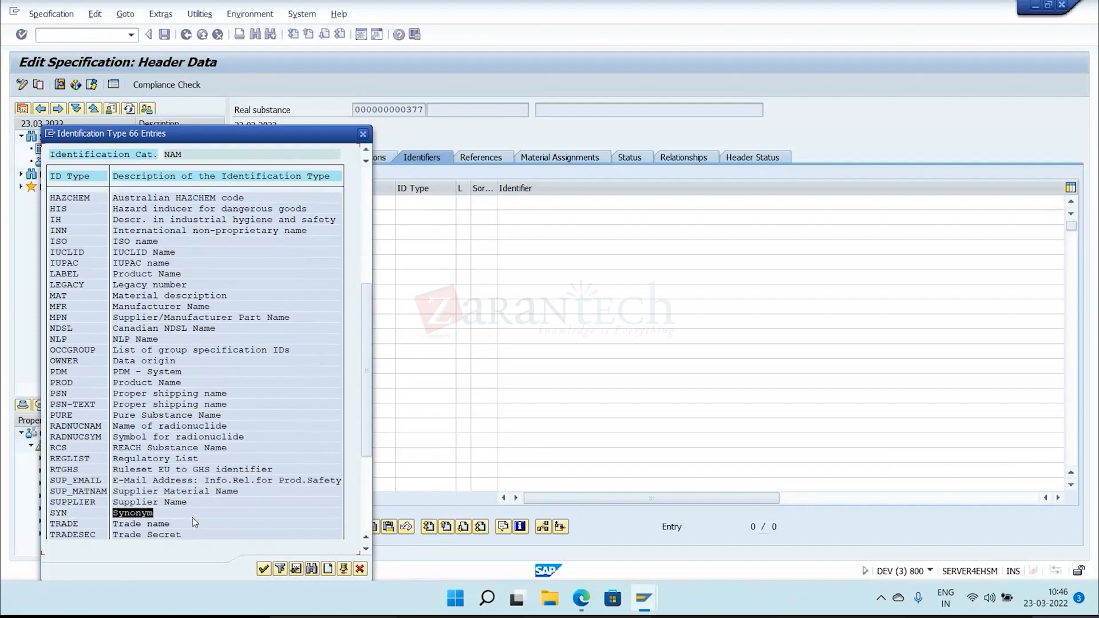
click(242, 517)
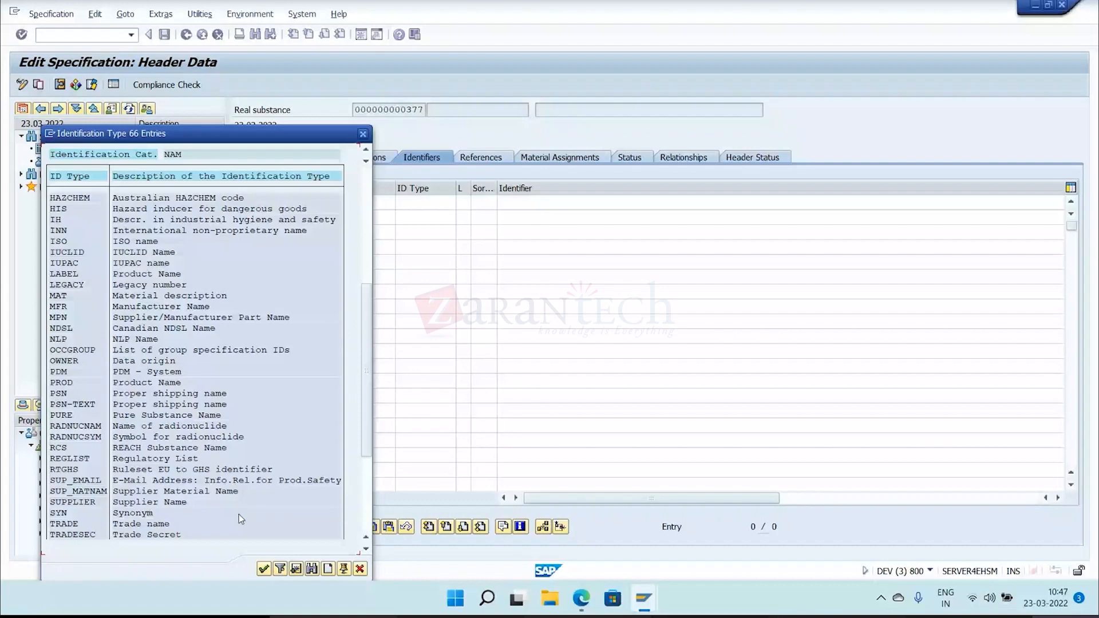
click(361, 133)
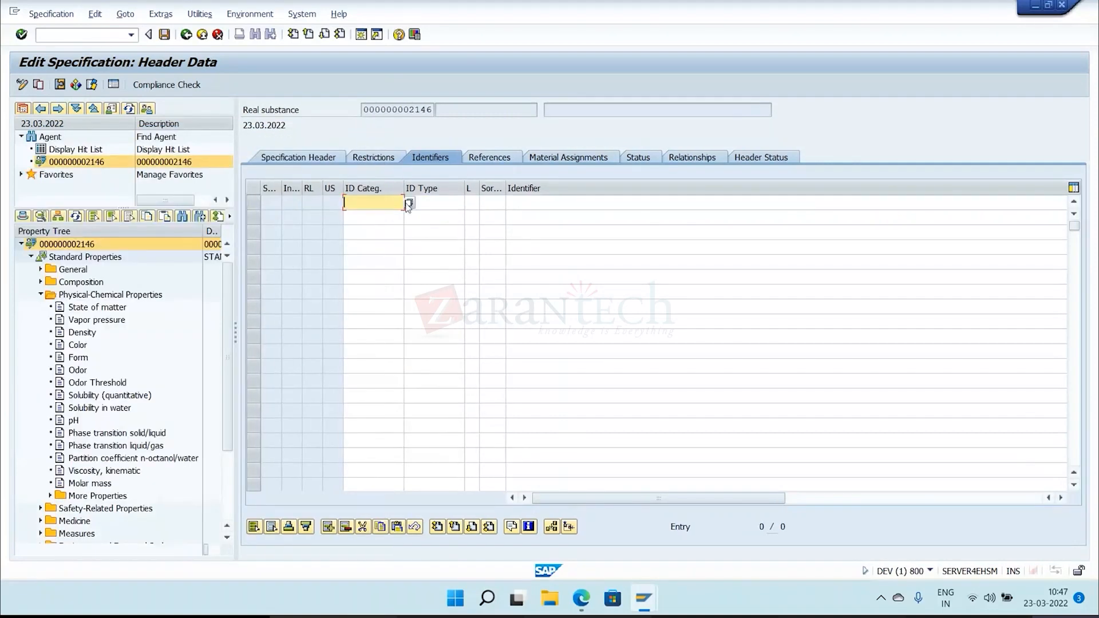
click(407, 204)
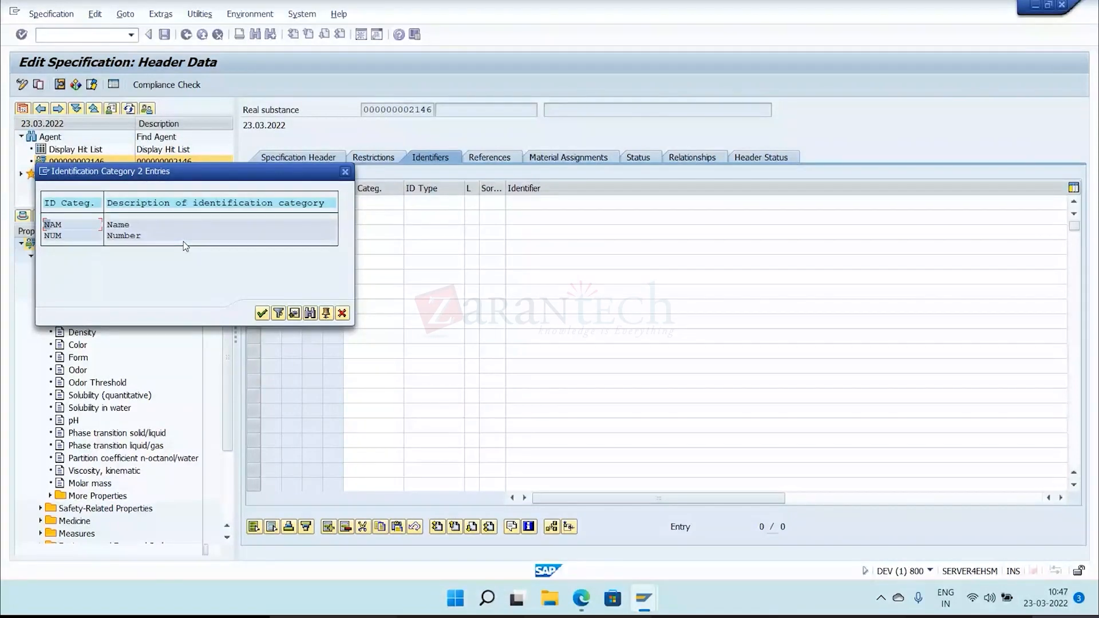
double_click(178, 227)
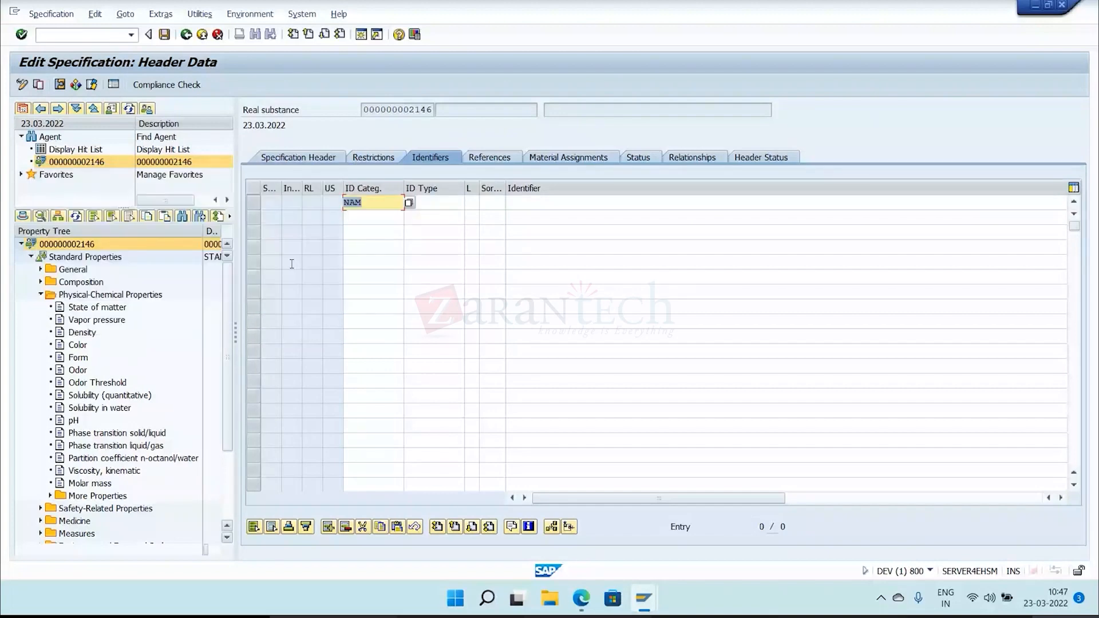
Give the first identifier row the type PROD (Product Name) and the identifier CHLORINE, and save the specification.
click(436, 203)
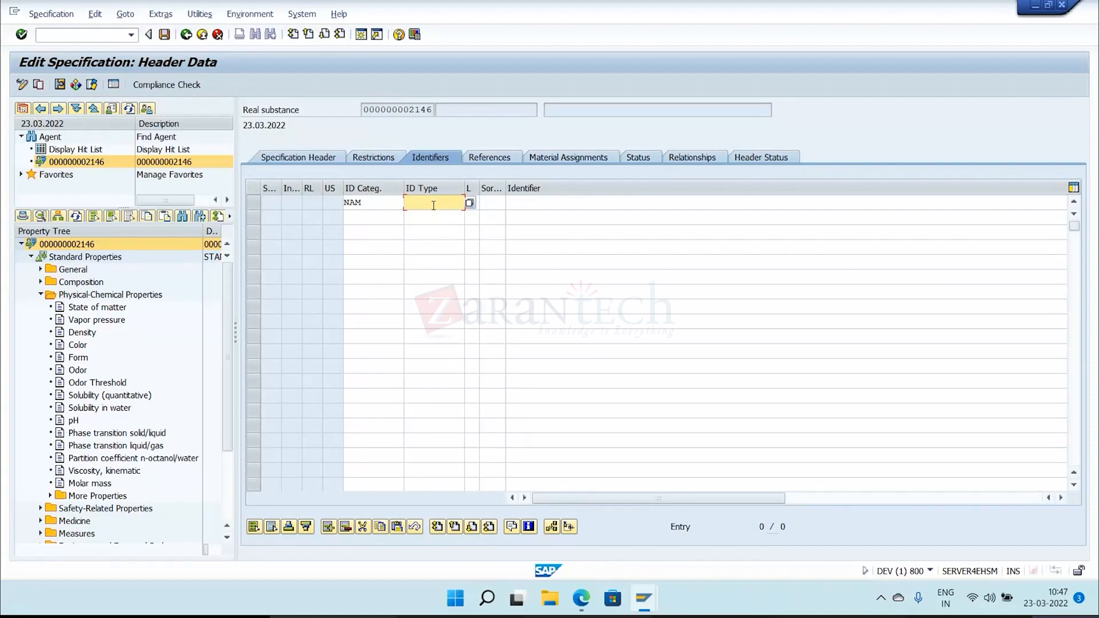
click(470, 203)
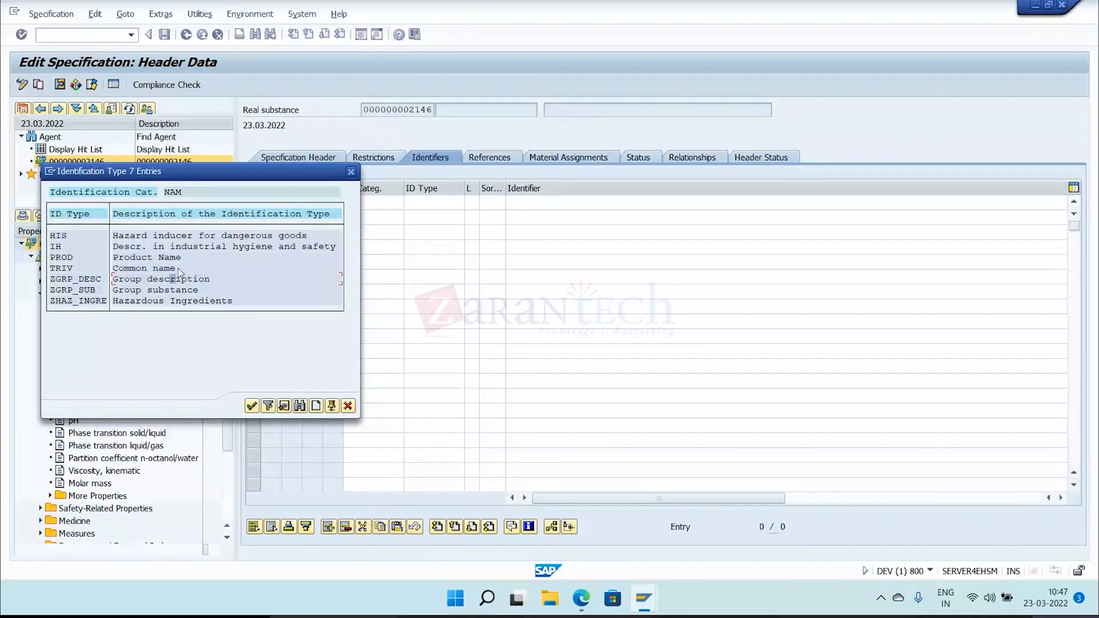
double_click(172, 257)
click(609, 203)
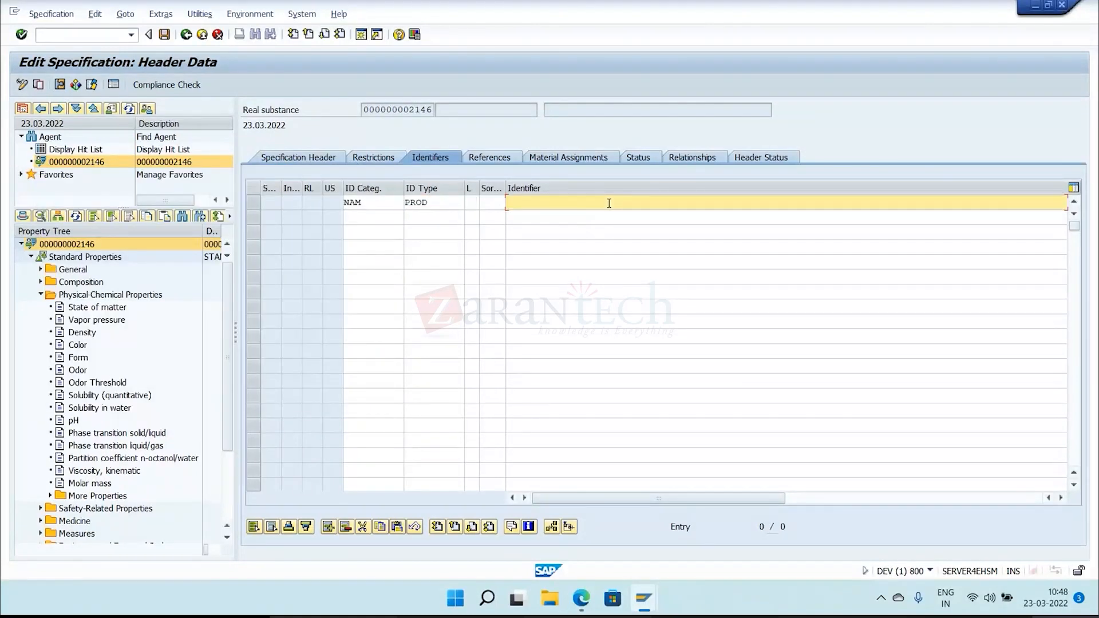
text(CHLORINE)
key(ctrl+s)
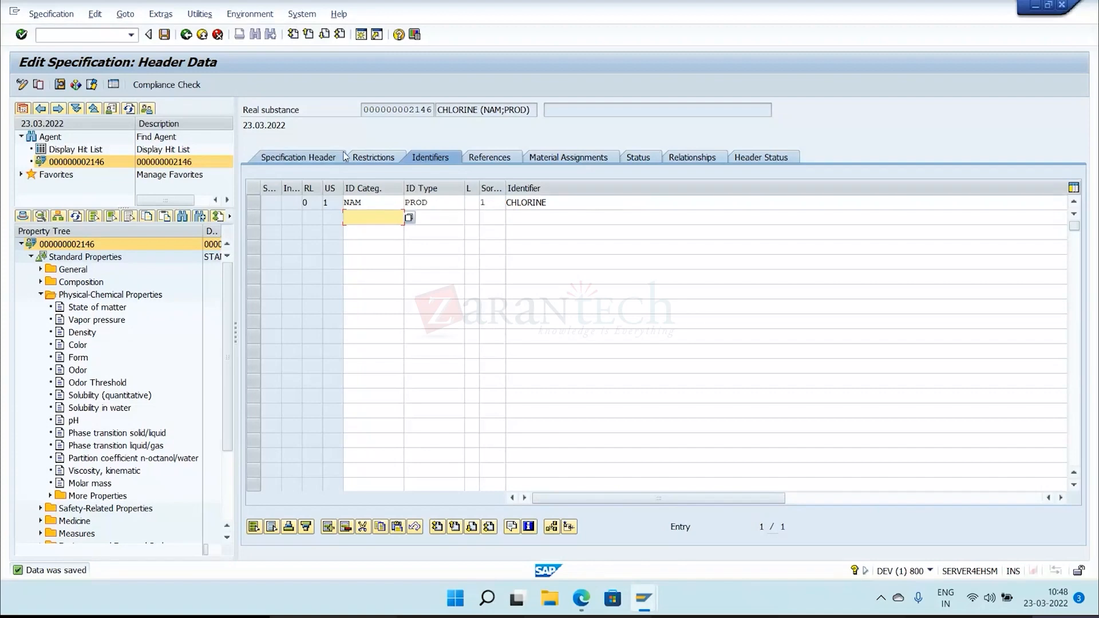
Add a second identifier row with category NUM, type PRODNR (product number) and identifier 123456, and save the specification.
click(408, 218)
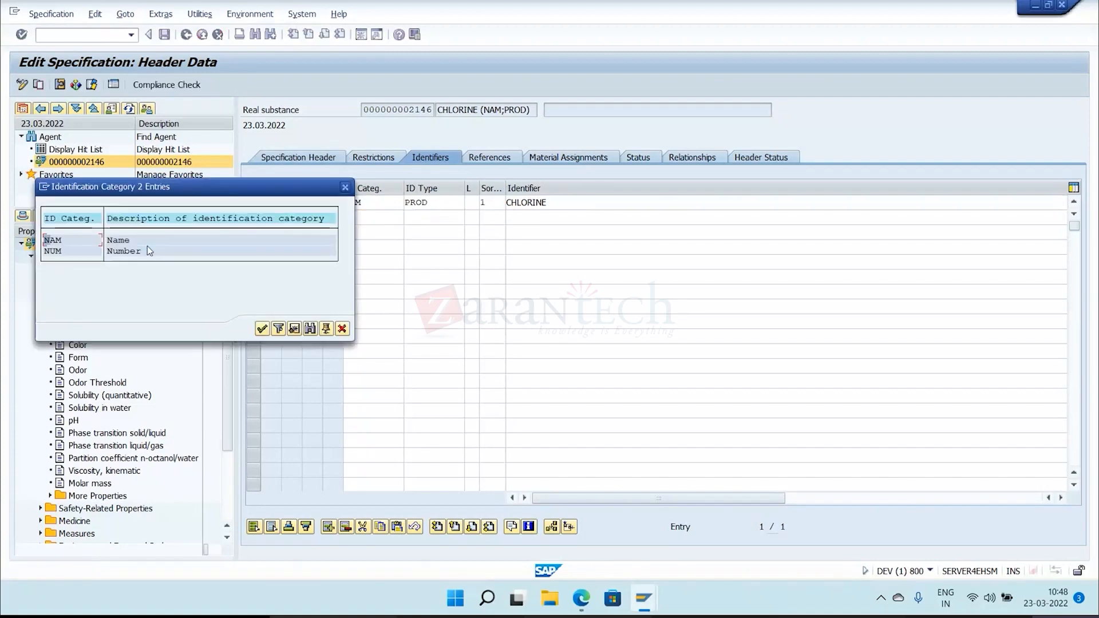
double_click(146, 256)
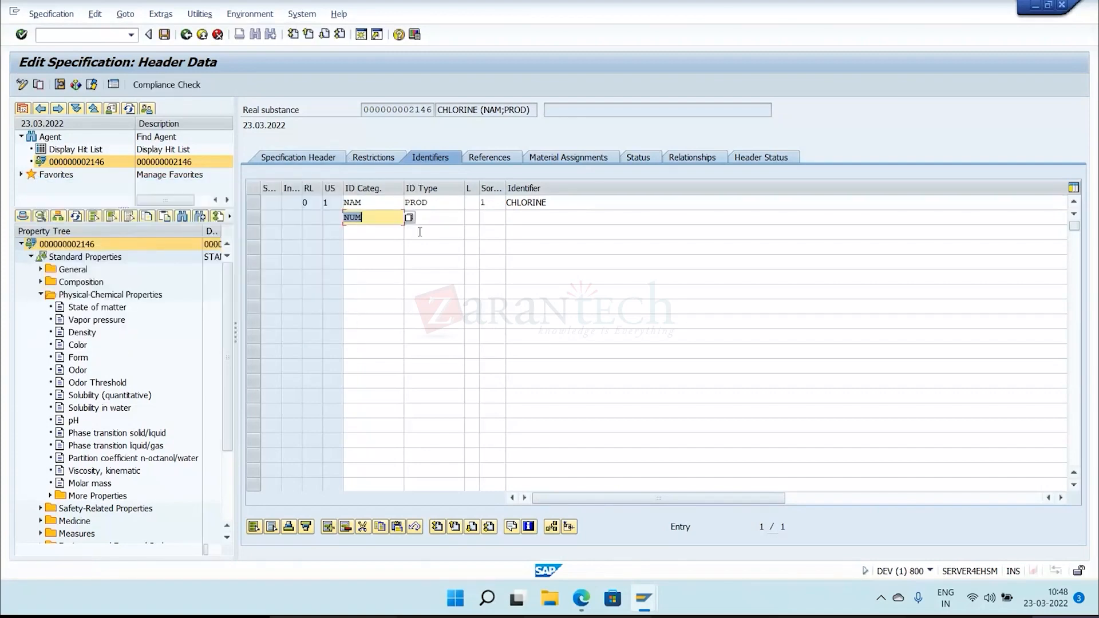
click(429, 221)
click(465, 218)
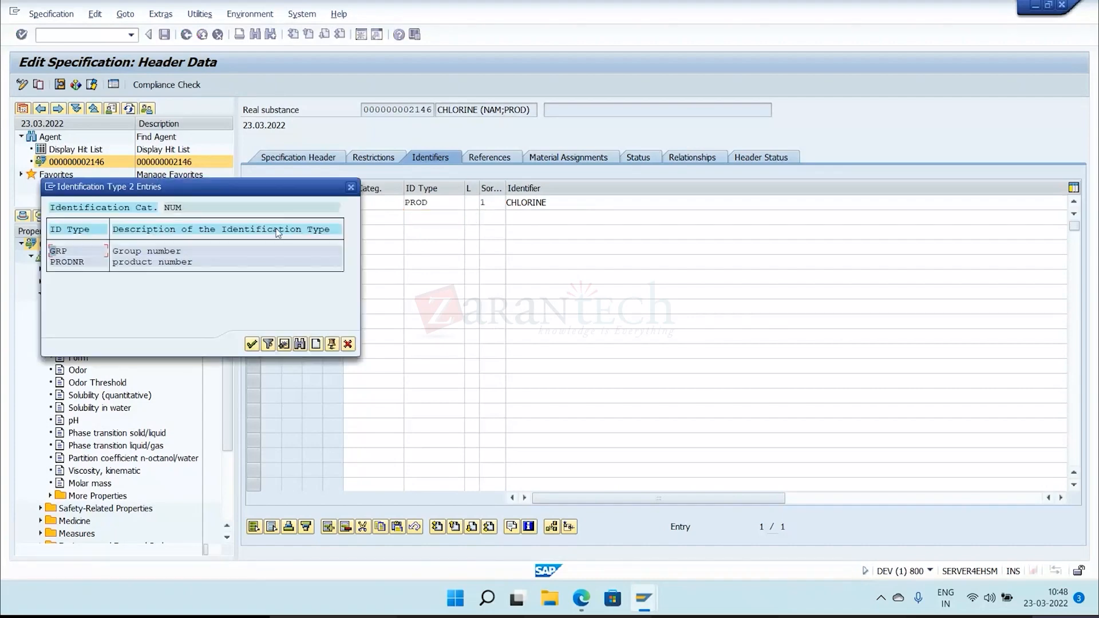
double_click(152, 263)
click(529, 222)
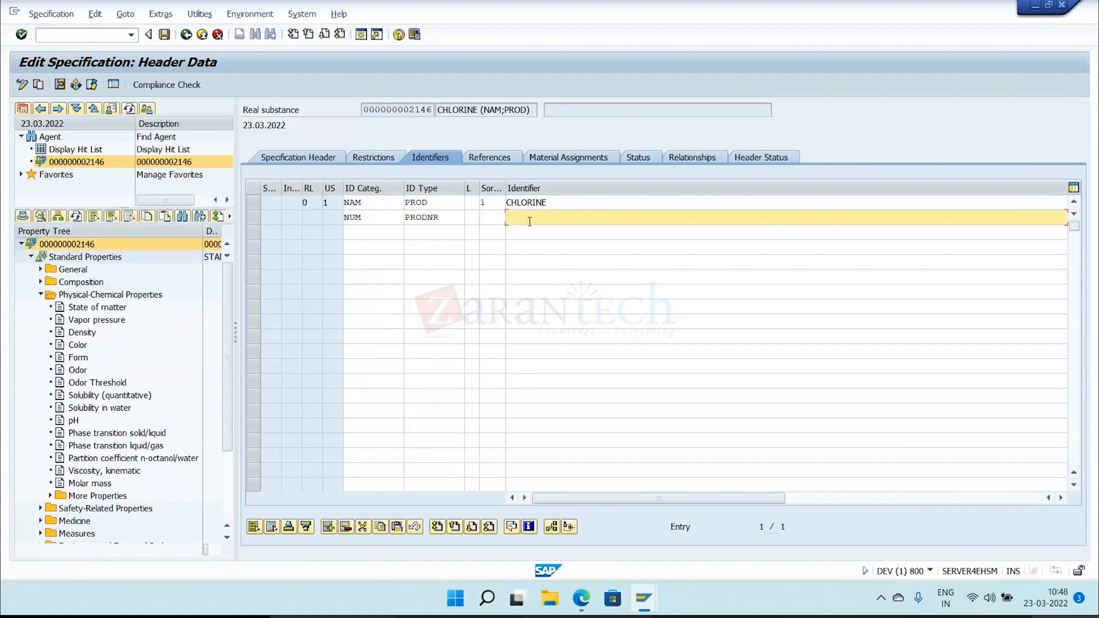
text(123456)
key(Tab)
key(Return)
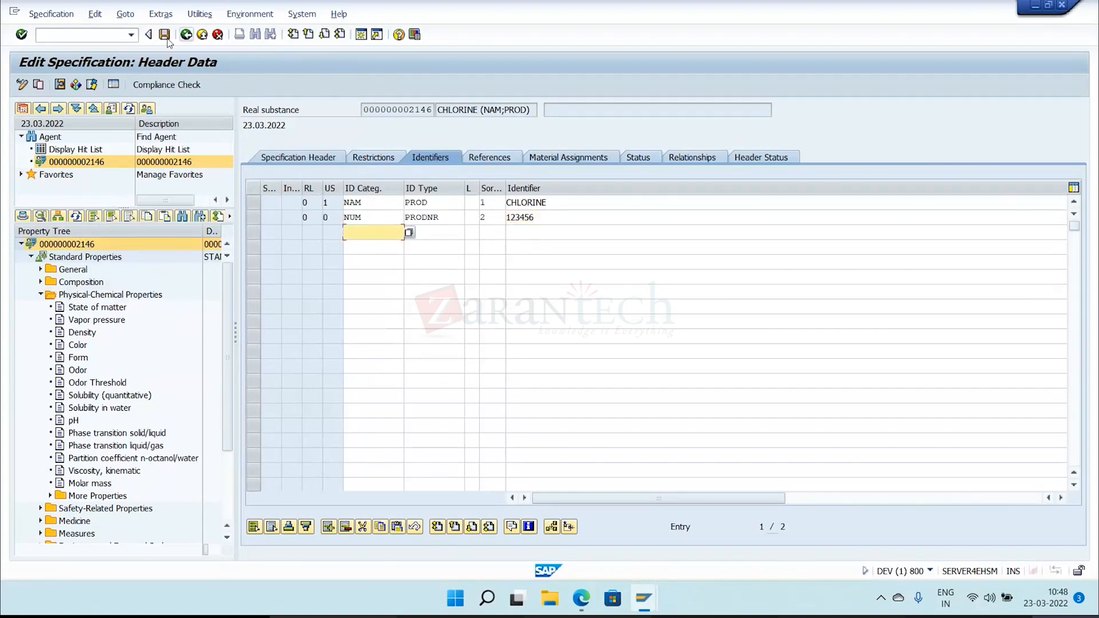
key(ctrl+s)
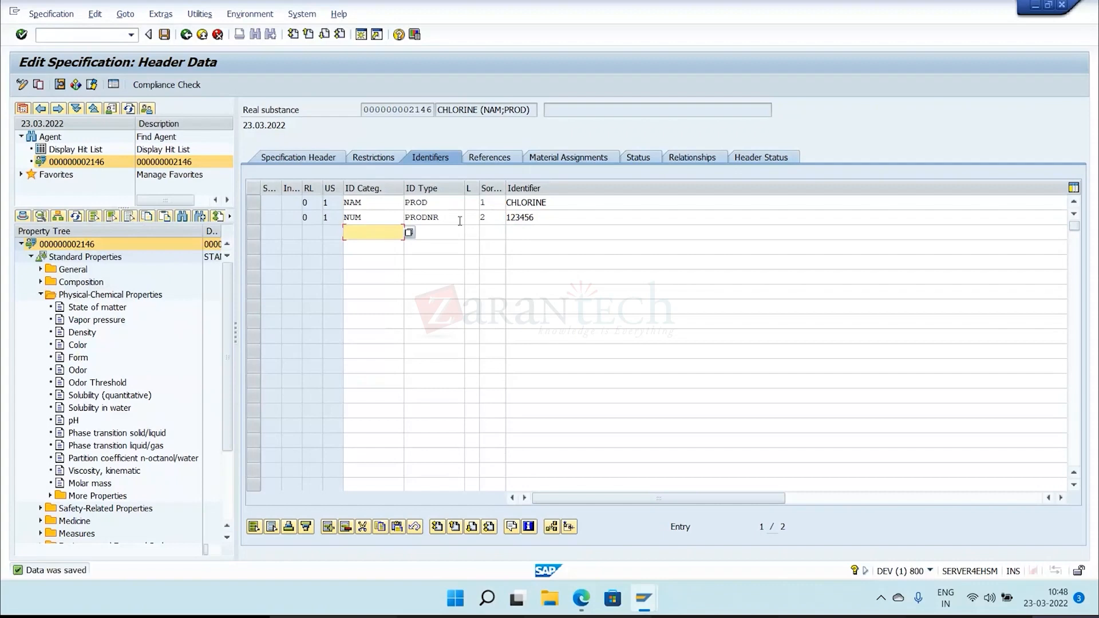
click(500, 205)
click(498, 218)
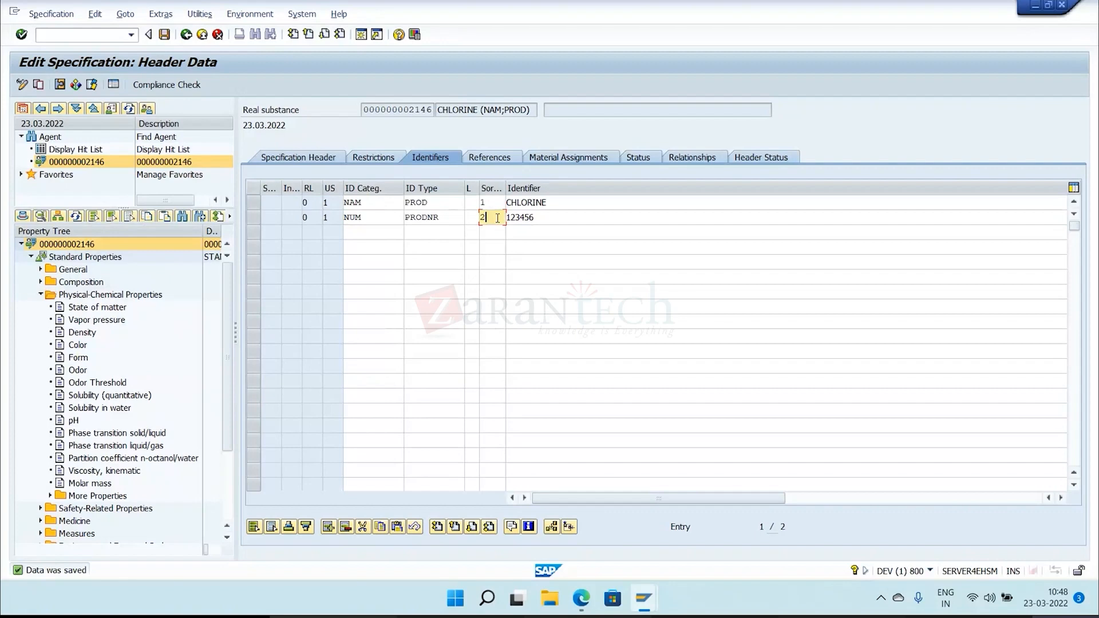
click(593, 205)
click(593, 219)
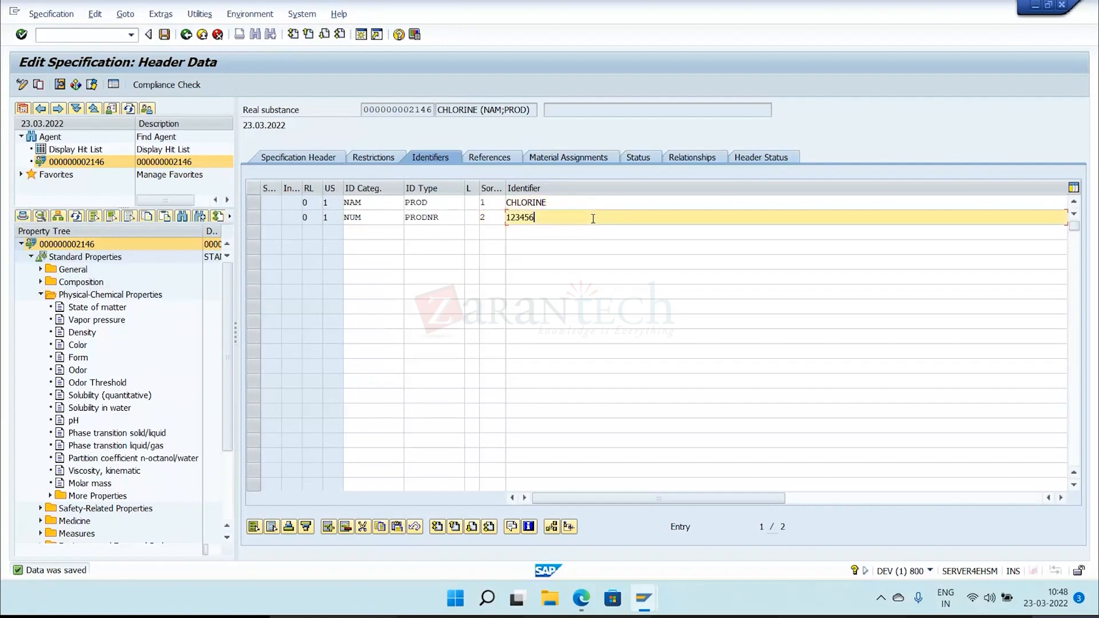
click(577, 202)
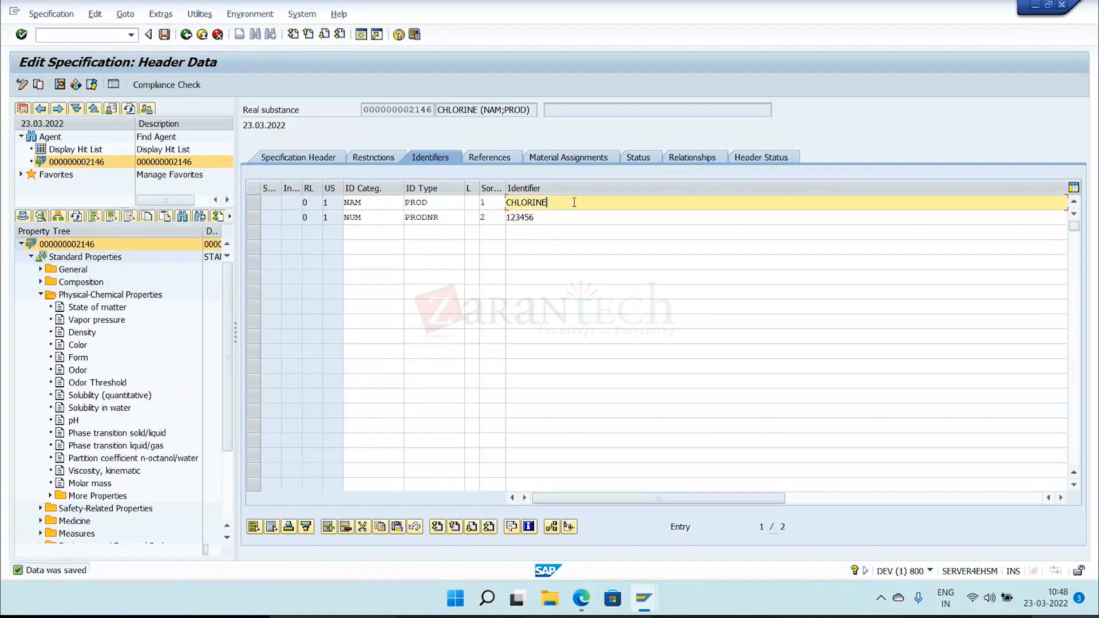
drag(438, 109, 535, 104)
click(536, 104)
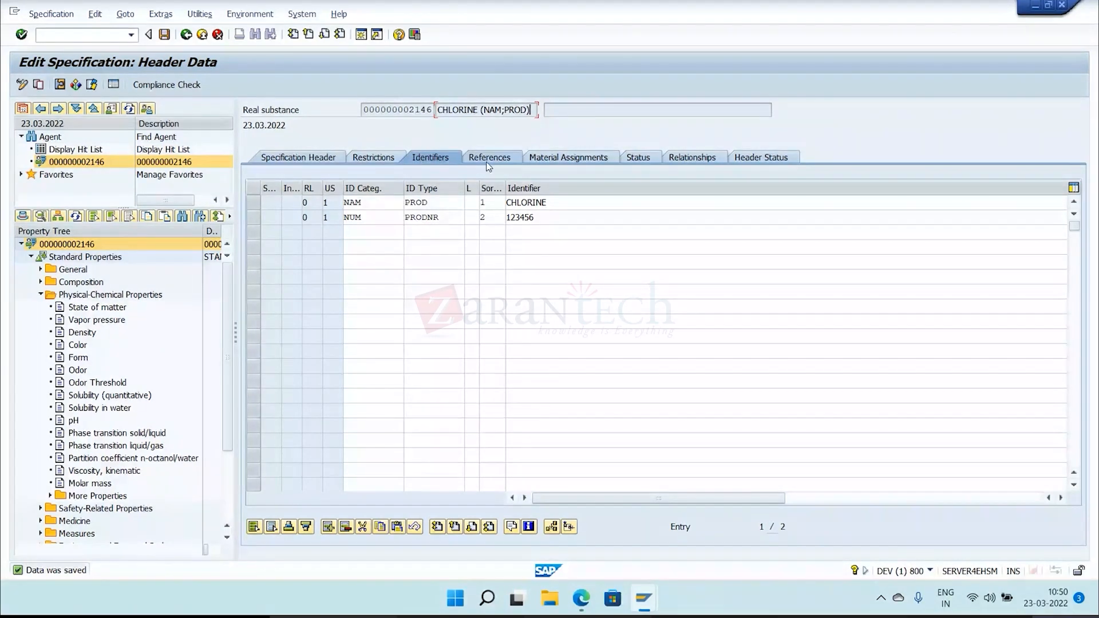
Assign materials 2027 (1 Quart Zip Lock container) and 2450 (20pinCardReaderMainPCB) to the real substance and save the material assignments.
click(567, 158)
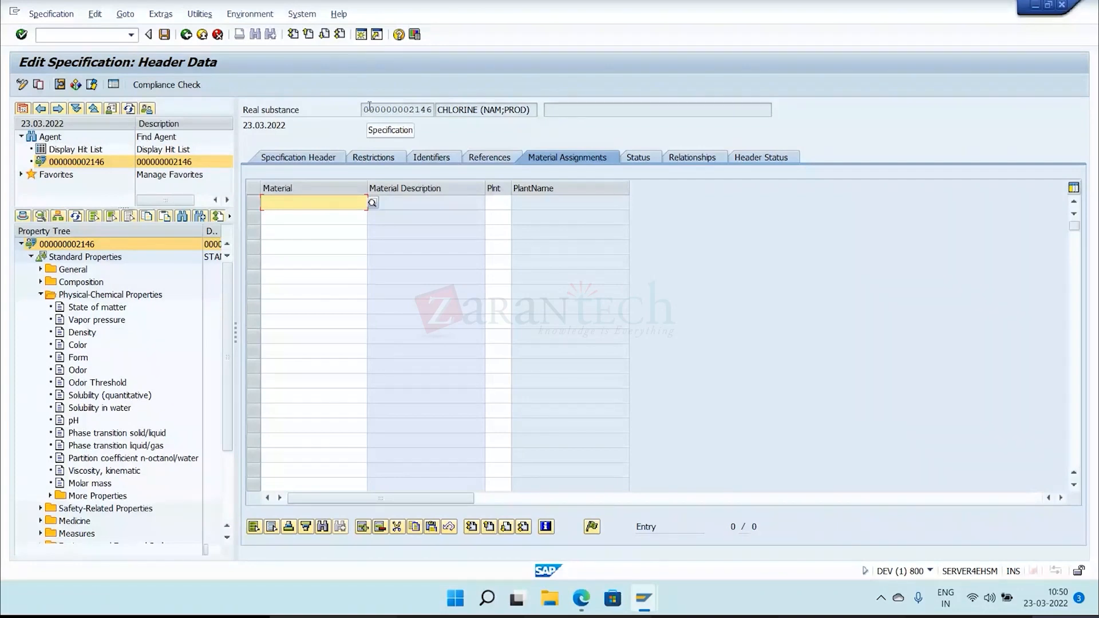
click(373, 206)
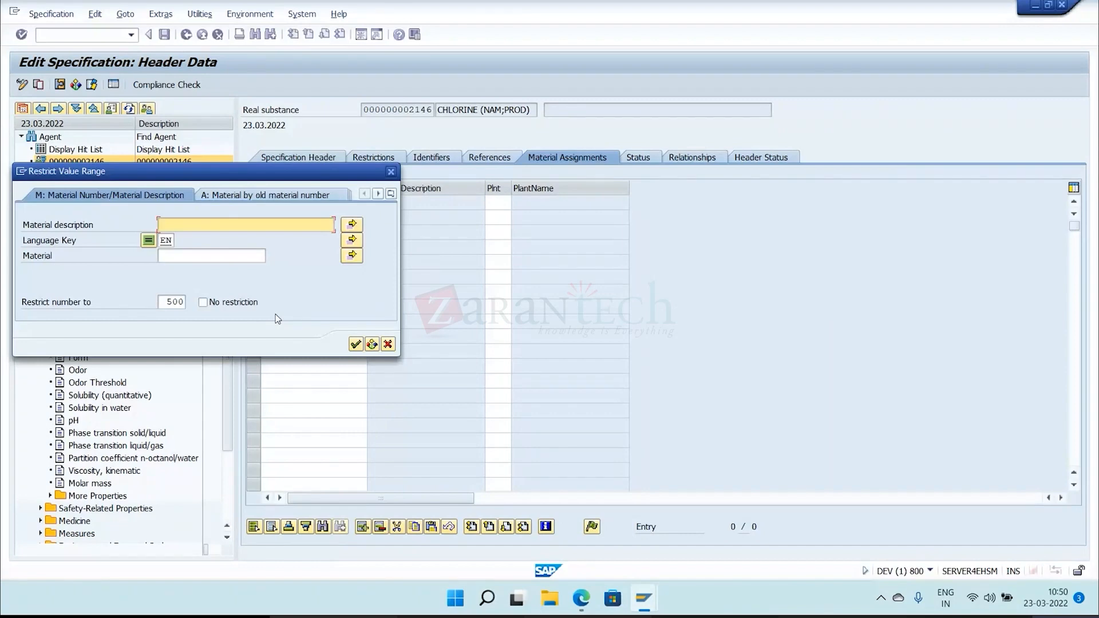
click(353, 344)
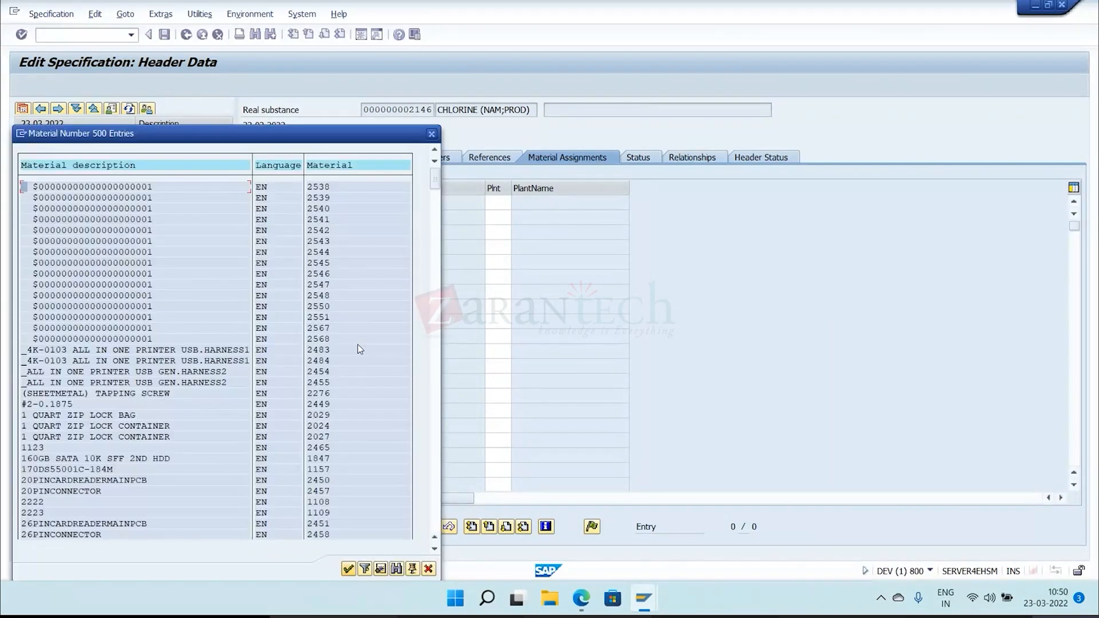
double_click(121, 437)
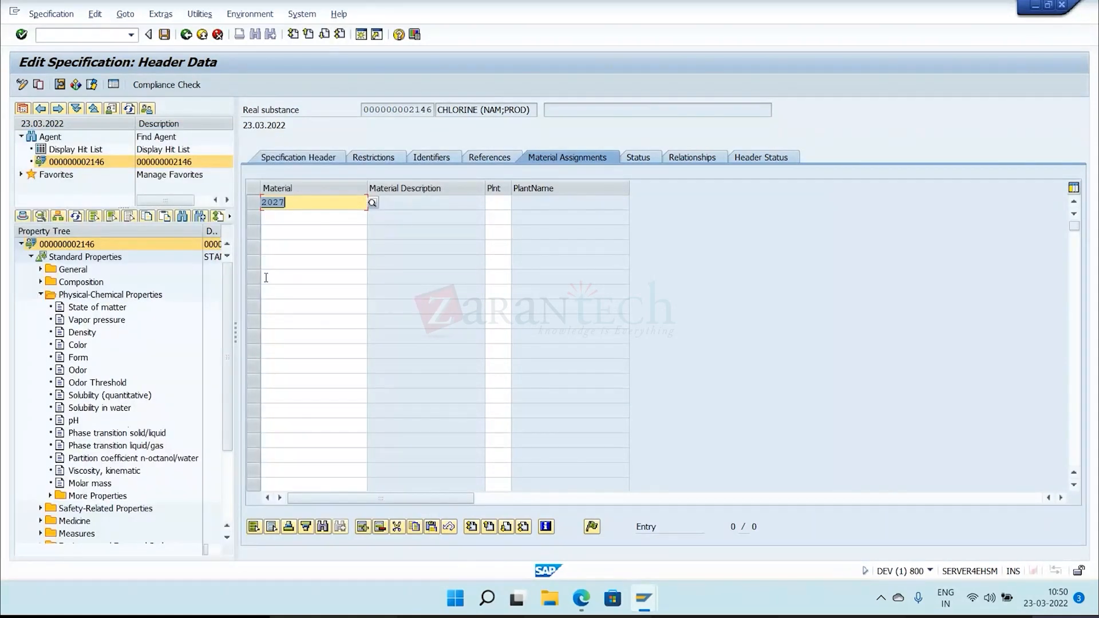
click(372, 202)
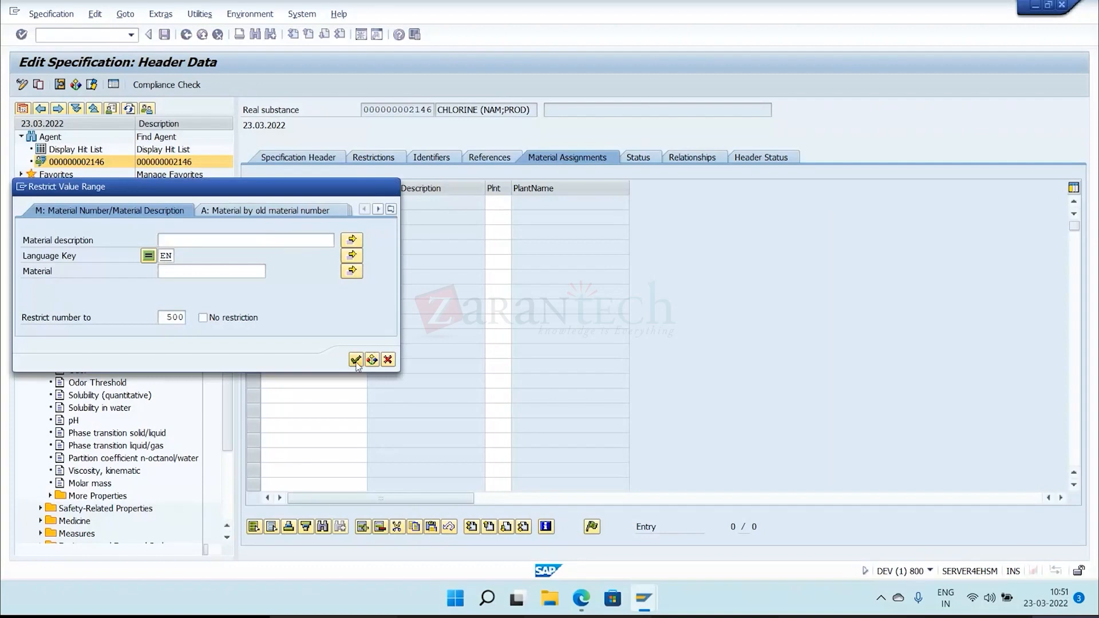
click(356, 360)
double_click(114, 480)
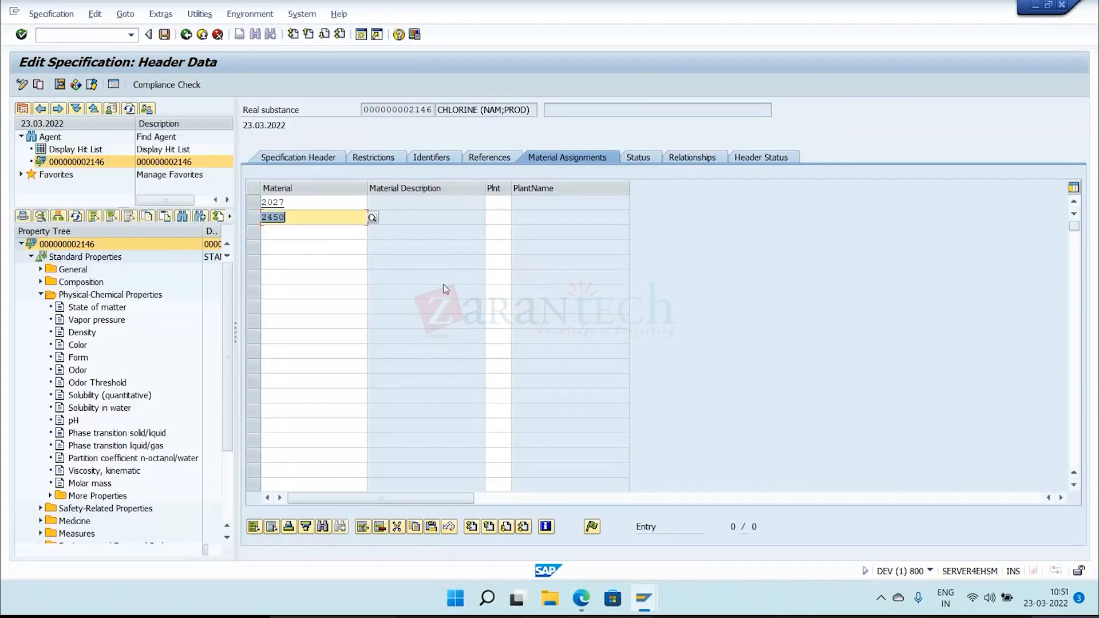
key(Return)
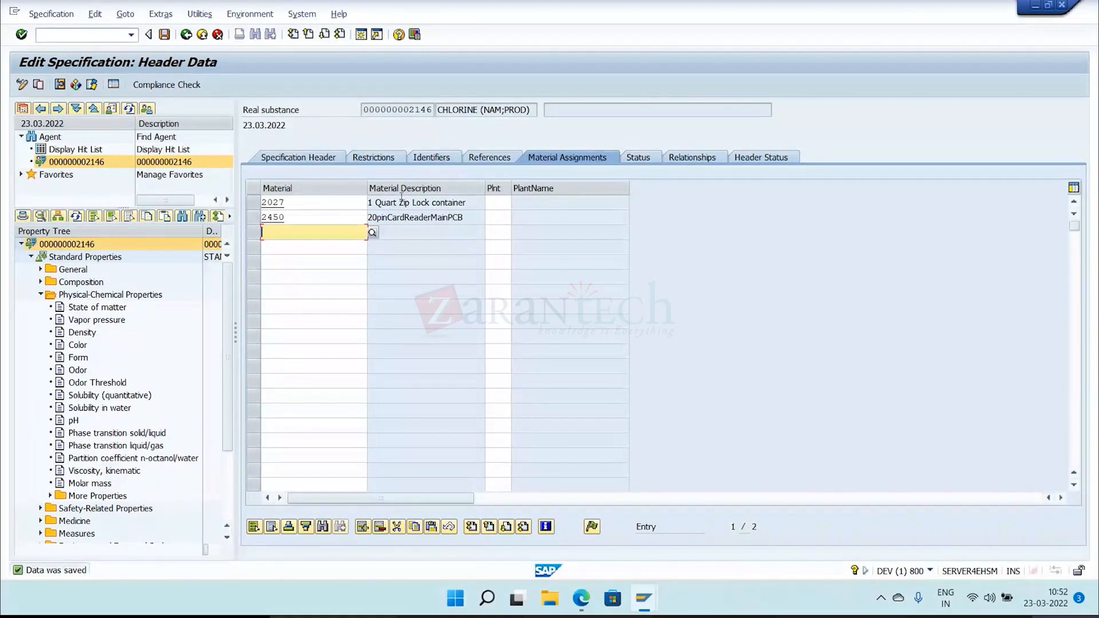
click(498, 218)
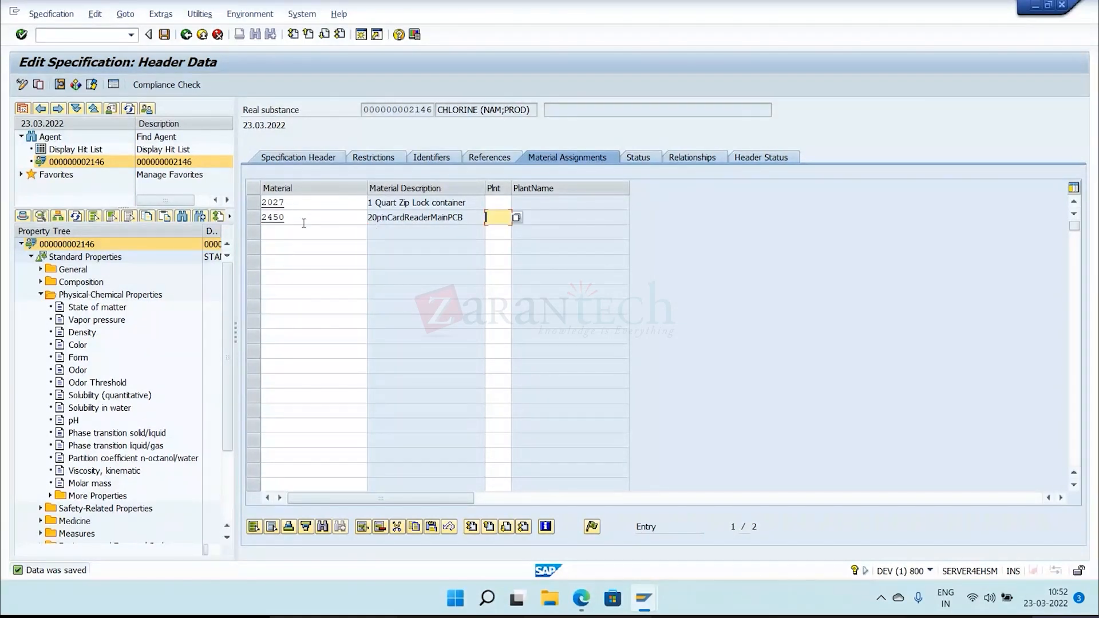
click(304, 222)
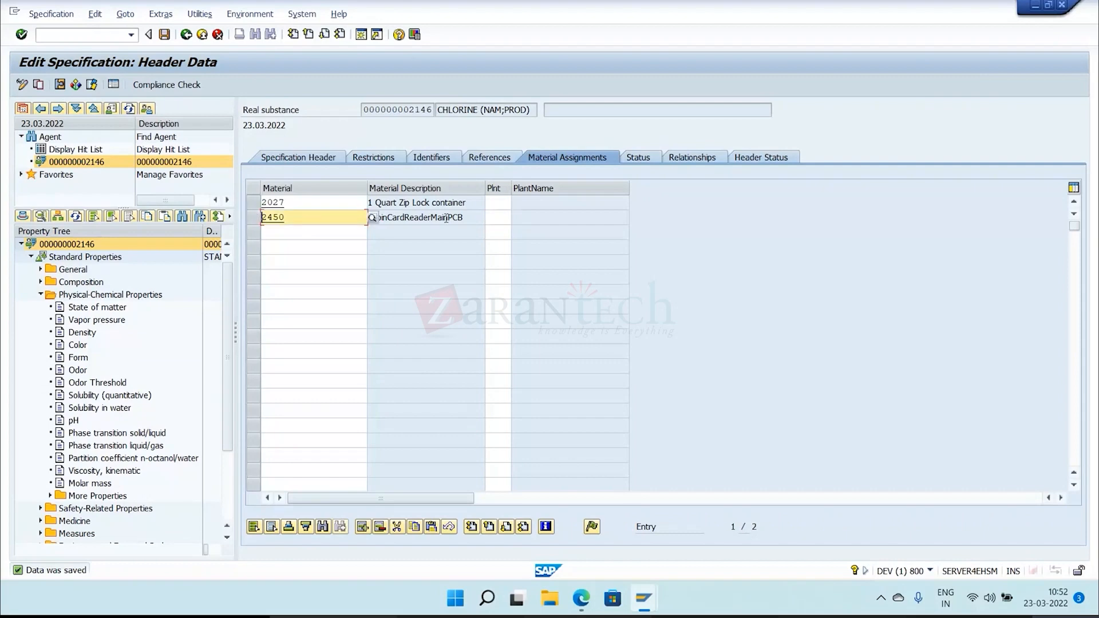
click(487, 218)
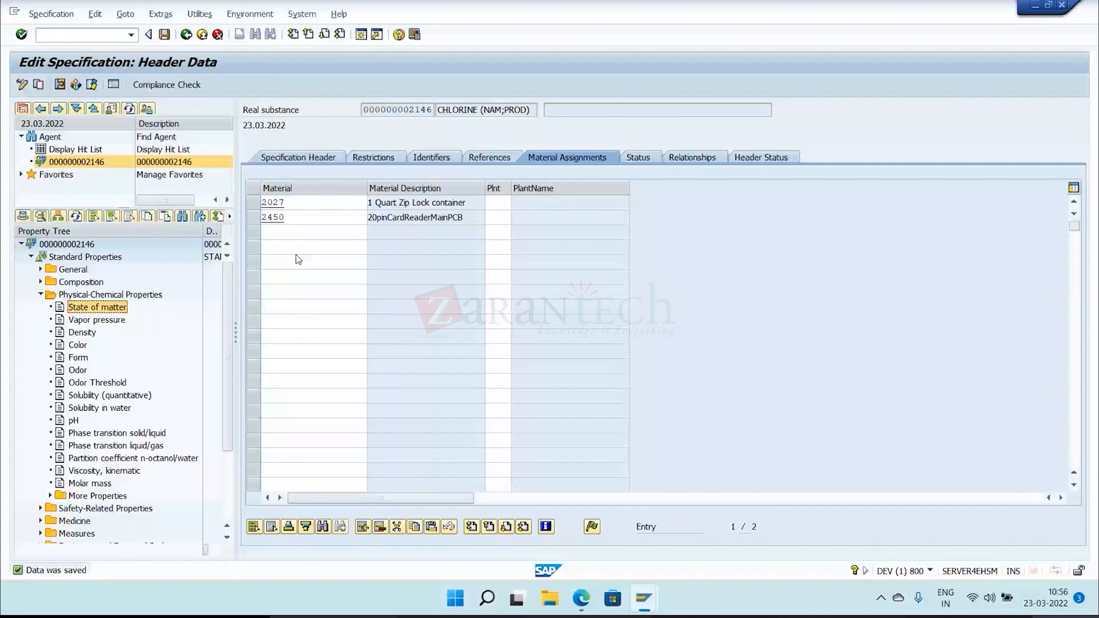
click(81, 282)
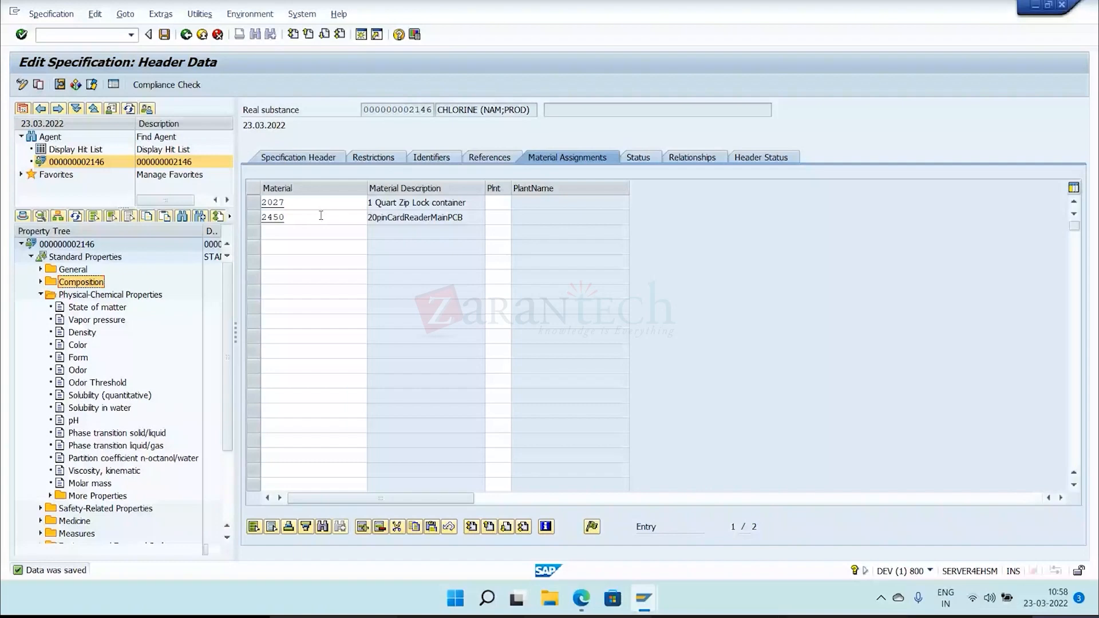
click(501, 221)
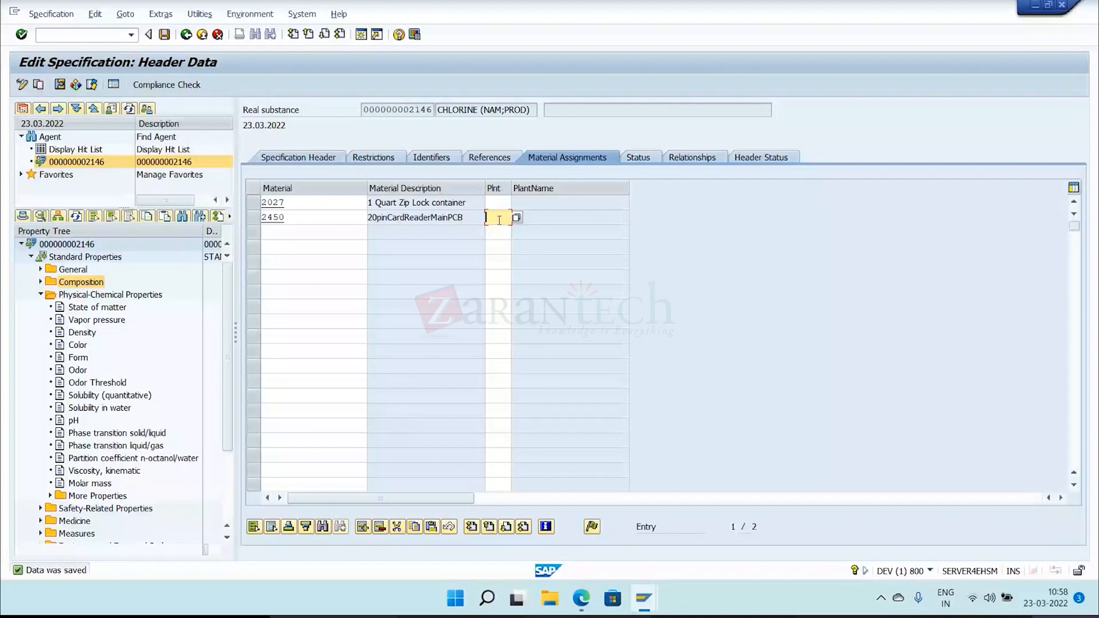
click(476, 220)
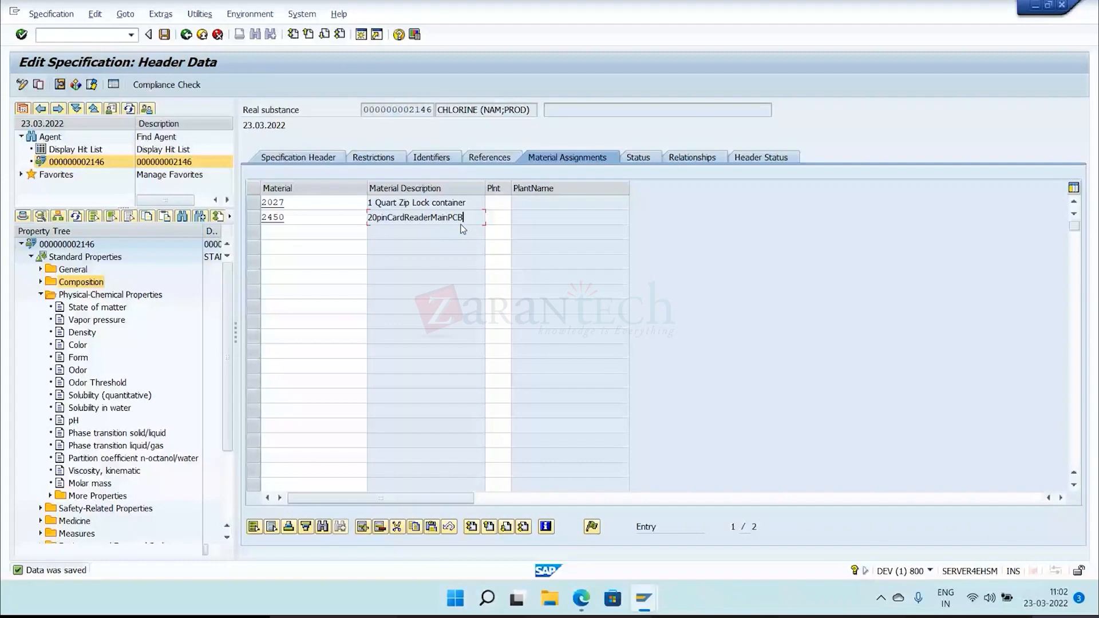
Open the value assignment of the Density property under Physical-Chemical Properties and go to its empty value field.
click(82, 333)
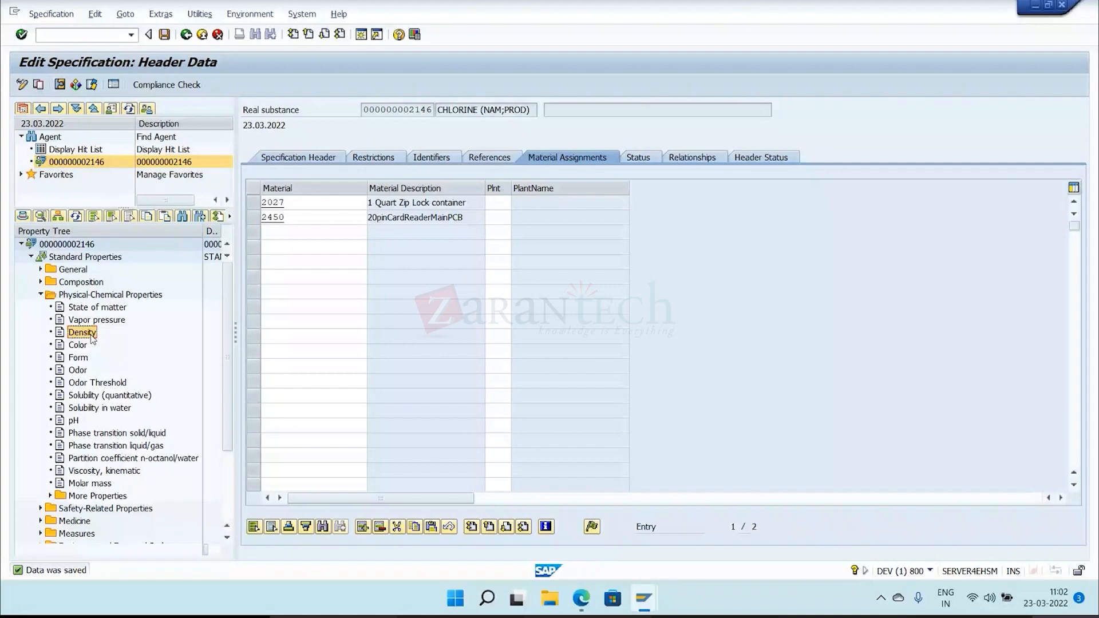
double_click(82, 333)
click(440, 232)
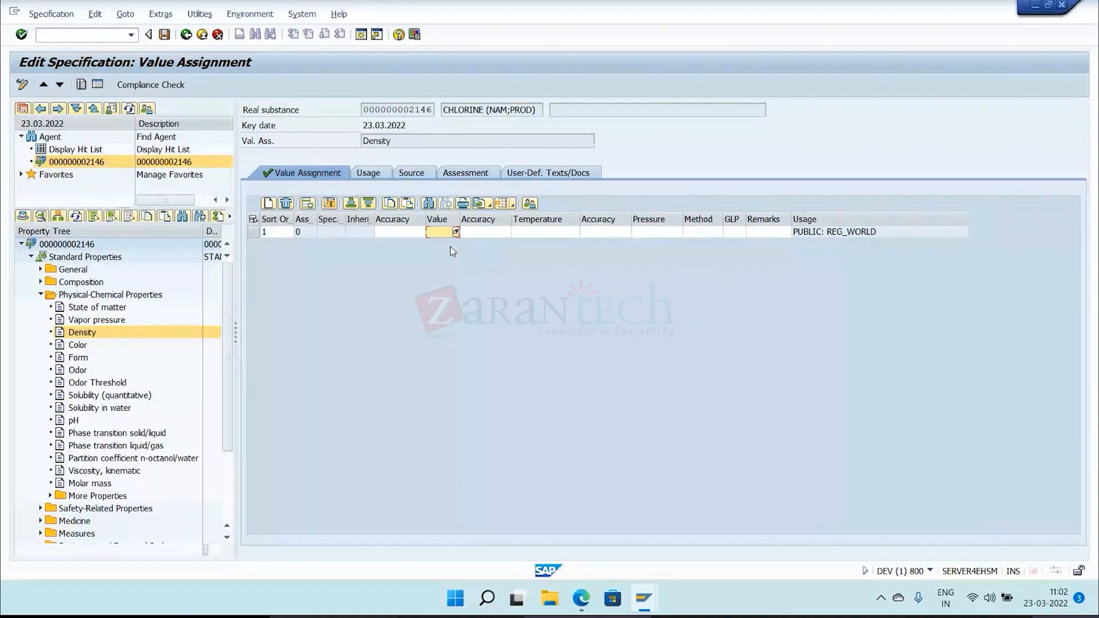
Open the Form property's value assignment, insert blank rows and delete the first instance.
click(86, 359)
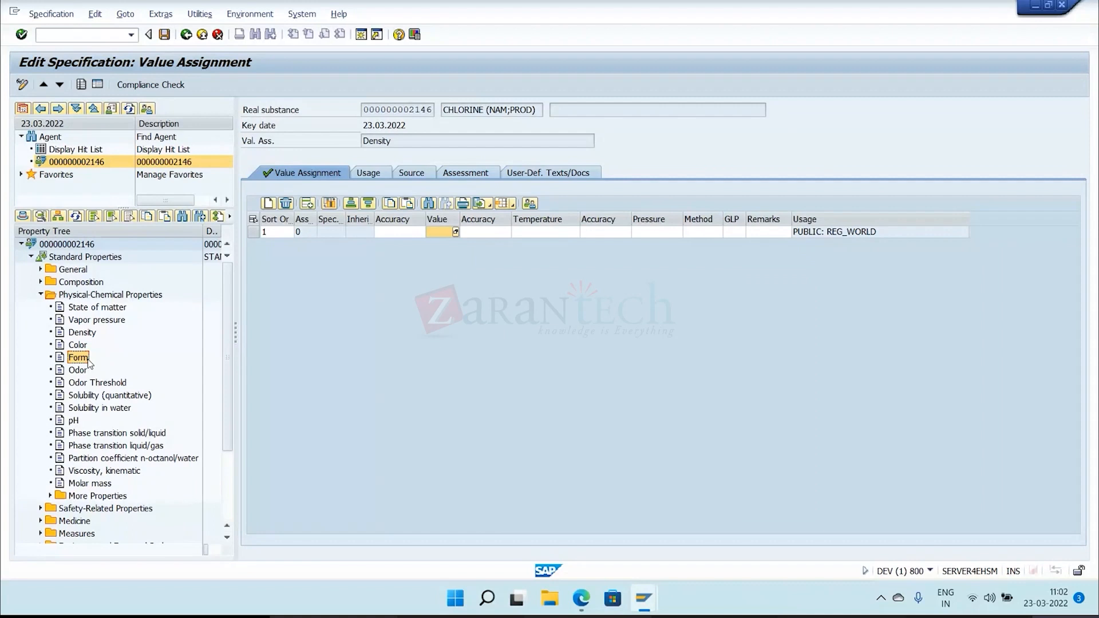
click(309, 208)
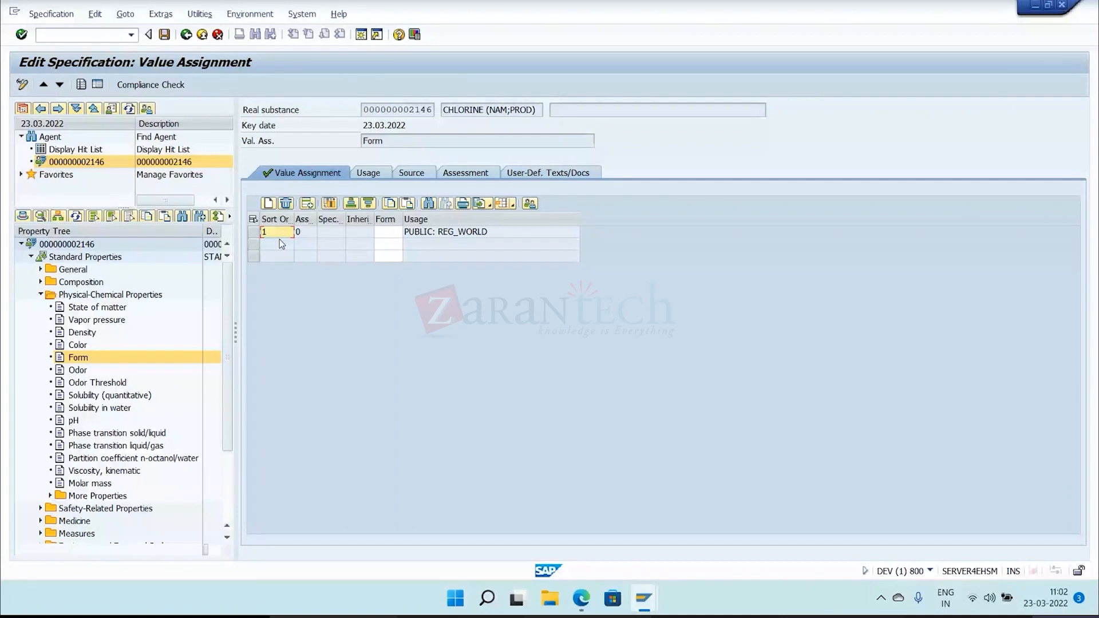
click(254, 232)
click(285, 204)
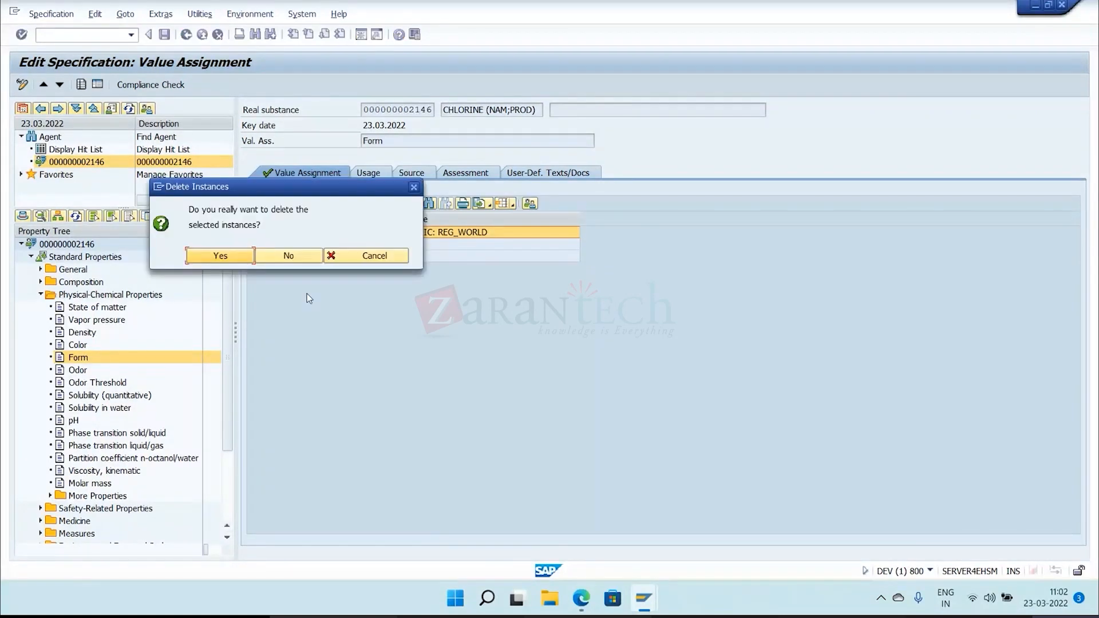
key(Return)
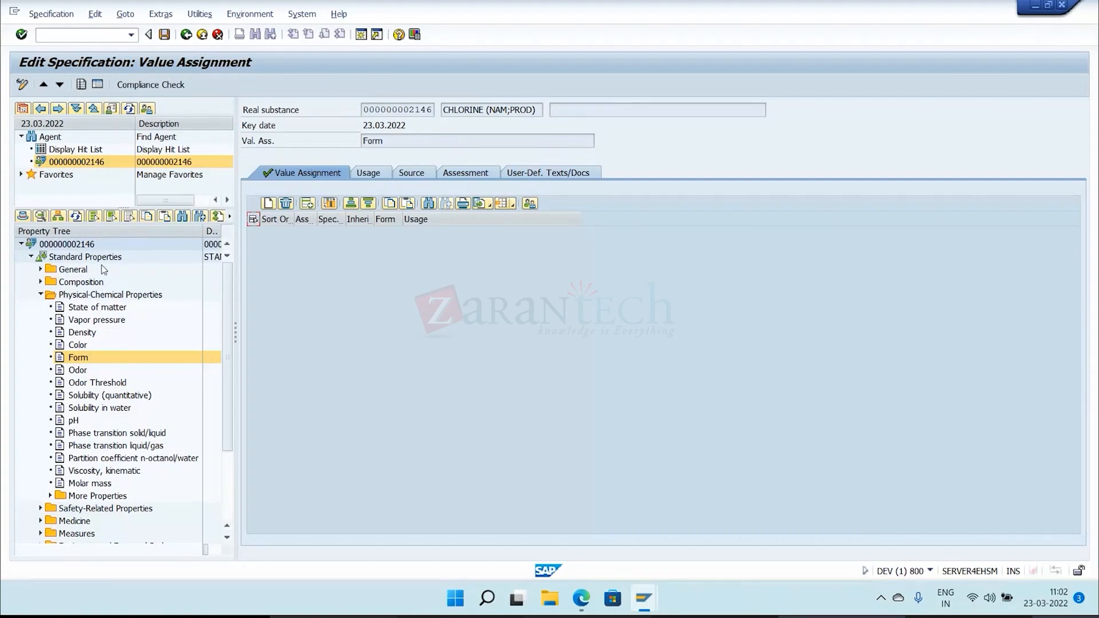
Return to the substance's header data, review the property tree folders and collapse Physical-Chemical Properties.
double_click(67, 244)
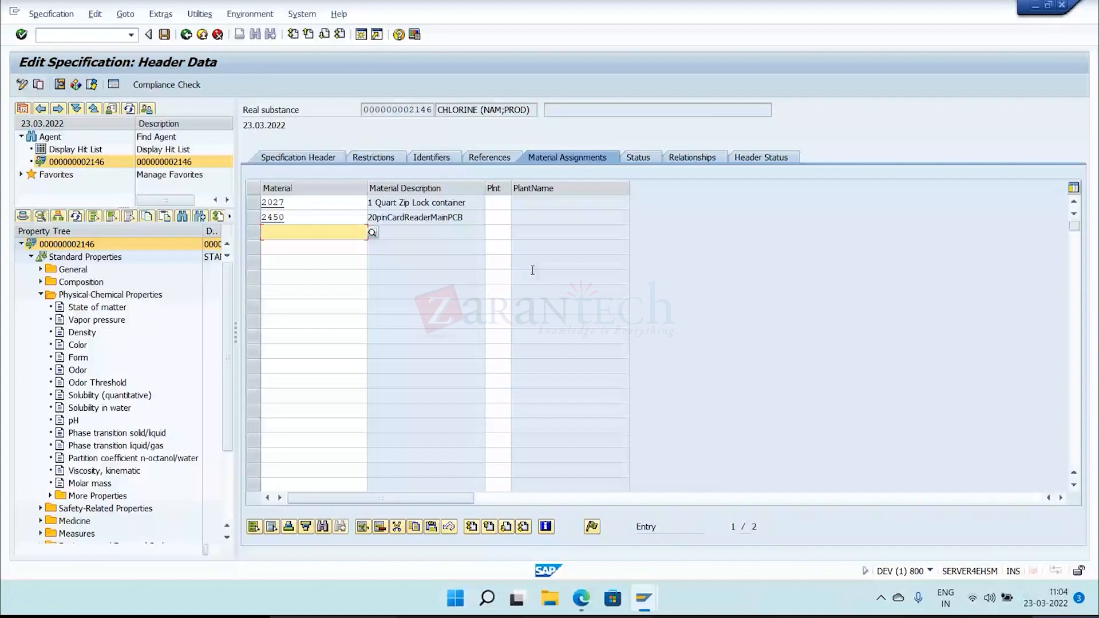
scroll(105, 448, down, 2)
click(105, 446)
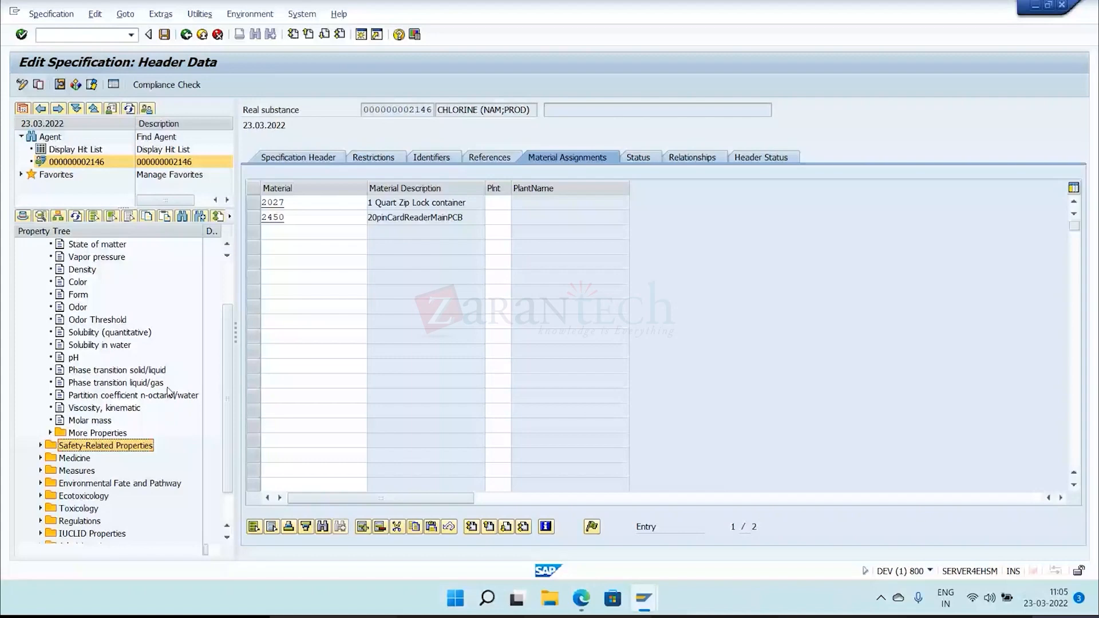
scroll(169, 391, up, 2)
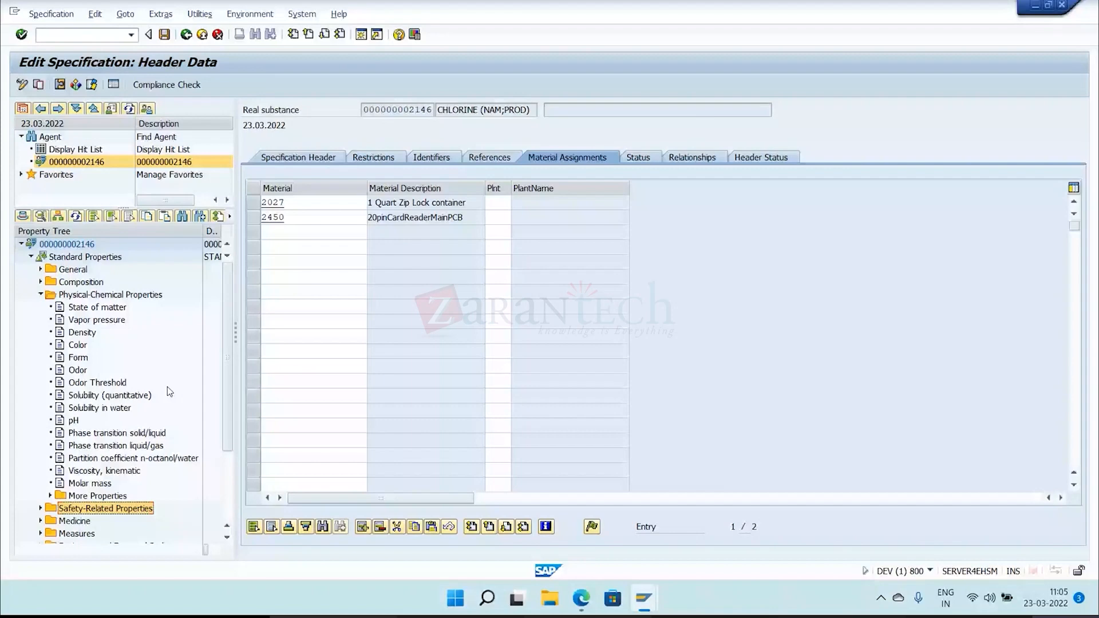
click(41, 294)
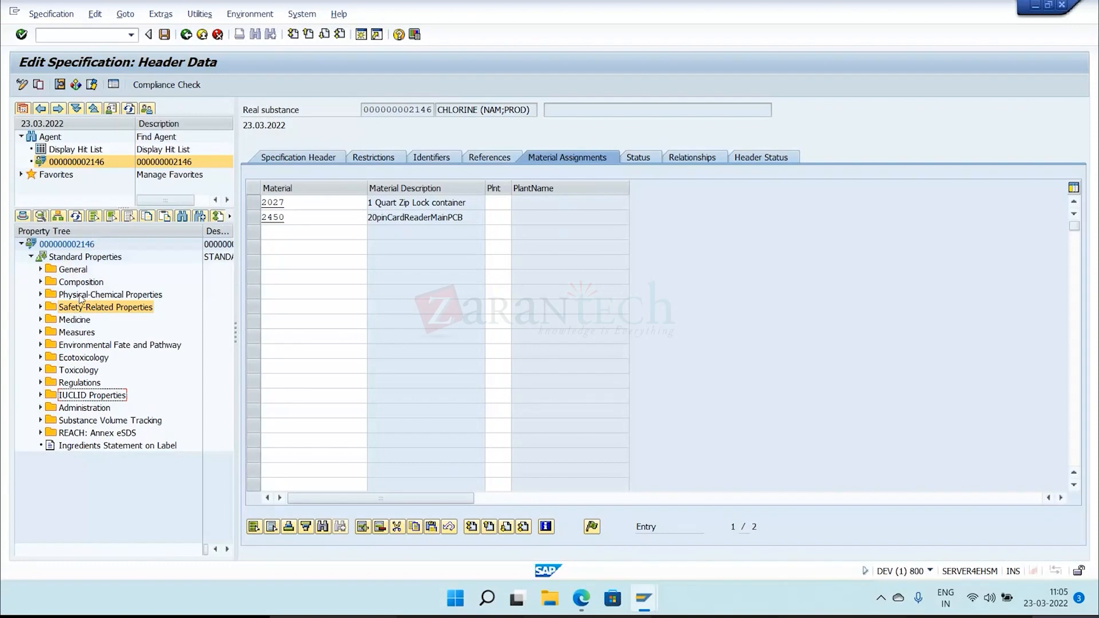
click(80, 296)
click(84, 309)
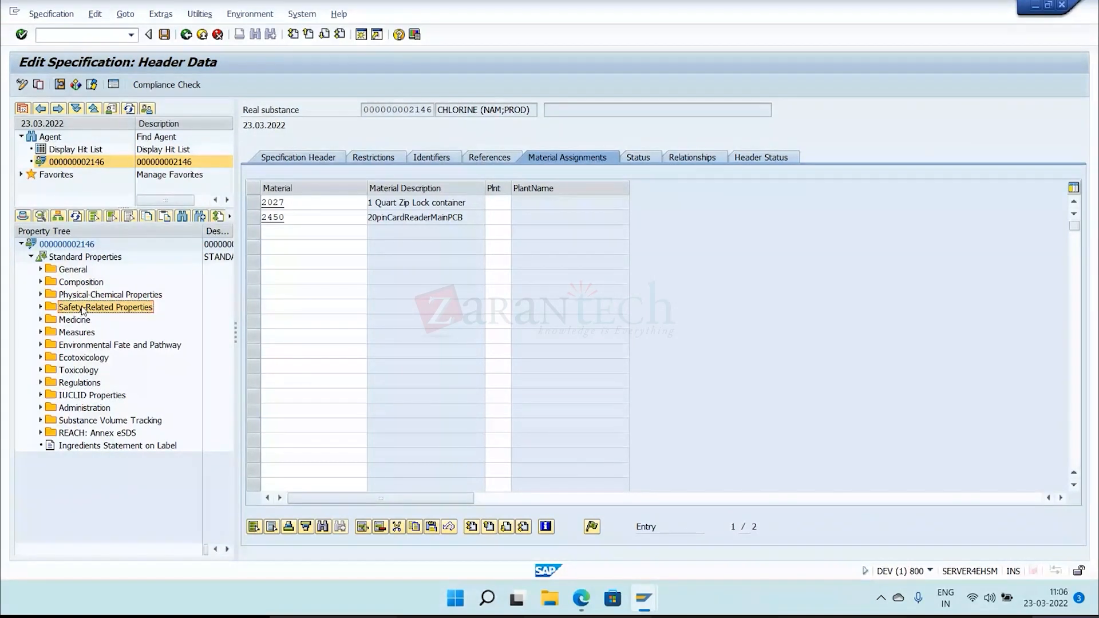
Expand the Measures folder and examine its subfolders from Storage to Release/Spillage, plus the Medicine, Toxicology, Regulations and Physical-Chemical Properties folders.
click(40, 332)
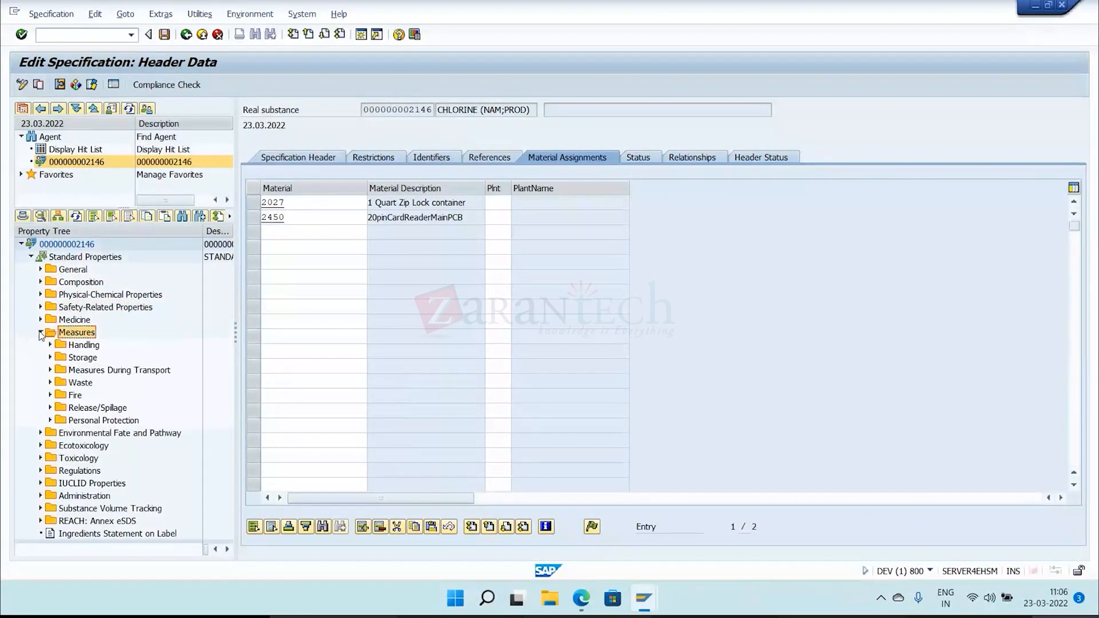
click(81, 359)
click(80, 372)
click(79, 383)
click(77, 396)
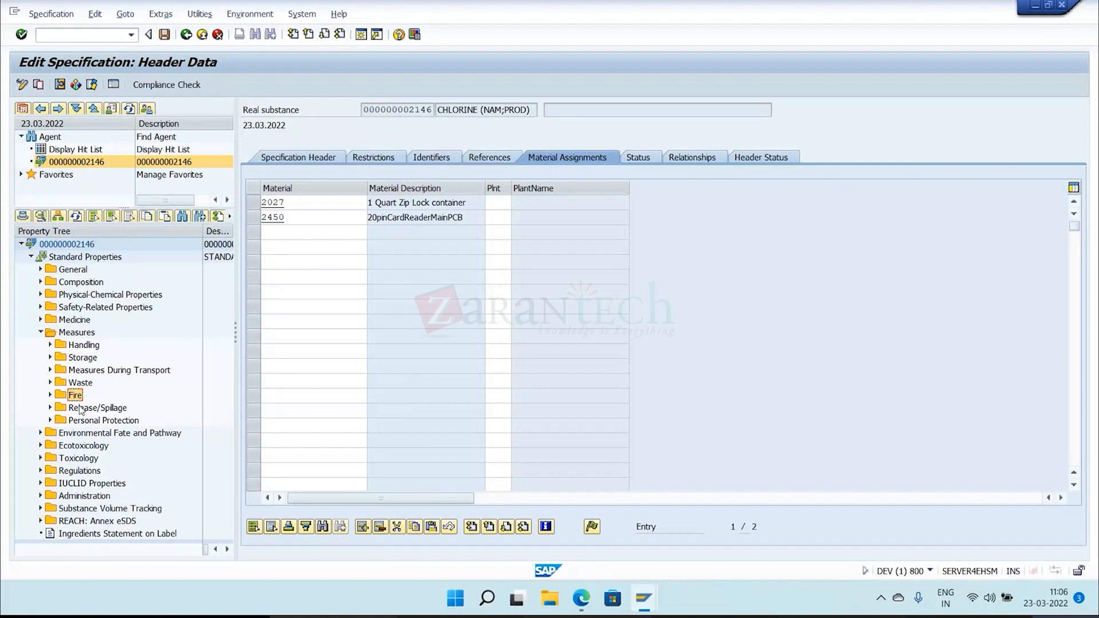
click(82, 409)
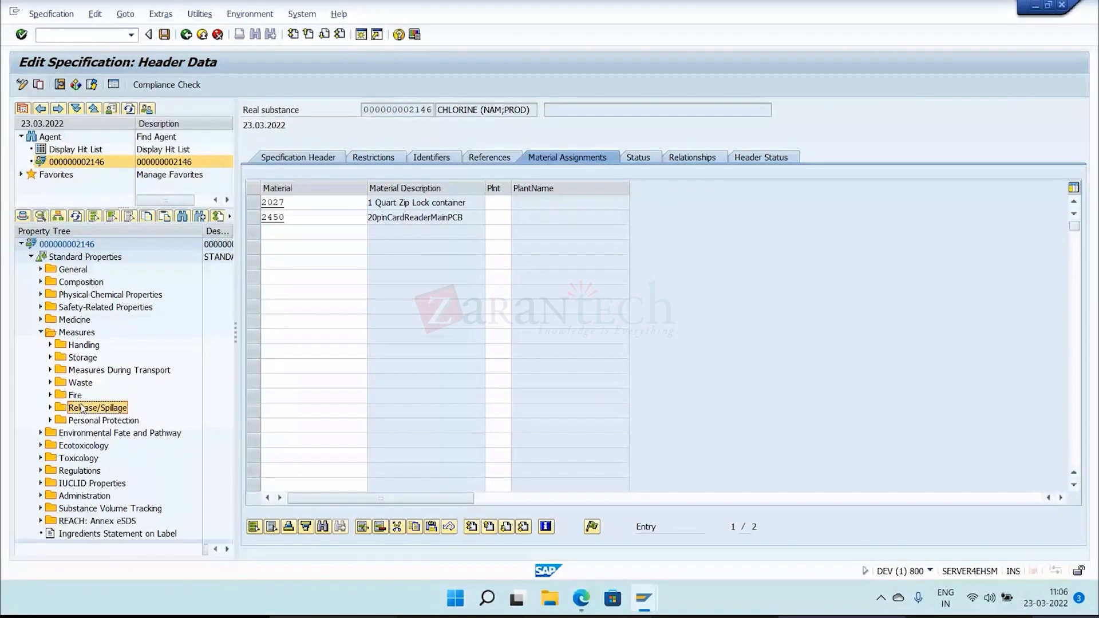
click(68, 320)
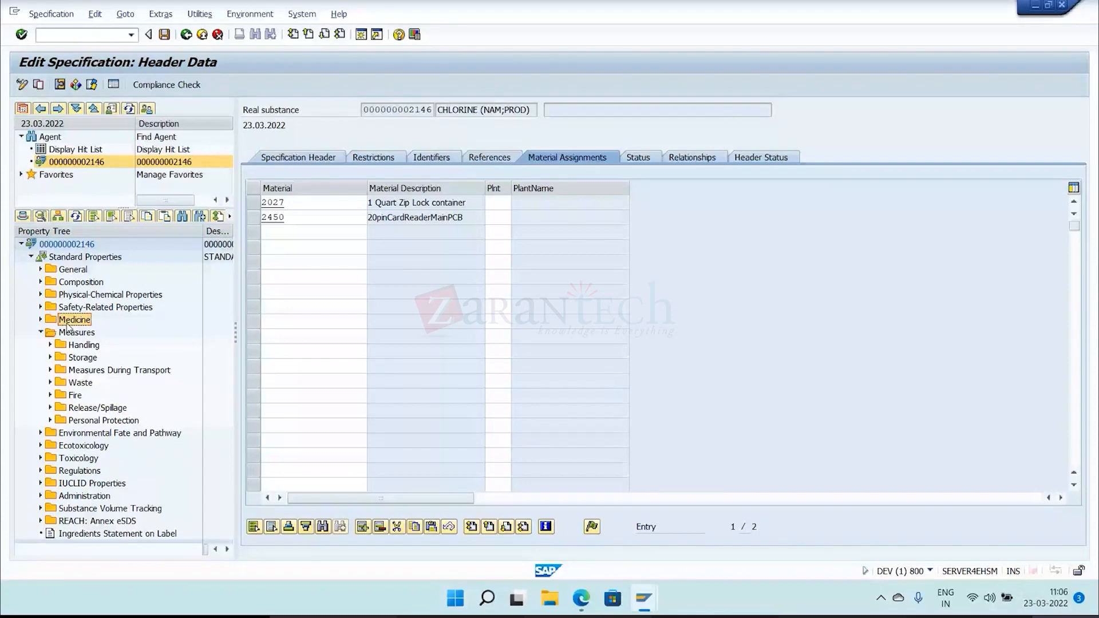
click(80, 435)
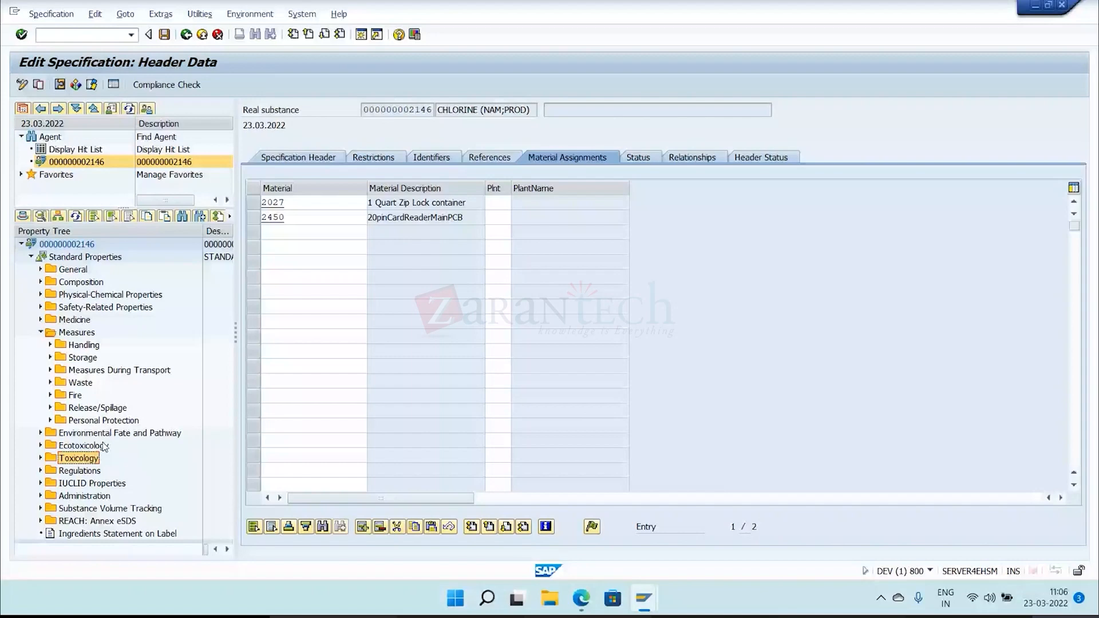
key(Down)
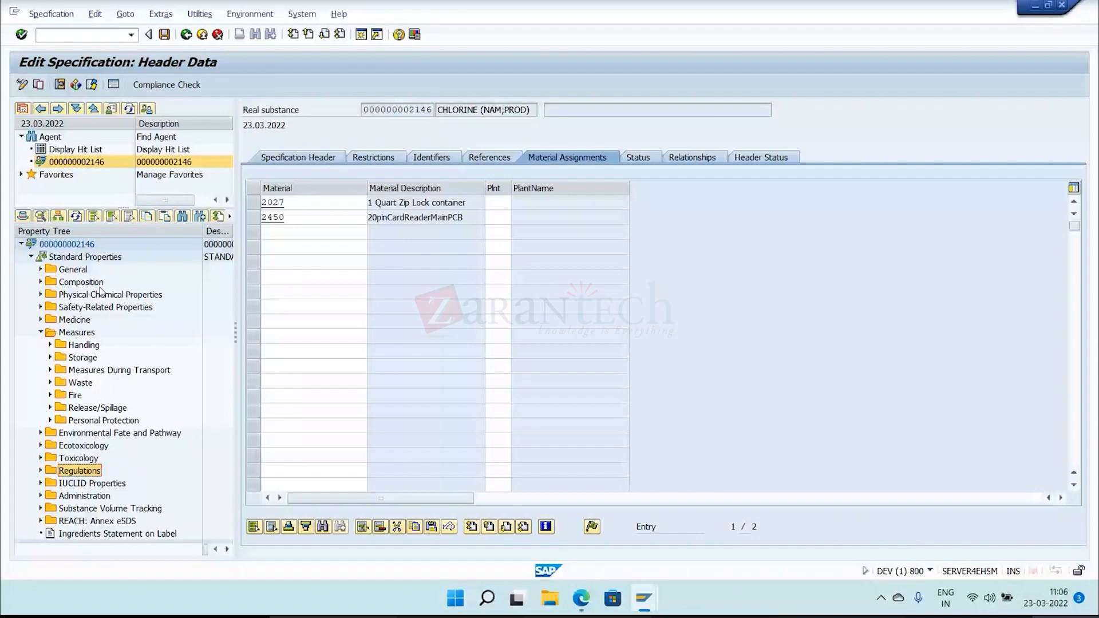
click(107, 297)
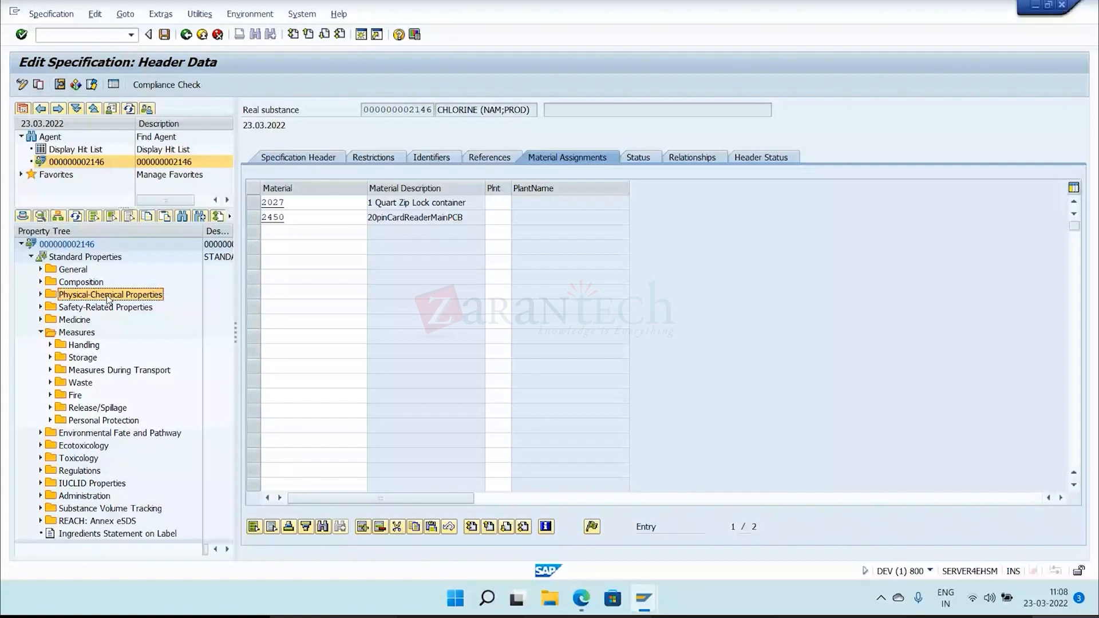
Look through the list of available property trees down to ZFIRE (SAFETY) and close it without choosing one.
double_click(92, 334)
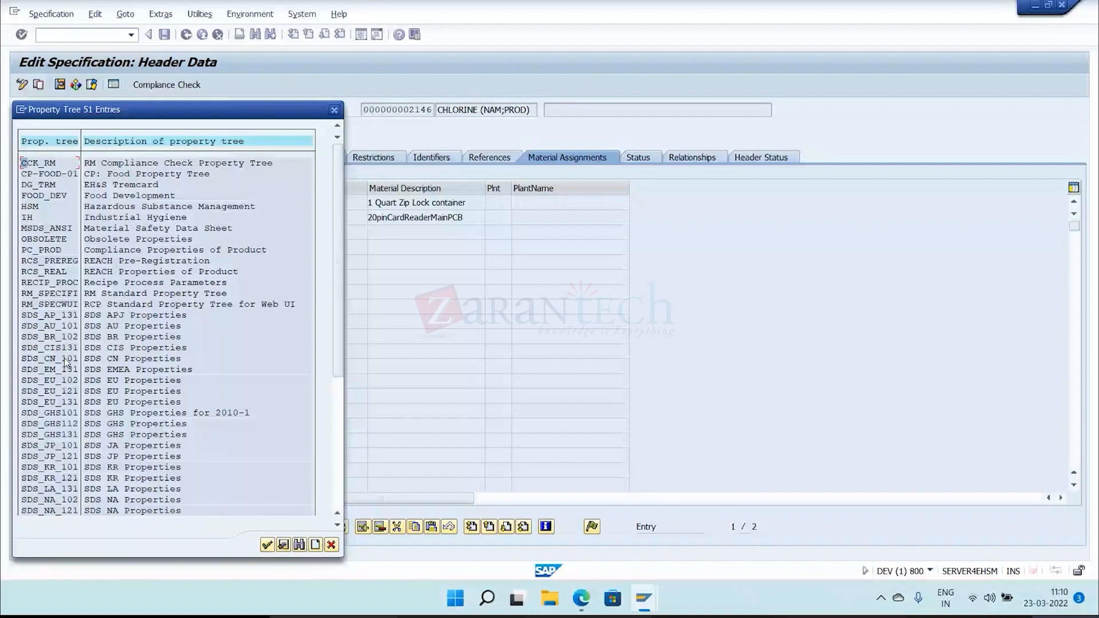
scroll(65, 362, down, 6)
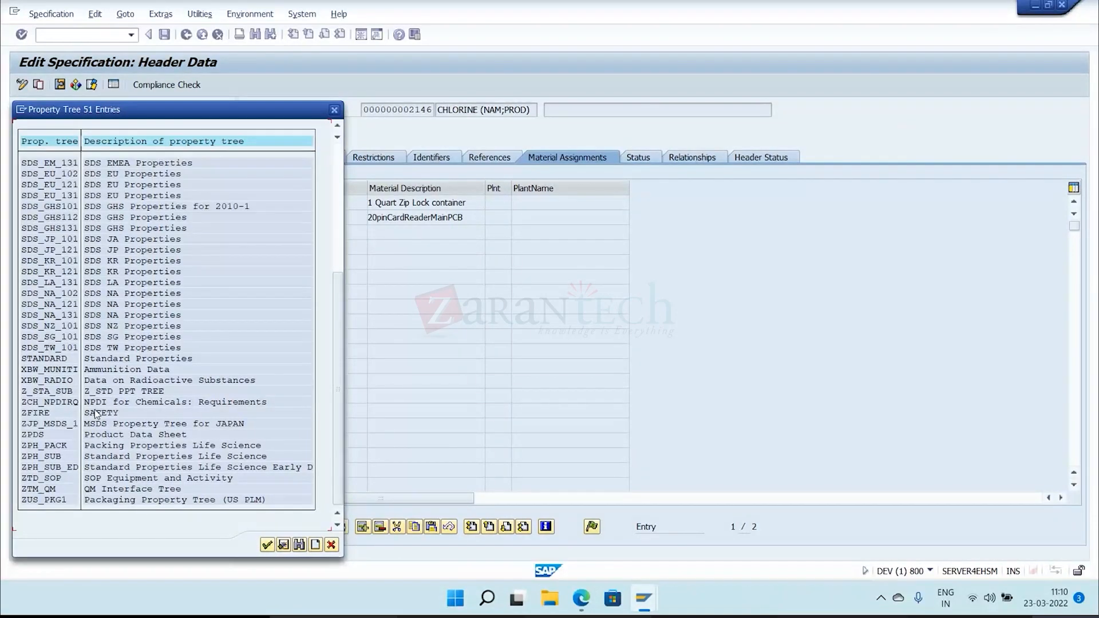
click(116, 416)
click(334, 110)
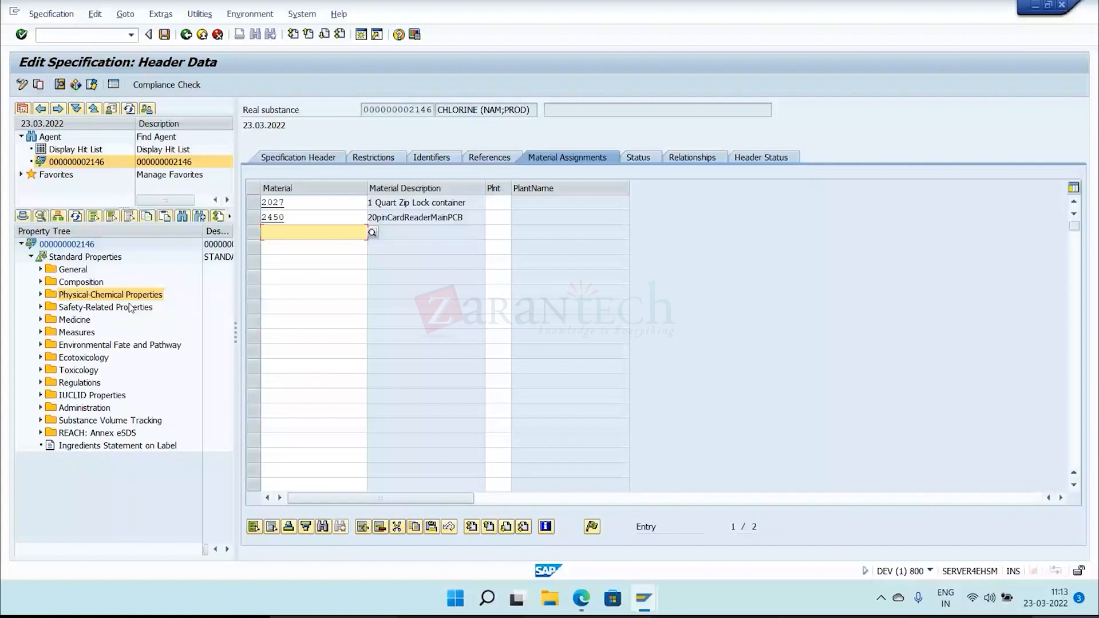
Select the General property folder, go to the substance's references and save the pending specification changes.
click(72, 270)
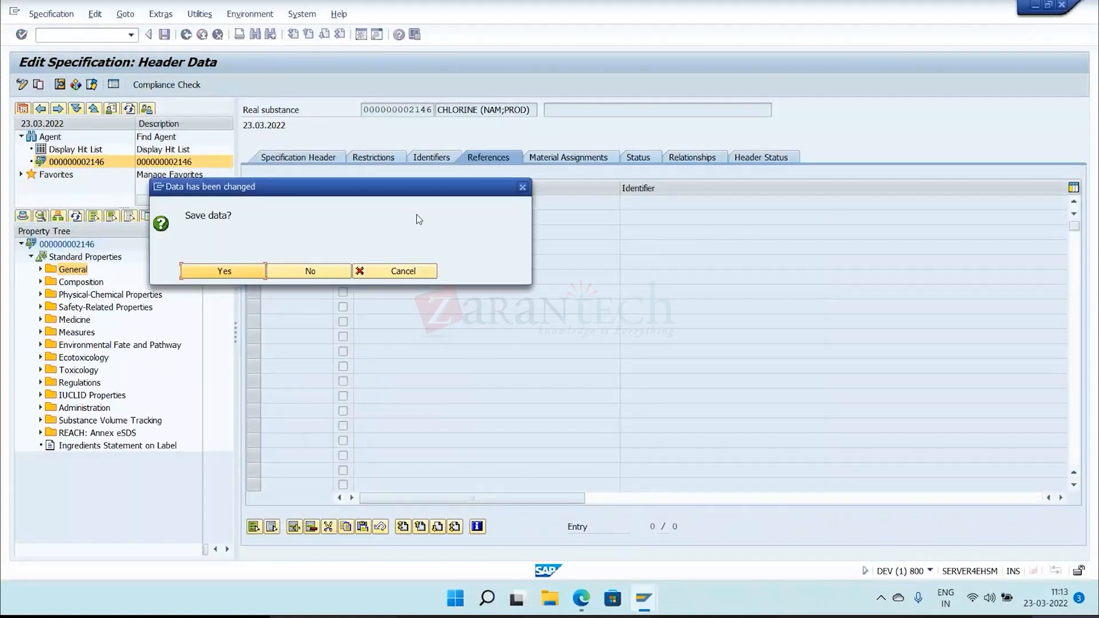
click(256, 271)
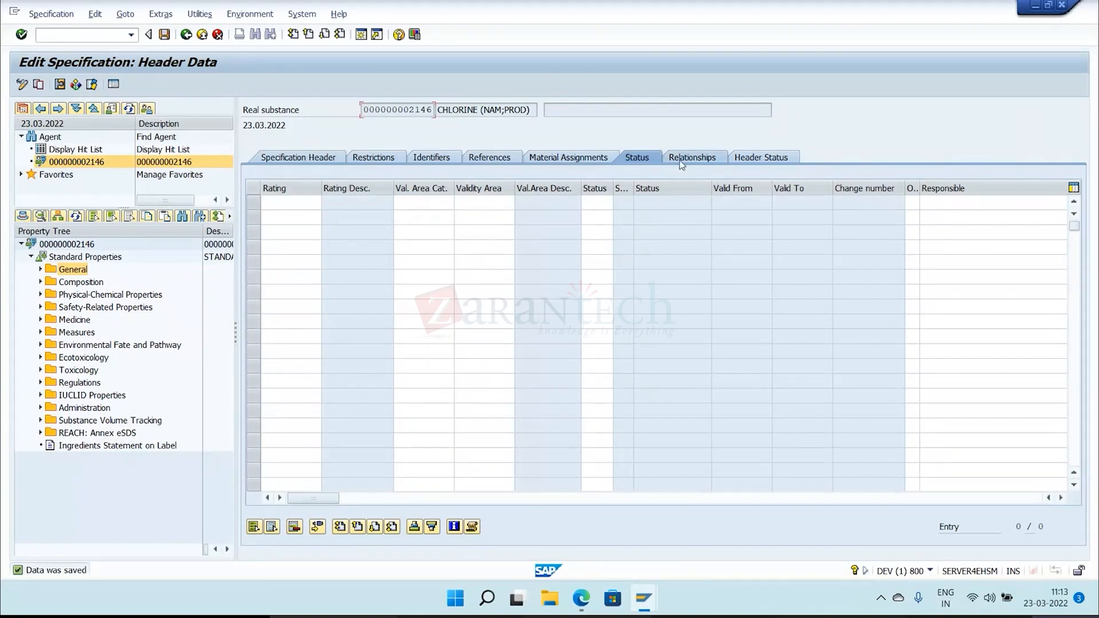
Review the real substance's relationships, specification header, restrictions, identifiers and material assignments.
click(680, 161)
click(310, 158)
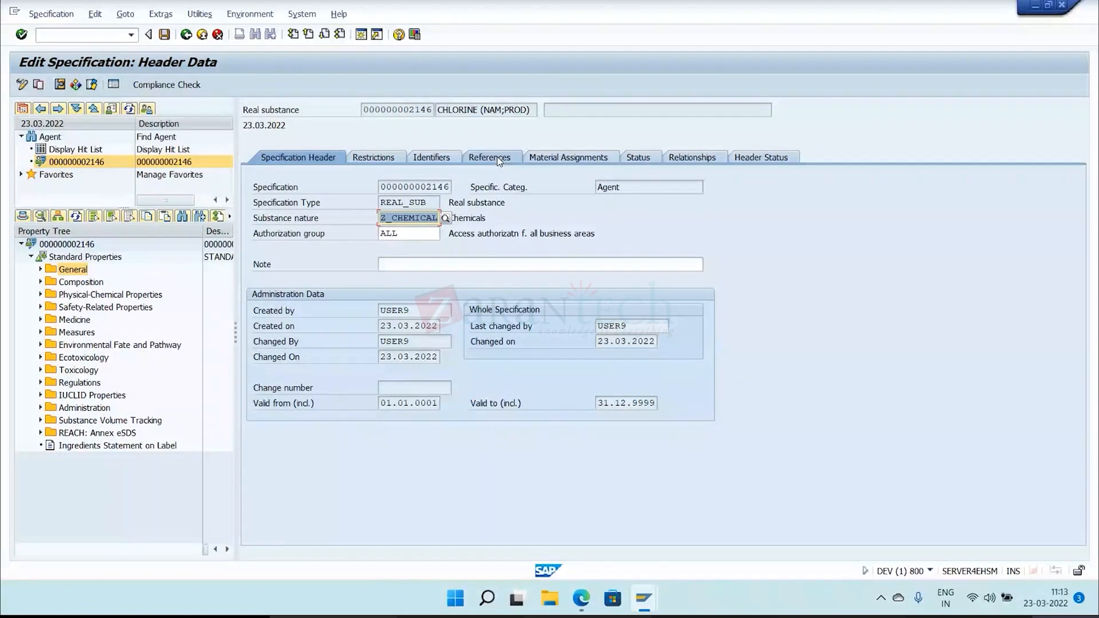
click(372, 158)
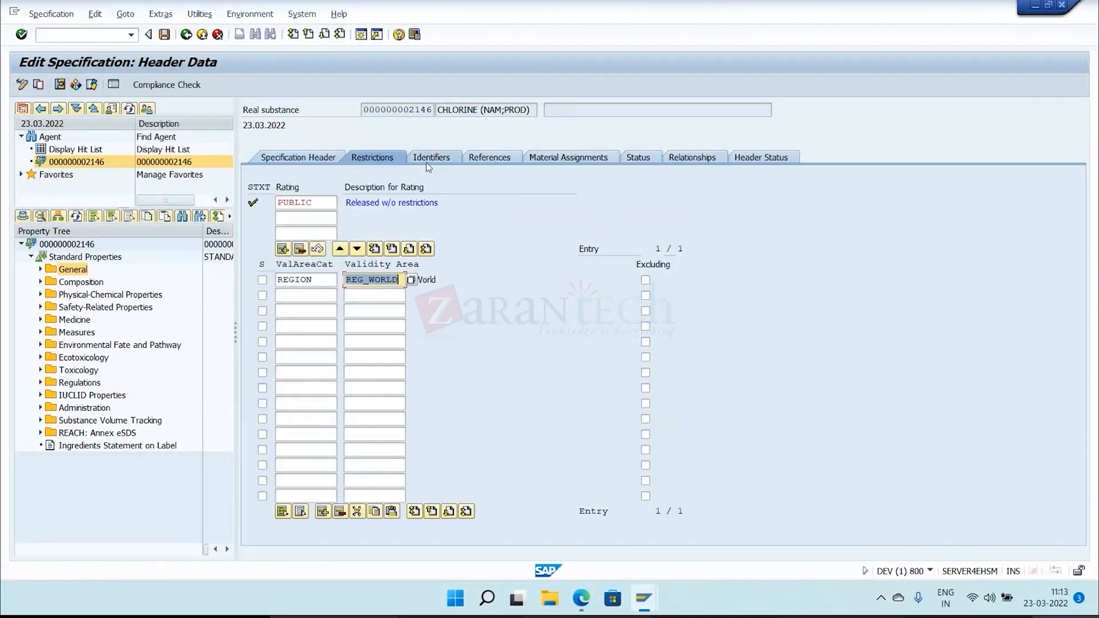
click(431, 158)
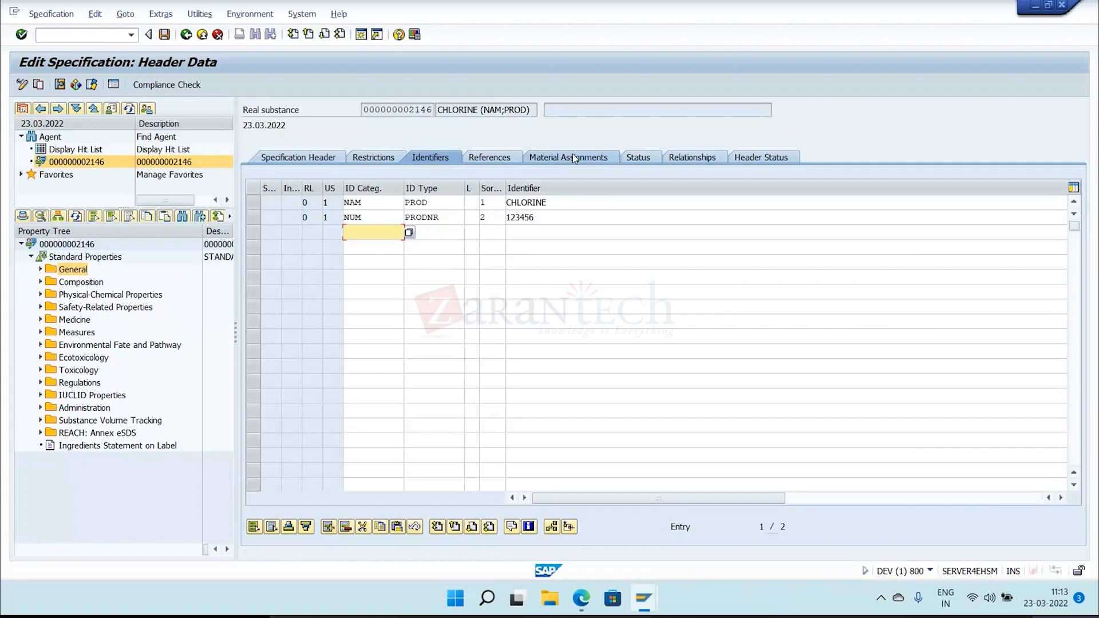
click(573, 155)
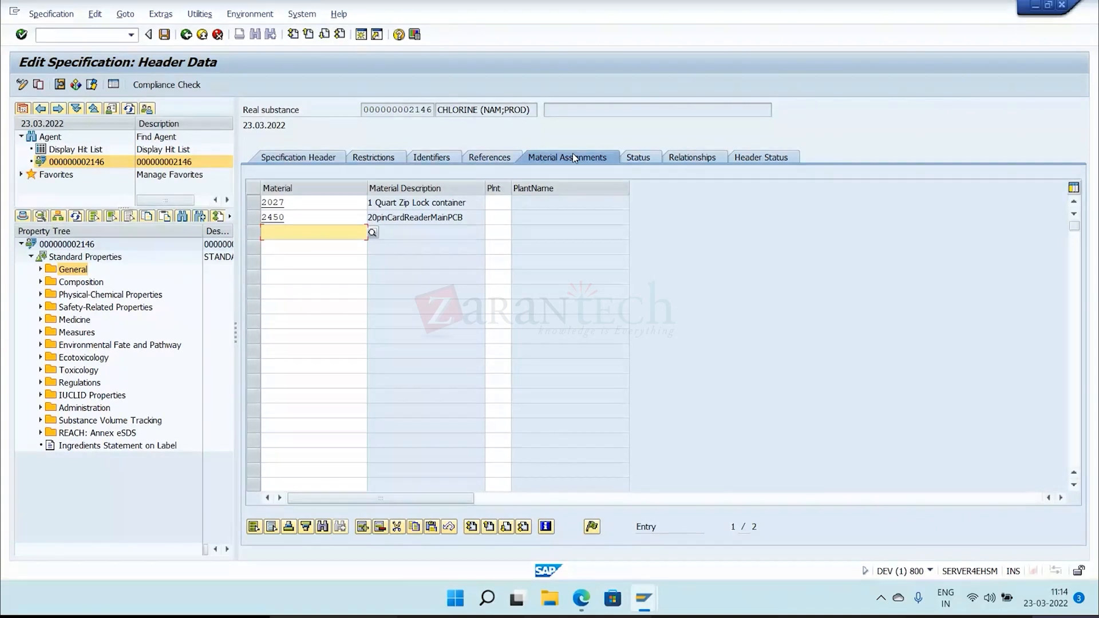
Switch the substance from the standard property tree to the ZFIRE (SAFETY) property tree.
click(86, 269)
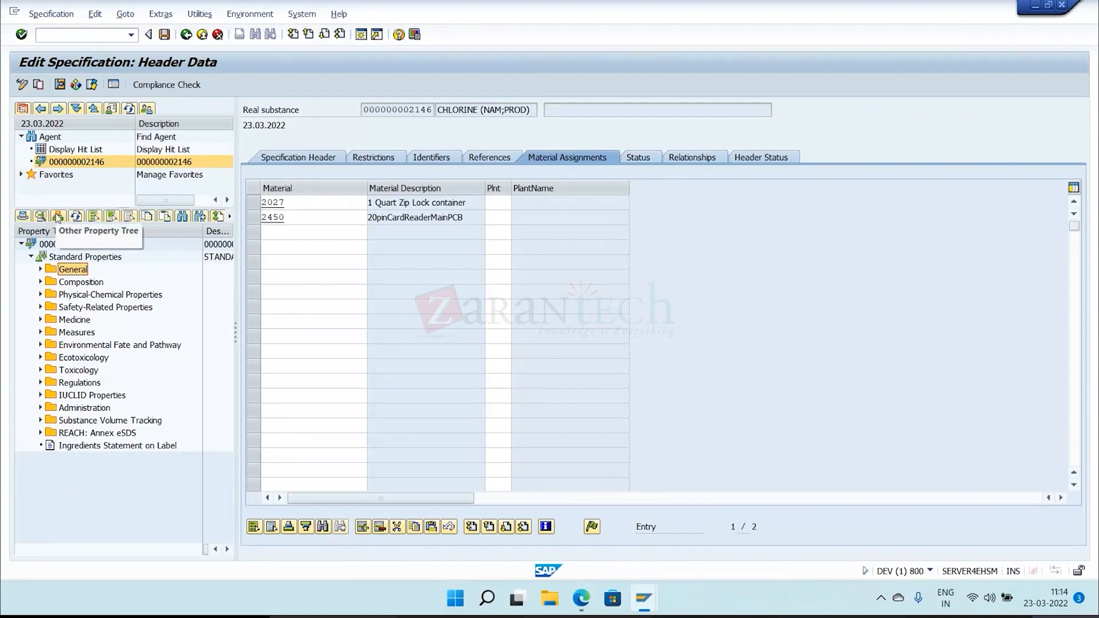
click(58, 217)
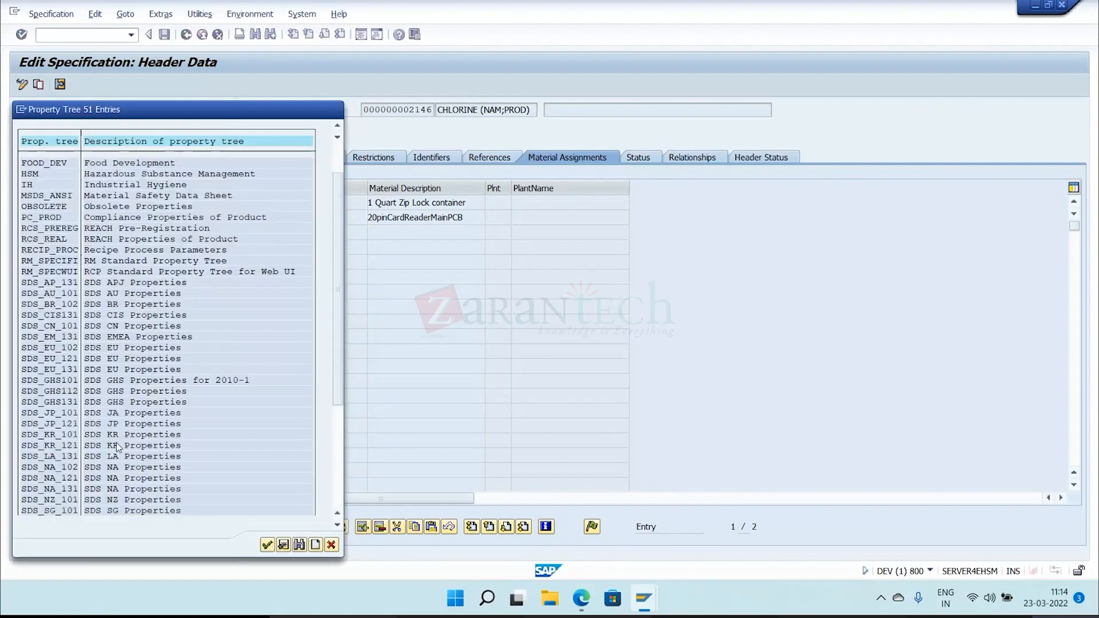
scroll(116, 442, down, 5)
scroll(116, 442, down, 2)
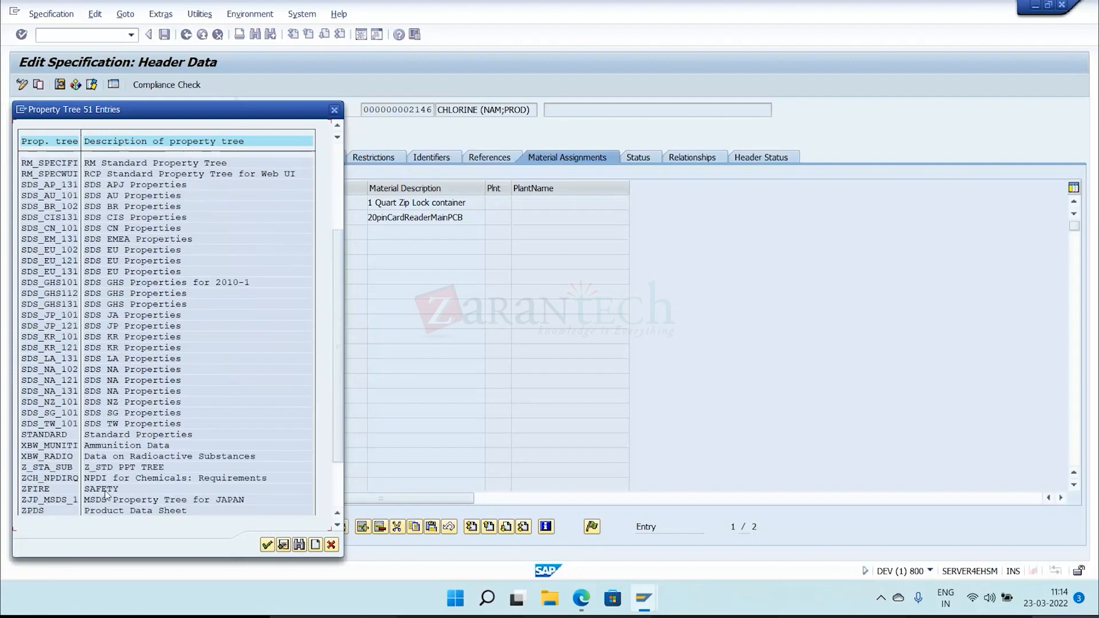
click(106, 490)
double_click(106, 490)
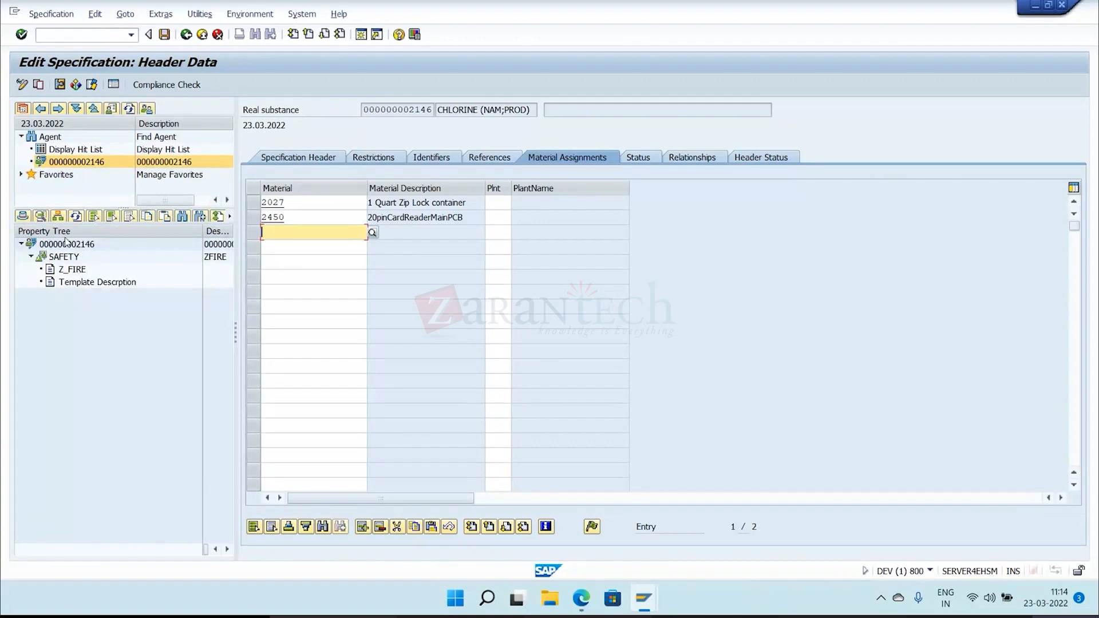
Switch the substance from the ZFIRE (SAFETY) property tree back to the STANDARD (Standard Properties) tree.
click(58, 216)
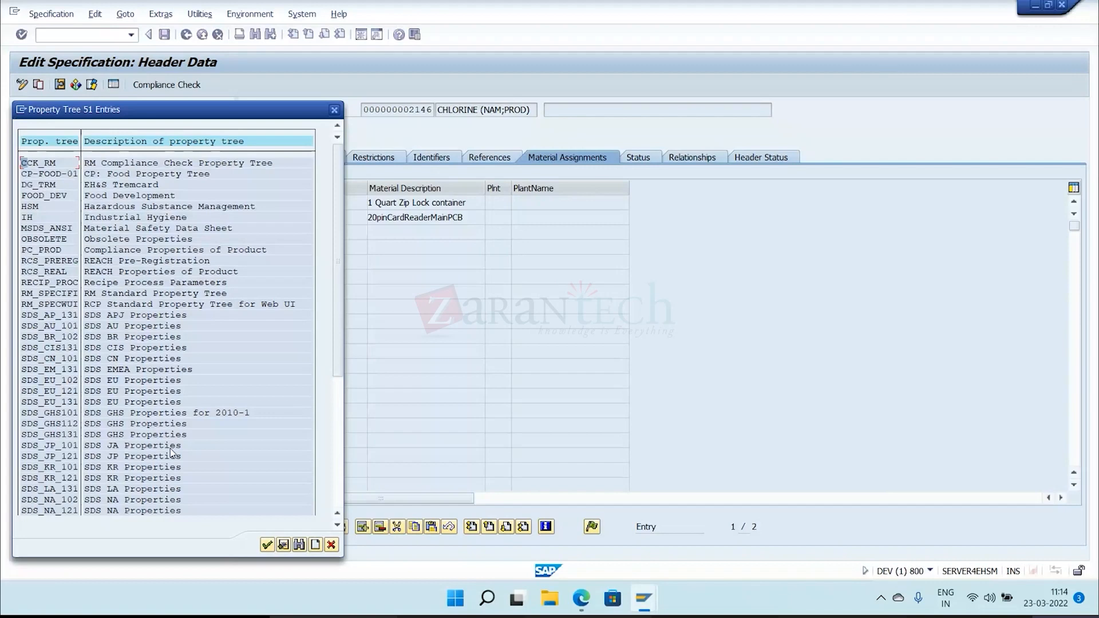
scroll(172, 452, down, 2)
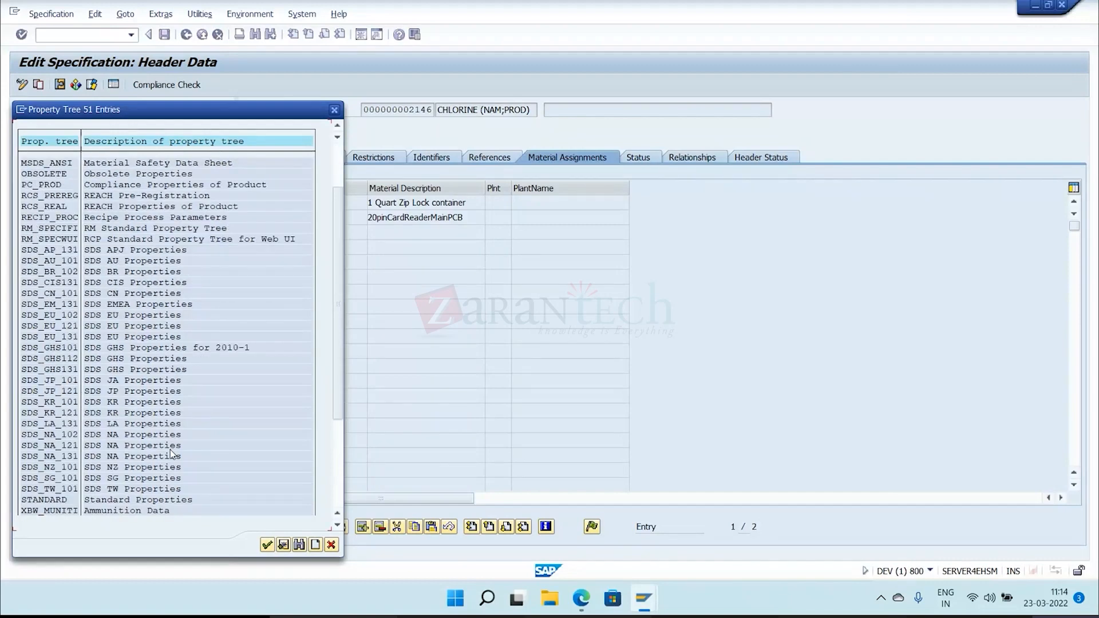
scroll(170, 451, down, 1)
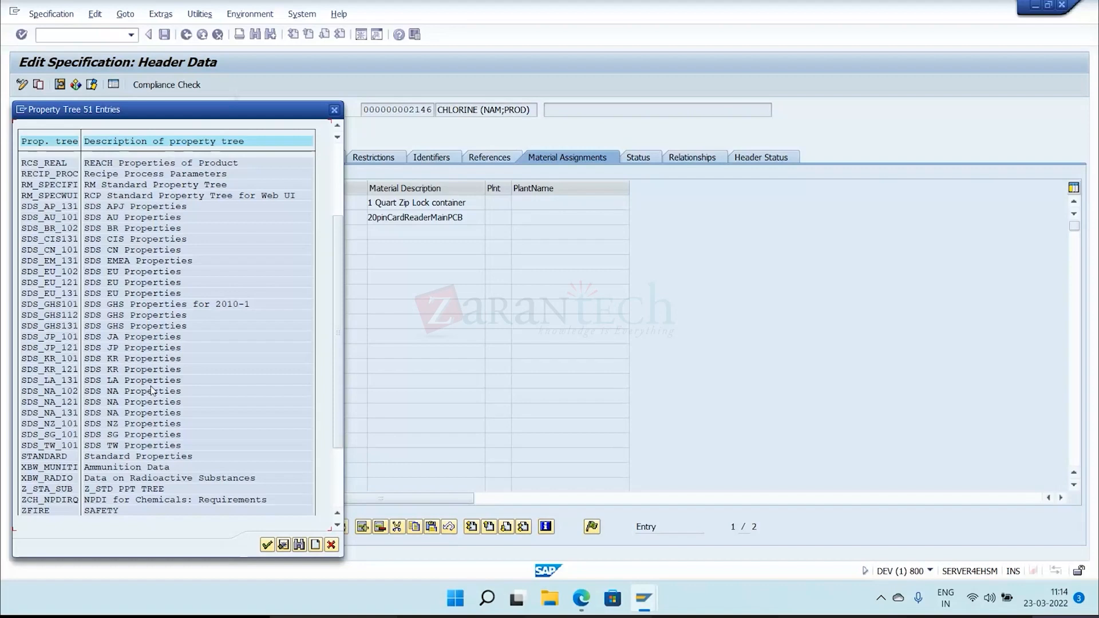
scroll(154, 430, down, 1)
scroll(157, 478, down, 2)
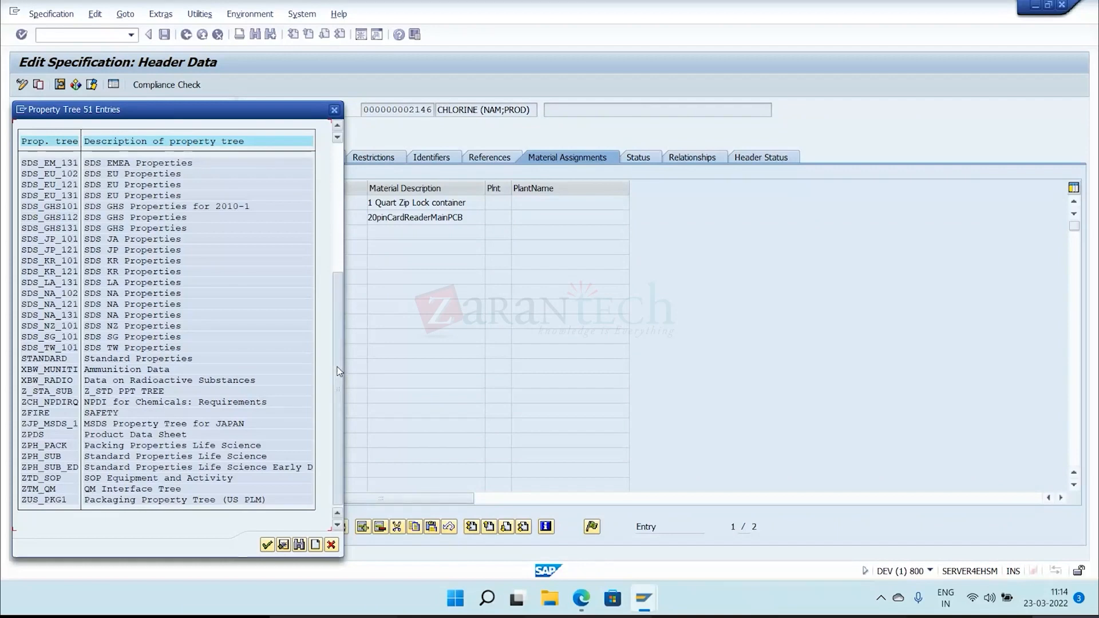
double_click(181, 360)
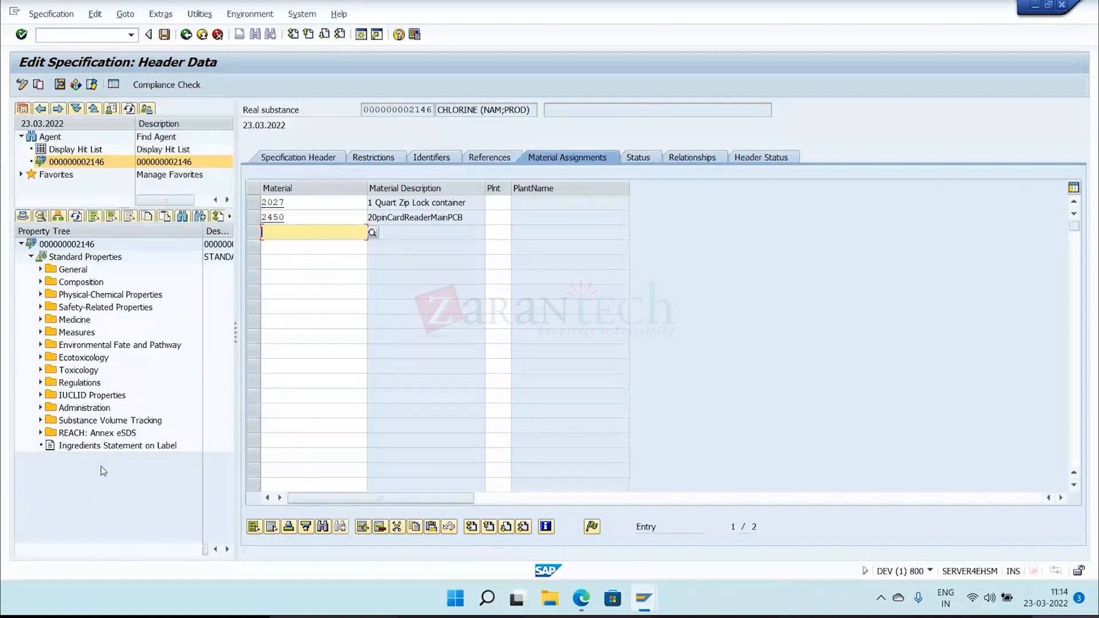
Open the Possible Hazards (Summary) value assignment in the General folder and invert its axes so the characteristics run as rows.
click(40, 269)
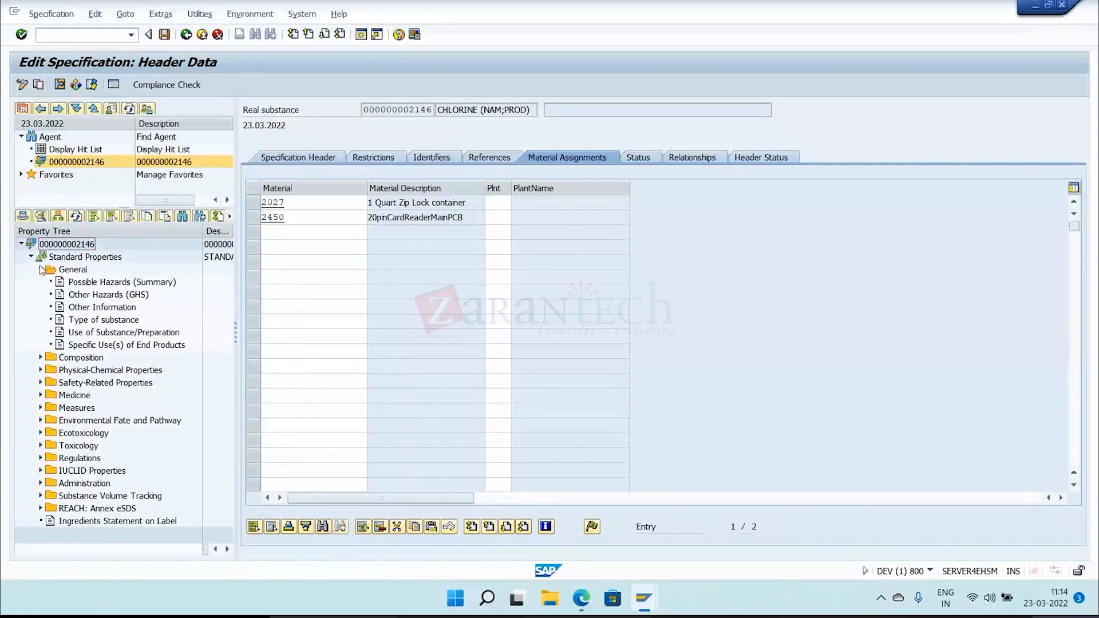
click(117, 283)
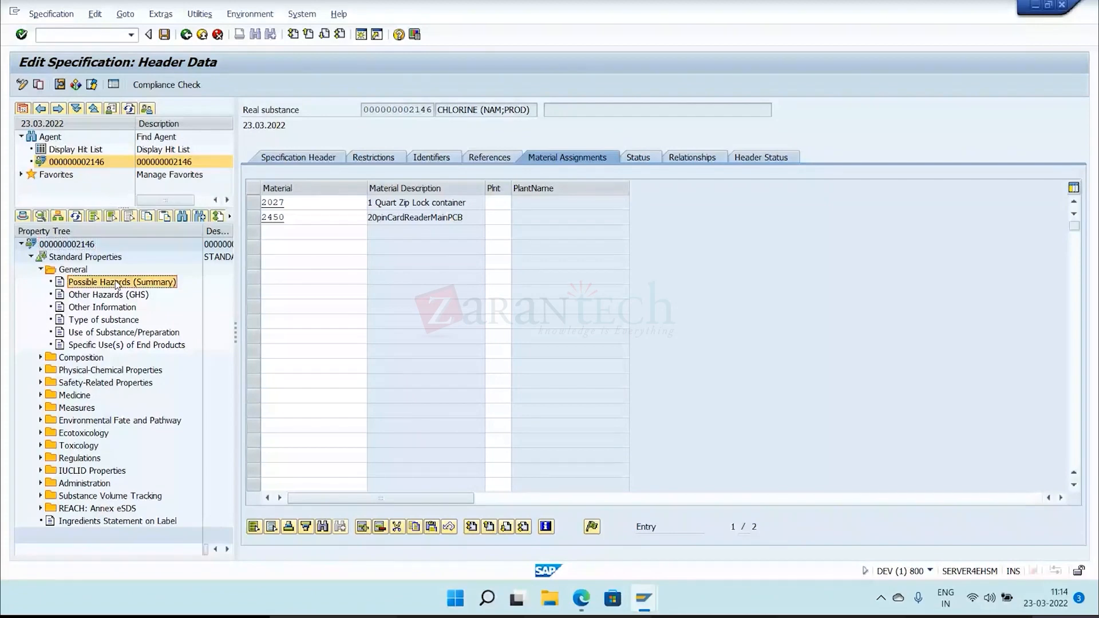
double_click(117, 283)
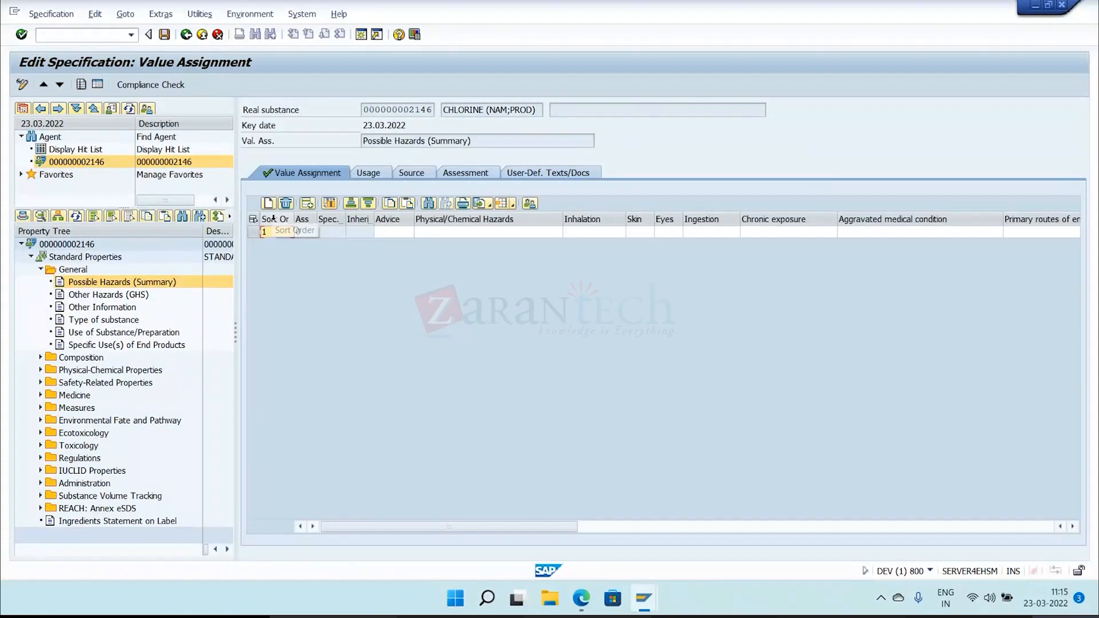
click(330, 204)
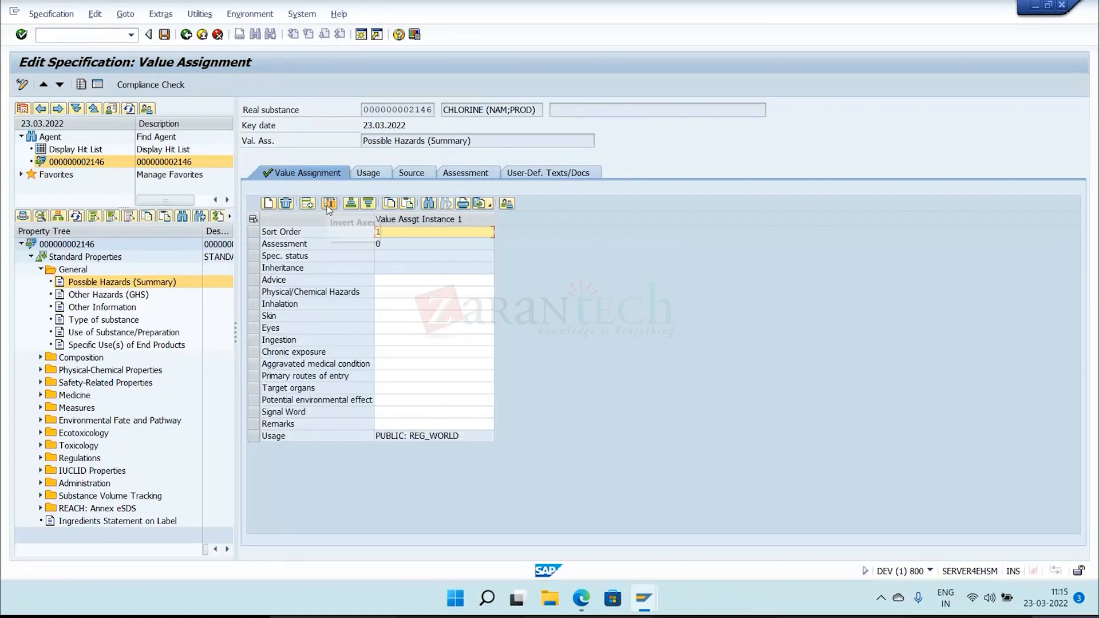
click(330, 204)
click(329, 204)
Assign five Inhalation phrases, from respiratory impairment and lung damage to fatal if inhaled, absorbed or swallowed, and check the phrases available for Ingestion.
click(490, 306)
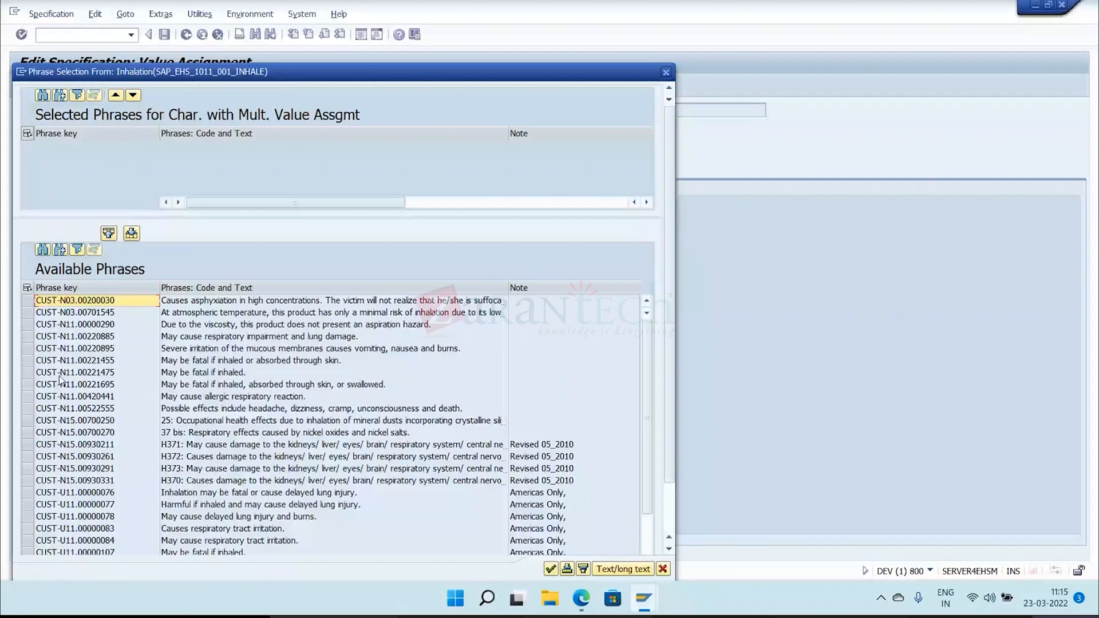
click(551, 568)
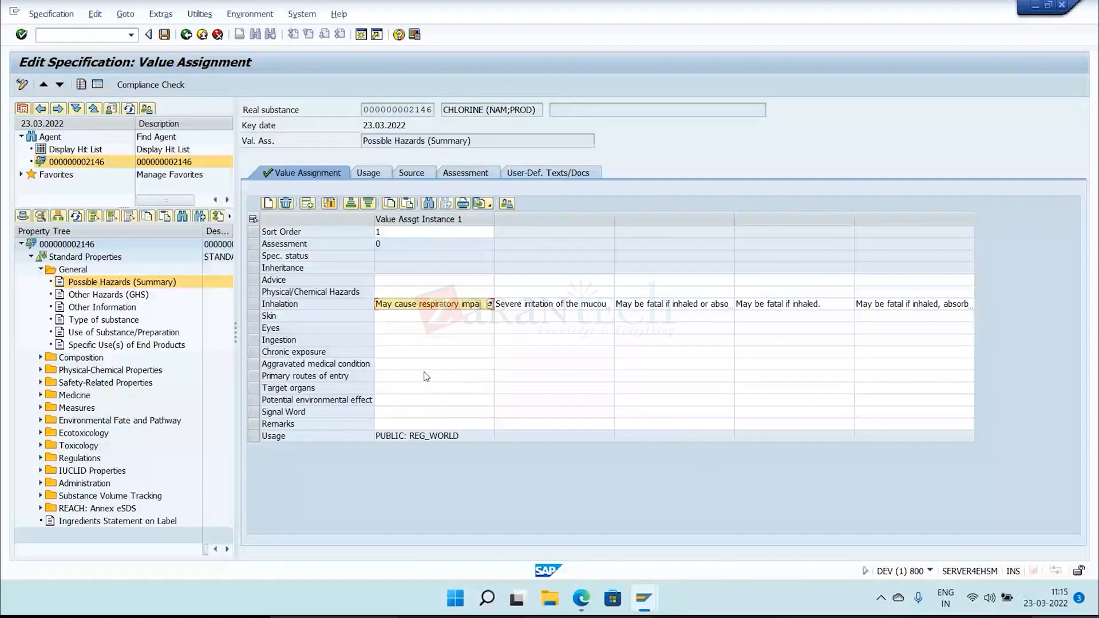
click(475, 344)
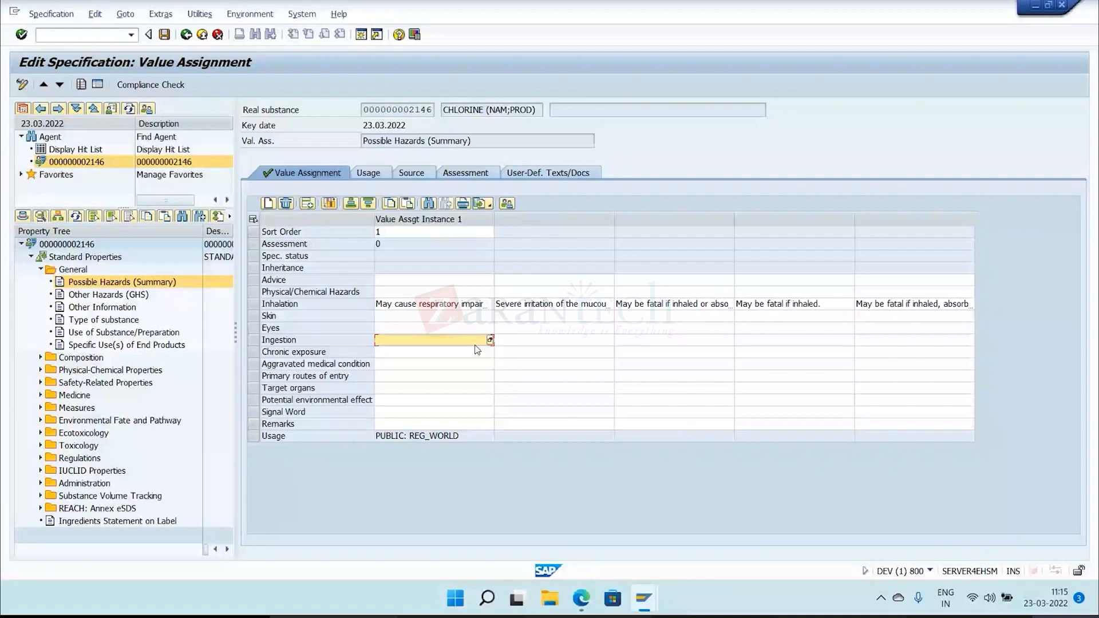
click(490, 340)
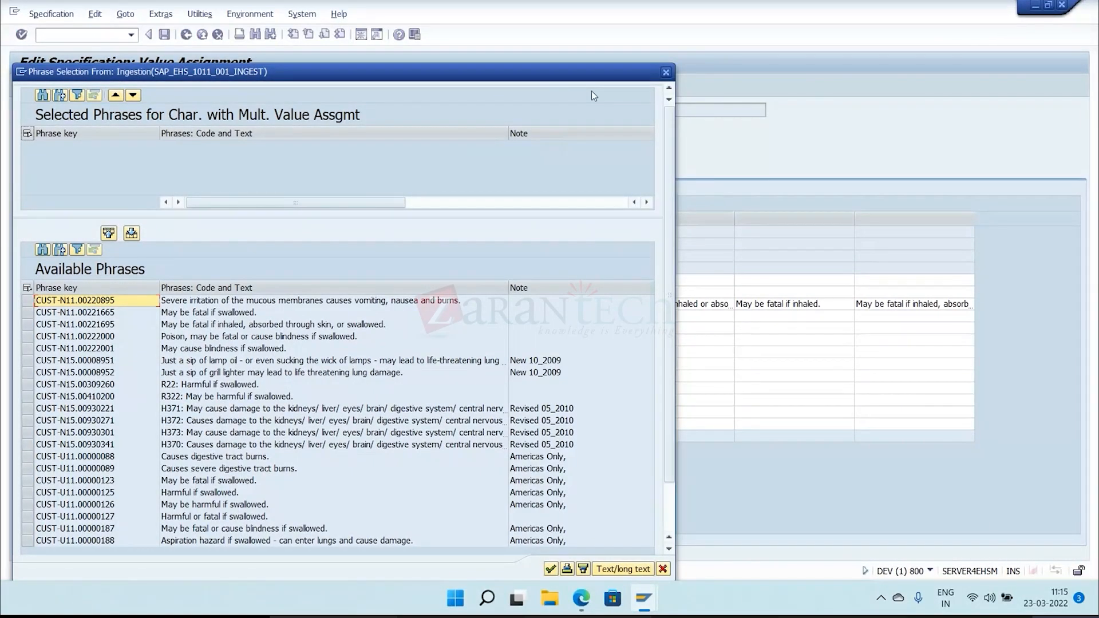
click(666, 73)
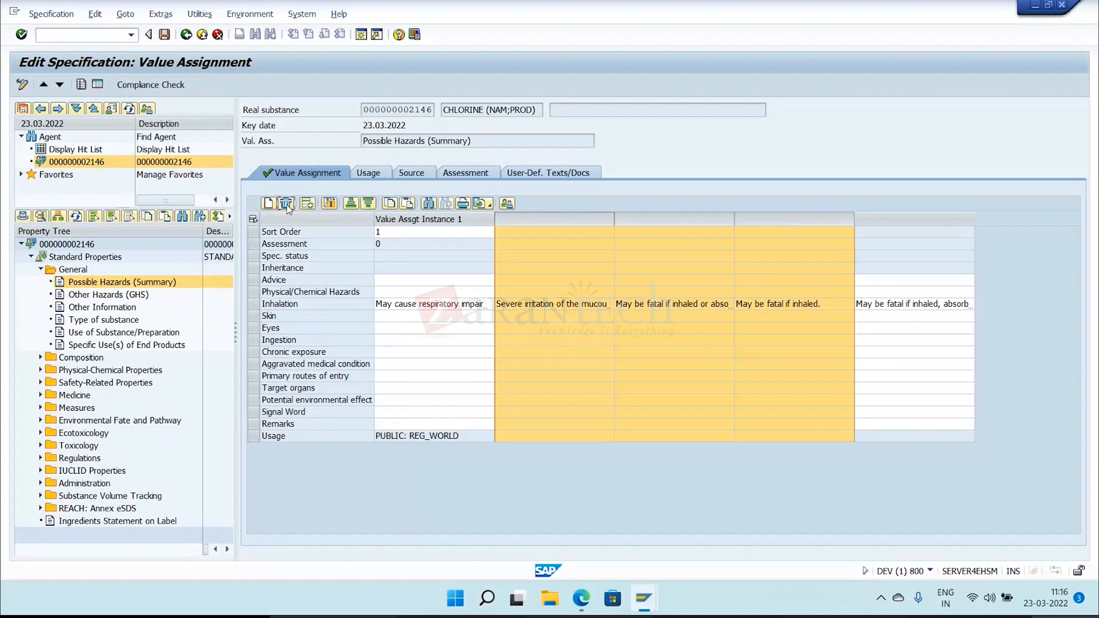
Try to delete the extra Inhalation value columns separately, then delete the whole value assignment instance that holds them.
click(287, 204)
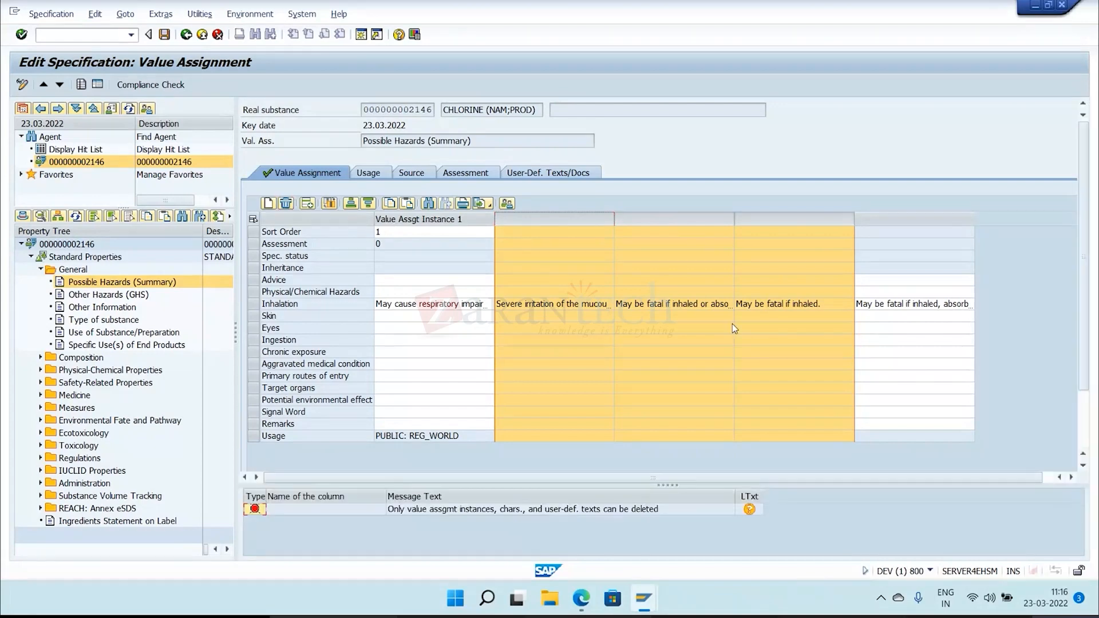
click(745, 293)
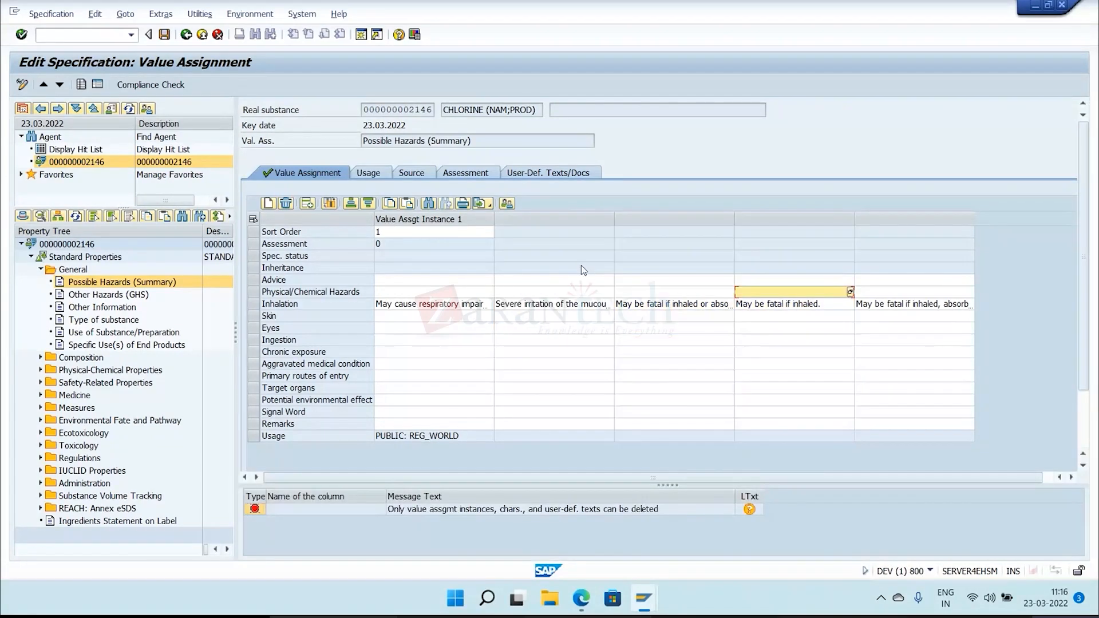
click(529, 219)
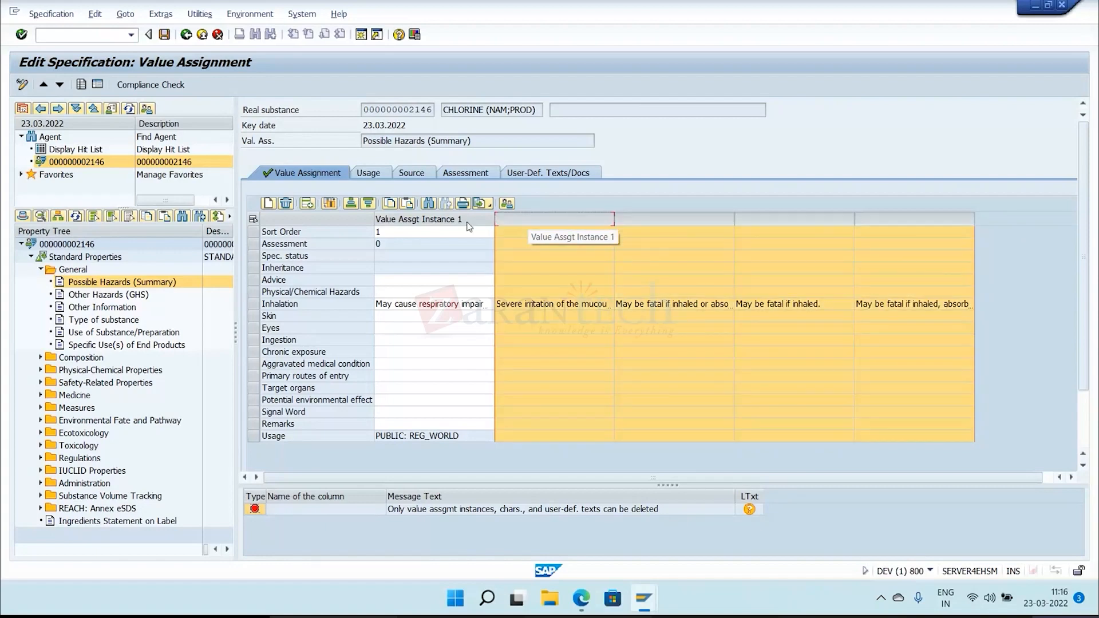
click(286, 205)
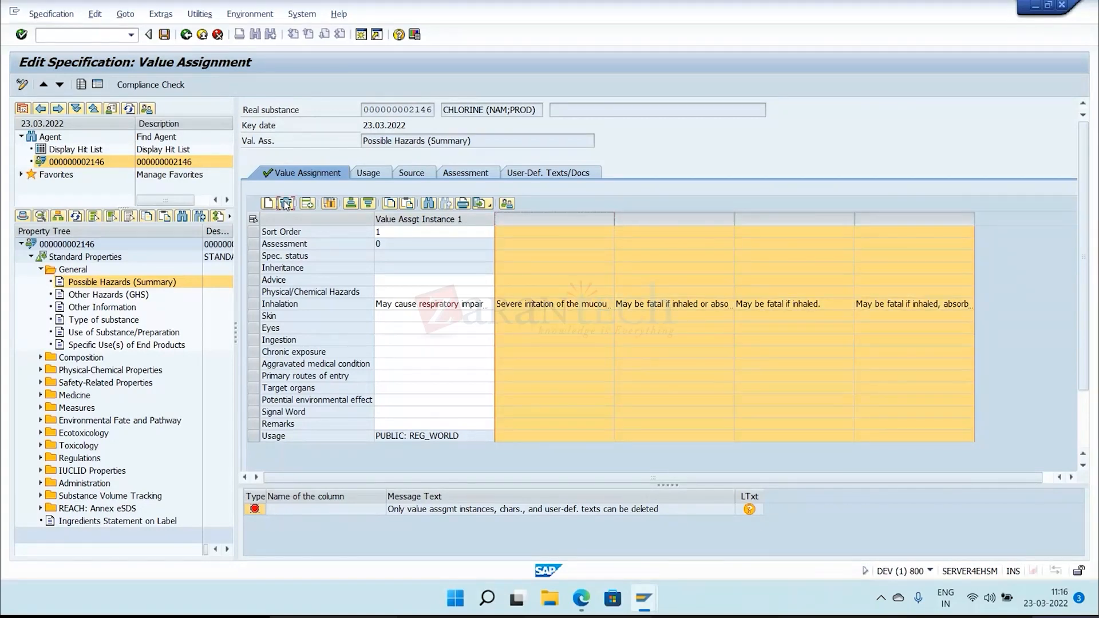
ctrl+click(485, 219)
click(286, 203)
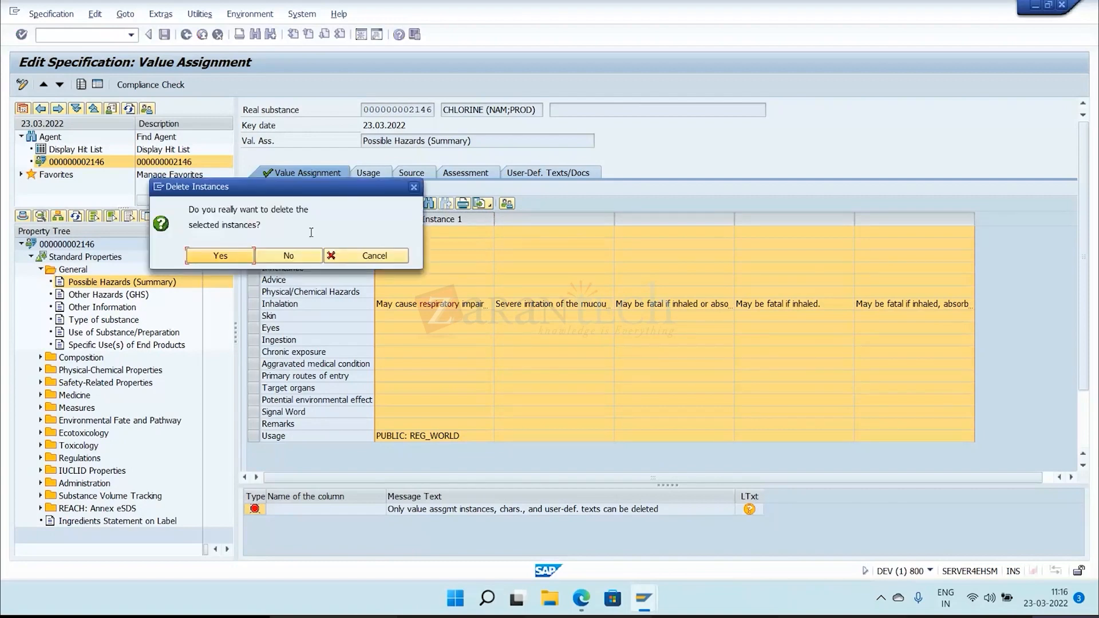
key(Return)
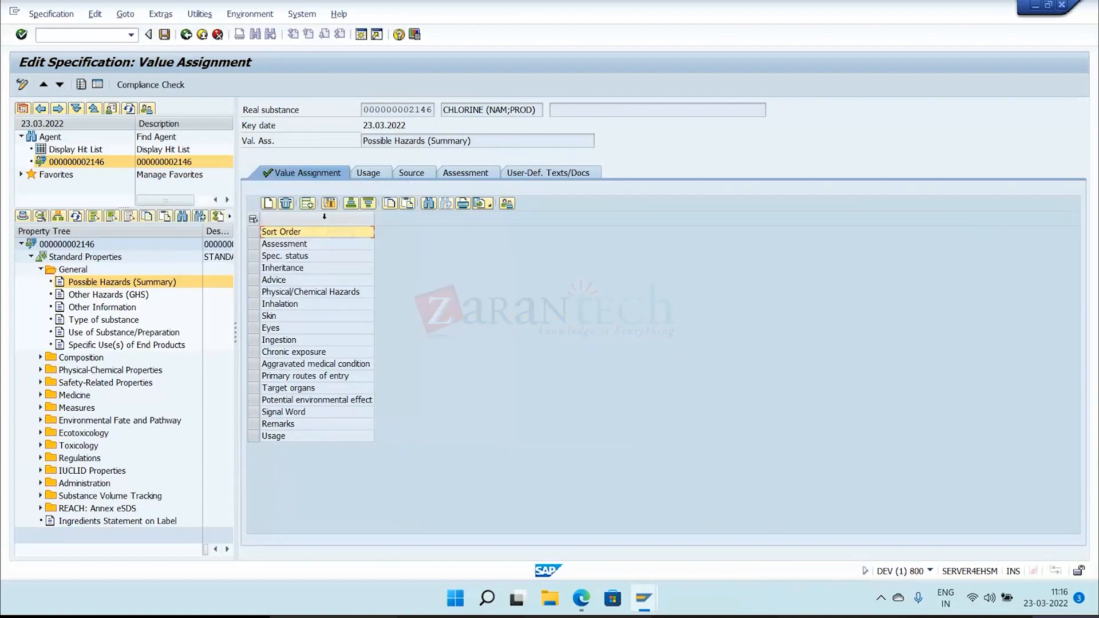
Create a new value assignment instance and assign the Skin phrase "Contact with undiluted material may cause skin and eye irritation.".
click(269, 204)
click(422, 316)
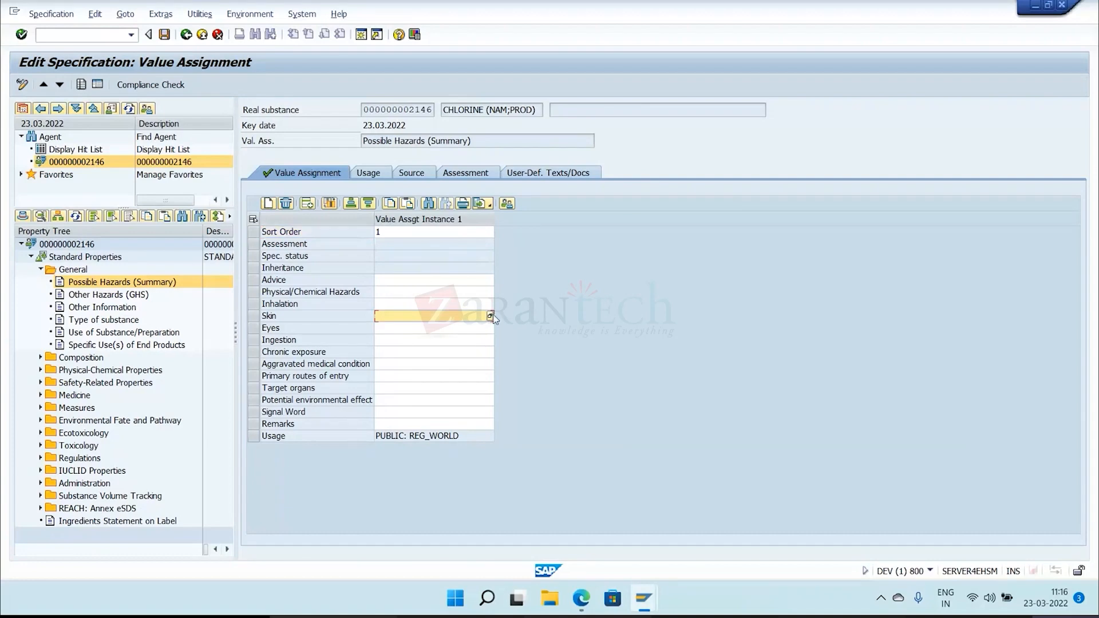
click(490, 315)
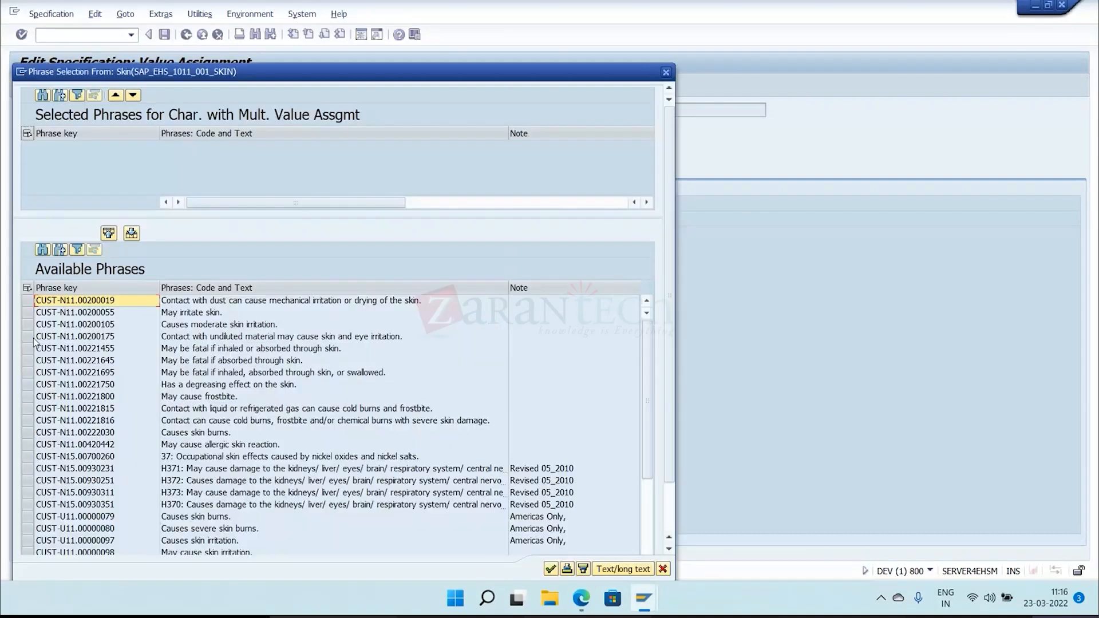
click(33, 338)
click(550, 569)
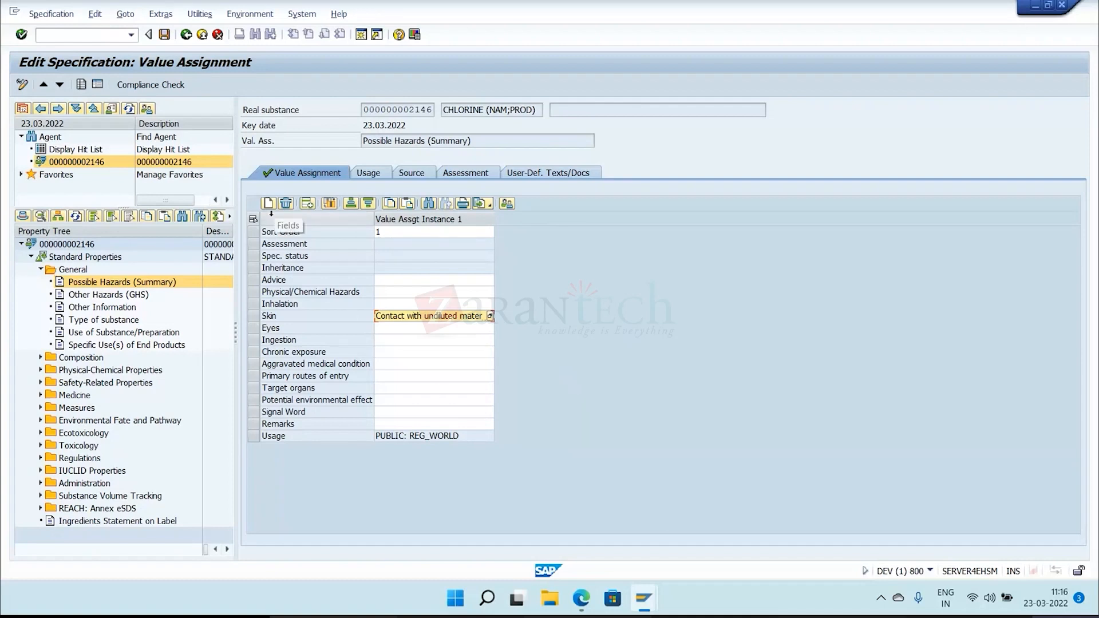
Try adding and deleting an extra value column in the first instance, and save the specification.
click(307, 205)
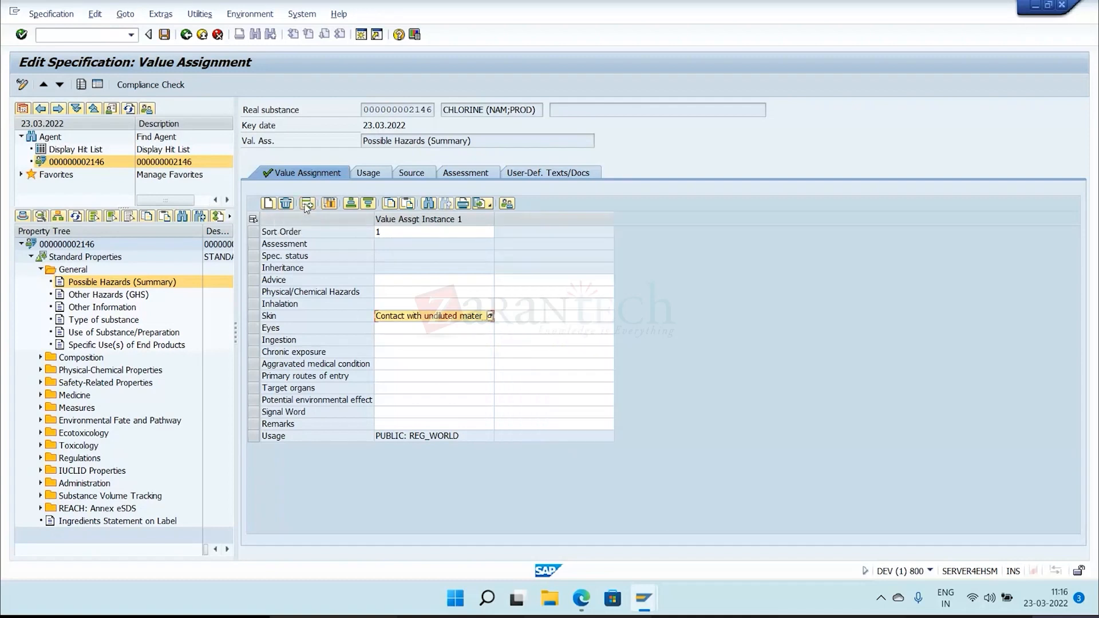
click(551, 217)
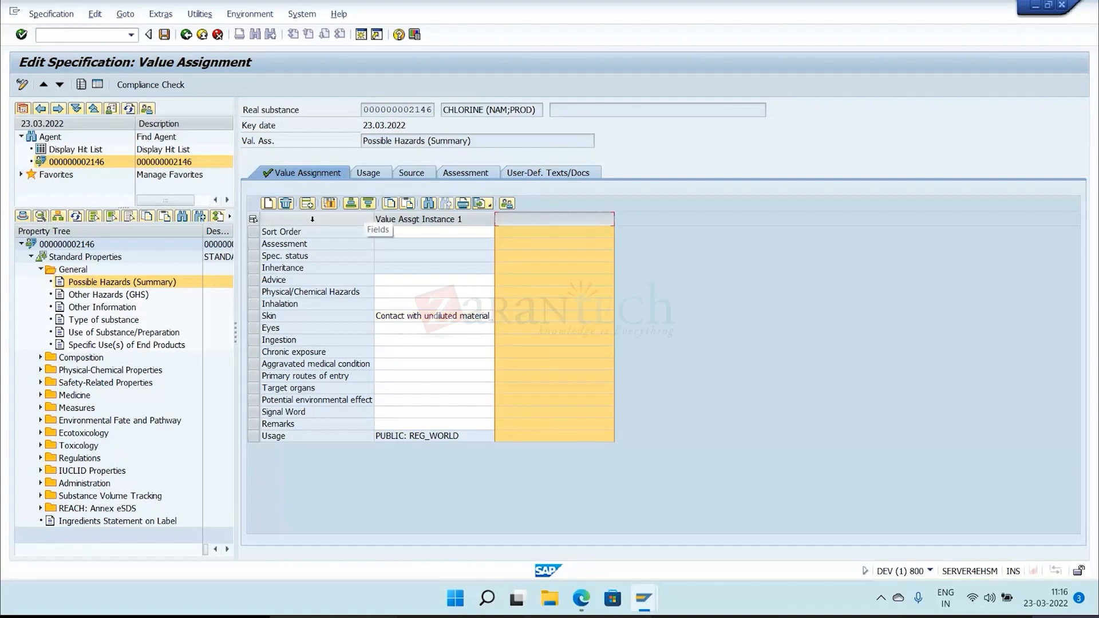
click(289, 207)
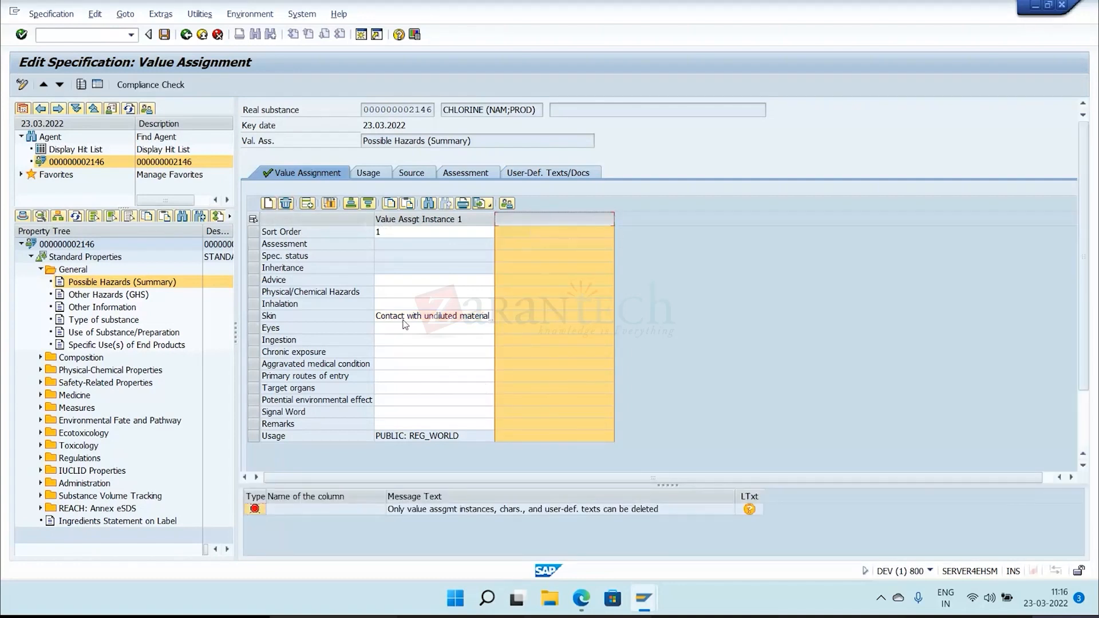
click(165, 35)
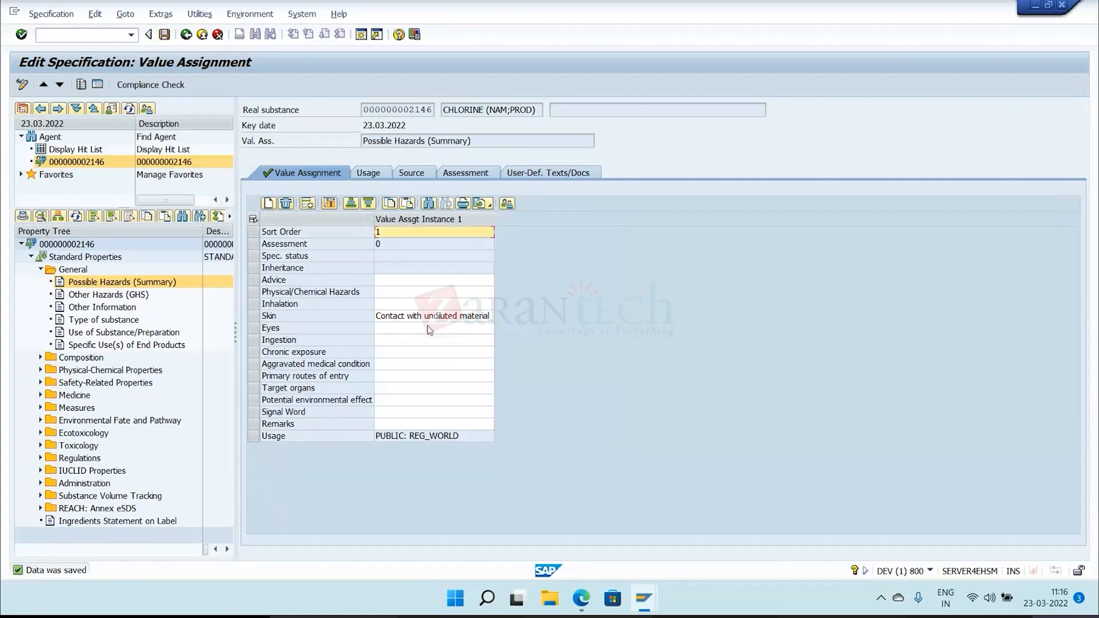
Create a second Possible Hazards instance with its usage validity area set to REG_EU, and save the specification.
click(269, 204)
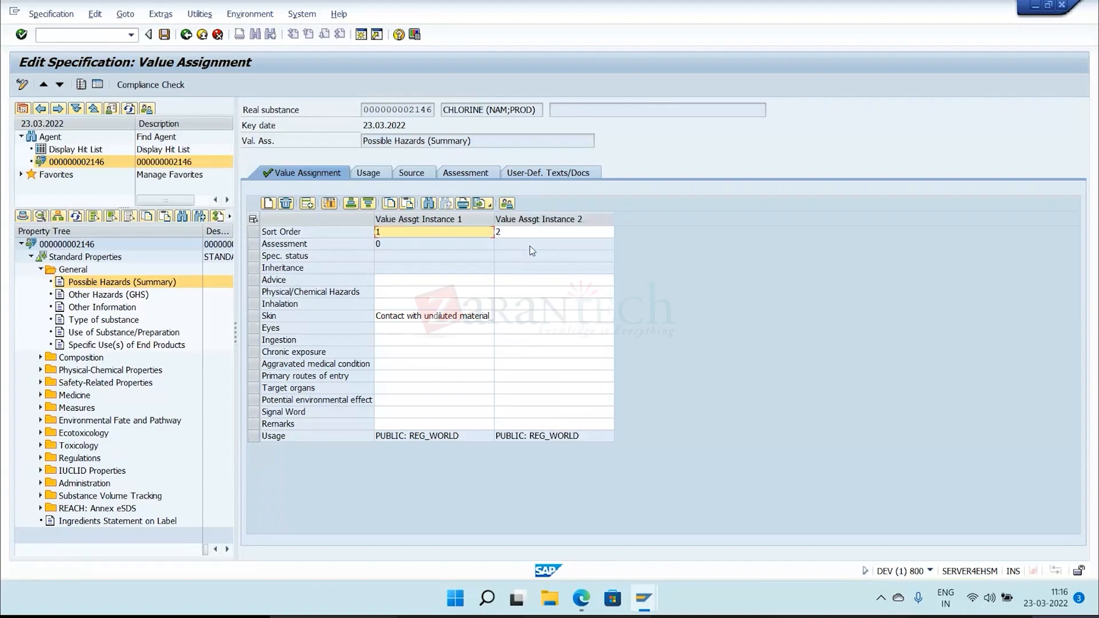
click(524, 220)
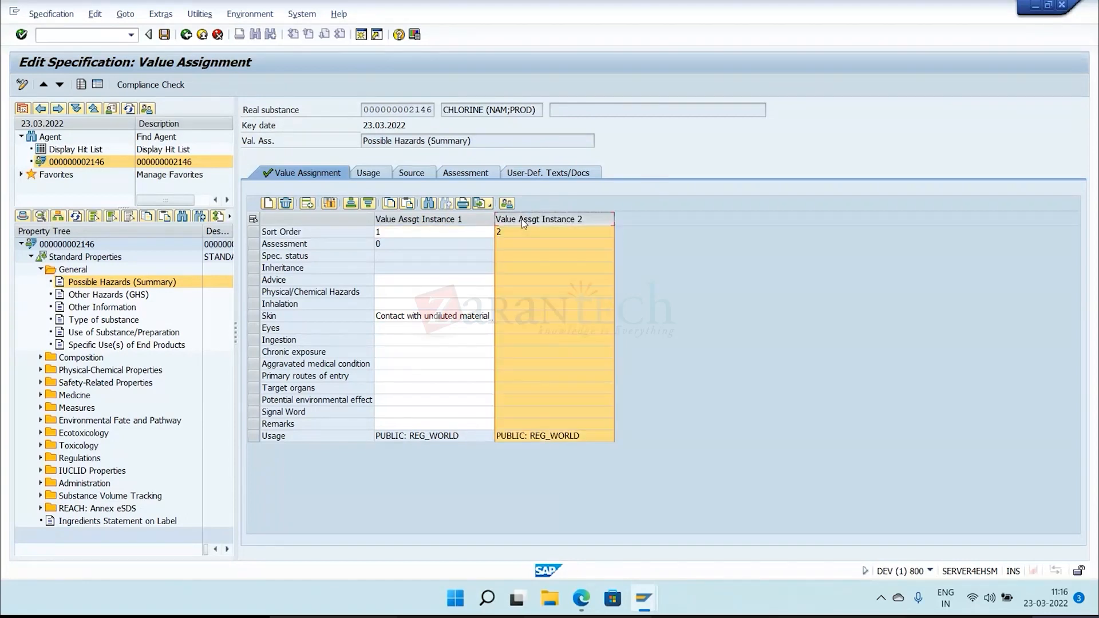
click(367, 173)
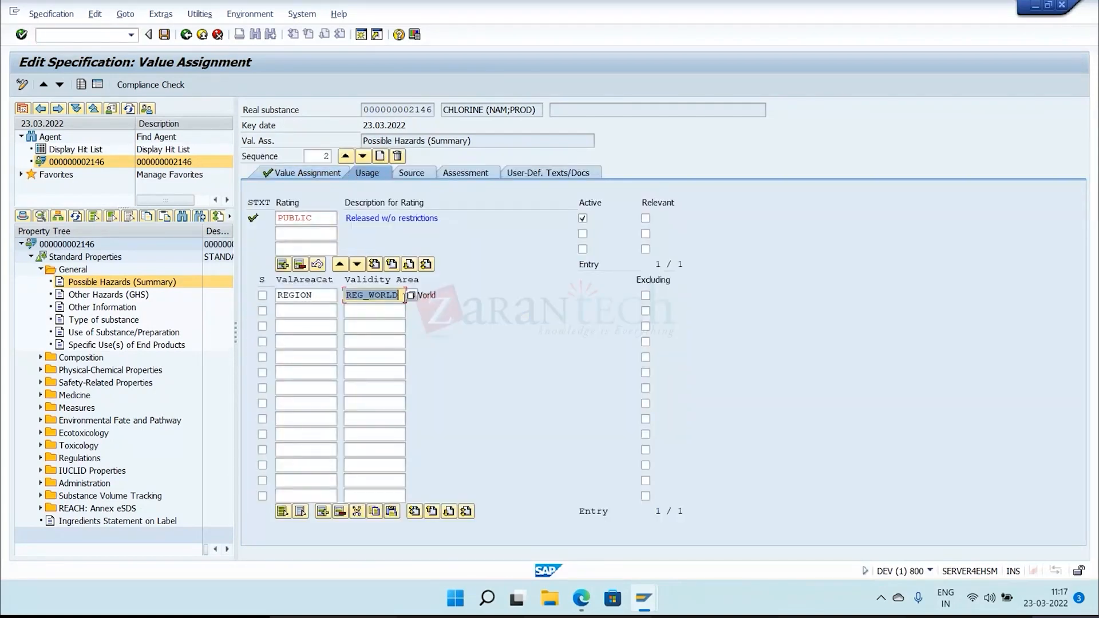
text(REG_)
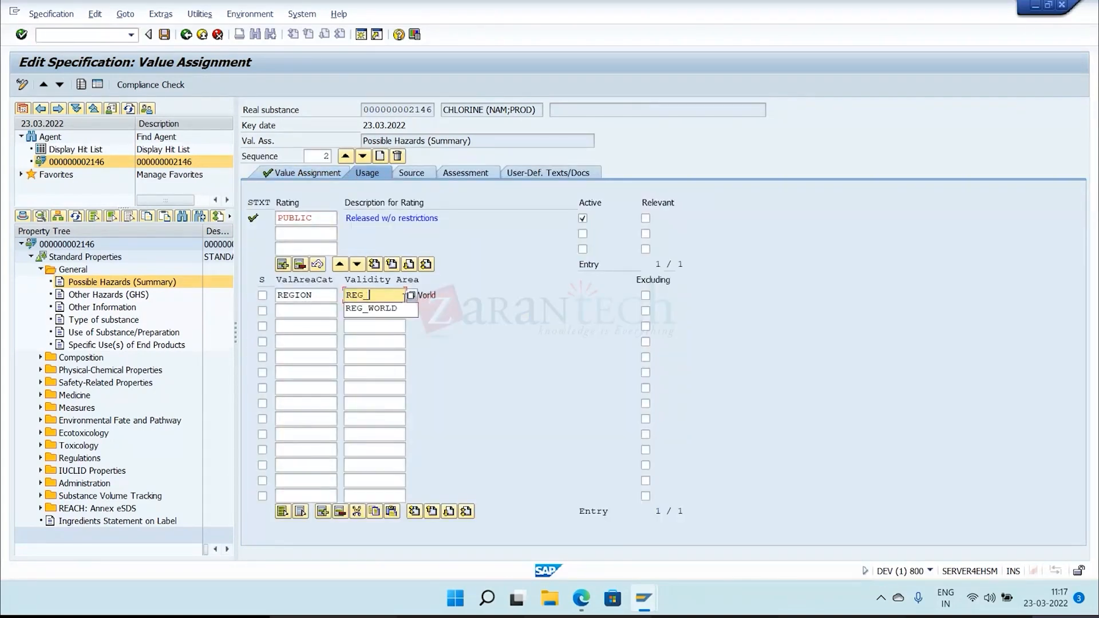
text(EU)
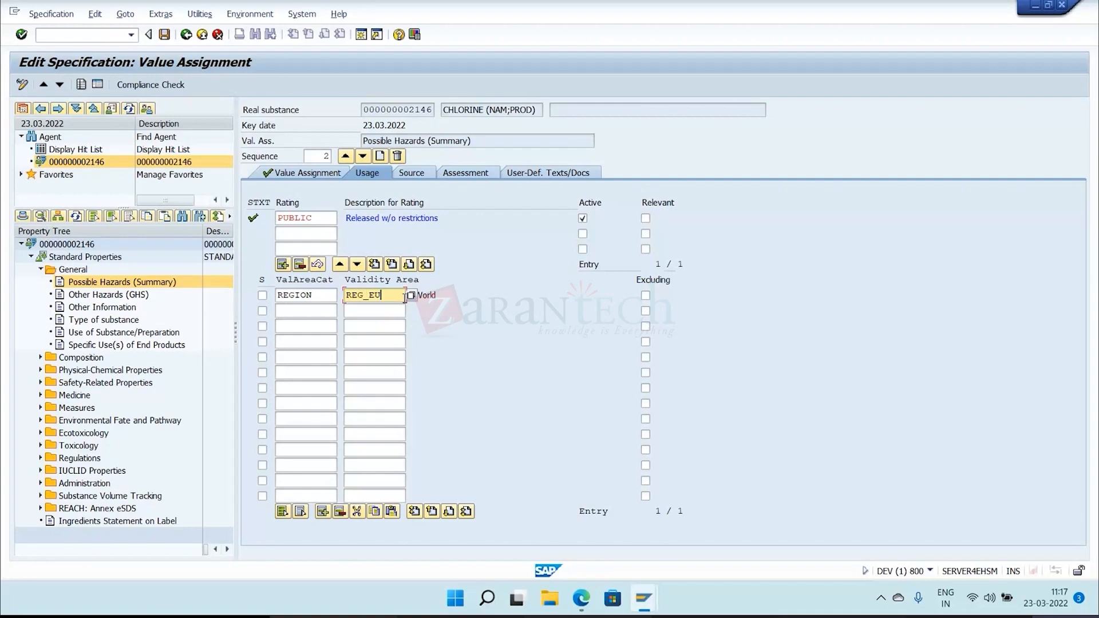
key(Return)
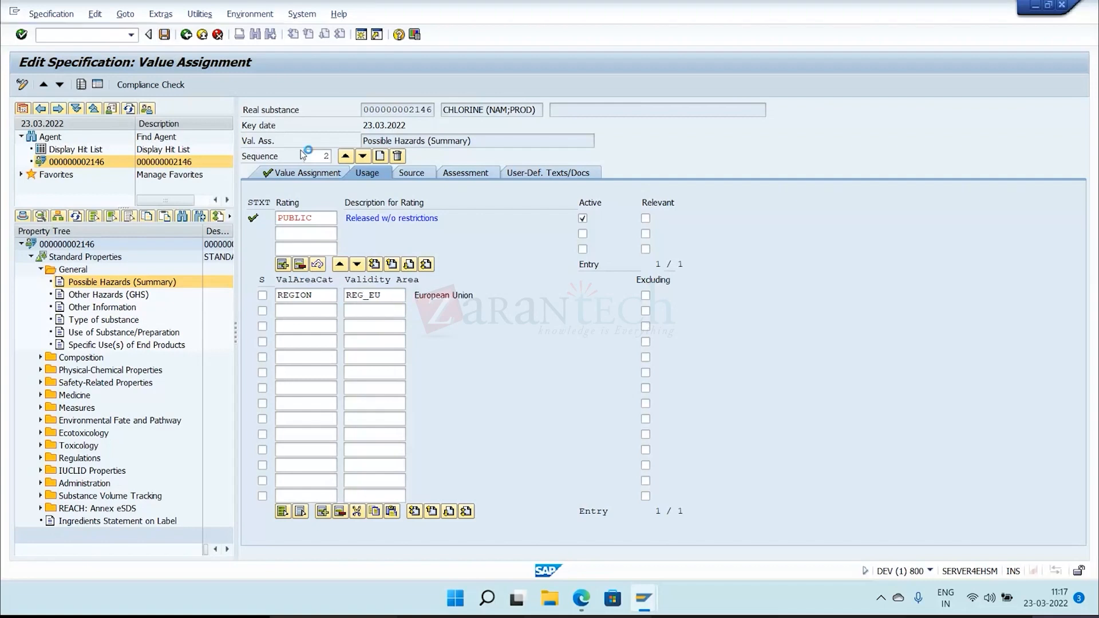
click(306, 175)
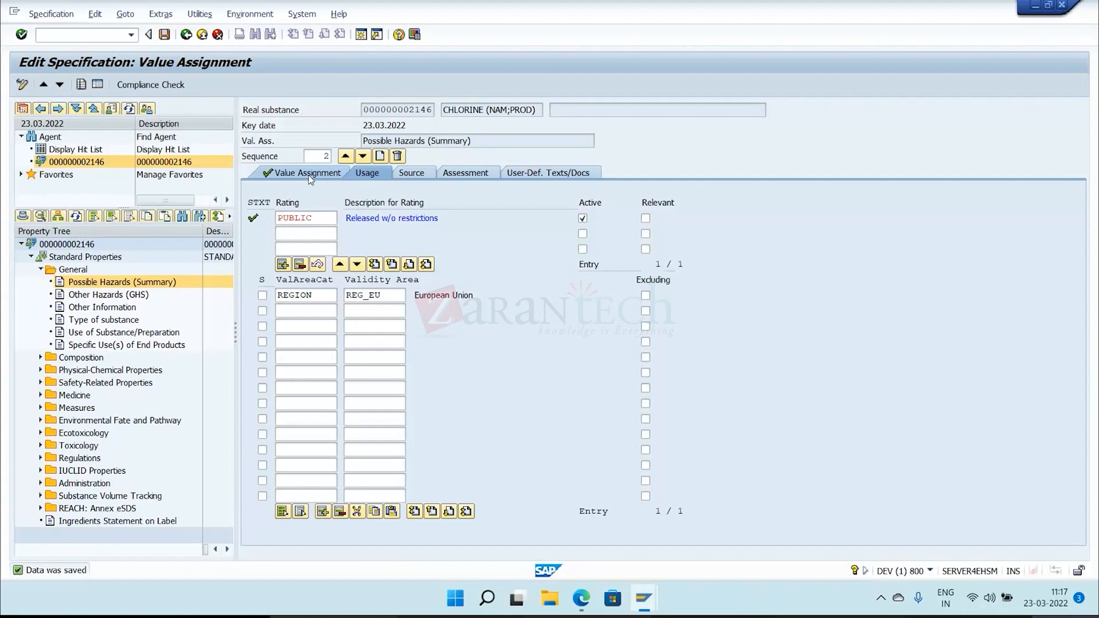
click(309, 175)
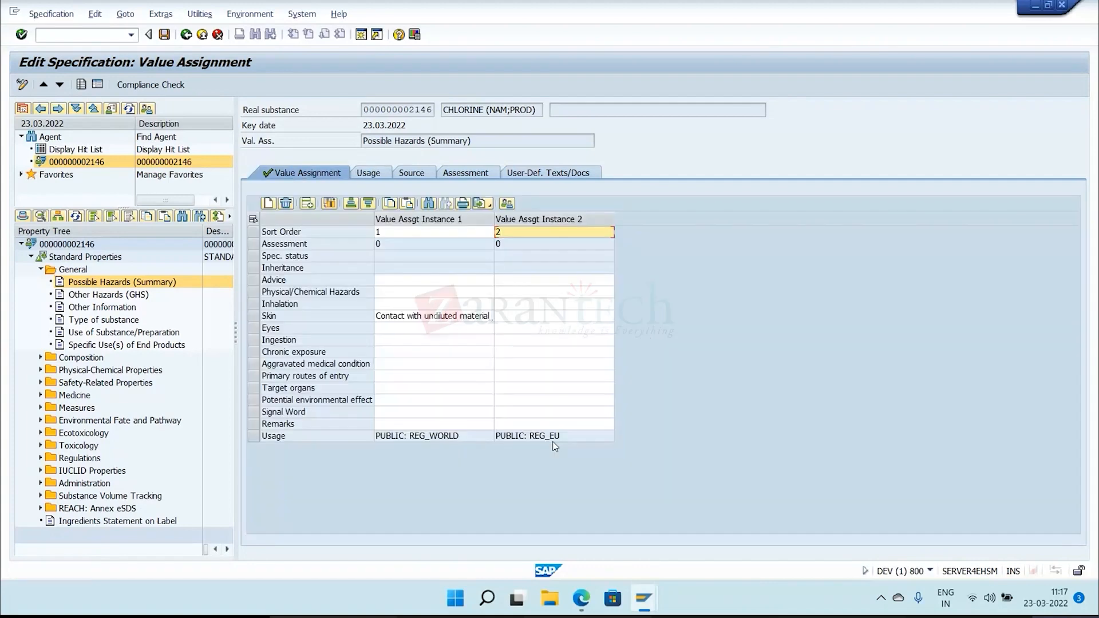
Set the usage validity area of the second Possible Hazards instance to IN.
click(552, 441)
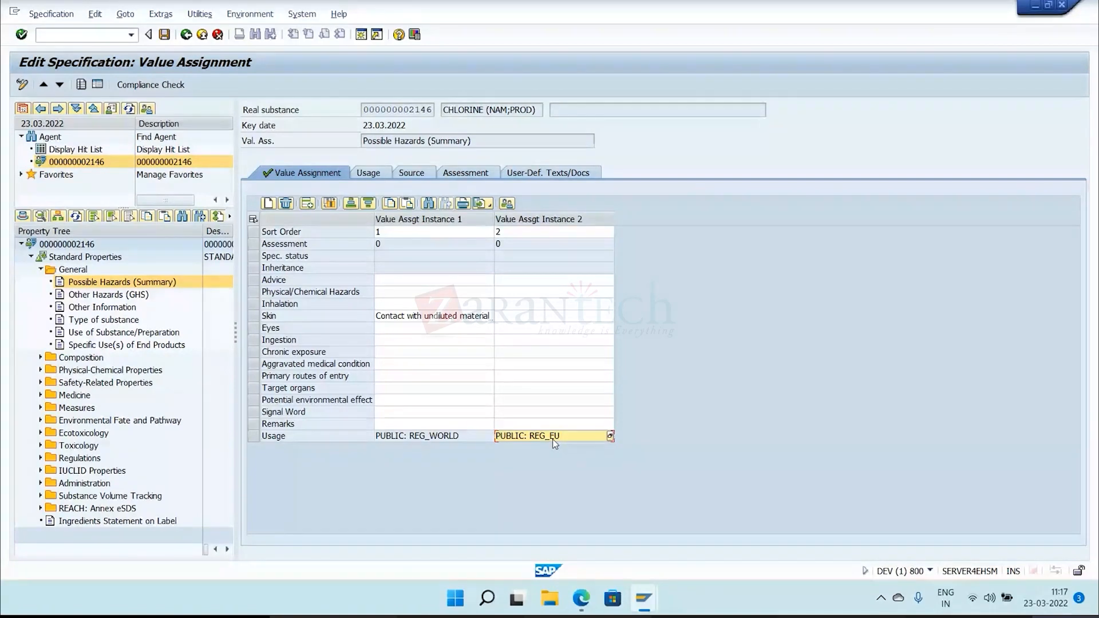
key(Left)
click(545, 437)
click(553, 219)
click(367, 174)
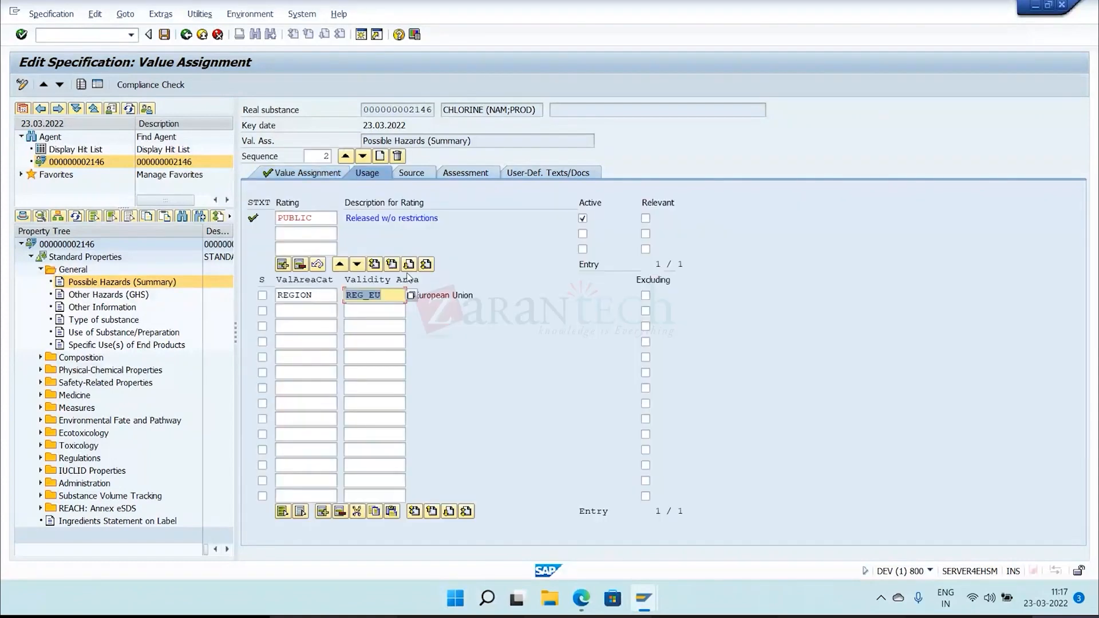
text(IN)
key(Return)
Return to the value assignment overview and expand the substance's Standard Properties in the property tree.
click(186, 35)
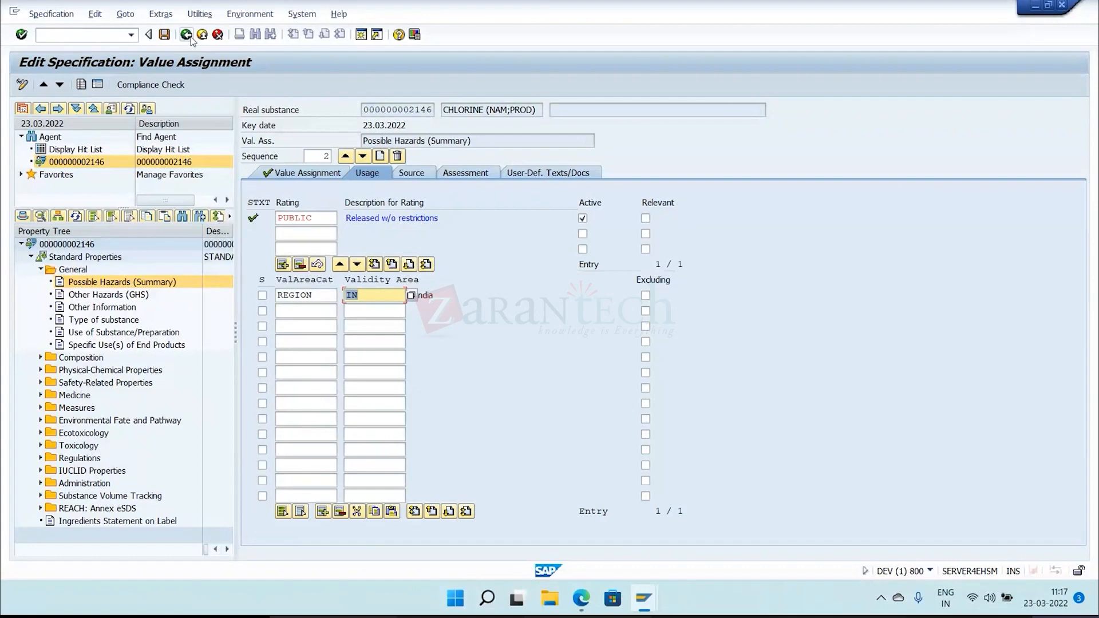
click(381, 270)
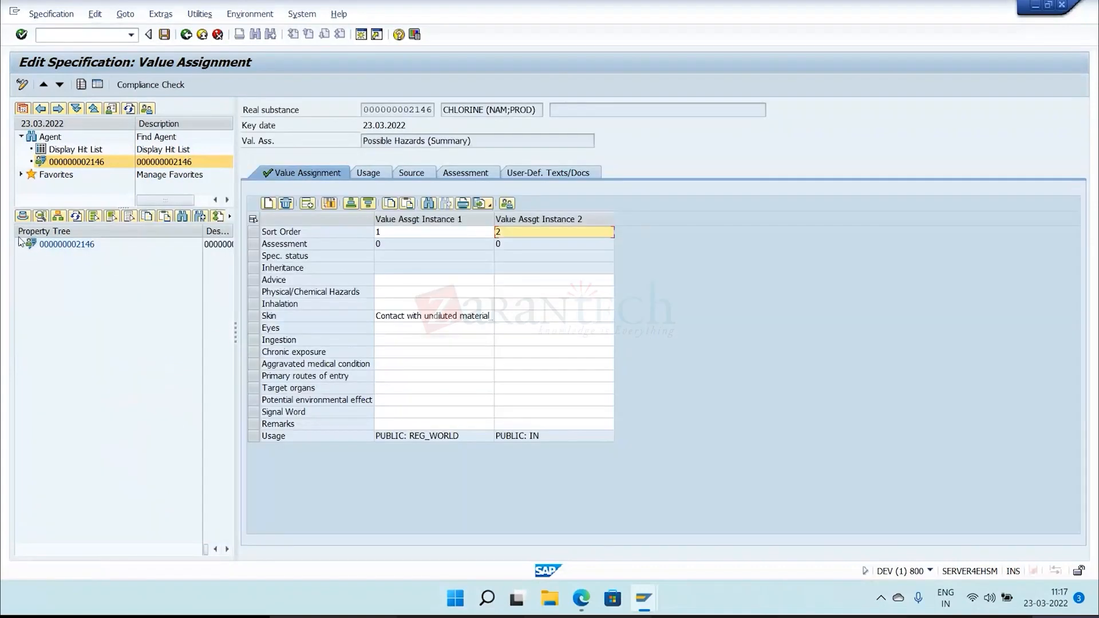
click(20, 244)
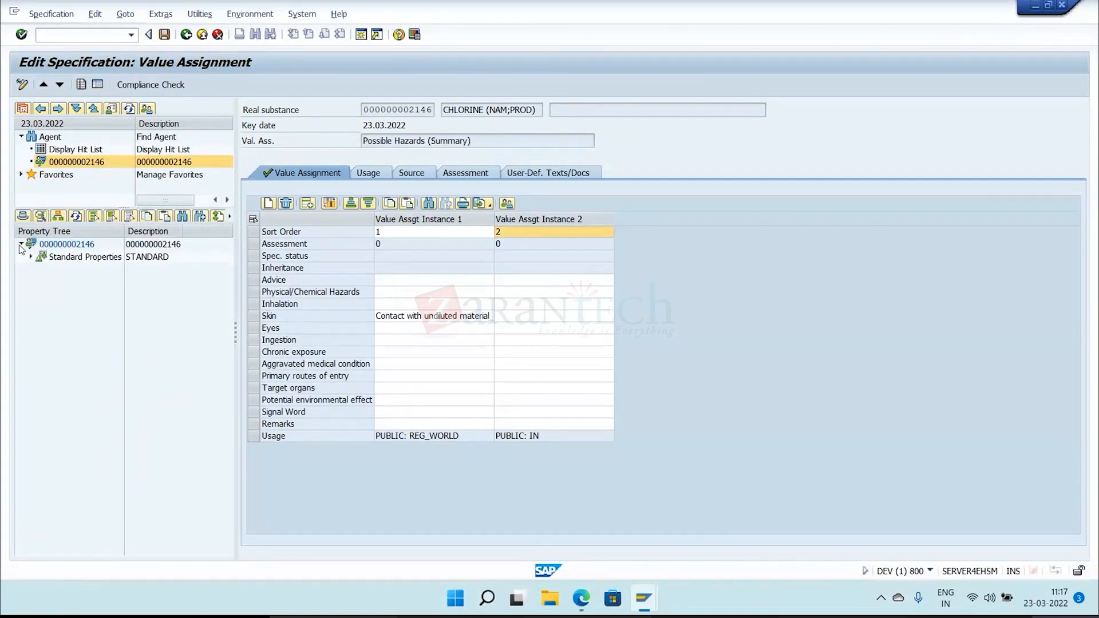
click(30, 257)
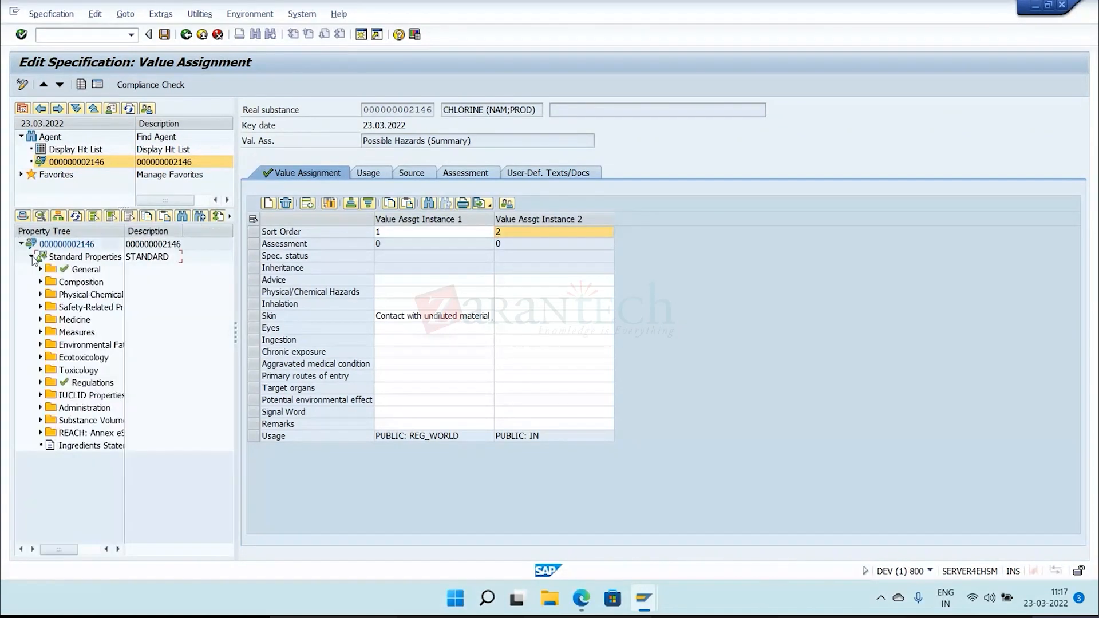
Assign the four Skin phrases CUST-N11.00221455, 00221645, 00221695 and 00221750 to the second instance, and save the specification.
click(545, 436)
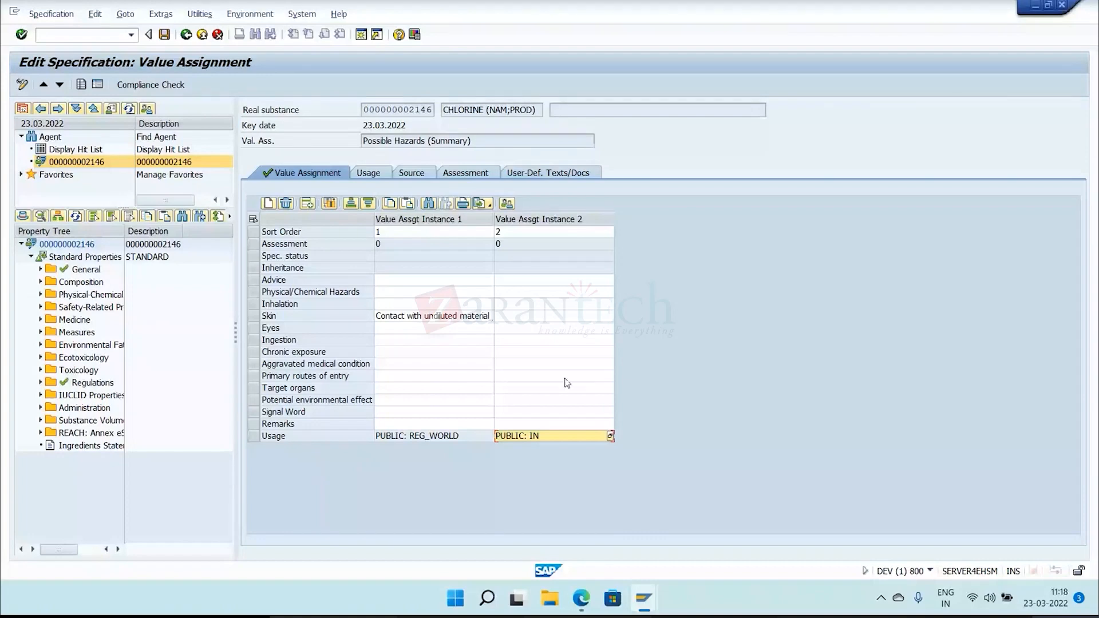
click(548, 220)
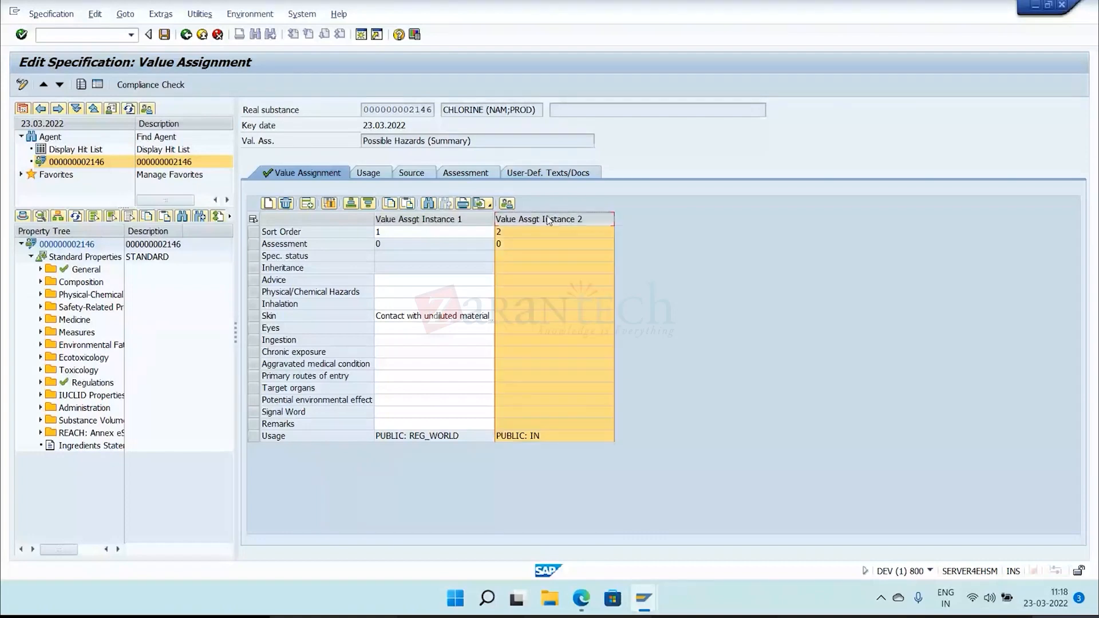
click(531, 318)
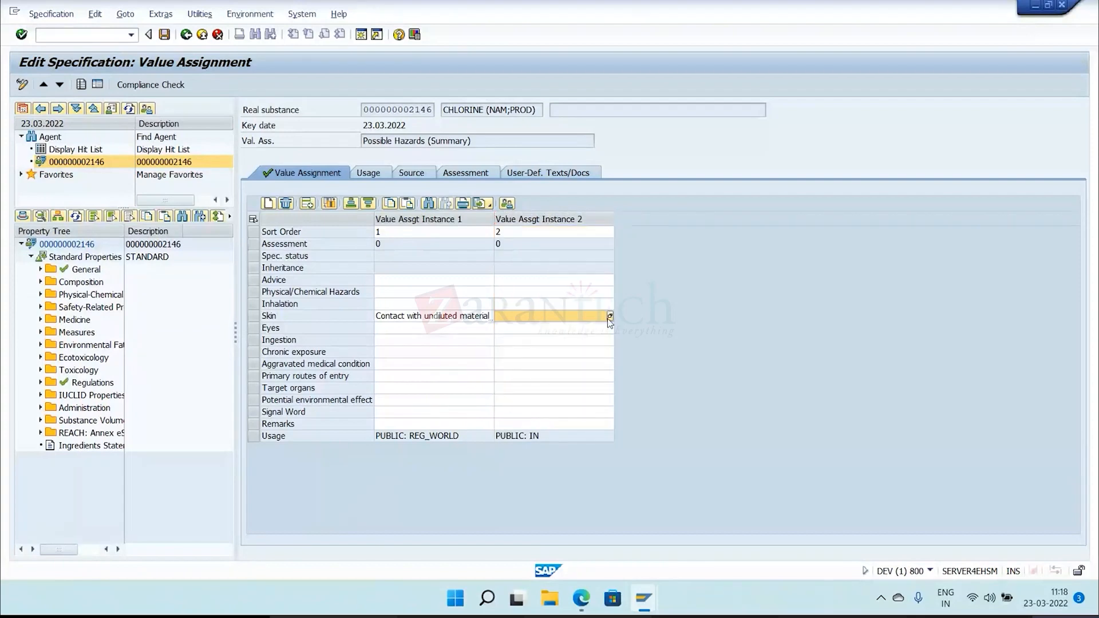
click(609, 318)
drag(27, 349, 28, 382)
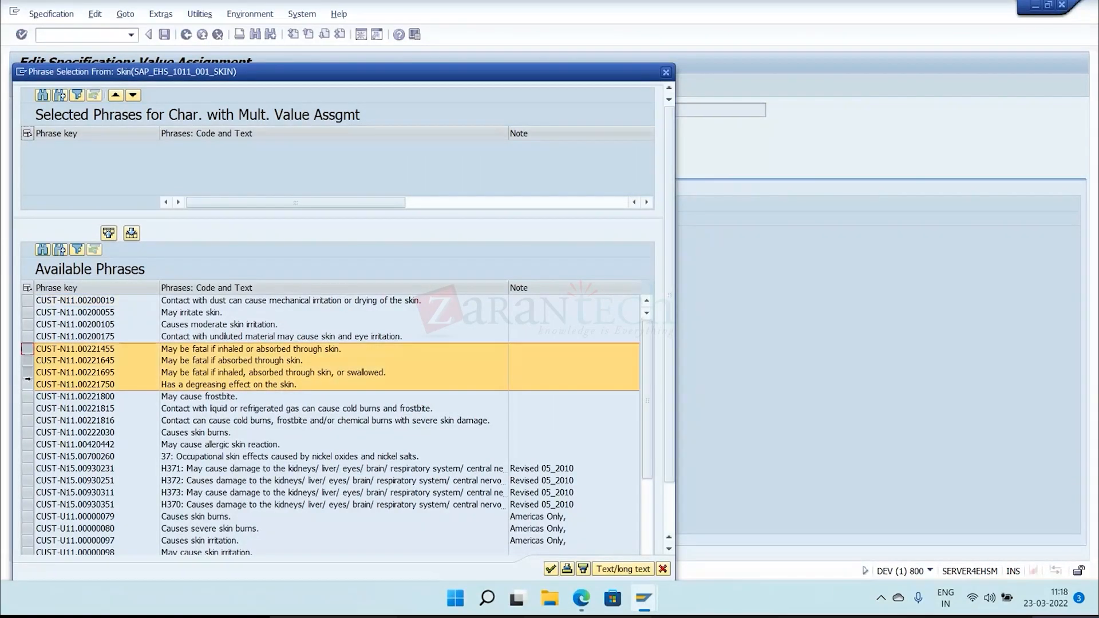
click(551, 568)
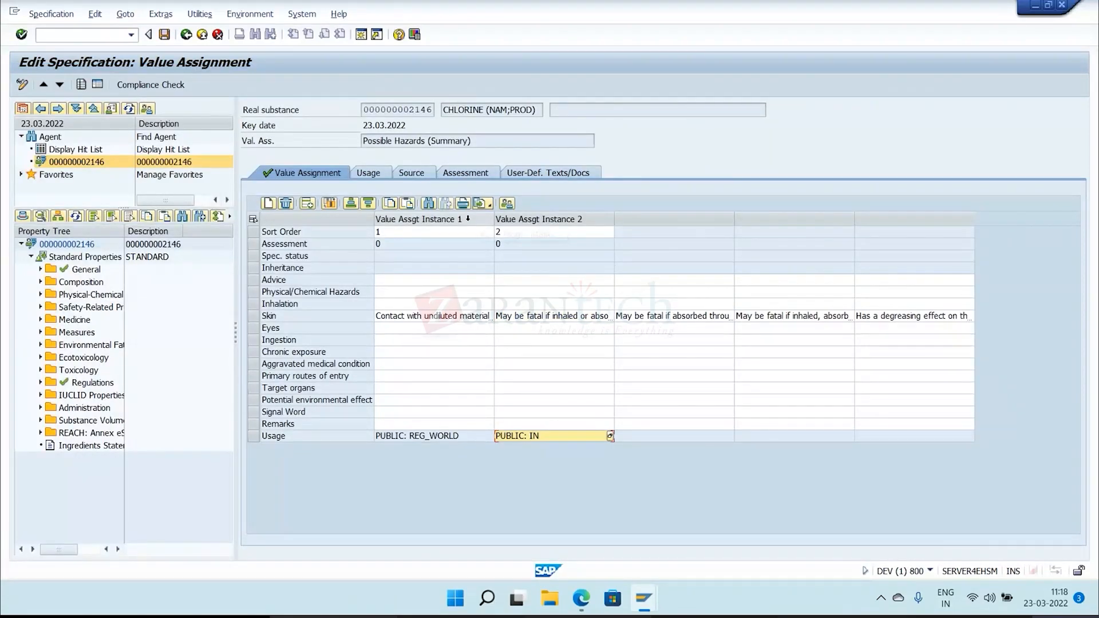
click(164, 35)
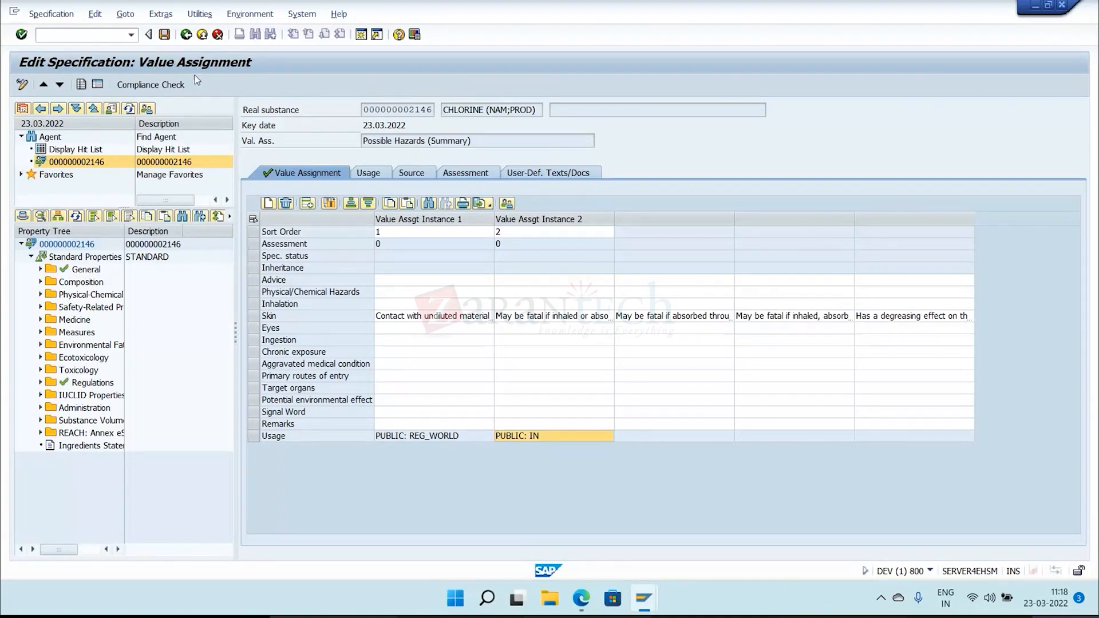
Create a third Possible Hazards instance with usage validity area CN, save the specification, and return to the value assignment overview.
click(312, 203)
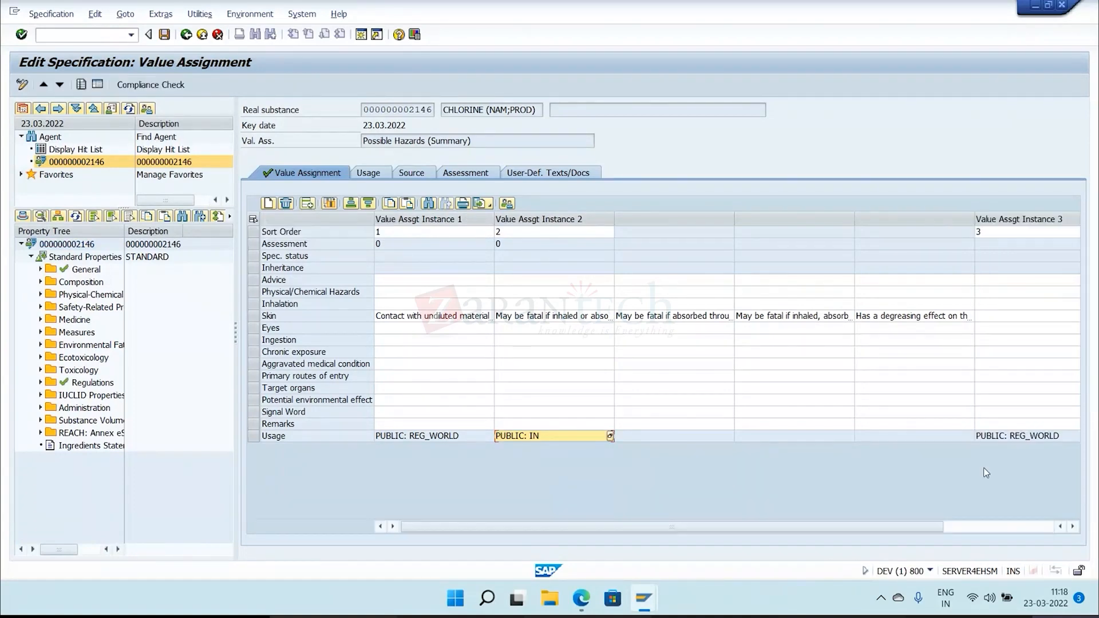
click(1035, 439)
click(1019, 218)
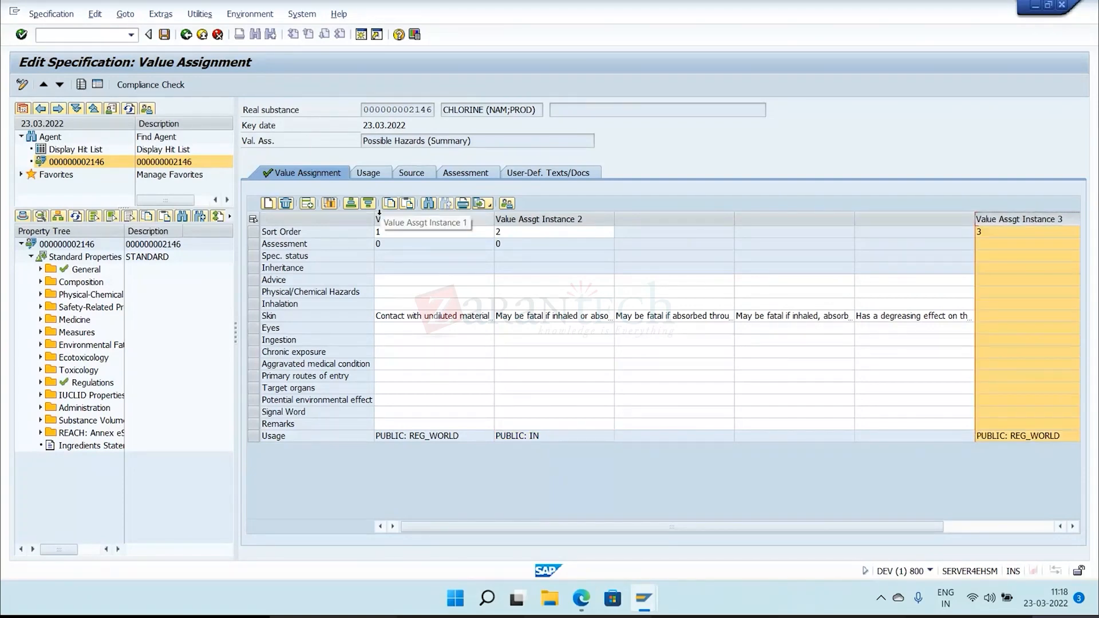
click(292, 205)
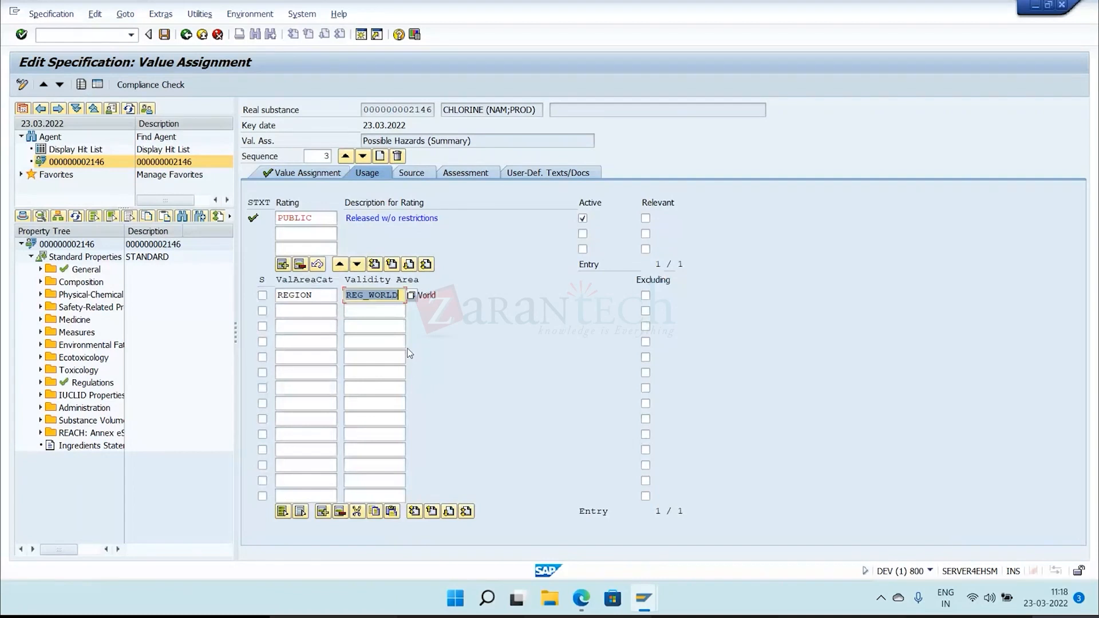
text(CN)
key(ctrl+s)
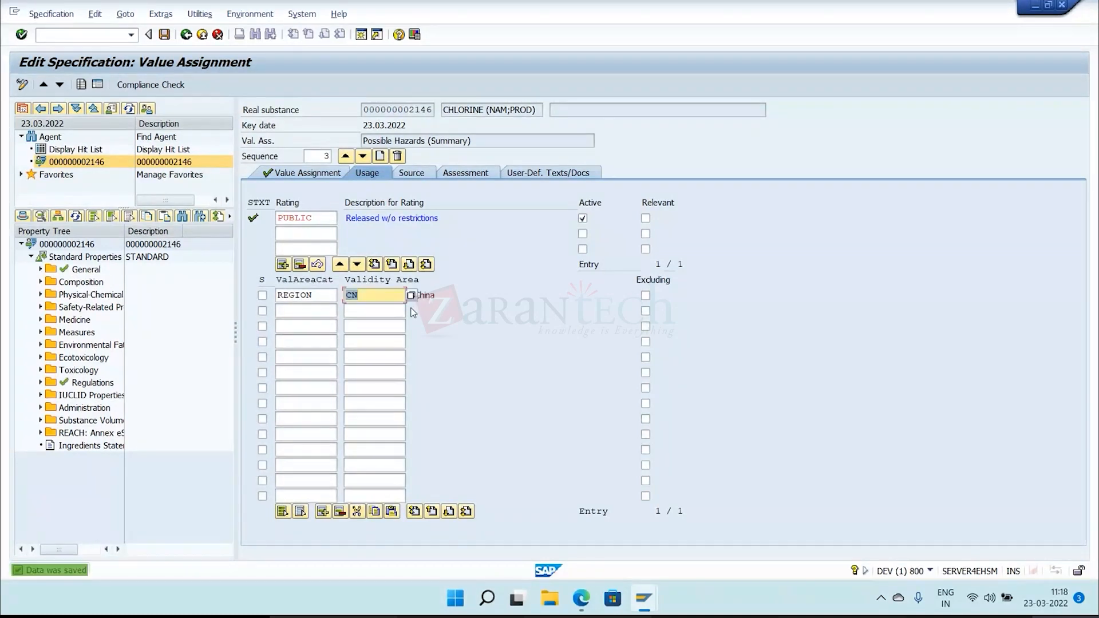
click(332, 172)
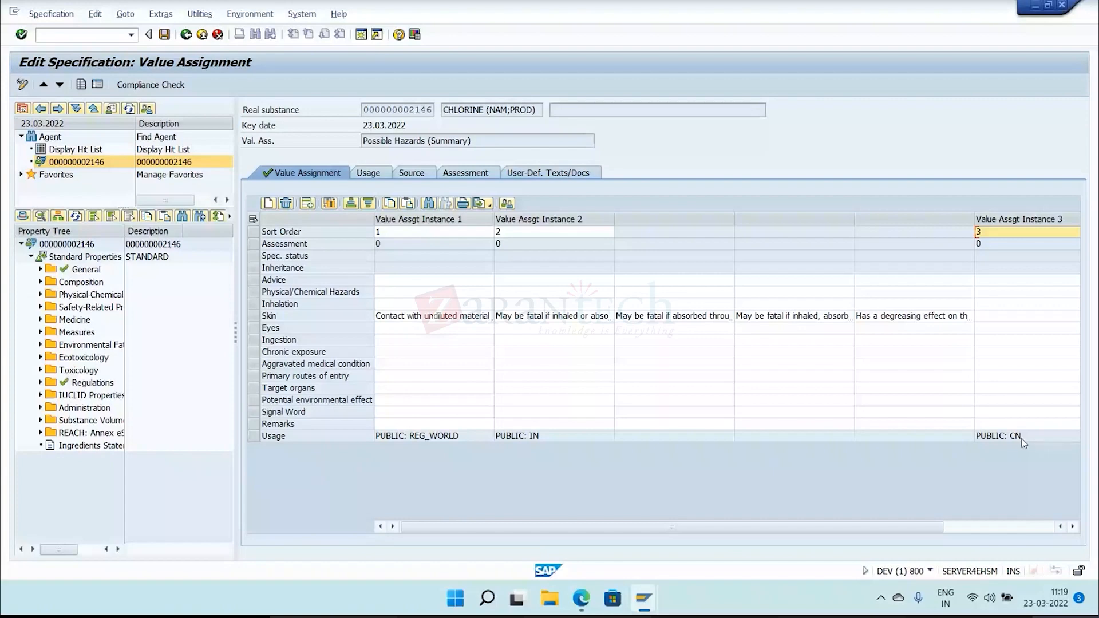
Compare the usage entries of the Possible Hazards value assignment instances.
click(534, 437)
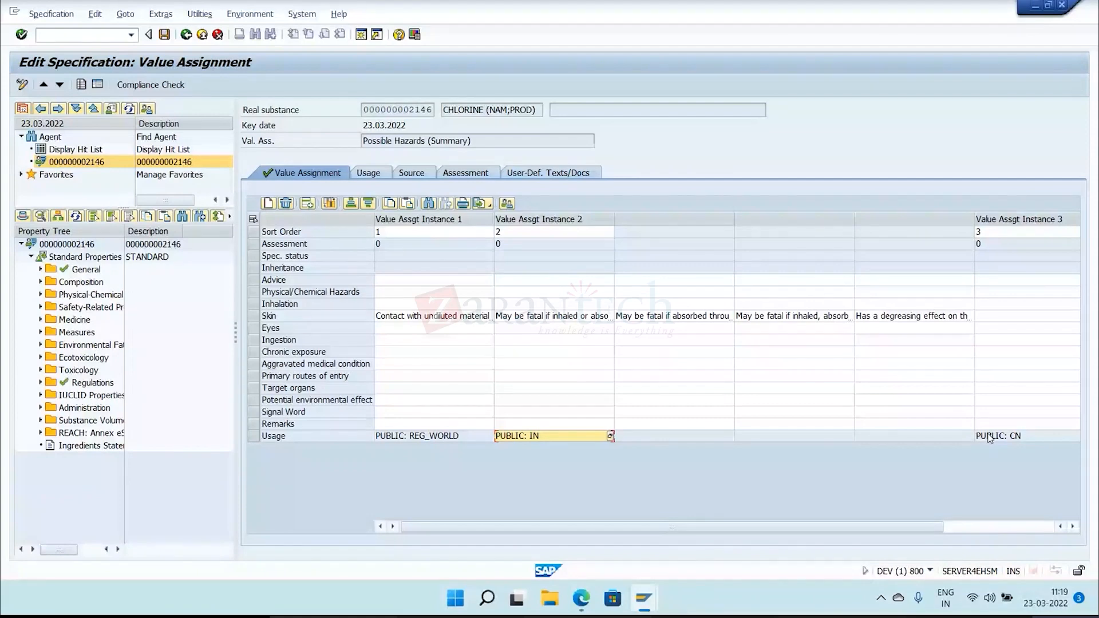
click(453, 437)
click(512, 438)
Widen the property tree pane and its name column to fit the full folder names.
drag(125, 229, 164, 228)
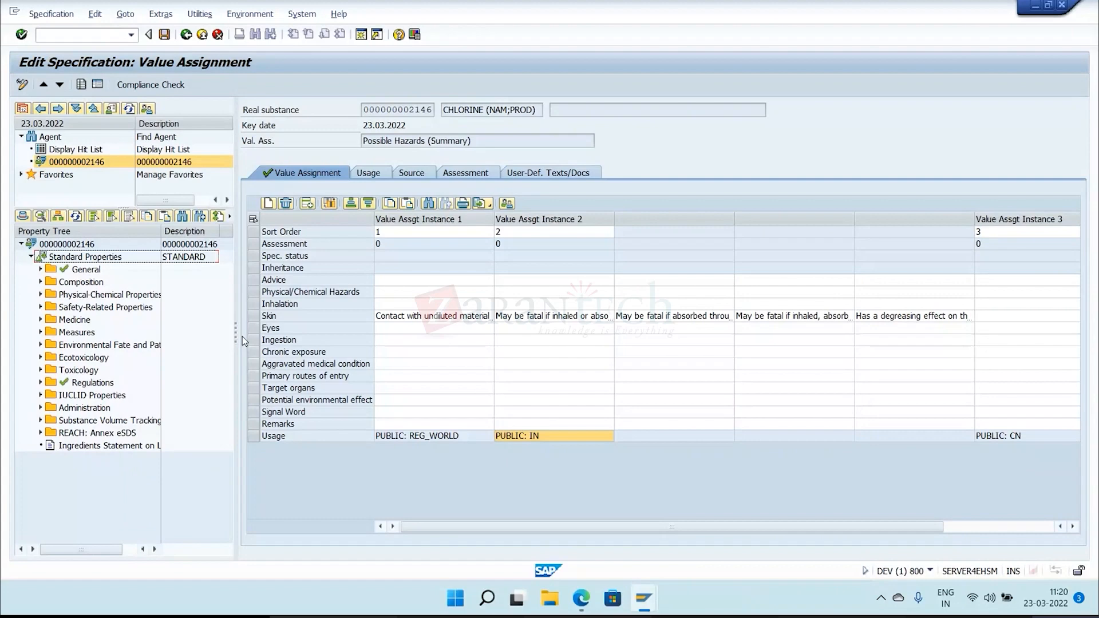
drag(236, 335, 332, 335)
drag(161, 227, 203, 227)
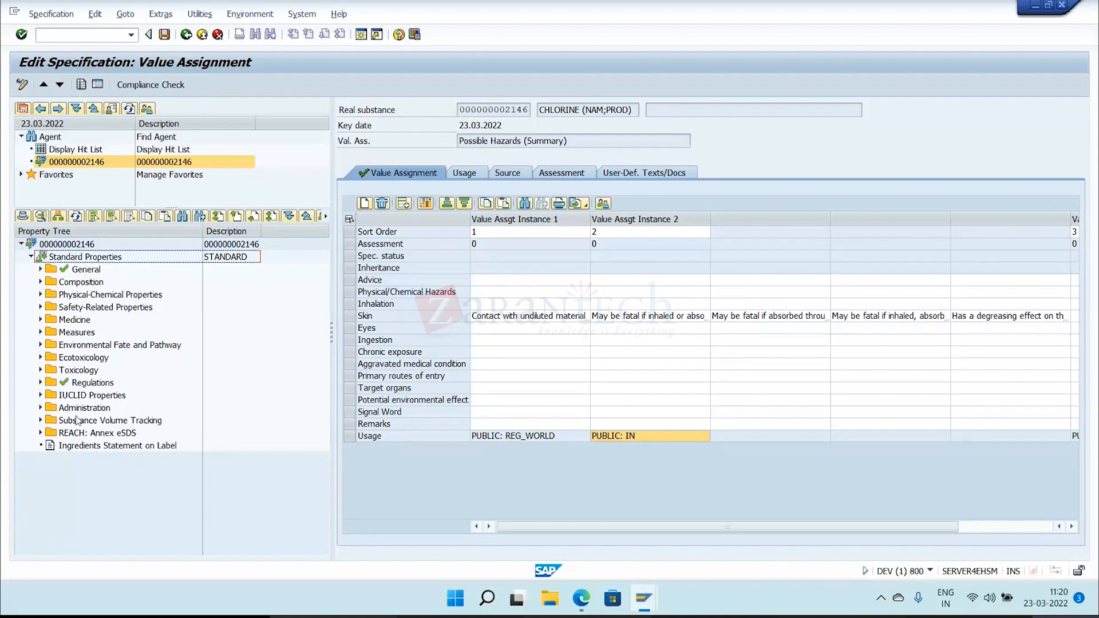
Switch the property tree to MSDS_ANSI (Material Safety Data Sheet) and collapse its 3. POSSIBLE HAZARDS folder.
click(57, 217)
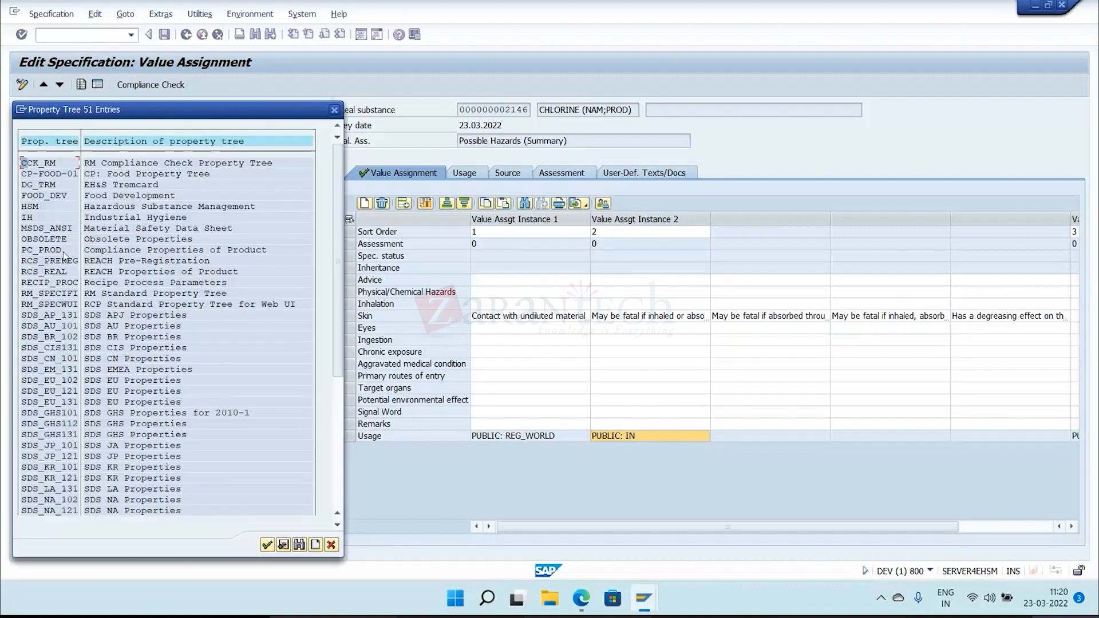
double_click(67, 229)
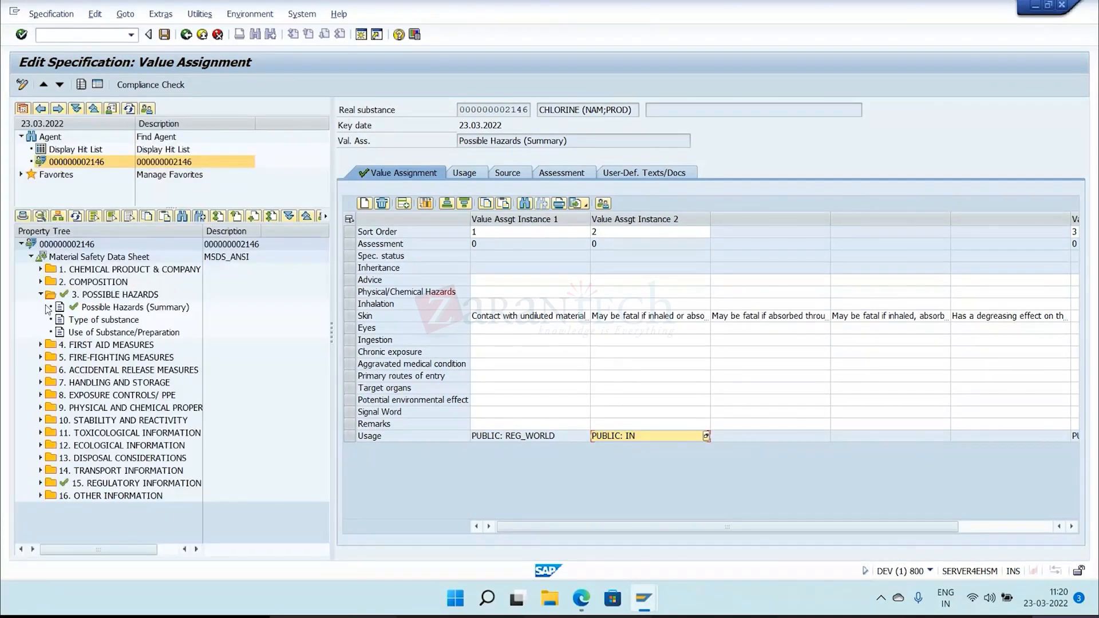
click(41, 294)
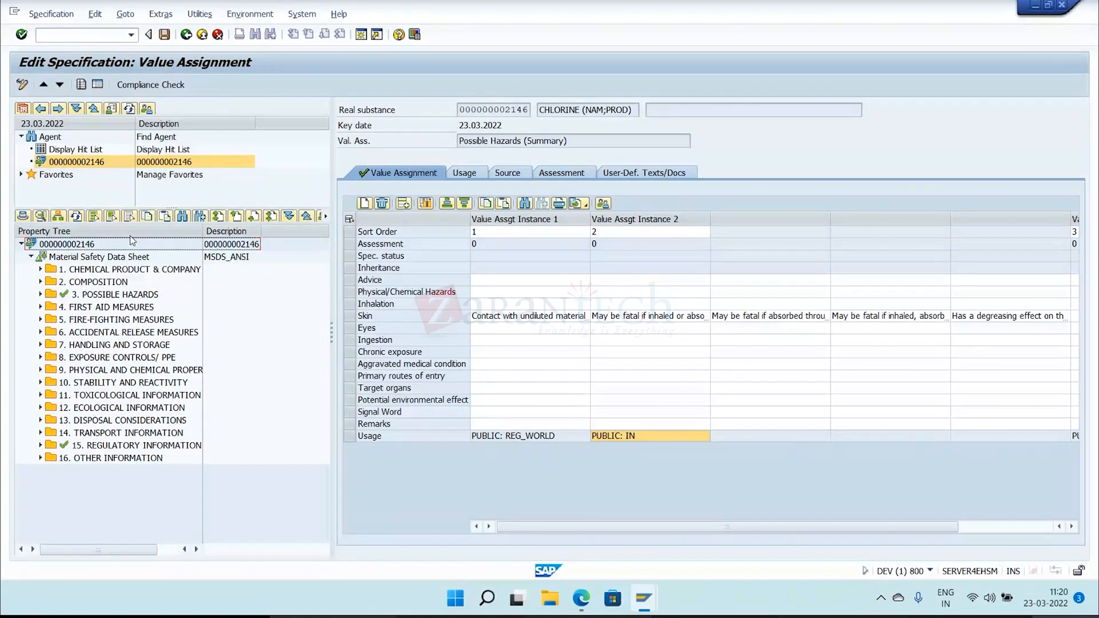
Switch the property tree back to STANDARD (Standard Properties).
click(58, 216)
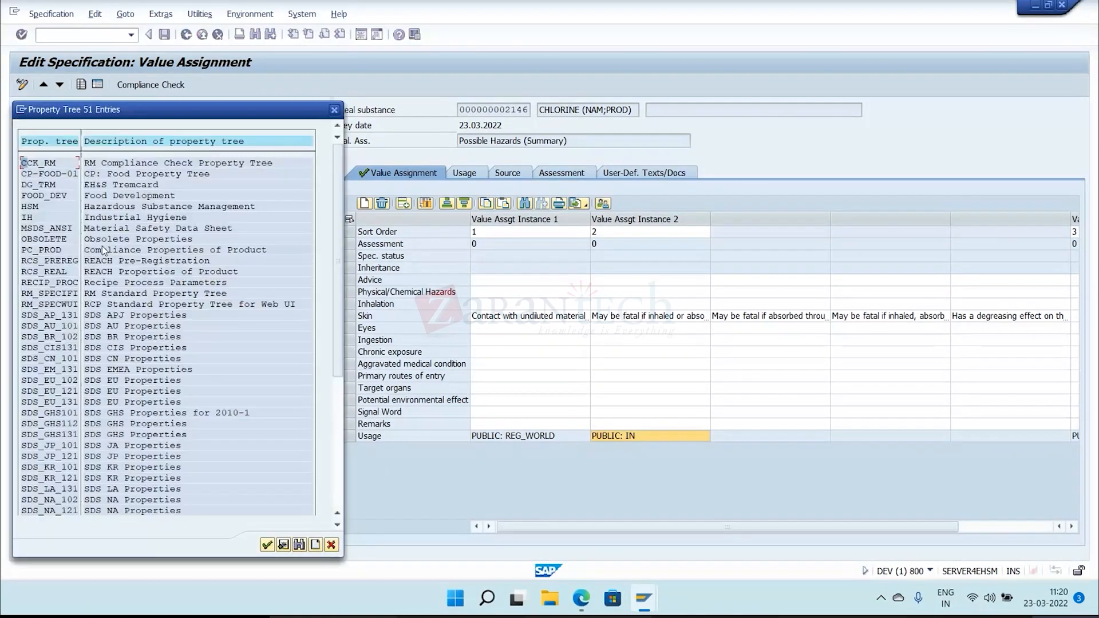
scroll(99, 428, down, 1)
scroll(98, 428, down, 2)
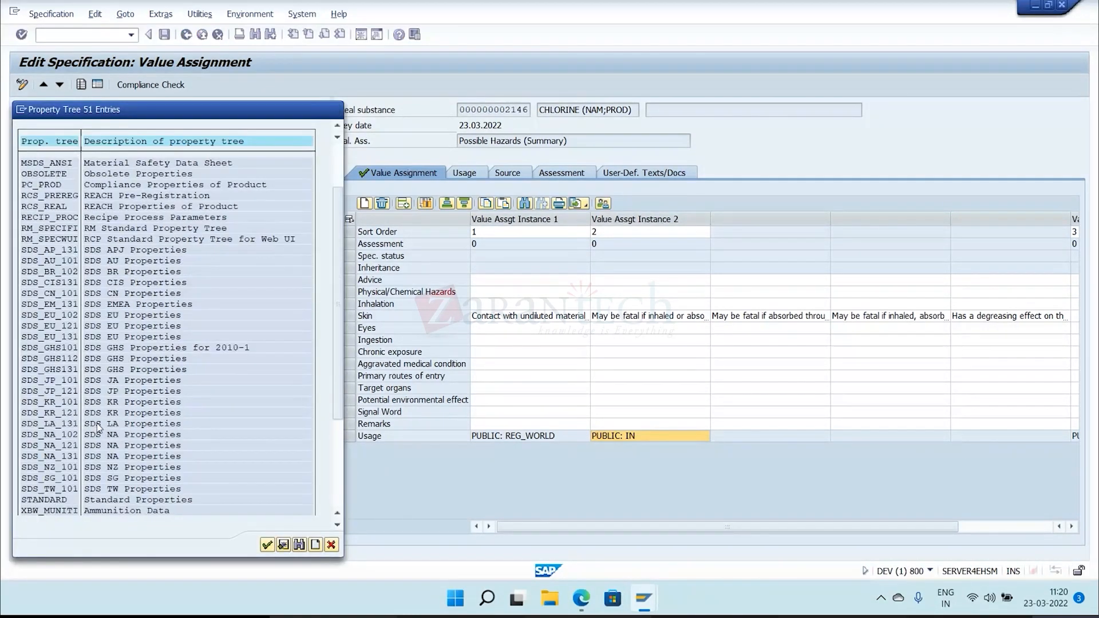
scroll(99, 427, down, 1)
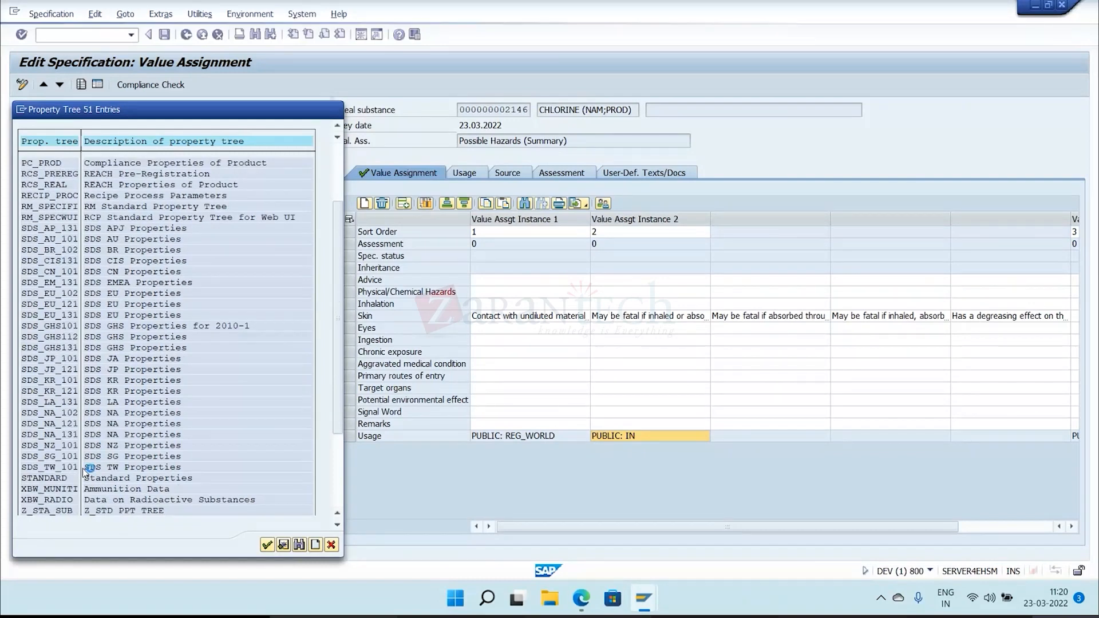
double_click(89, 478)
Examine the properties under Physical-Chemical Properties, including its More Properties subfolder, and collapse both folders again.
click(40, 269)
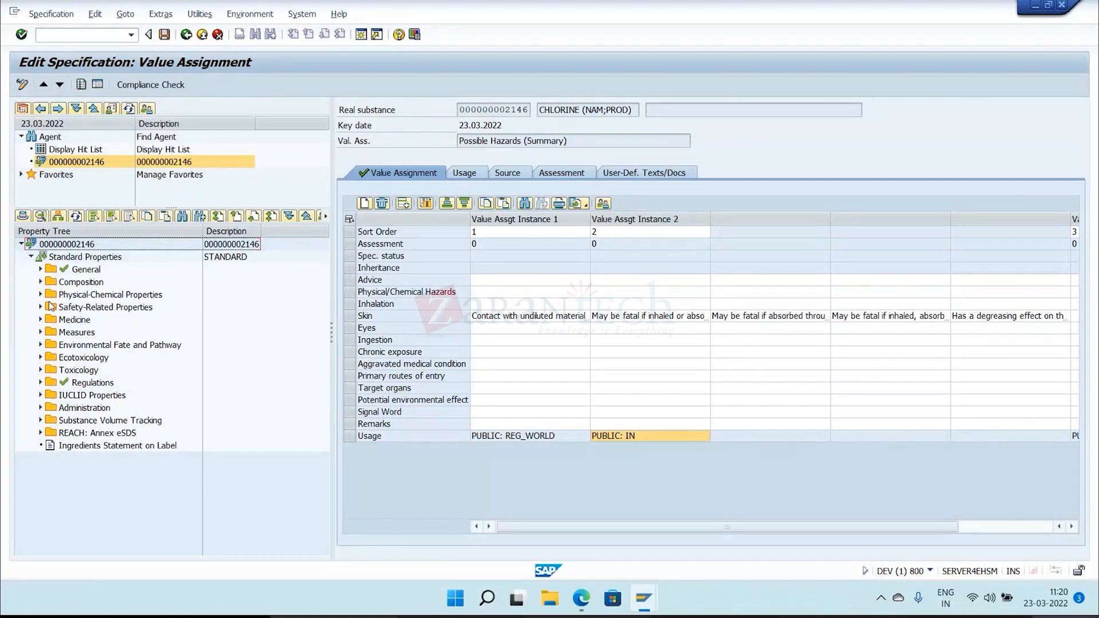
click(40, 294)
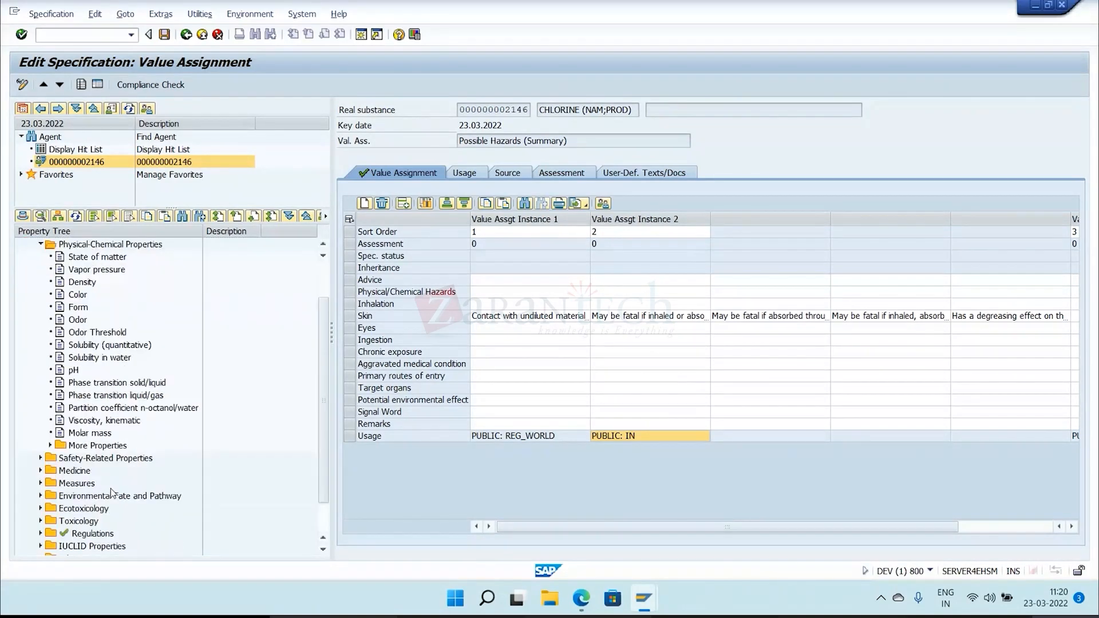
click(51, 445)
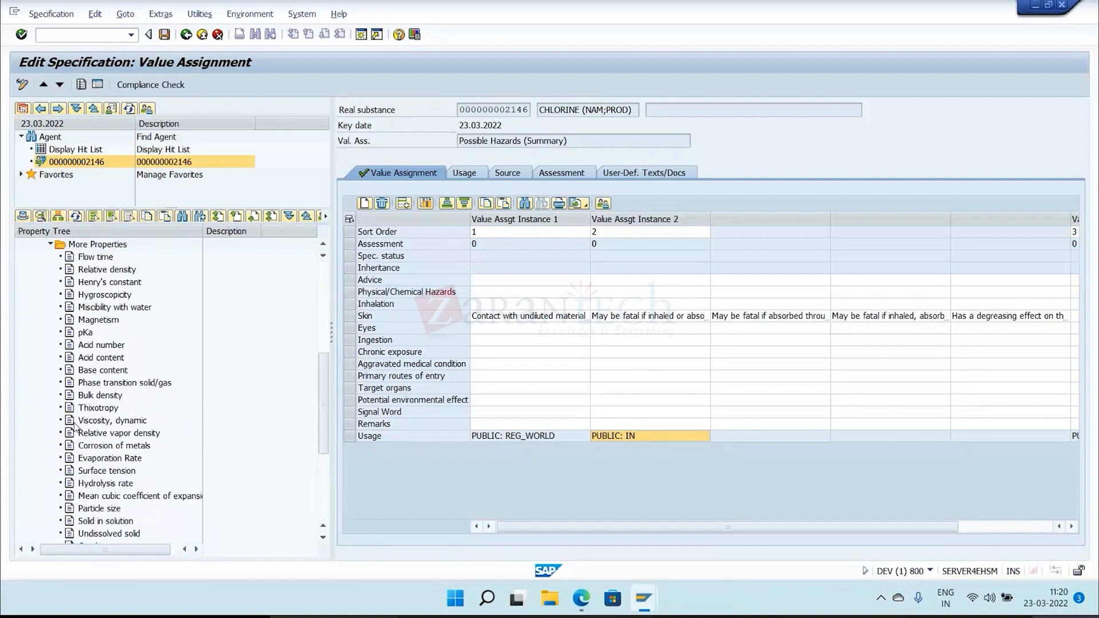
scroll(75, 427, up, 1)
click(50, 294)
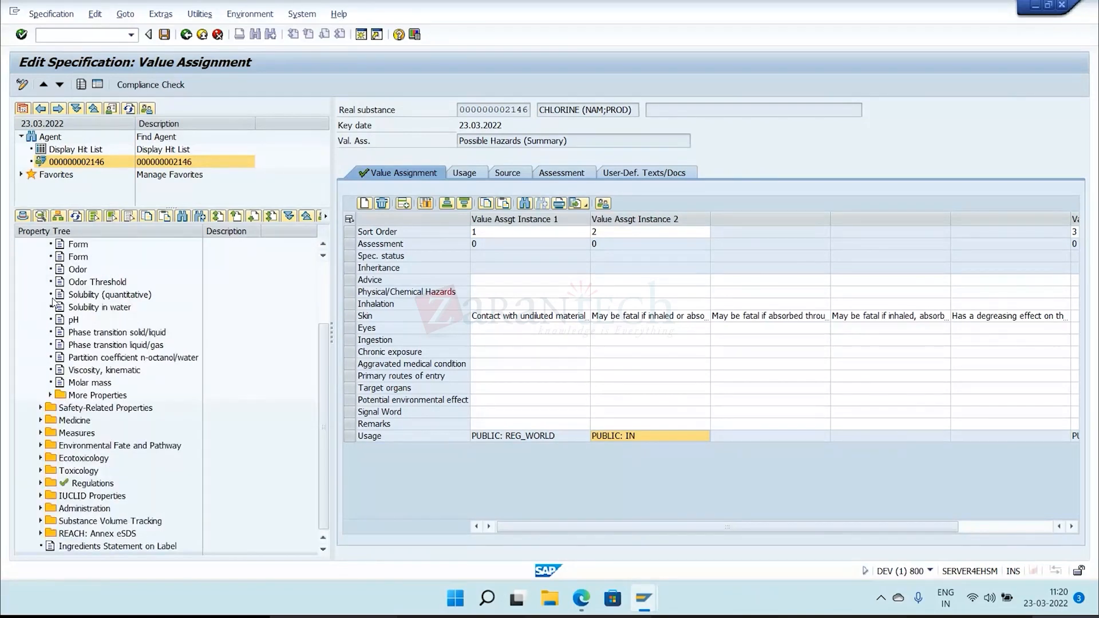
scroll(52, 302, up, 3)
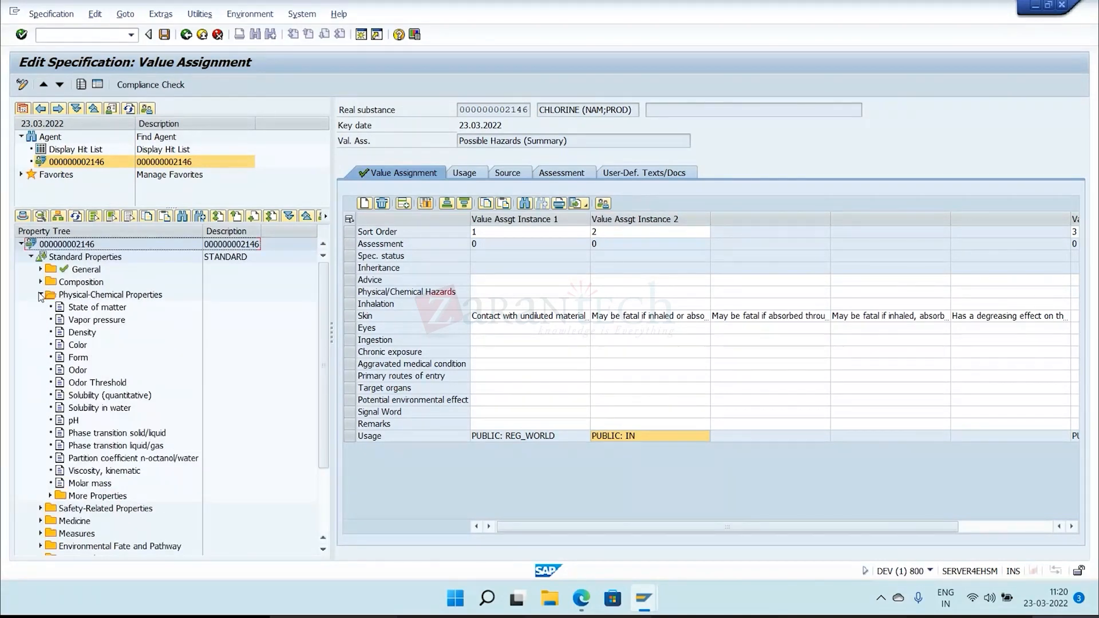
click(40, 296)
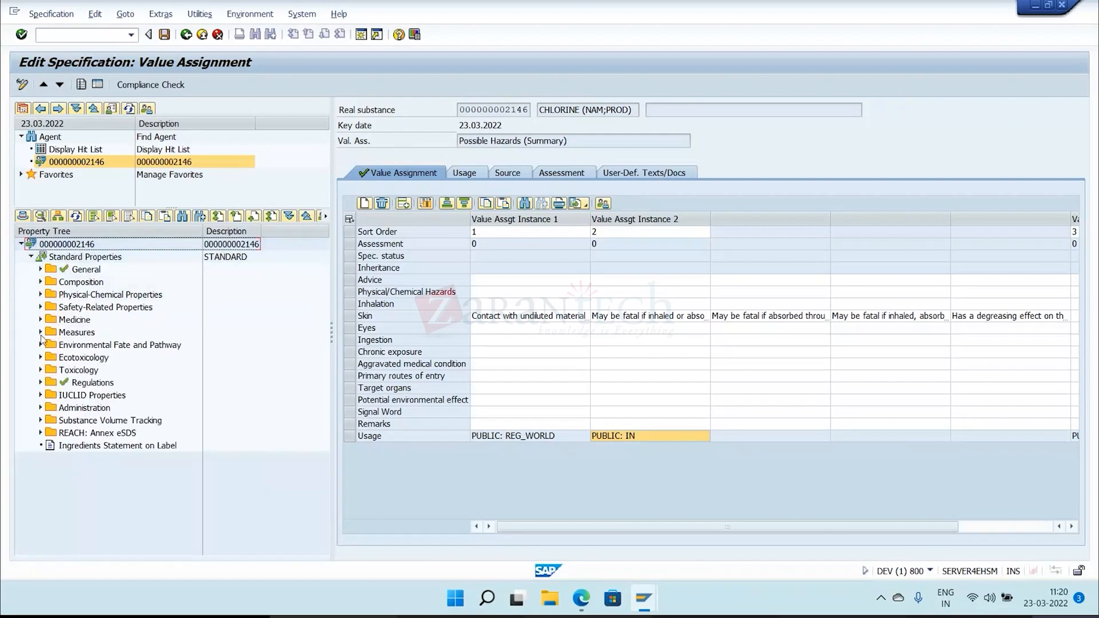
Open the Extinguishing media value assignment in the Fire folder under Measures.
click(40, 333)
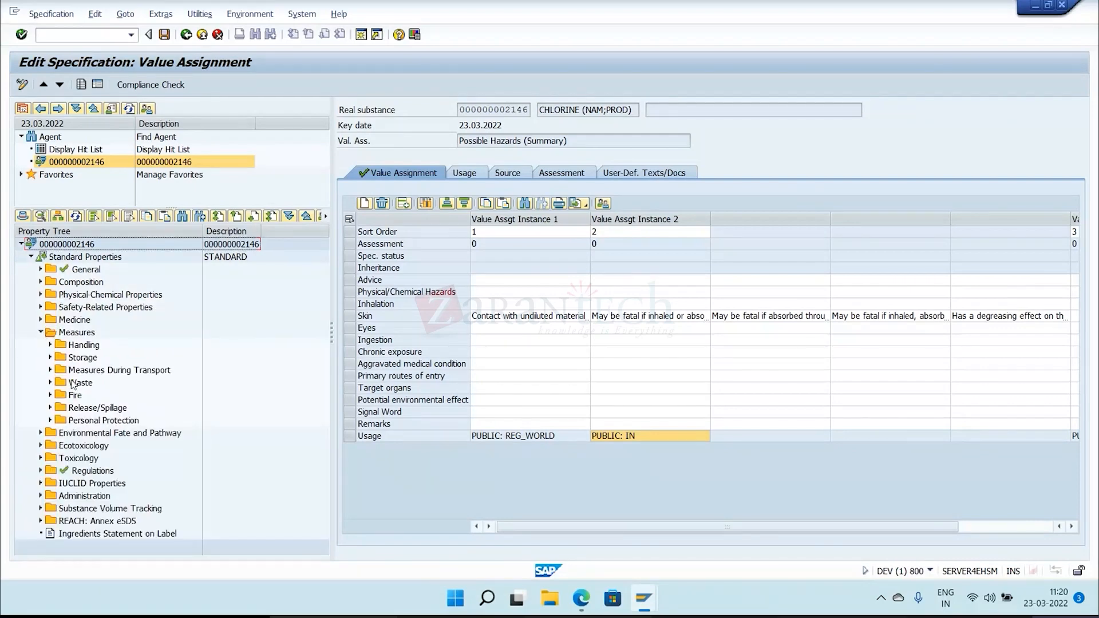
click(50, 395)
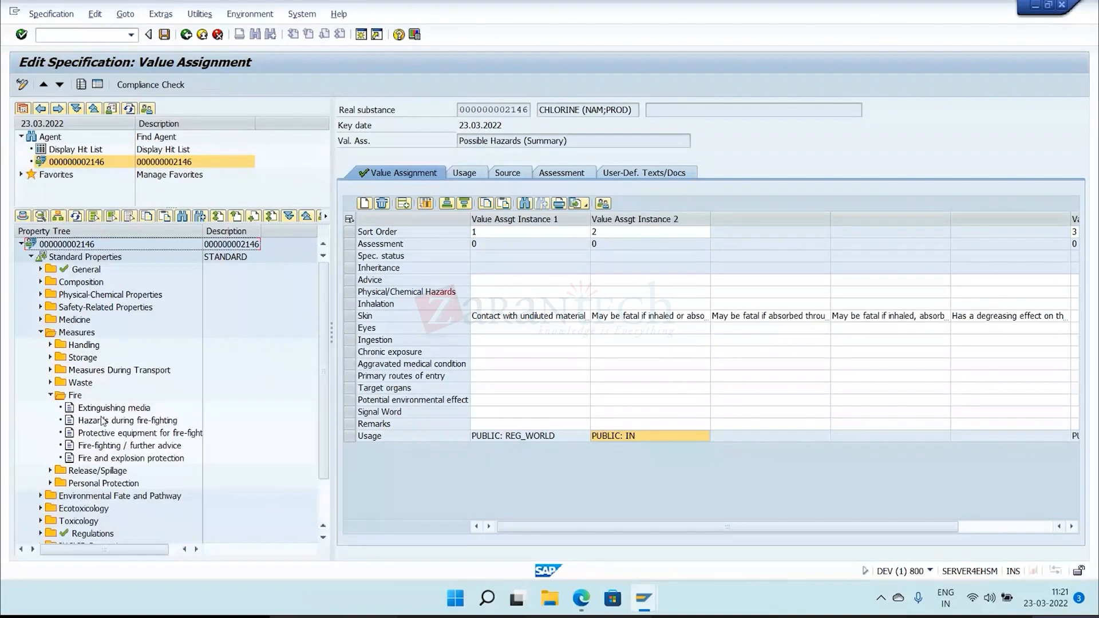
double_click(110, 408)
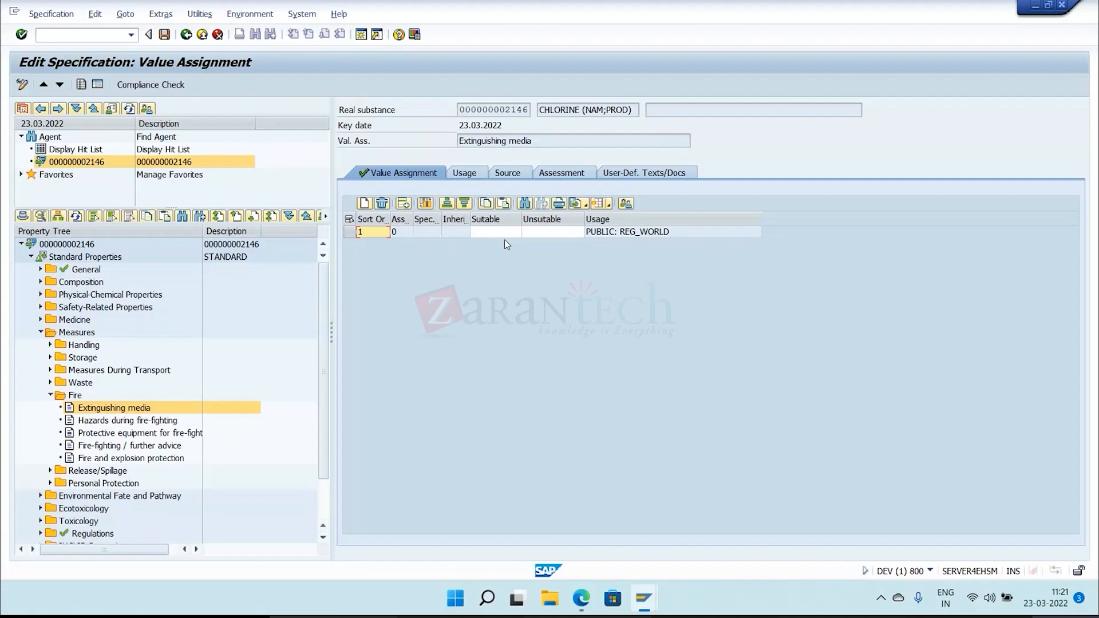
Collapse the Fire and Measures folders in the property tree and save the specification with its Extinguishing media assignment.
click(550, 233)
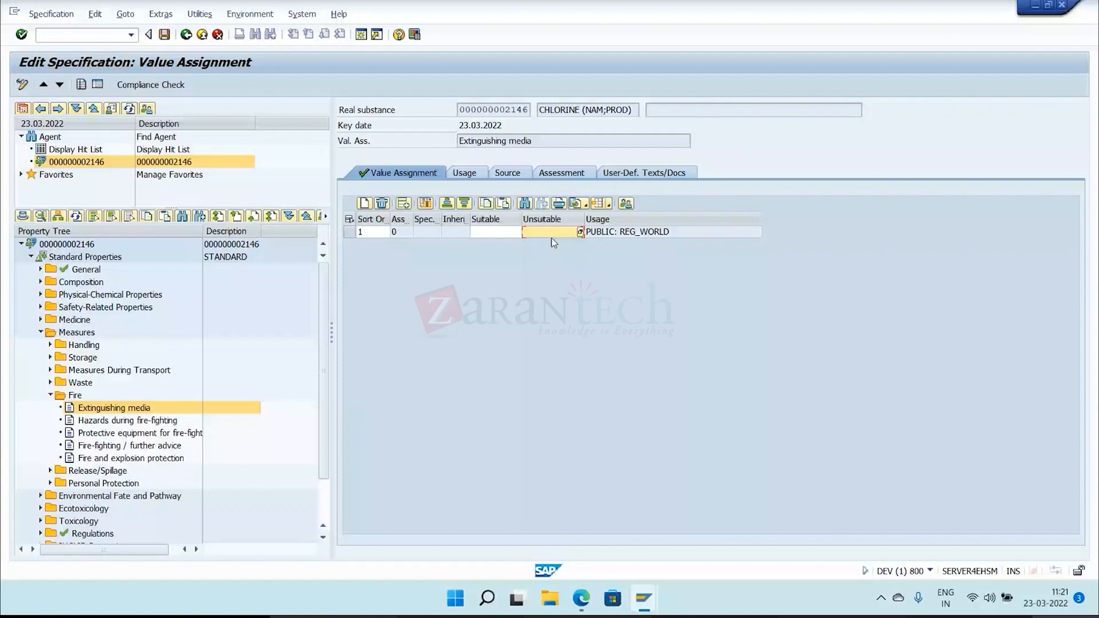
click(50, 395)
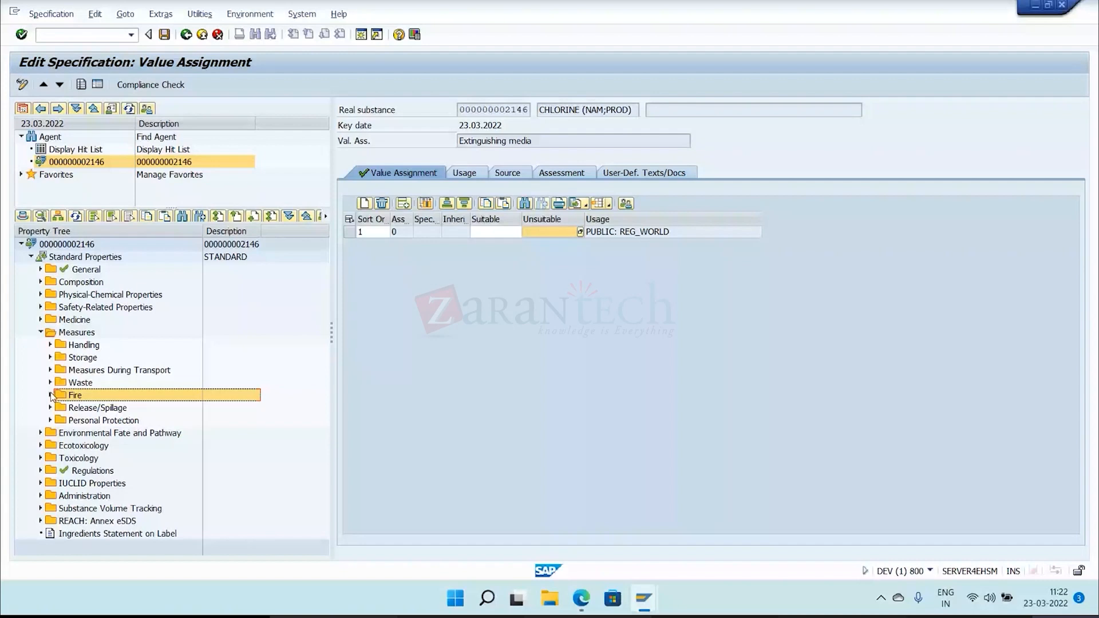
double_click(57, 336)
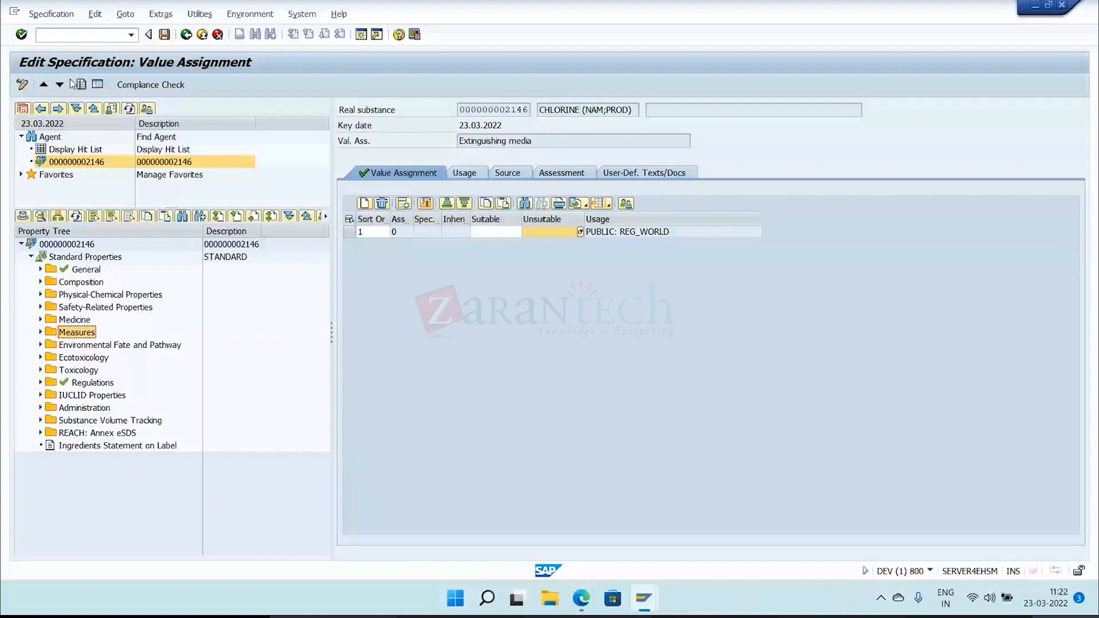
key(ctrl+s)
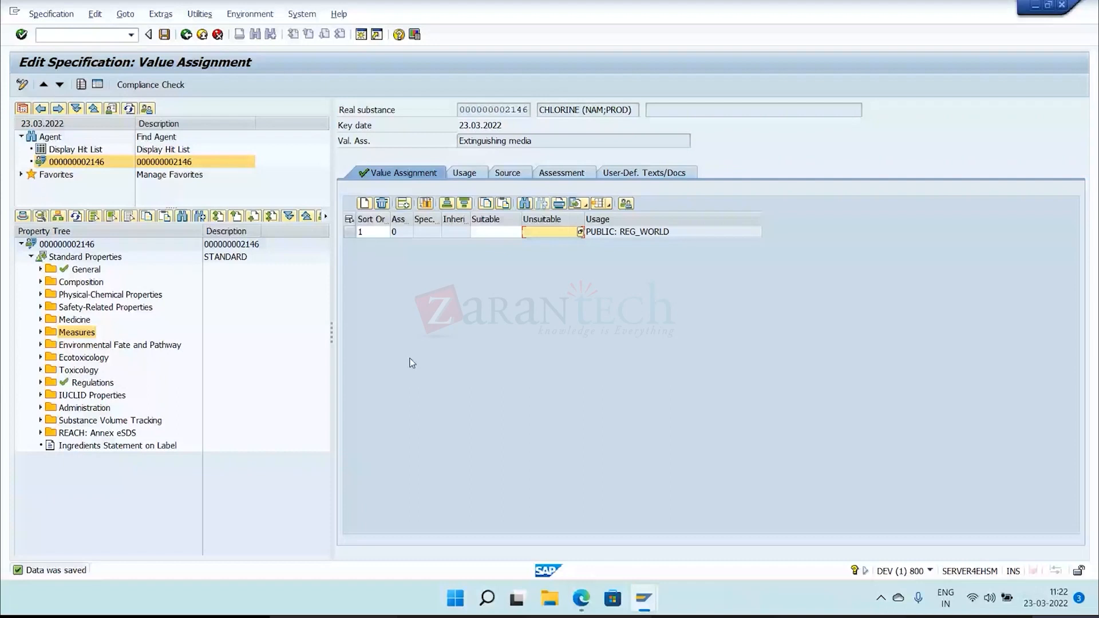
double_click(81, 247)
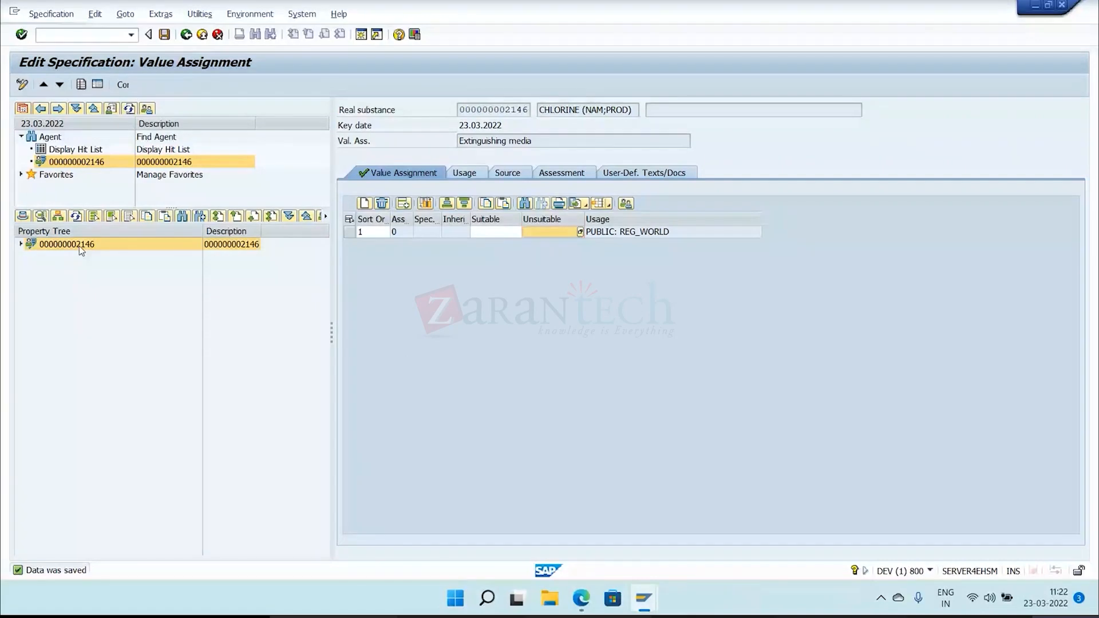
click(36, 244)
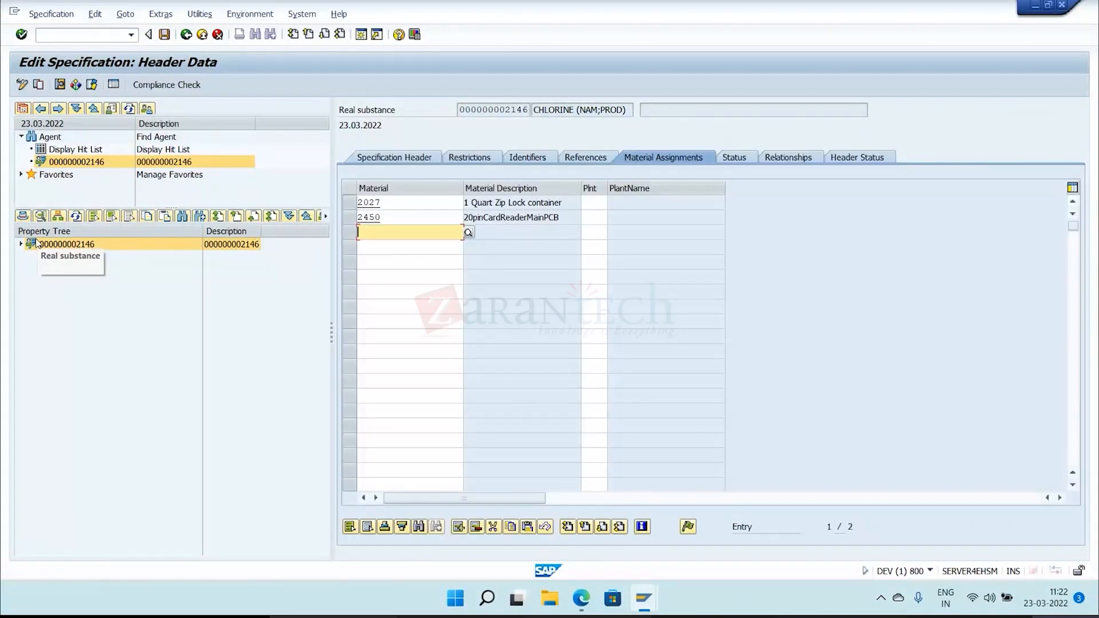
double_click(36, 244)
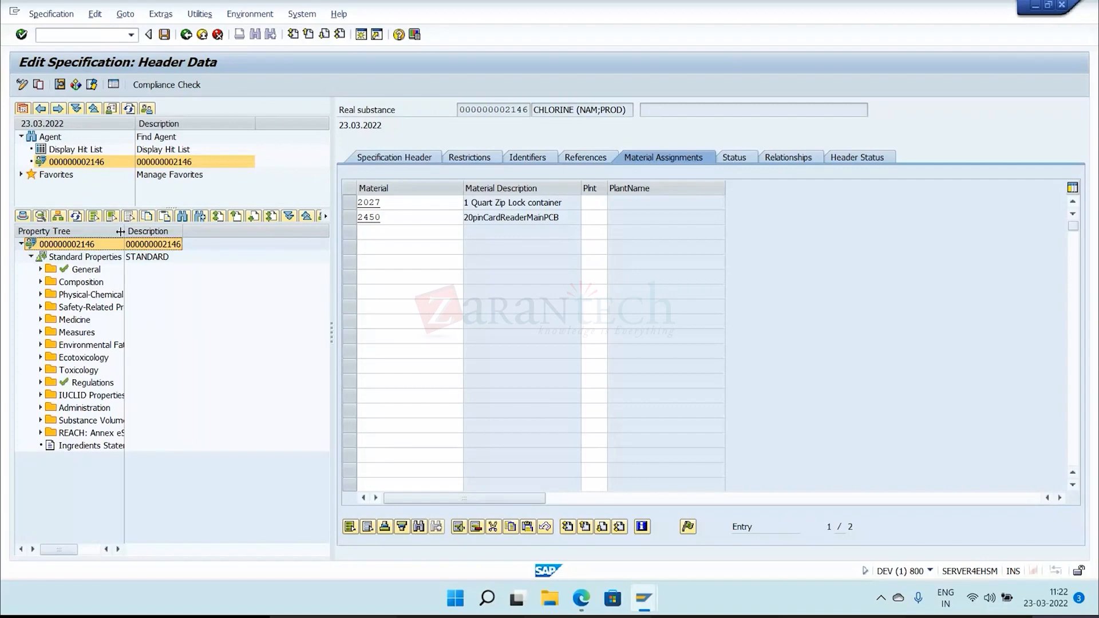
drag(120, 231, 198, 257)
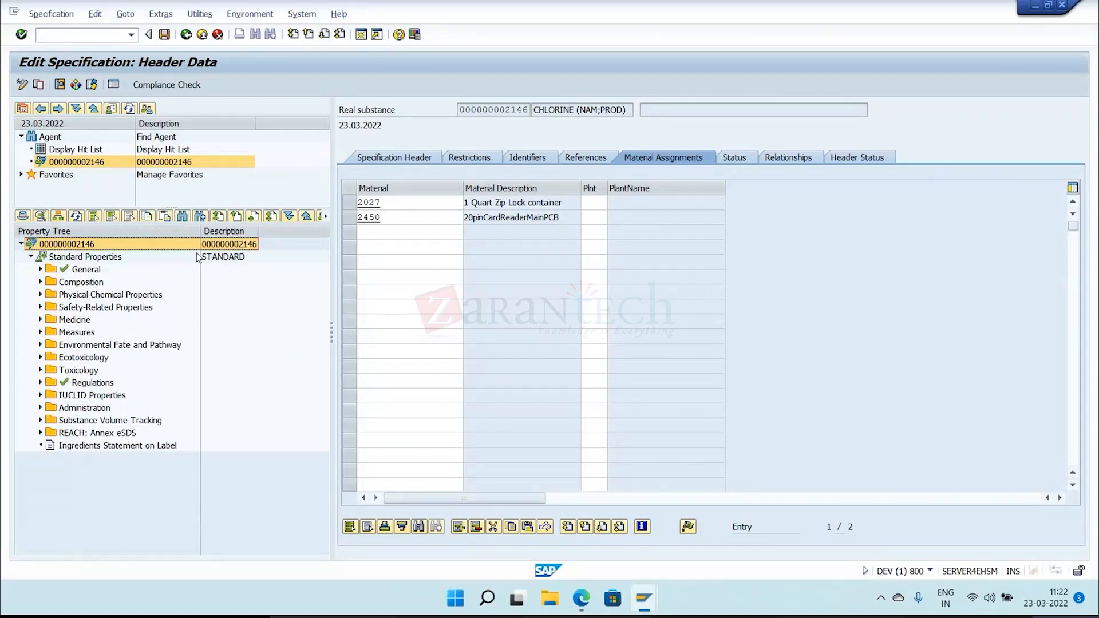